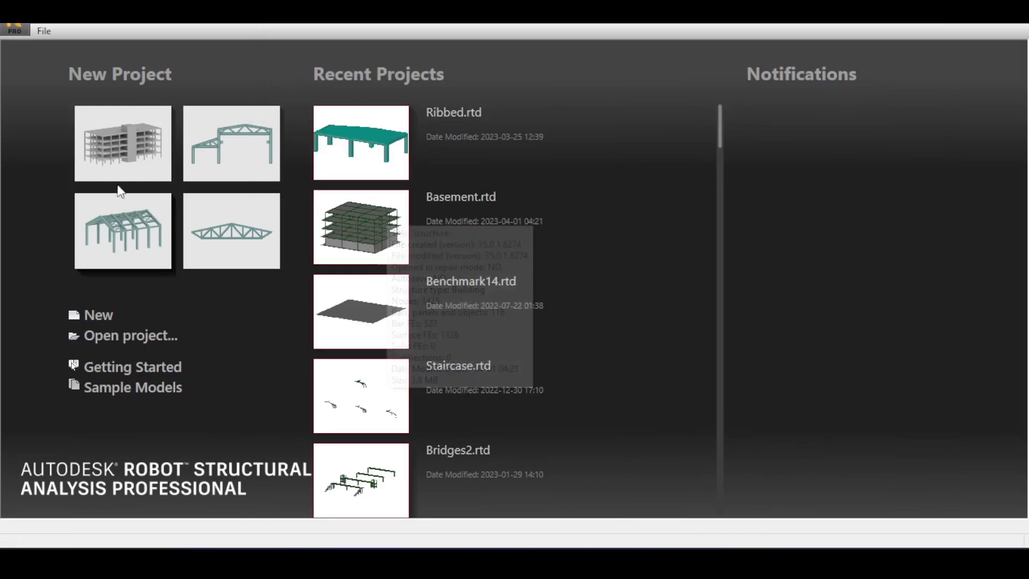
# - Start a new 2D frame project and define Cartesian structural axes at X positions 0, 5, 9 and 14 m
pyautogui.click(245, 135)
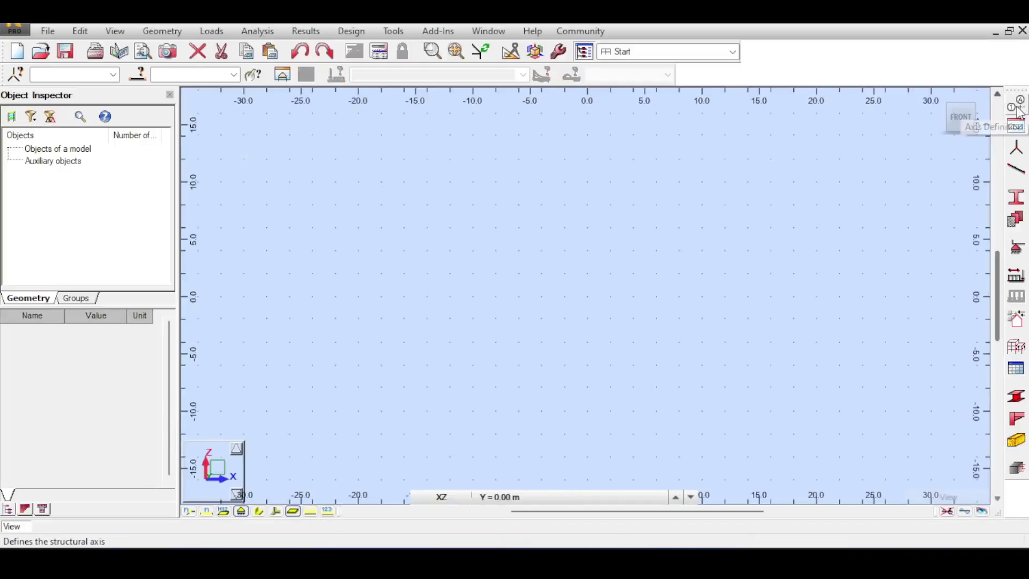
pyautogui.click(1017, 110)
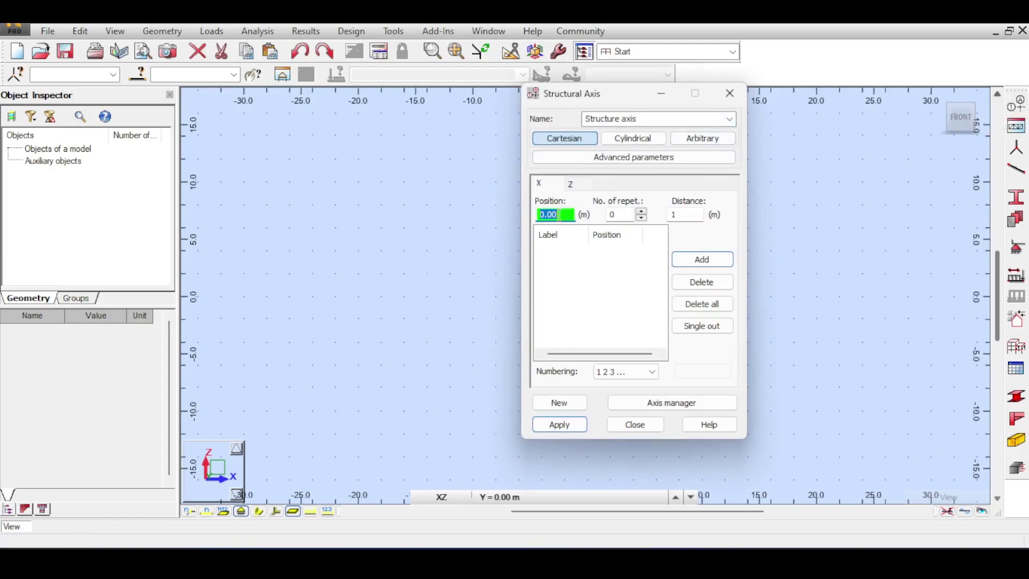
pyautogui.press('Return')
pyautogui.write('5')
pyautogui.press('Return')
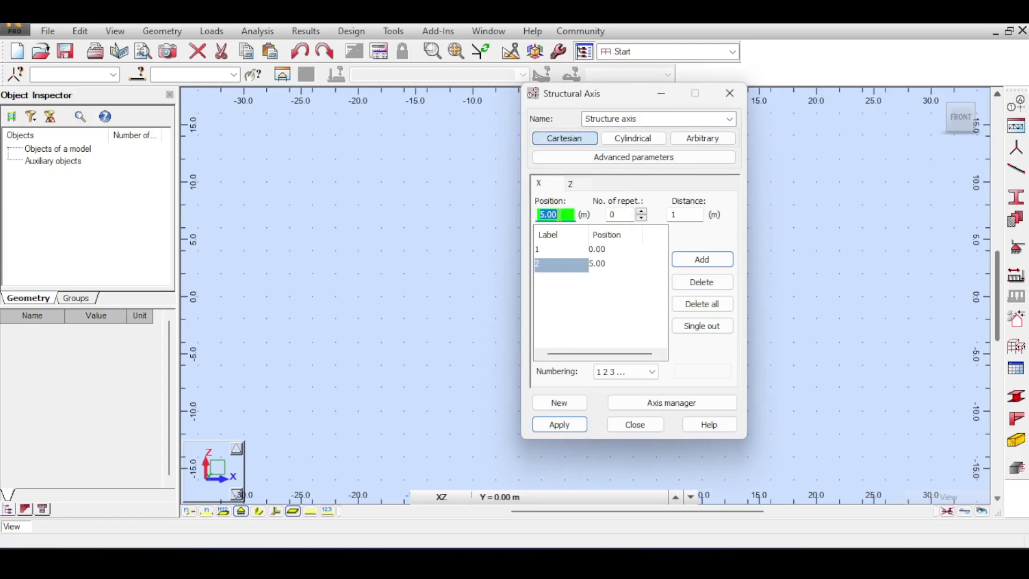
pyautogui.write('9')
pyautogui.press('Return')
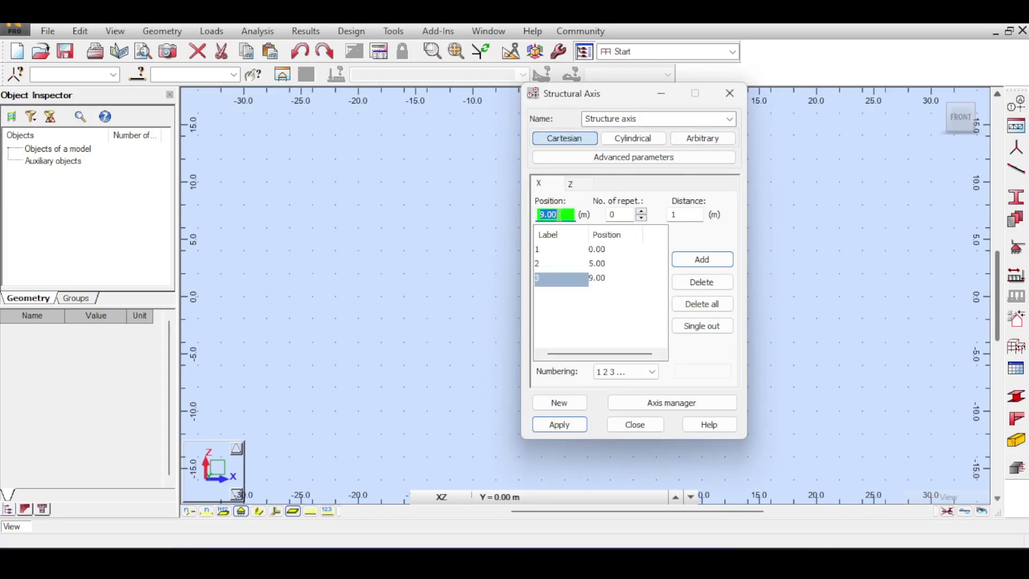
pyautogui.write('14')
pyautogui.press('Return')
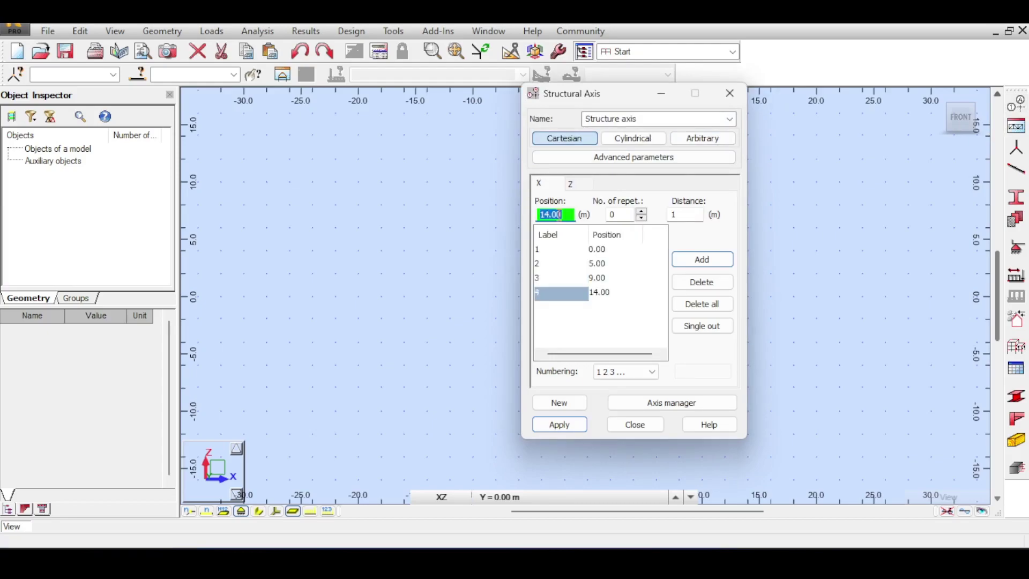
# - Add a Z structural axis at 0.00 m and apply the axis definition
pyautogui.click(569, 185)
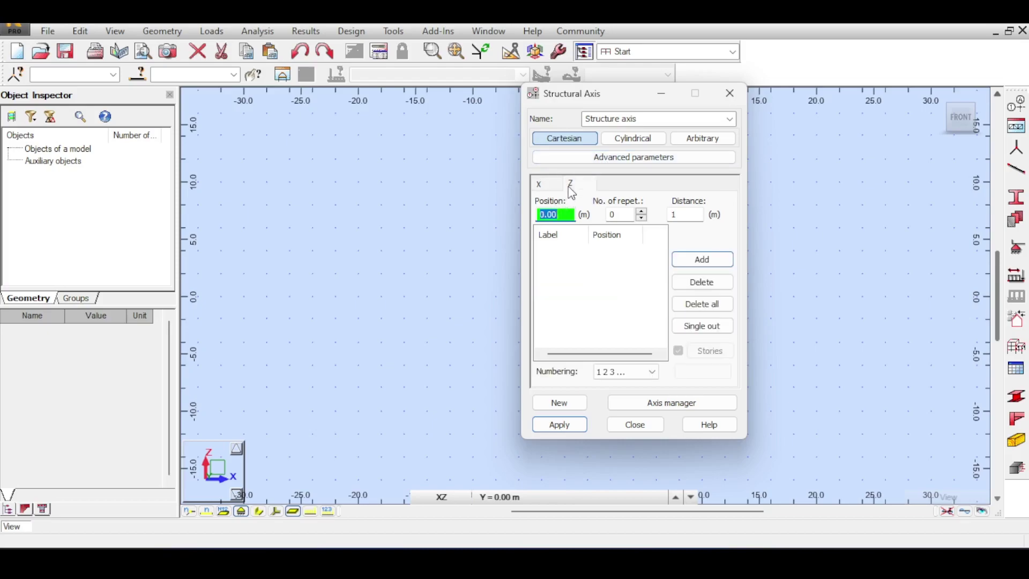
pyautogui.press('Return')
pyautogui.click(562, 425)
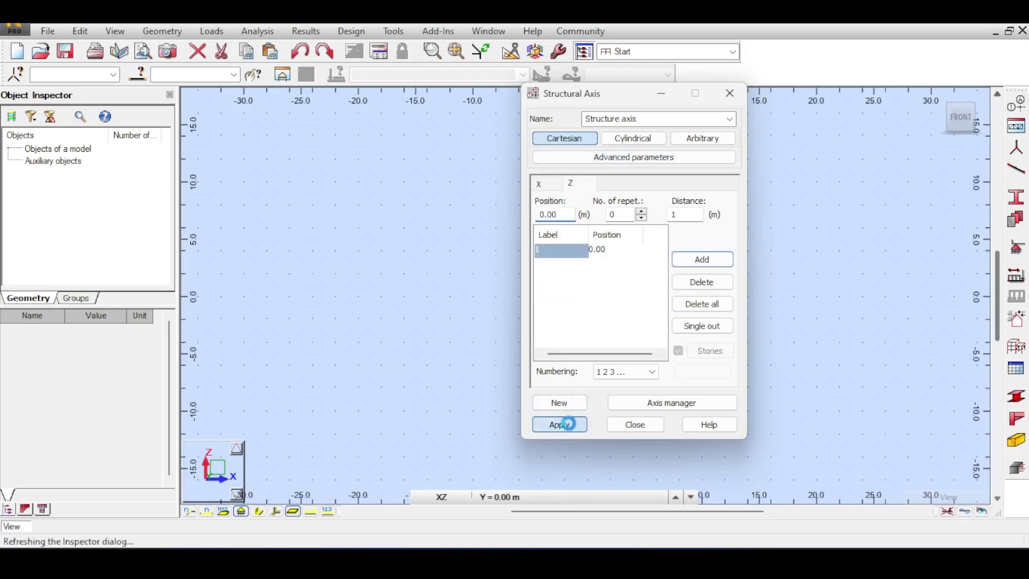
pyautogui.click(635, 425)
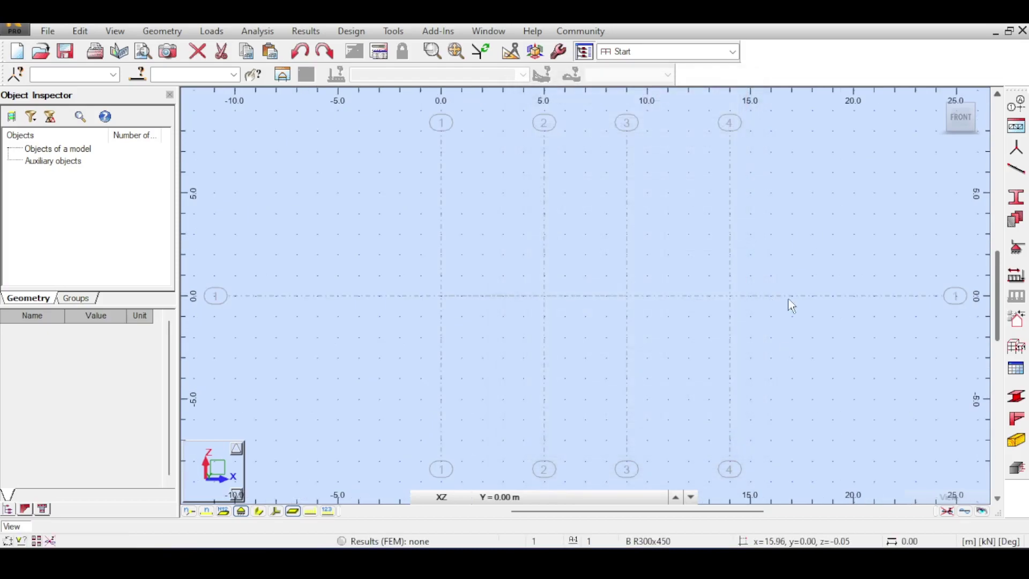
# - Set up RC Beam members with a new rectangular concrete section, 300 mm wide and 500 mm high
pyautogui.click(1015, 198)
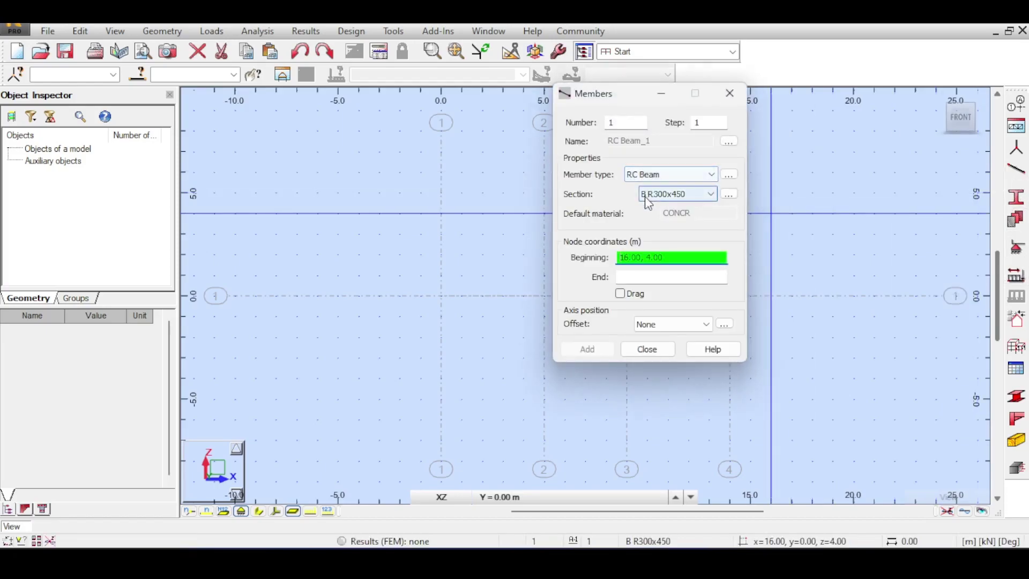
pyautogui.click(728, 194)
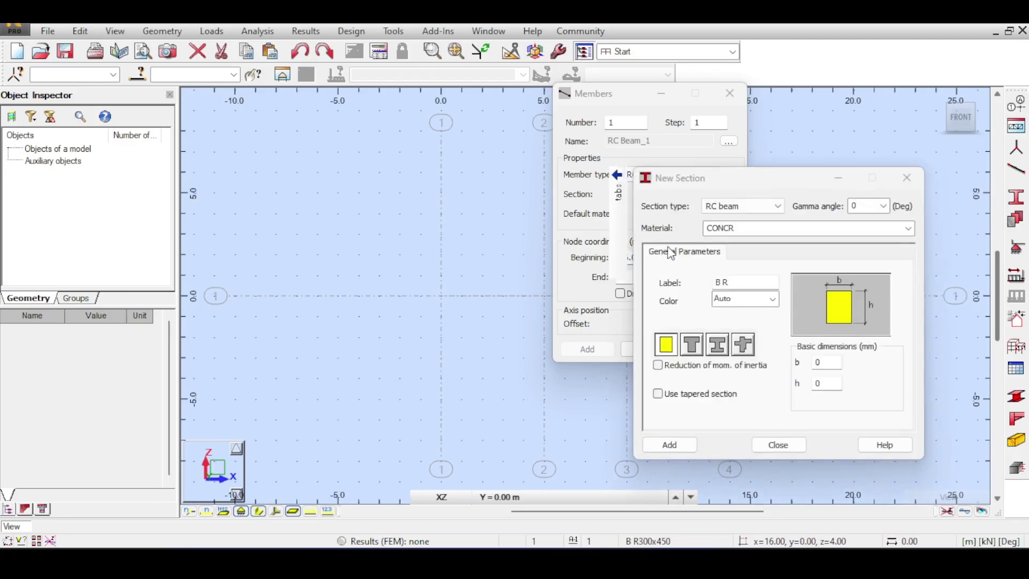
pyautogui.click(669, 174)
pyautogui.click(655, 266)
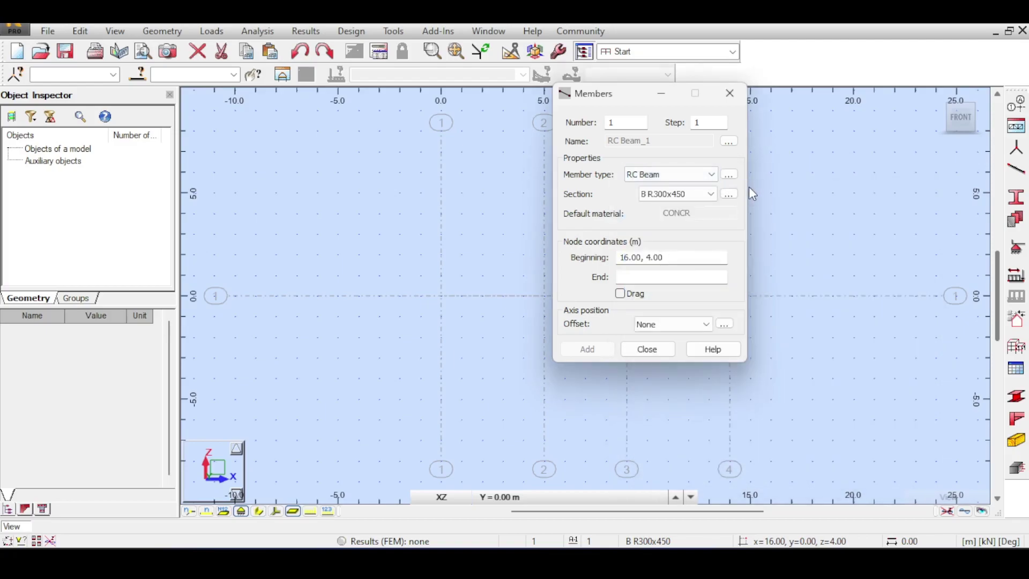
pyautogui.click(730, 195)
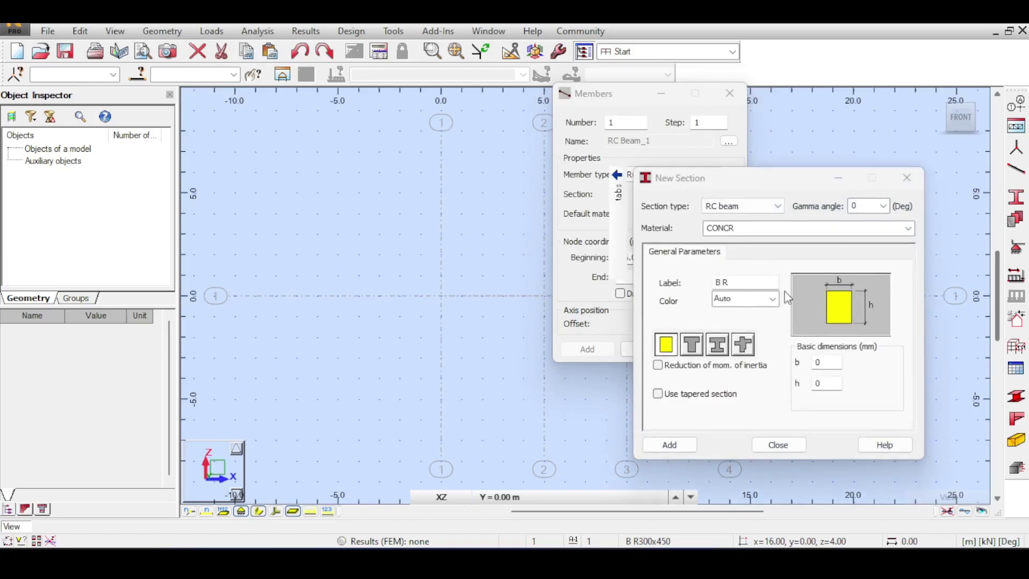
pyautogui.click(832, 359)
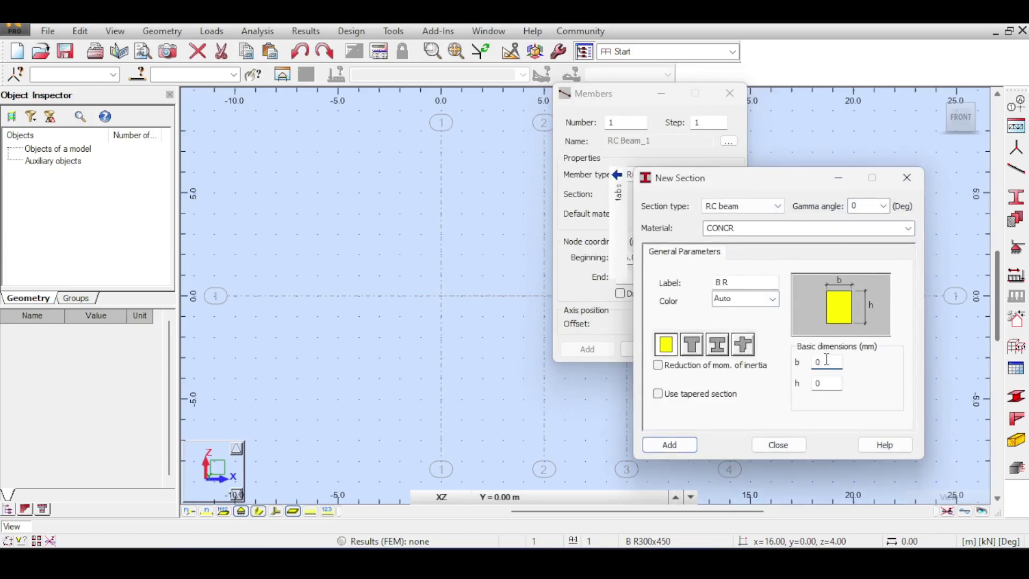
pyautogui.press('Tab')
pyautogui.write('500')
pyautogui.click(787, 449)
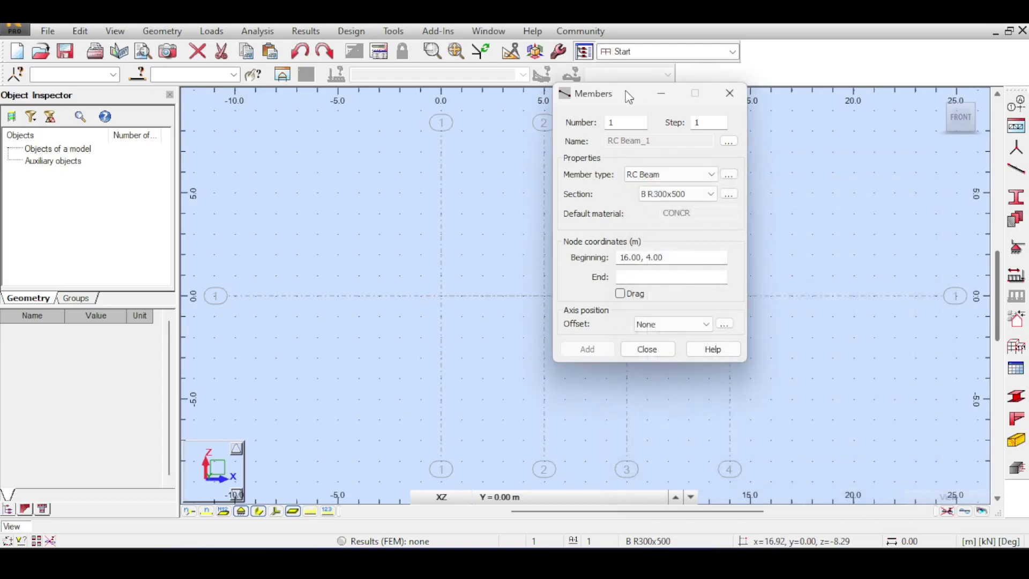
# - Draw three consecutive beams along Z = 0 between axes 1, 2, 3 and 4, with chained placement (Drag) enabled
pyautogui.moveTo(627, 97); pyautogui.dragTo(831, 117)
pyautogui.click(857, 277)
pyautogui.click(825, 313)
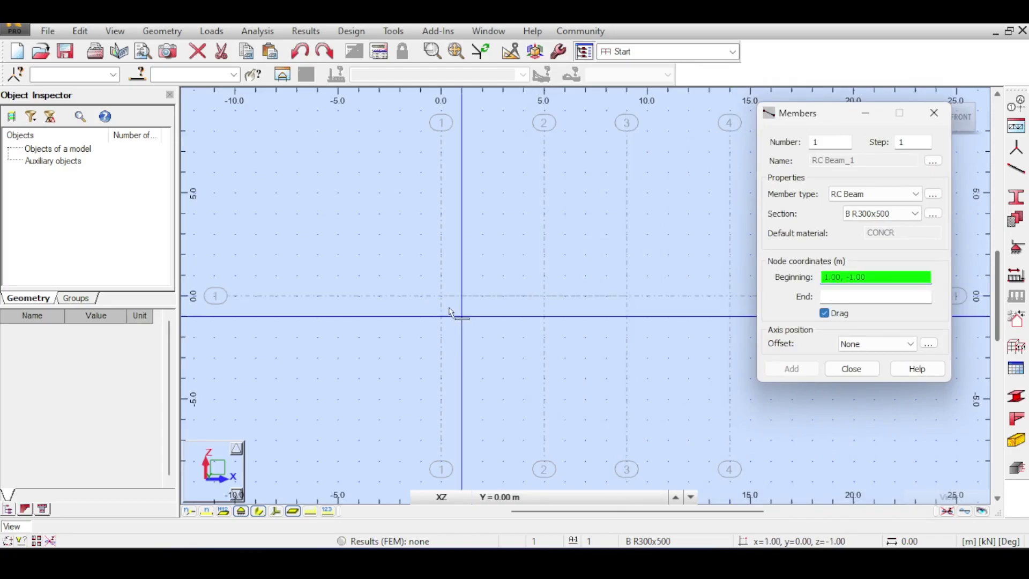
pyautogui.moveTo(441, 296); pyautogui.dragTo(544, 296)
pyautogui.click(626, 296)
pyautogui.moveTo(626, 295); pyautogui.dragTo(546, 296, button='middle')
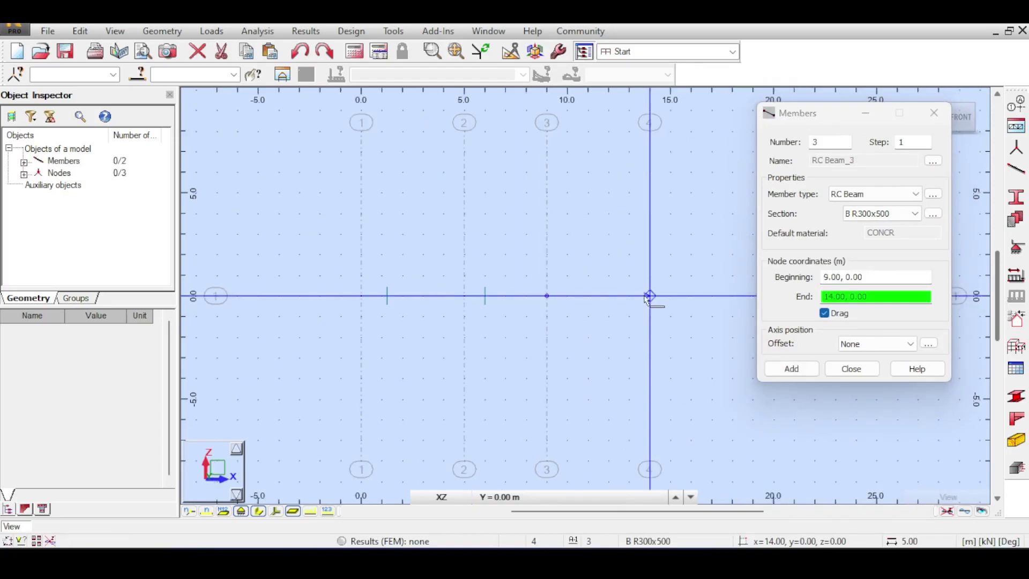
pyautogui.click(649, 295)
pyautogui.click(933, 213)
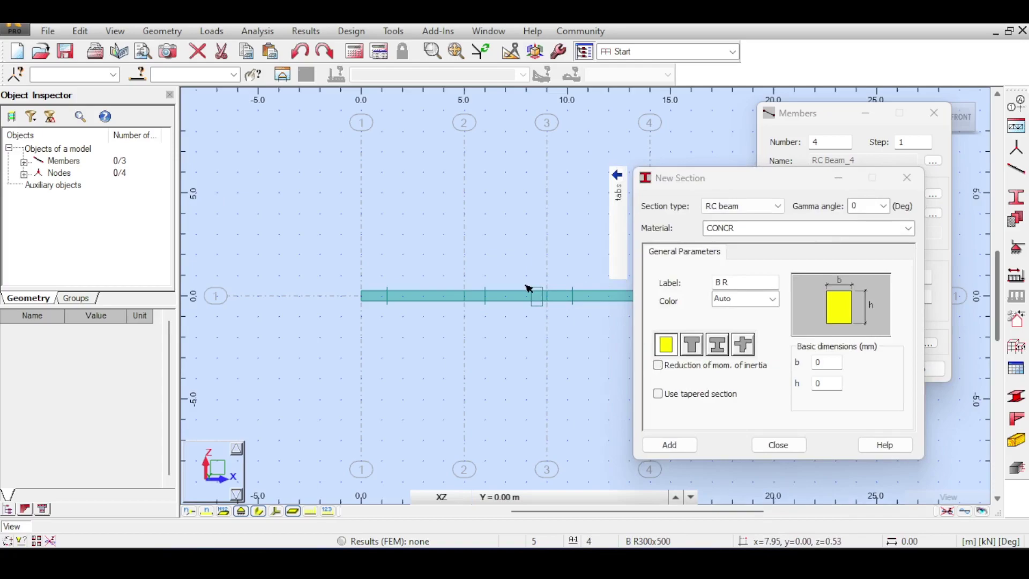
pyautogui.click(776, 444)
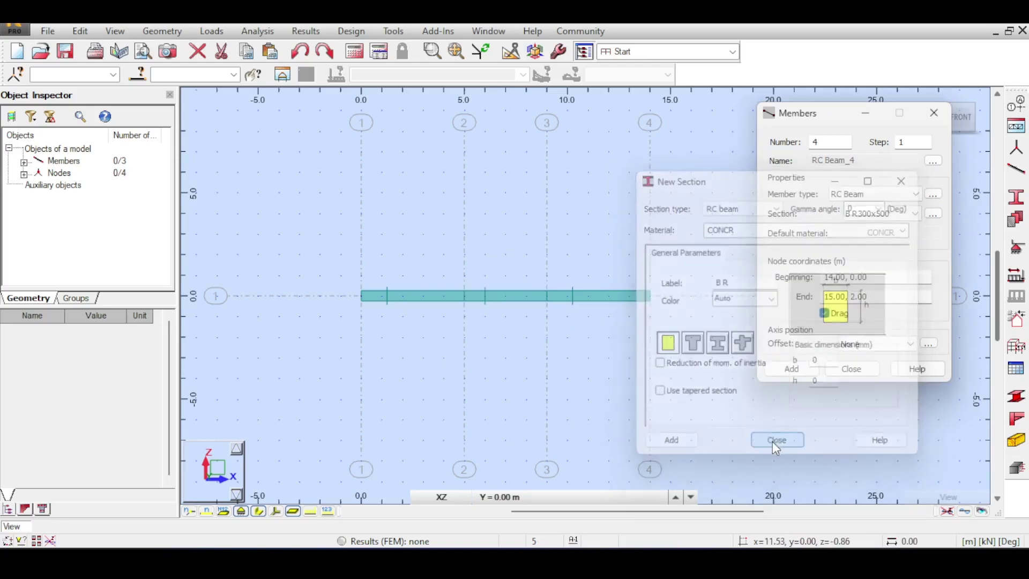
pyautogui.click(851, 369)
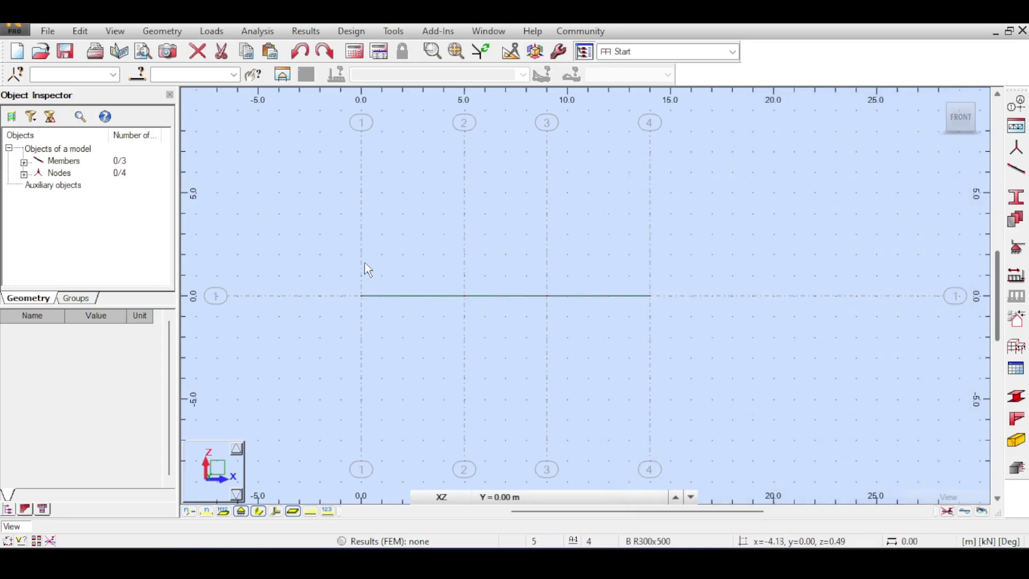
# - Assign Pinned supports to all four beam nodes
pyautogui.click(1018, 251)
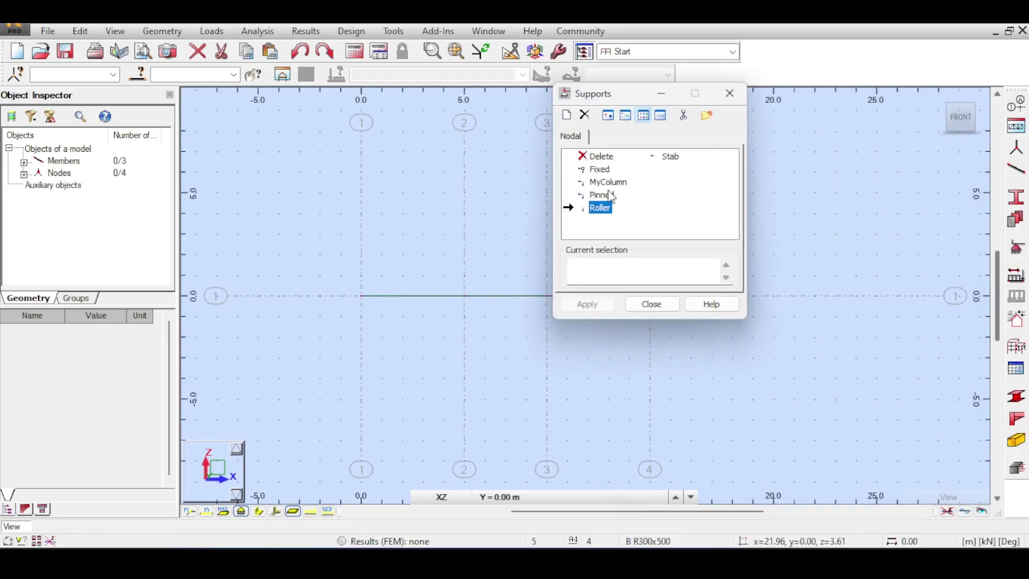
pyautogui.click(603, 194)
pyautogui.click(384, 225)
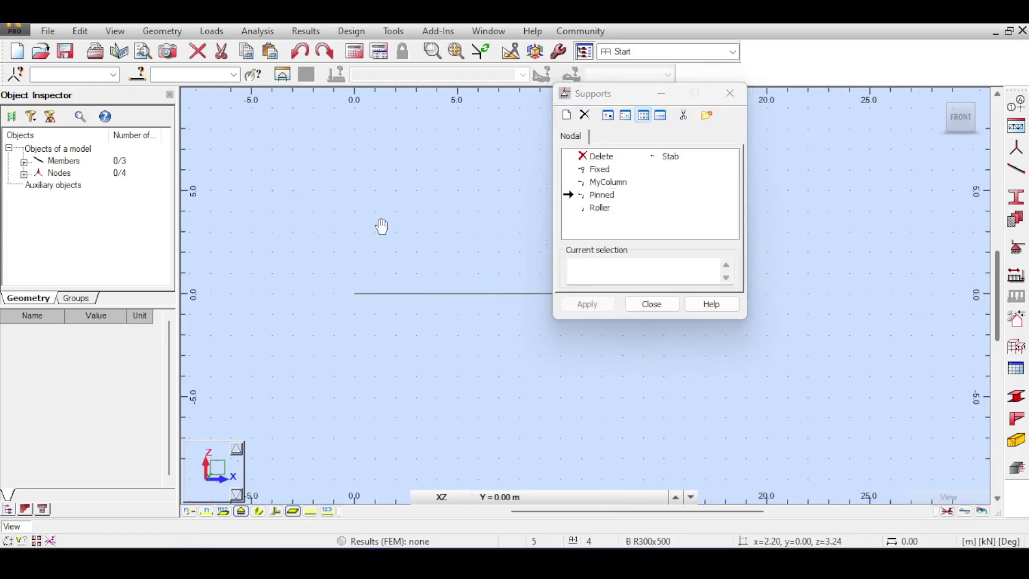
pyautogui.moveTo(289, 228); pyautogui.dragTo(760, 346)
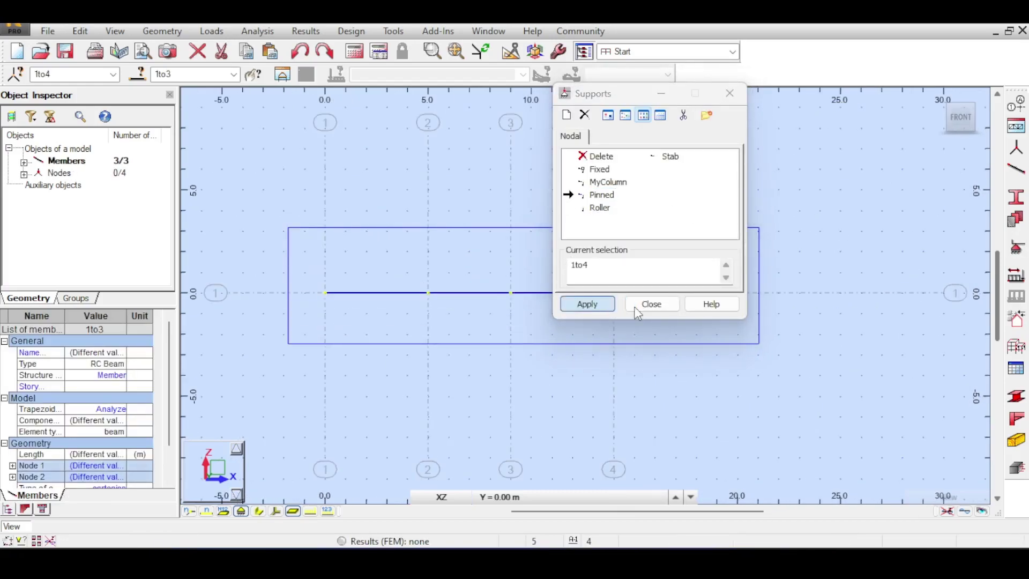
pyautogui.click(587, 303)
pyautogui.click(651, 304)
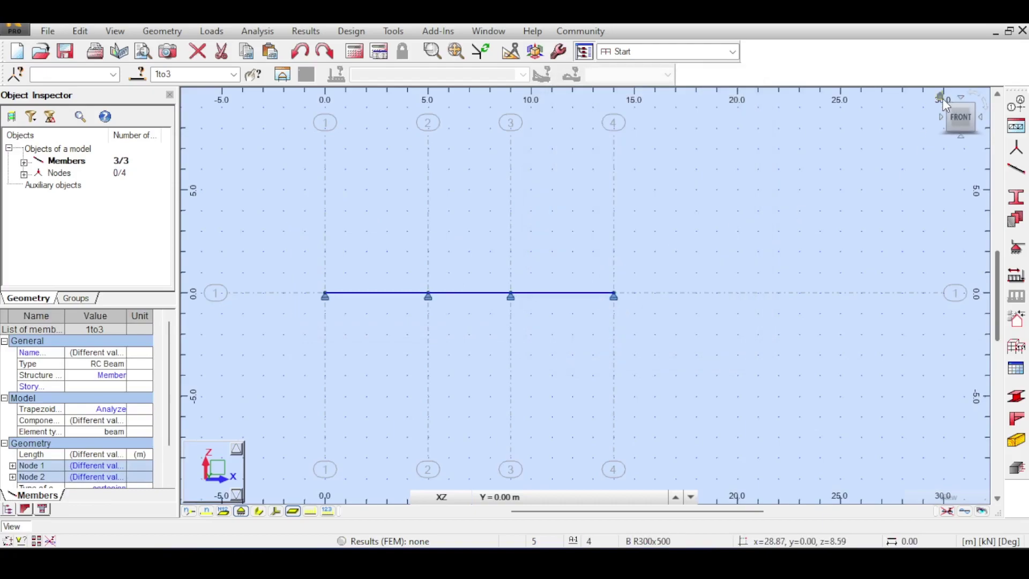
# - Create a dead load case DL1 and a live load case LL1
pyautogui.click(943, 98)
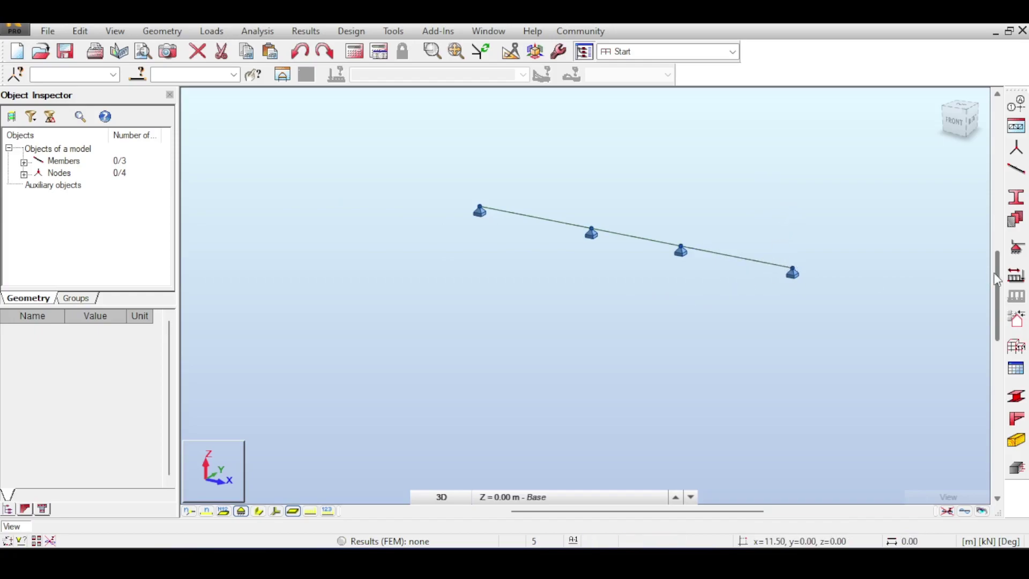
pyautogui.click(1016, 276)
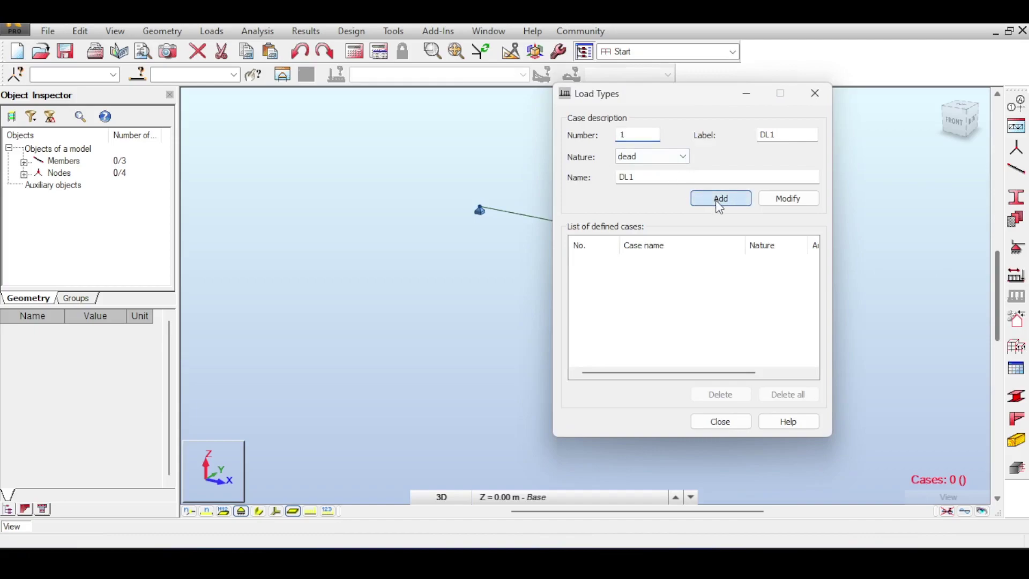
pyautogui.click(730, 198)
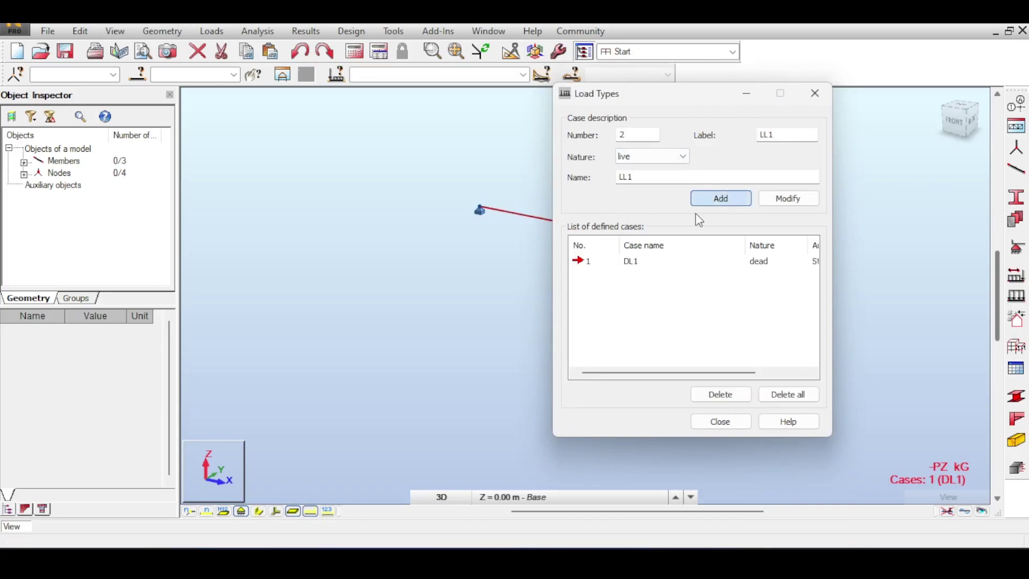
pyautogui.click(720, 199)
pyautogui.click(804, 100)
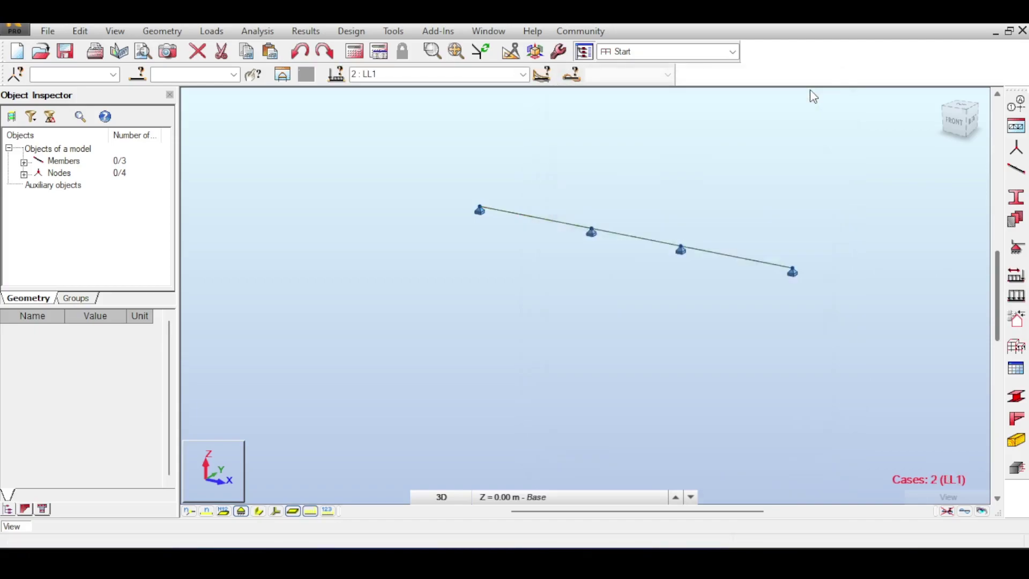
# - Apply a uniform member load of -60 kN/m in global Z to all members in load case DL1
pyautogui.click(524, 75)
pyautogui.click(471, 87)
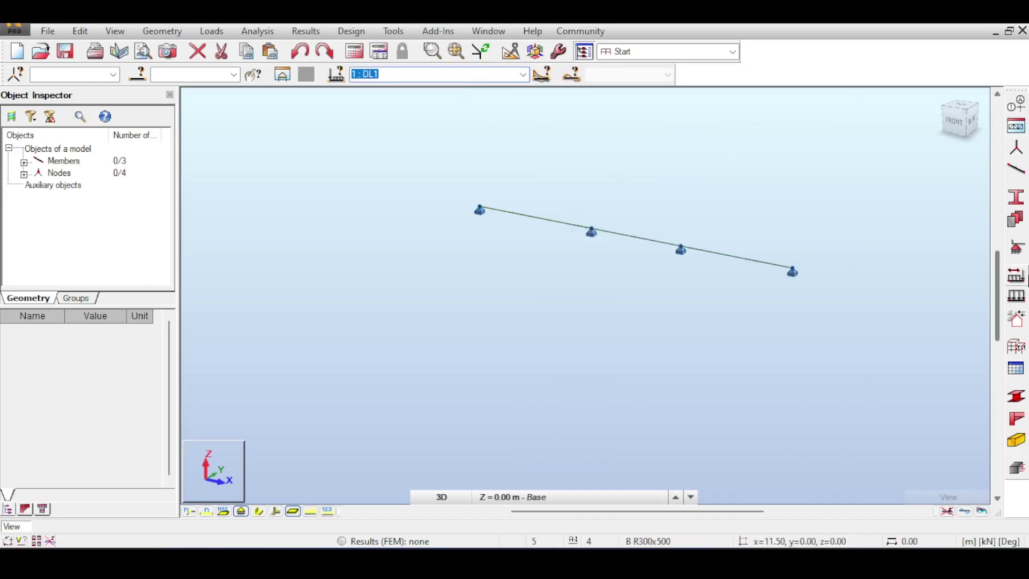
pyautogui.click(1017, 296)
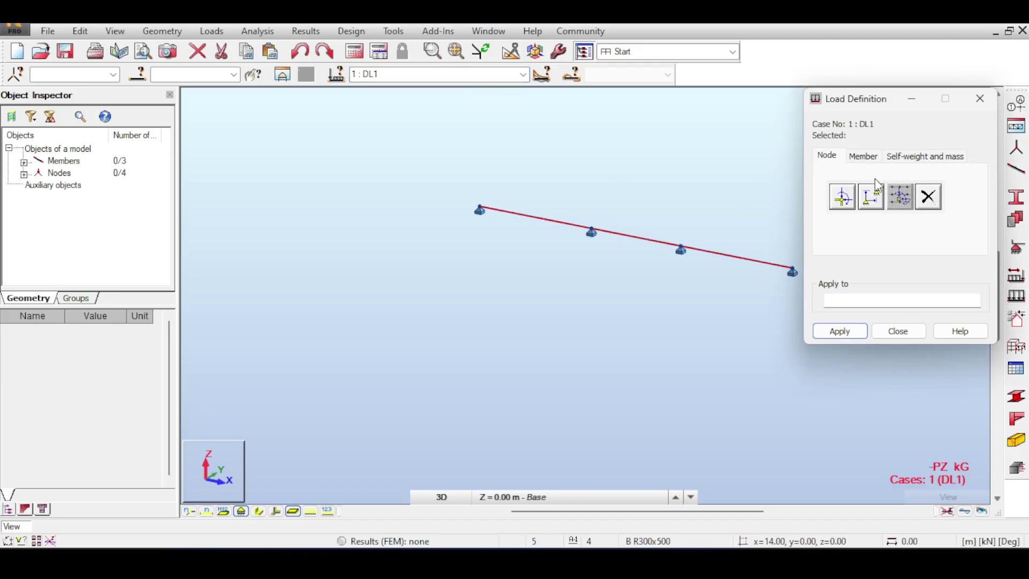
pyautogui.click(871, 156)
pyautogui.click(851, 196)
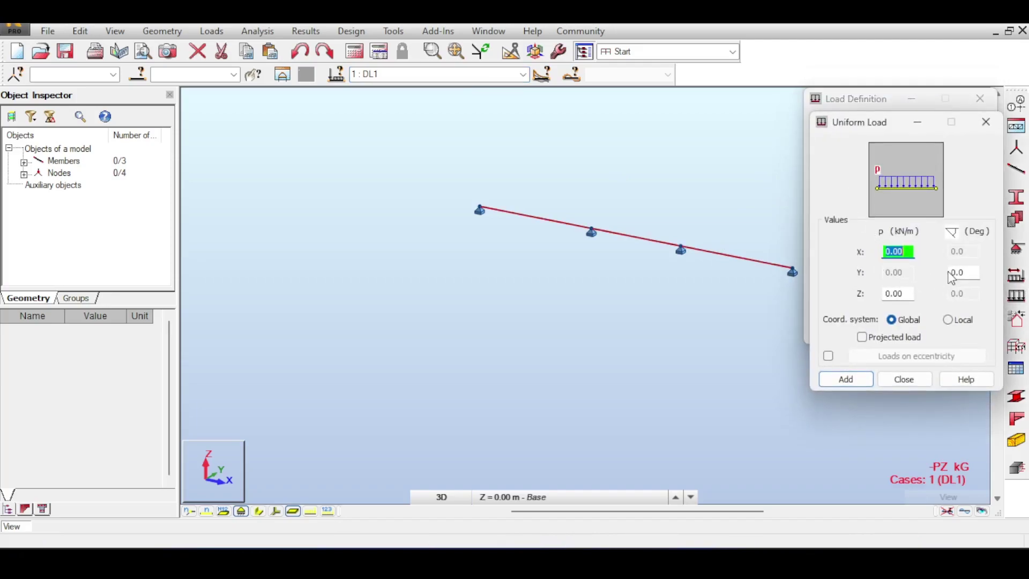
pyautogui.click(894, 291)
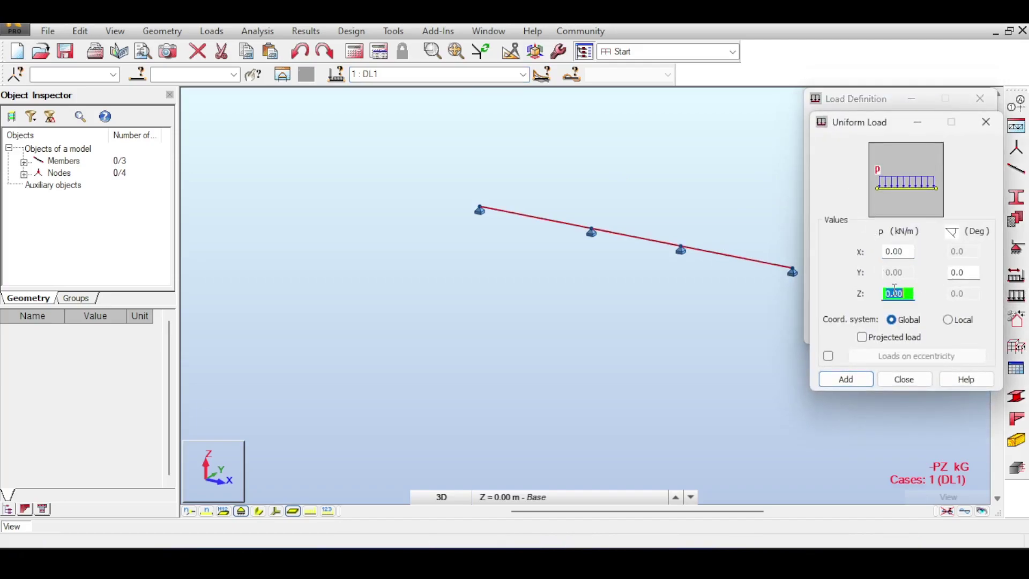
pyautogui.write('-60')
pyautogui.click(846, 379)
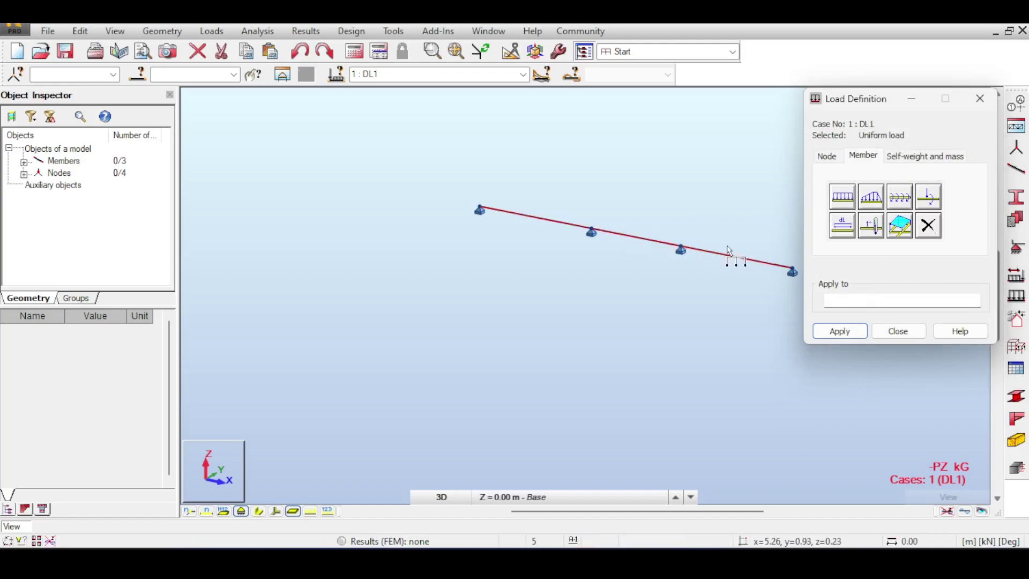
pyautogui.click(844, 300)
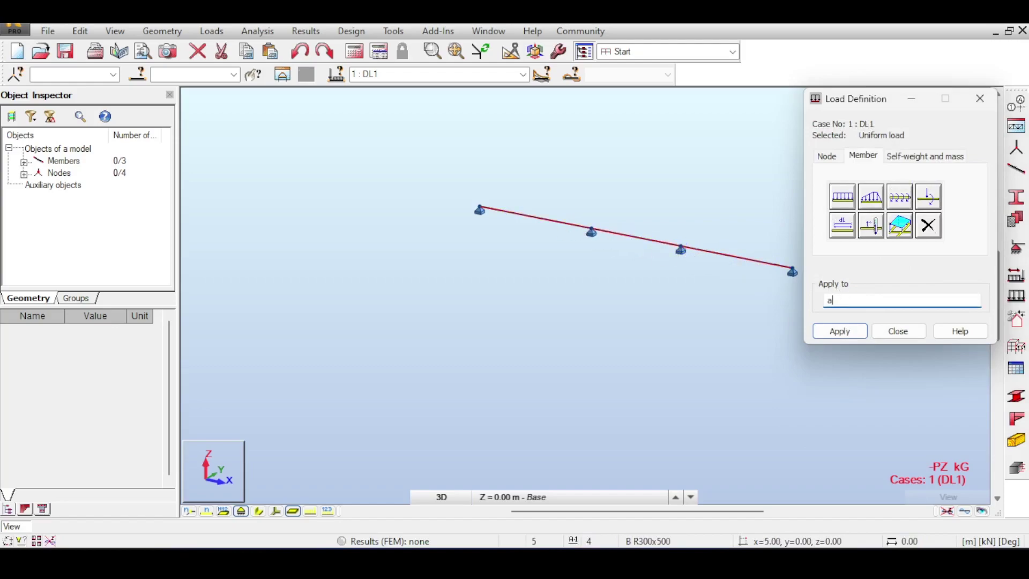
pyautogui.press('Return')
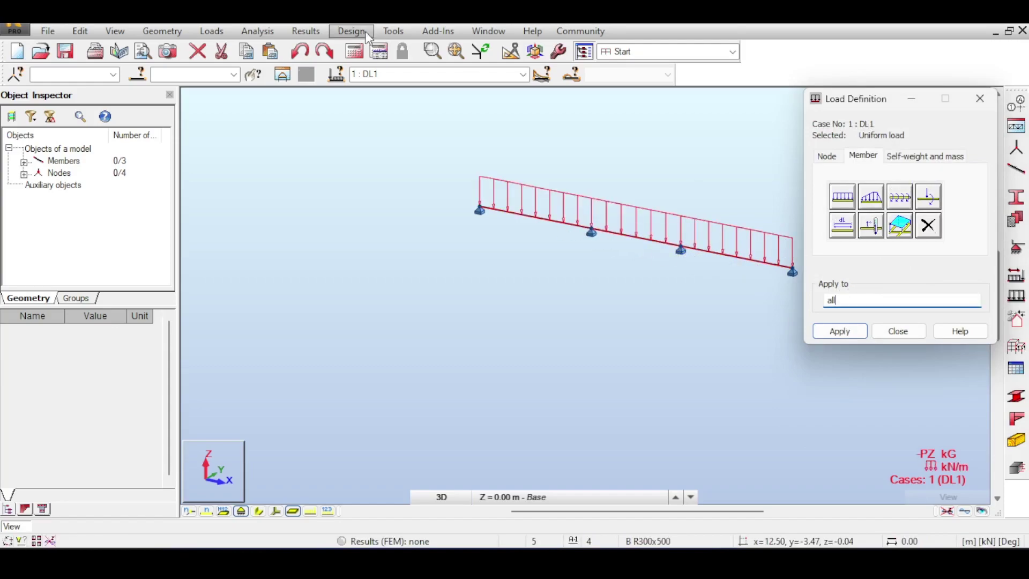
# - Apply a uniform member load in global Z to members 1to3 in load case LL1
pyautogui.click(461, 73)
pyautogui.click(500, 88)
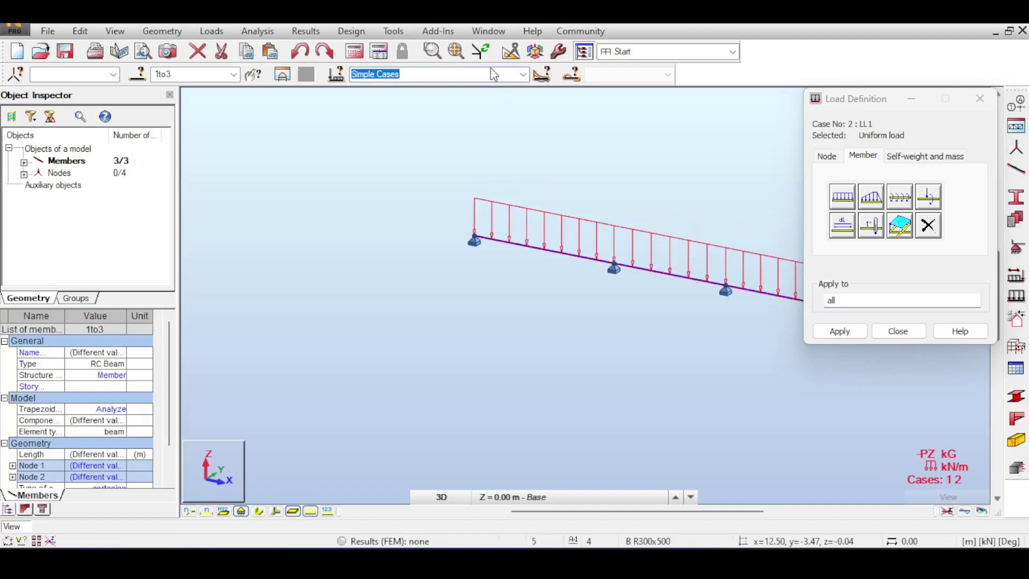
pyautogui.scroll(1, 490, 69)
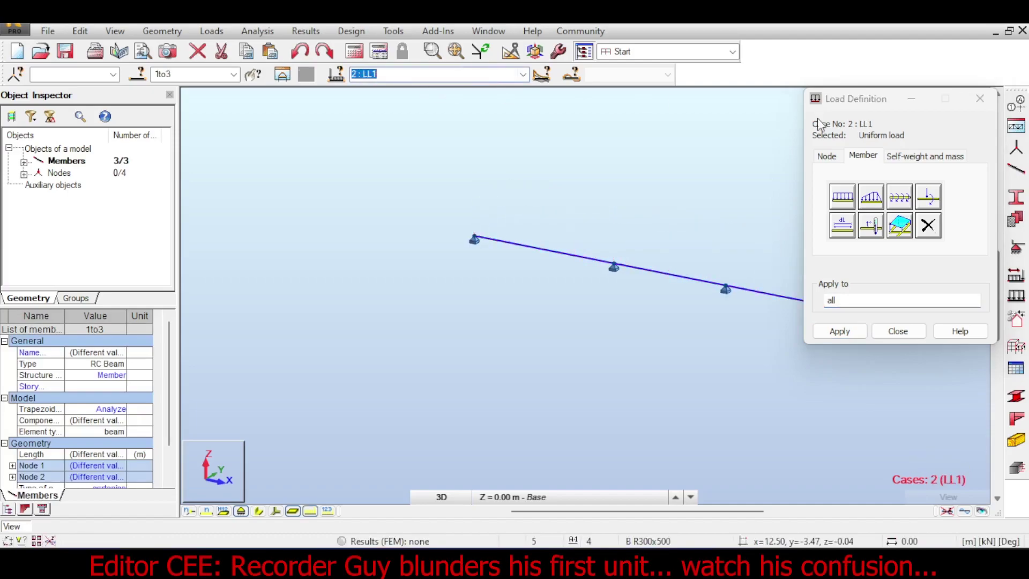
pyautogui.click(844, 199)
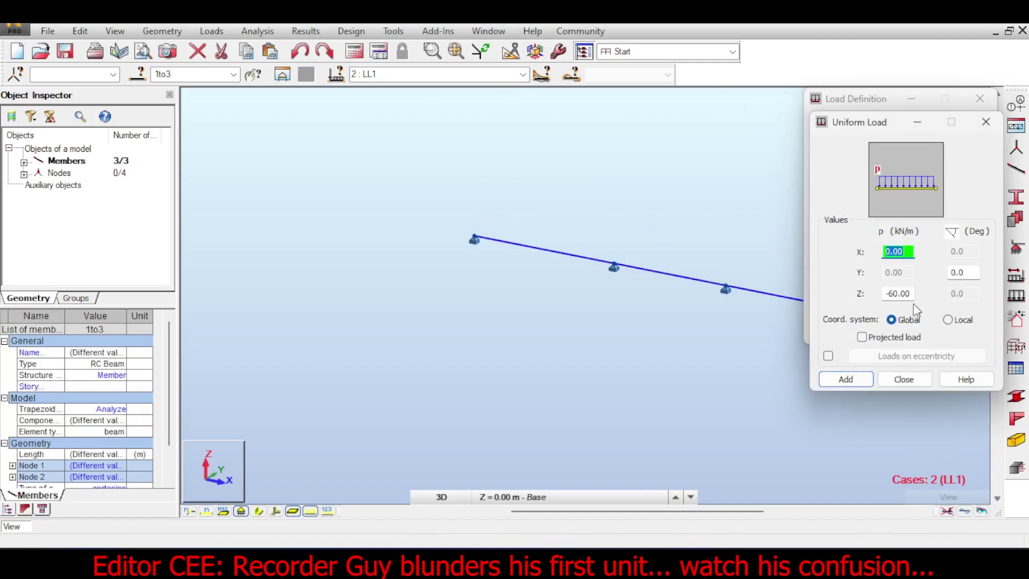
pyautogui.doubleClick(898, 294)
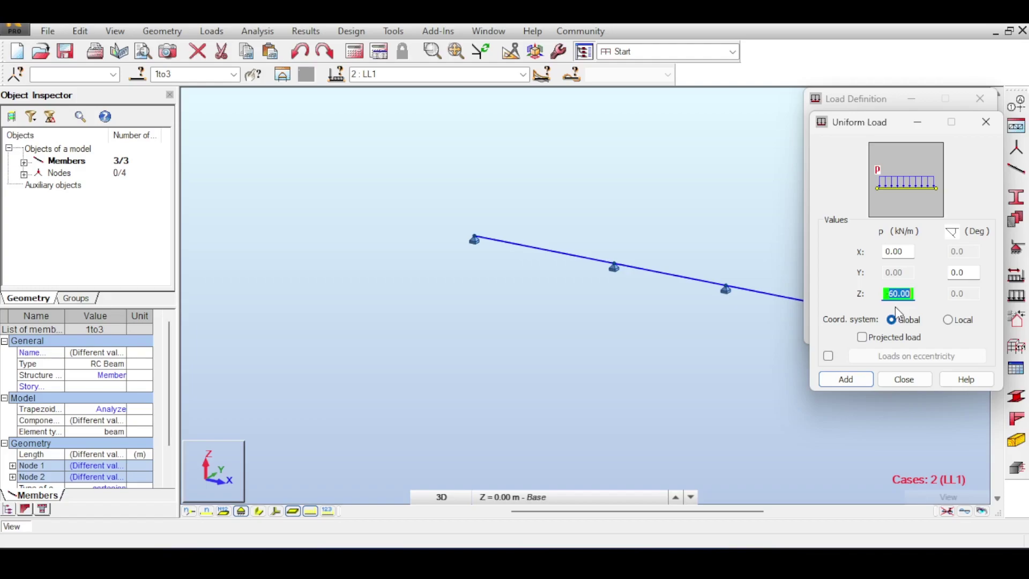
pyautogui.click(838, 379)
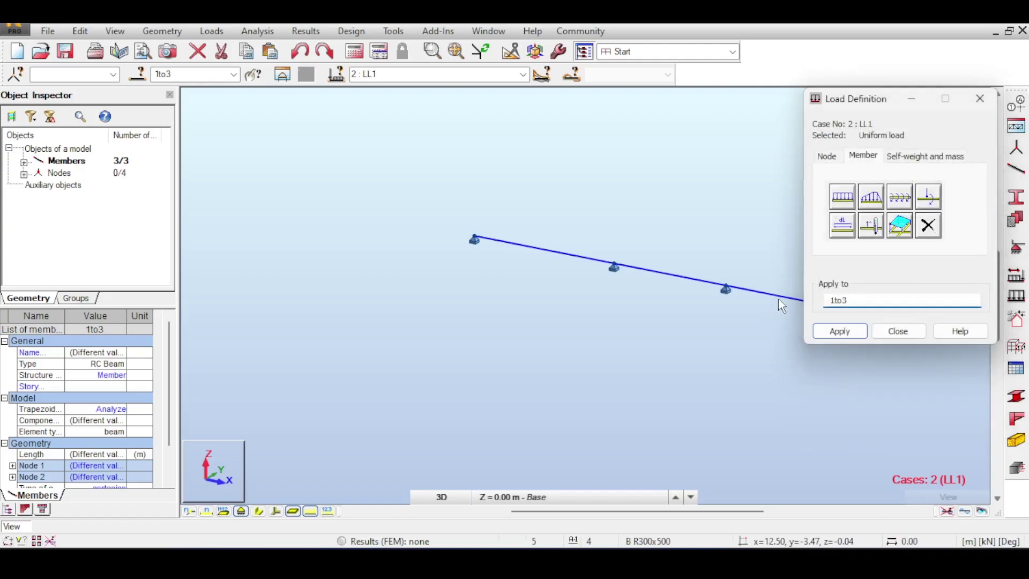
pyautogui.click(850, 333)
pyautogui.click(908, 334)
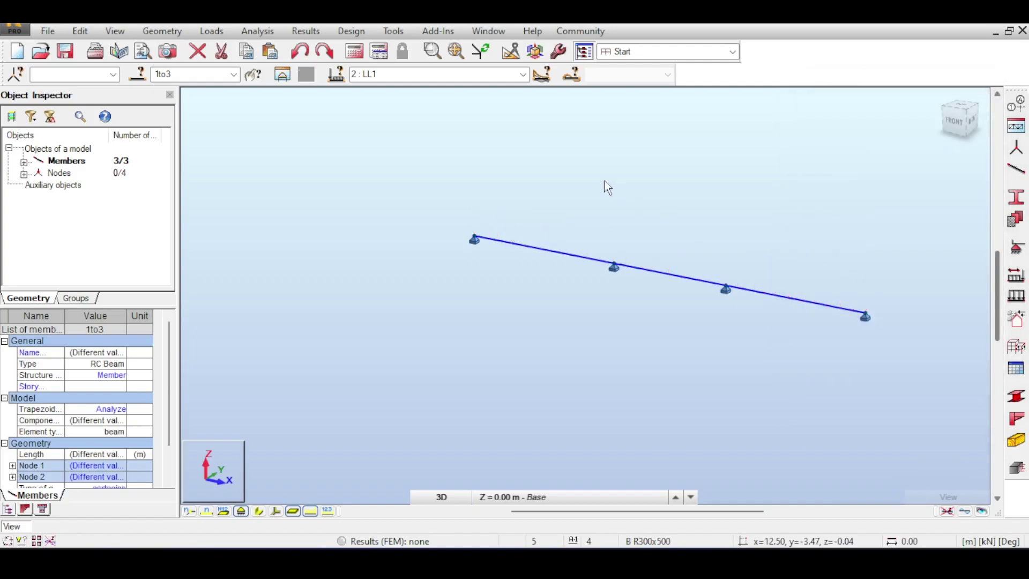
# - Run the structural calculations and display the My Moment diagram on the beam for load case LL1
pyautogui.click(432, 153)
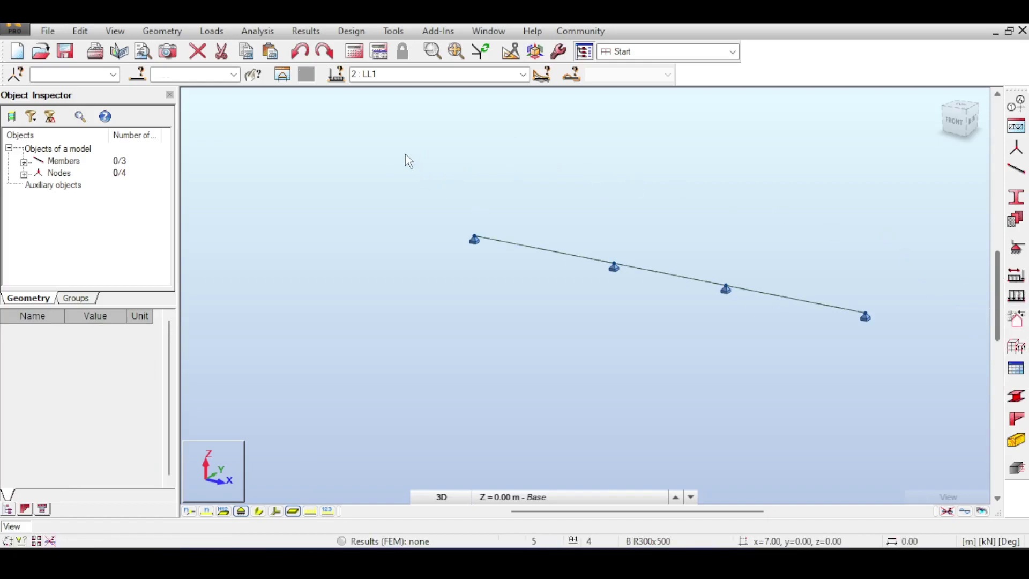
pyautogui.click(353, 51)
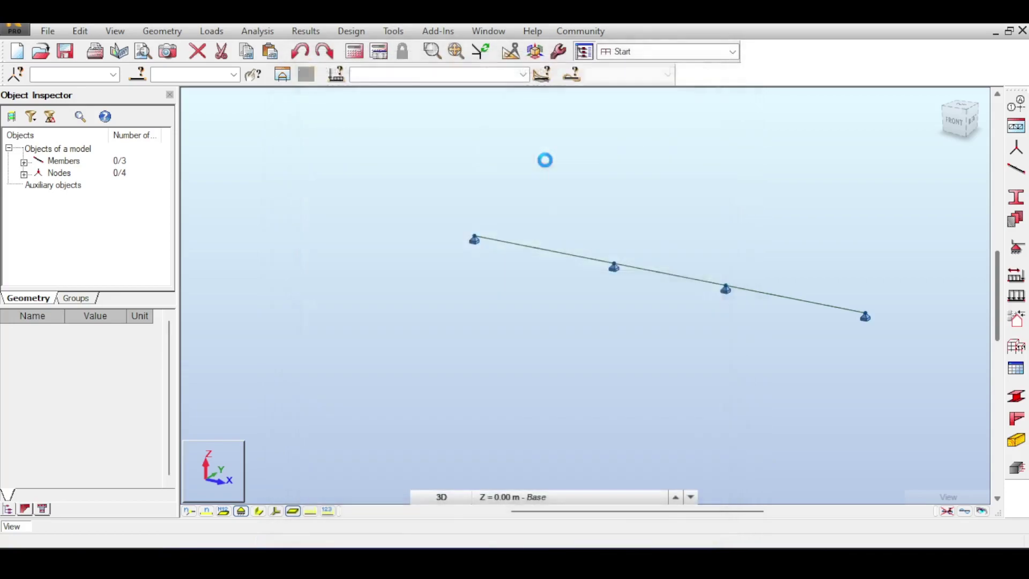
pyautogui.click(351, 31)
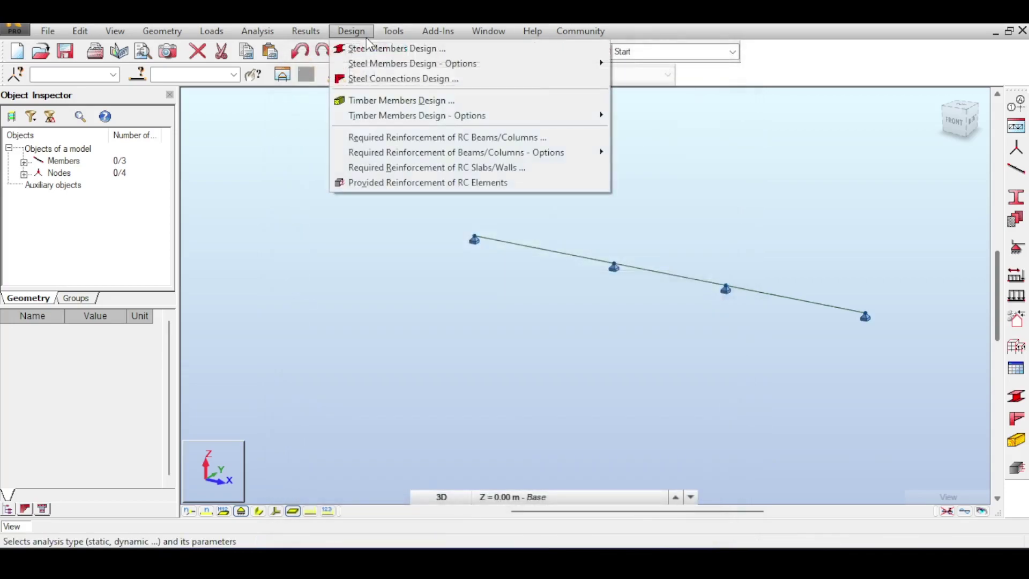
pyautogui.moveTo(305, 30)
pyautogui.click(343, 85)
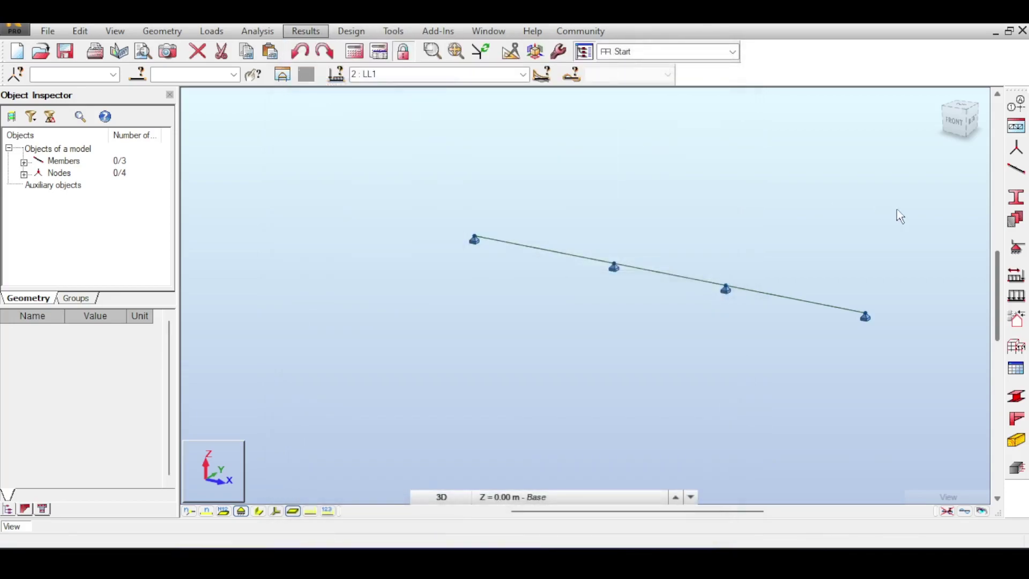
pyautogui.click(844, 262)
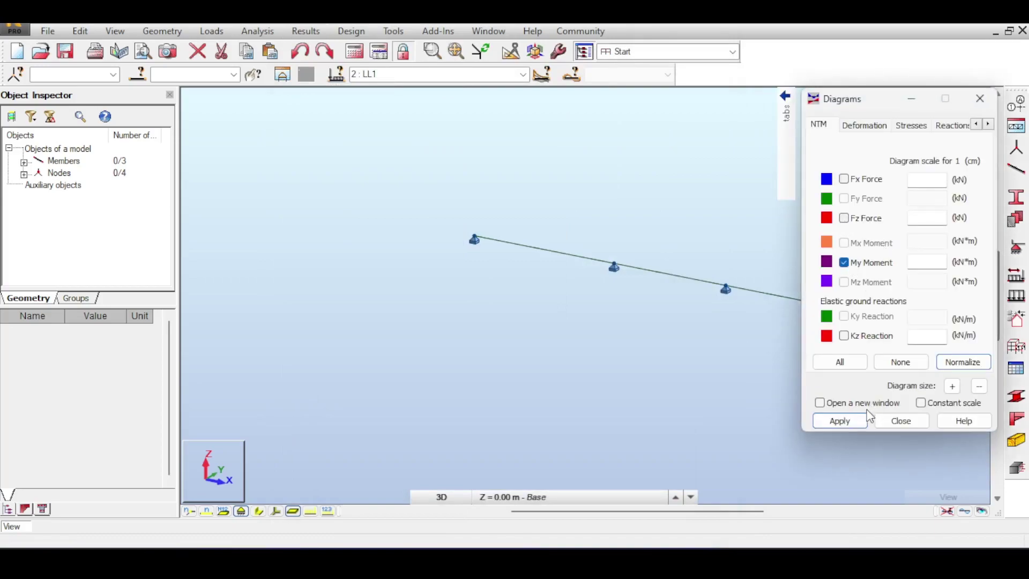
pyautogui.click(839, 421)
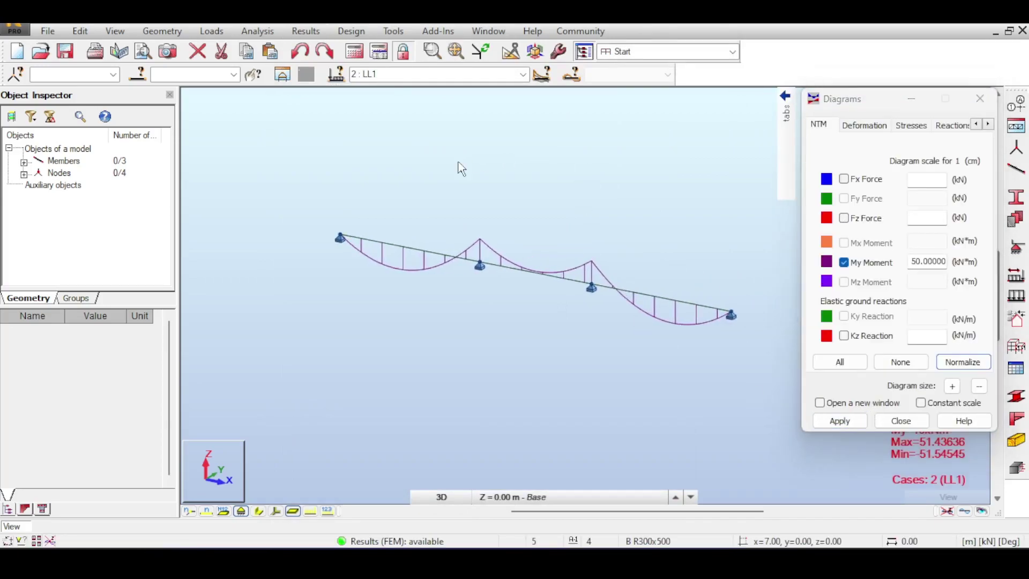
pyautogui.scroll(3, 519, 202)
pyautogui.scroll(-4, 576, 234)
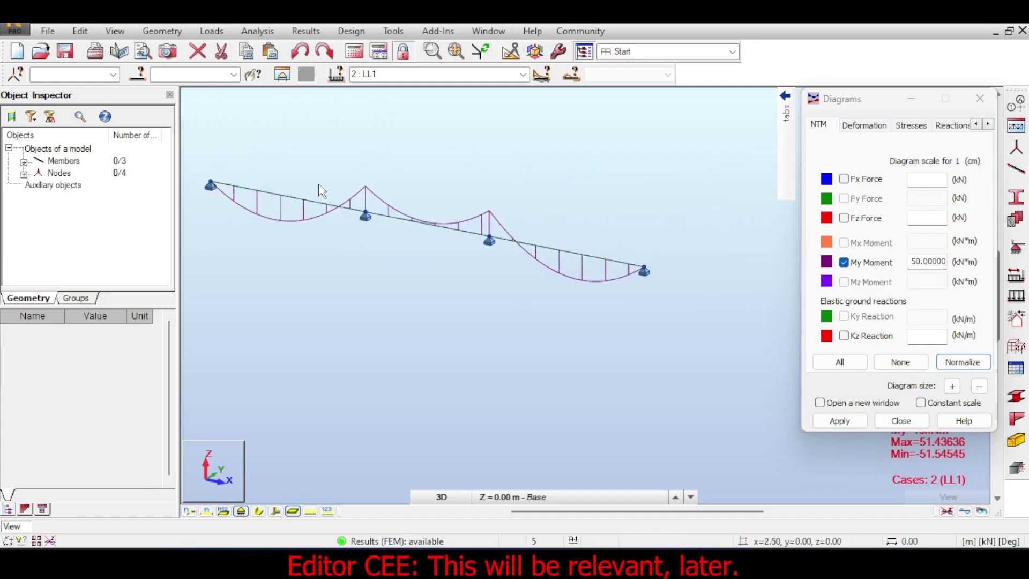
pyautogui.moveTo(558, 234); pyautogui.dragTo(650, 237, button='middle')
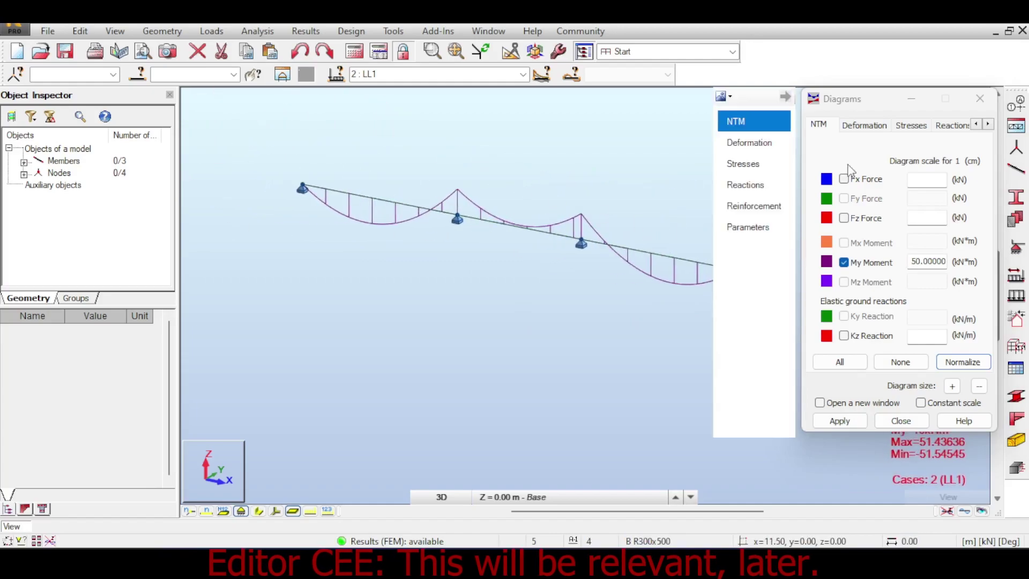
pyautogui.click(979, 99)
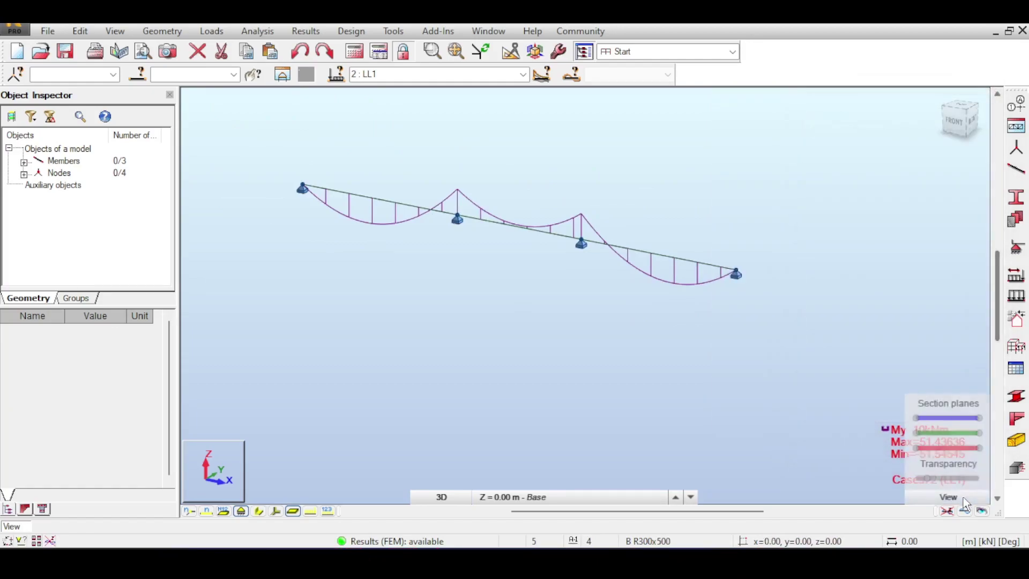
# - Show the deformed shape of the beam together with the moment diagram and inspect both
pyautogui.click(963, 511)
pyautogui.scroll(2, 461, 217)
pyautogui.scroll(1, 552, 248)
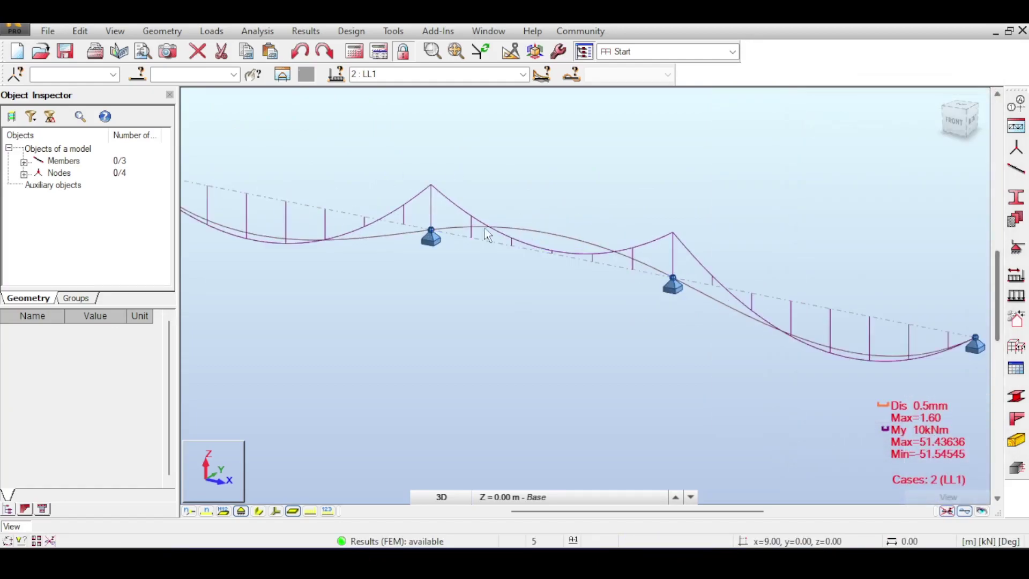
pyautogui.scroll(-3, 531, 244)
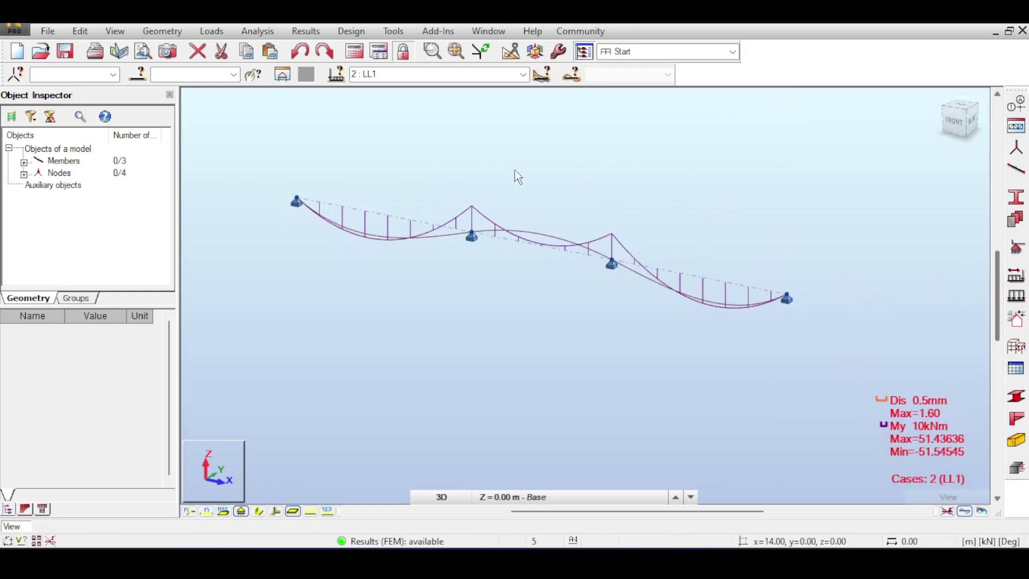
pyautogui.scroll(1, 544, 252)
pyautogui.scroll(-3, 540, 244)
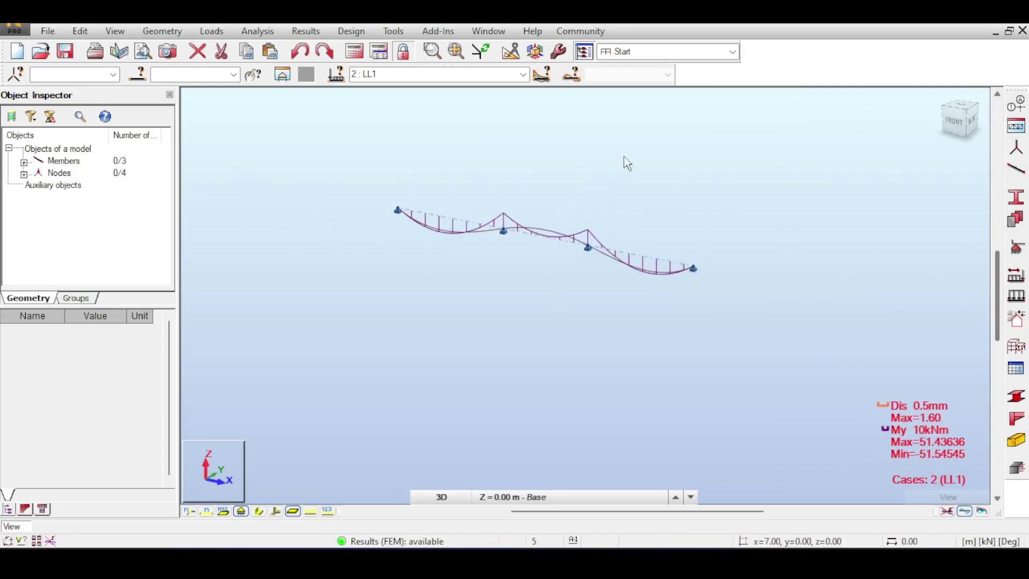
pyautogui.moveTo(624, 156); pyautogui.dragTo(599, 204, button='middle')
pyautogui.scroll(2, 589, 231)
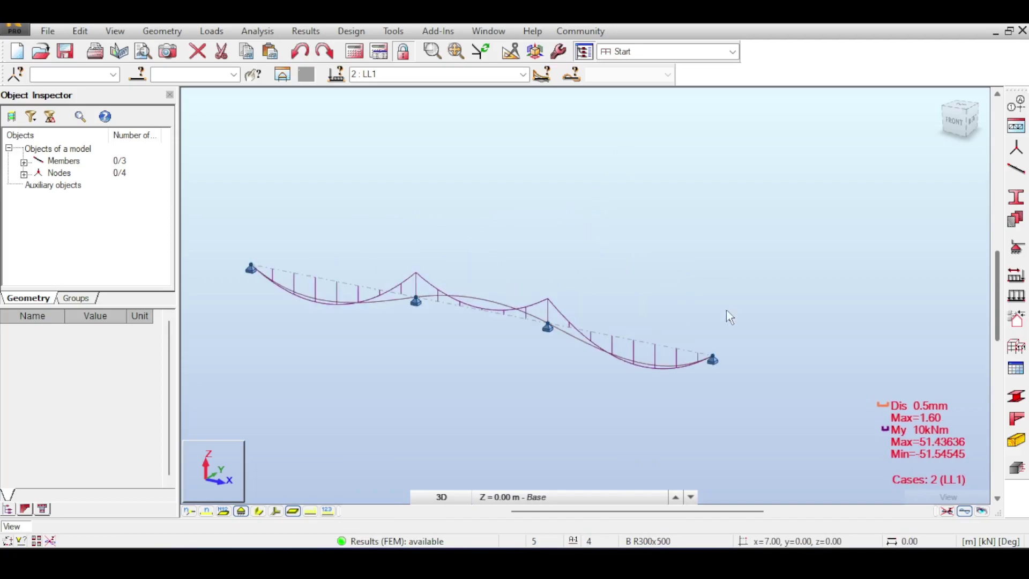
# - Hide the deformation and moment diagrams so the model view shows only the beam and its supports
pyautogui.click(947, 511)
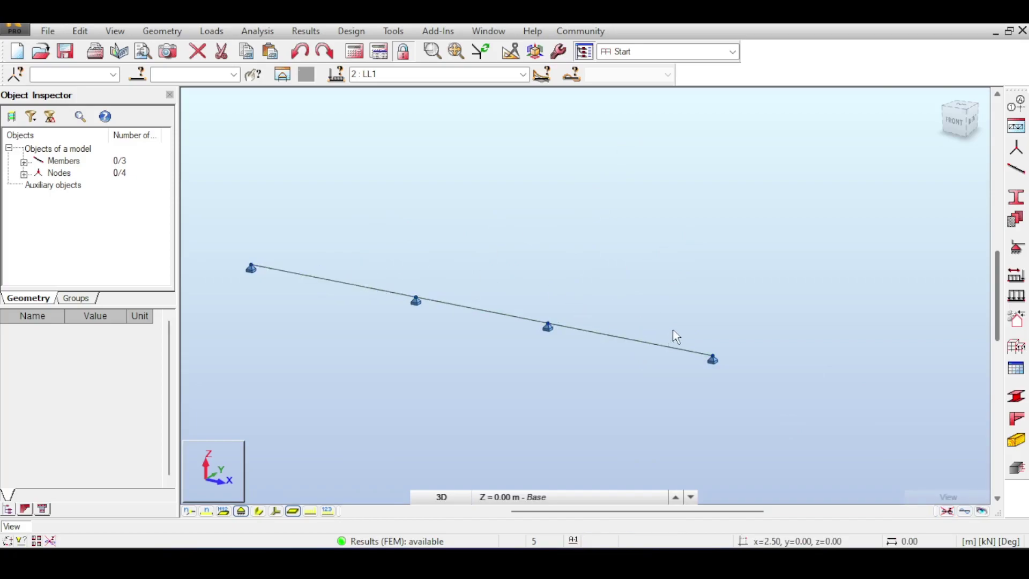
pyautogui.scroll(-1, 700, 280)
pyautogui.moveTo(700, 281); pyautogui.dragTo(680, 244, button='middle')
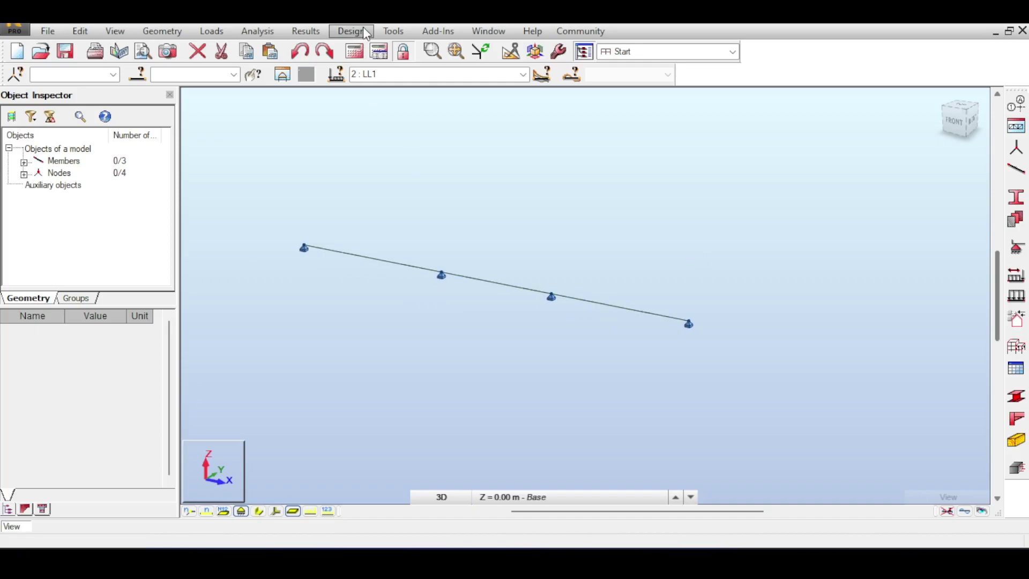
# - Send all three members and four nodes to Provided Reinforcement of RC Elements with simple cases DL1 and LL1 and the pinned supports included
pyautogui.moveTo(828, 236); pyautogui.dragTo(261, 374)
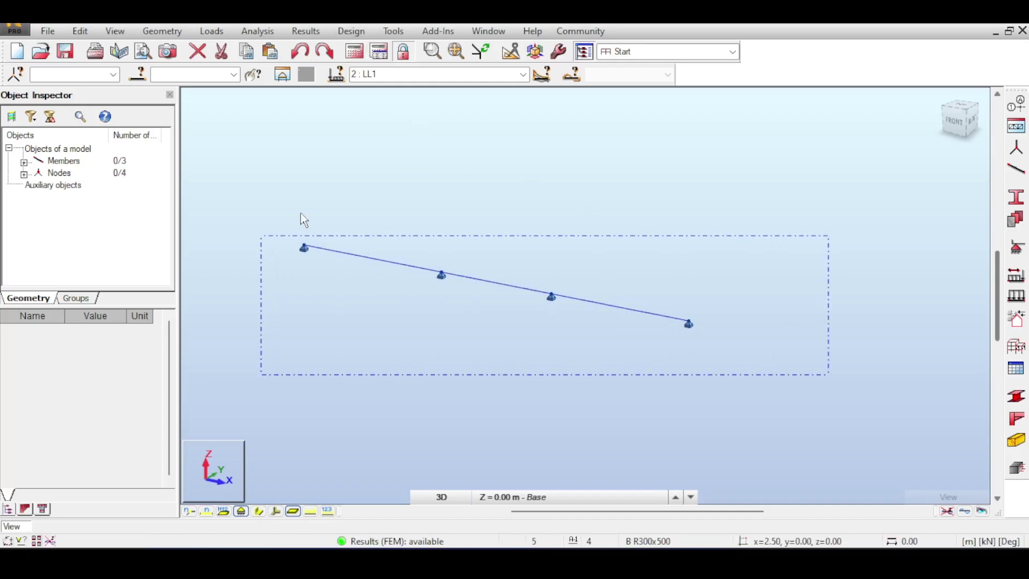
pyautogui.click(352, 33)
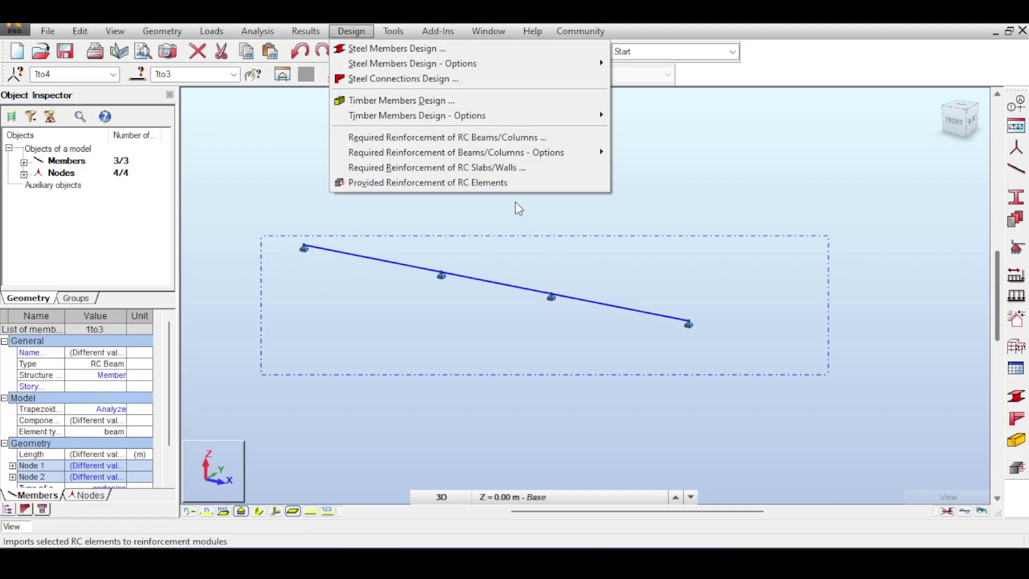
pyautogui.click(509, 183)
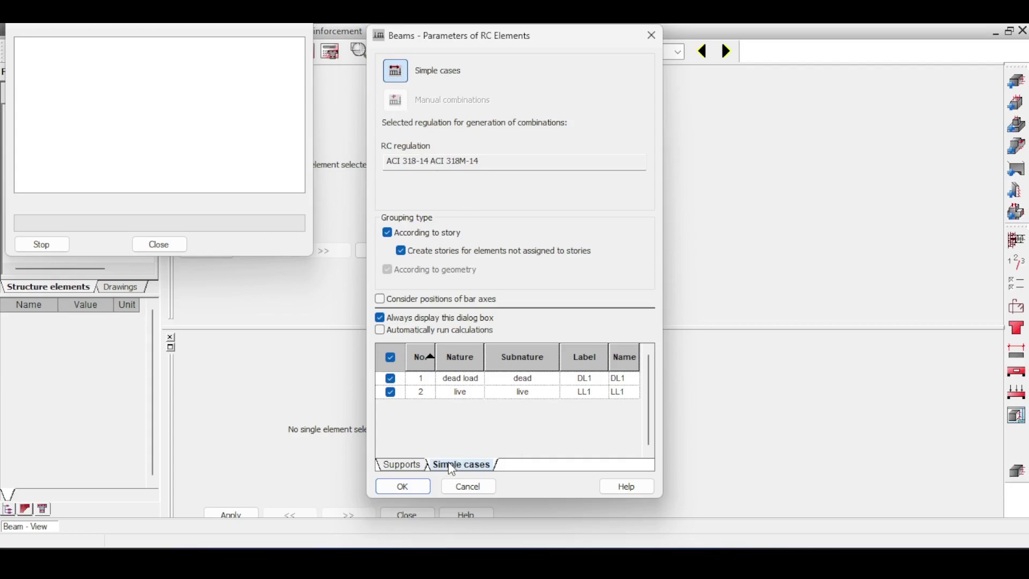
pyautogui.click(420, 469)
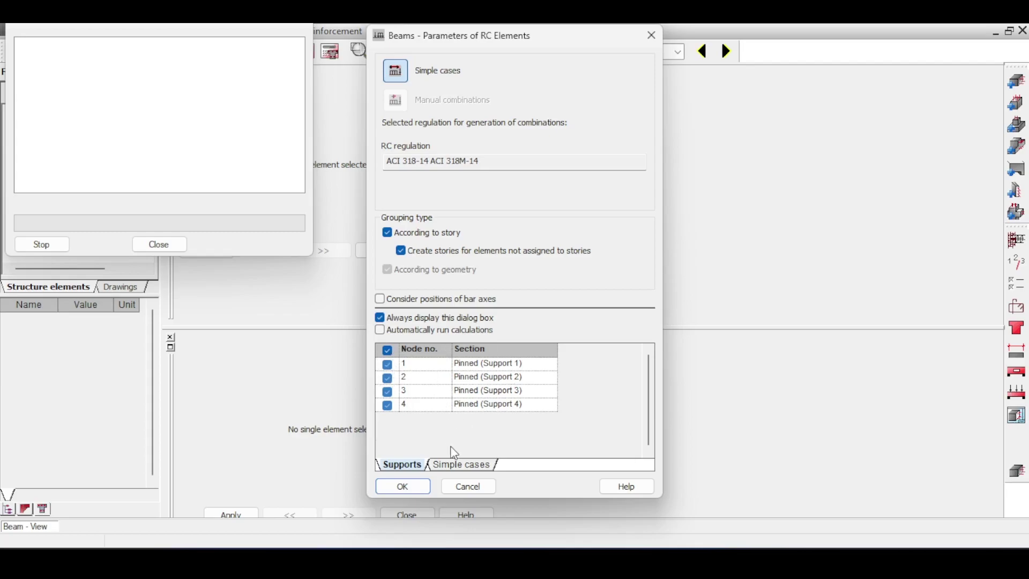
pyautogui.click(461, 464)
pyautogui.click(423, 484)
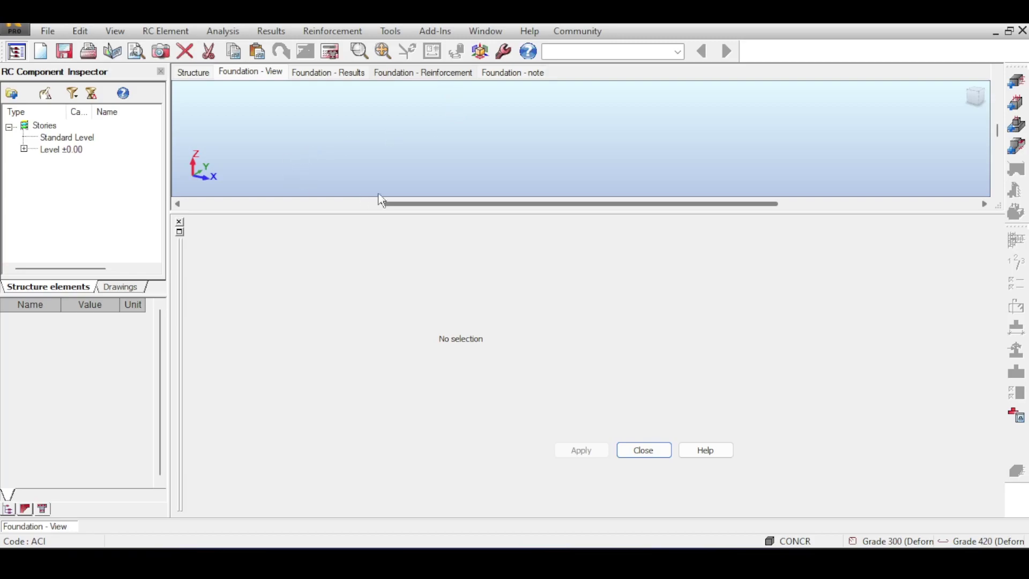
# - Open Beam1...3 under Level ±0.00 in the RC component list
pyautogui.click(24, 149)
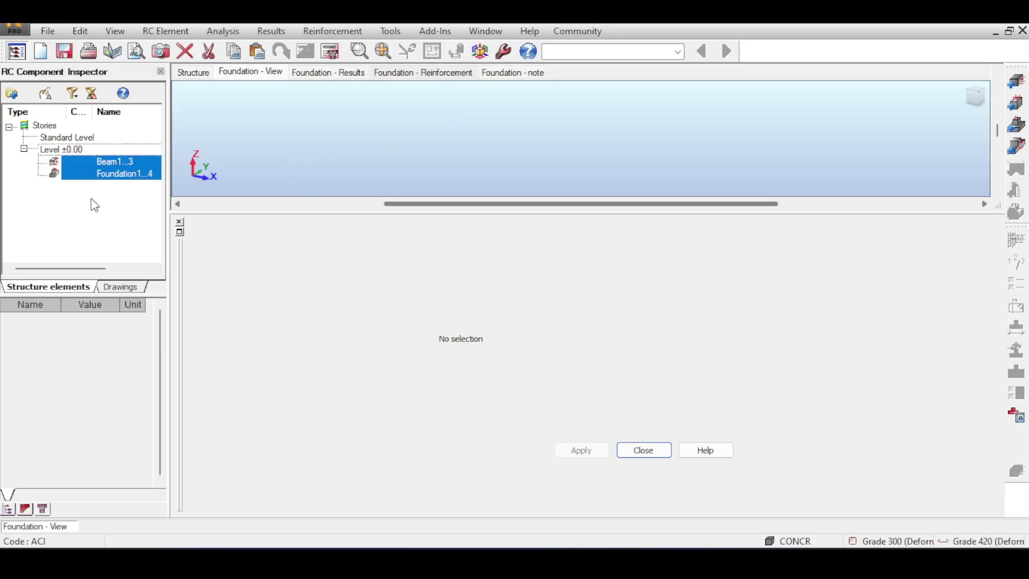
pyautogui.click(106, 175)
pyautogui.click(115, 173)
pyautogui.doubleClick(113, 162)
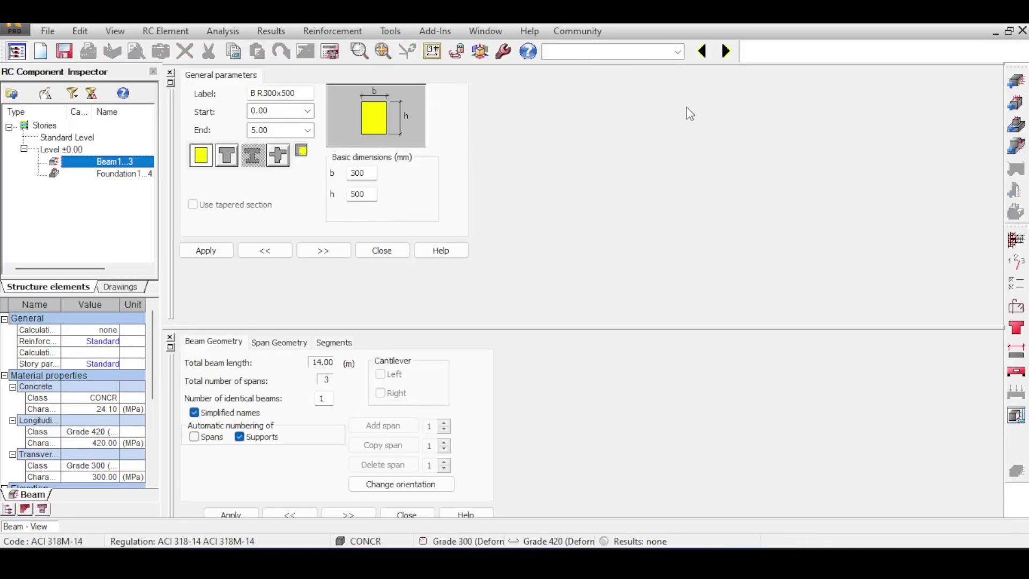
# - Dock the General parameters beside the Beam Geometry settings and enlarge the beam view above them
pyautogui.doubleClick(178, 85)
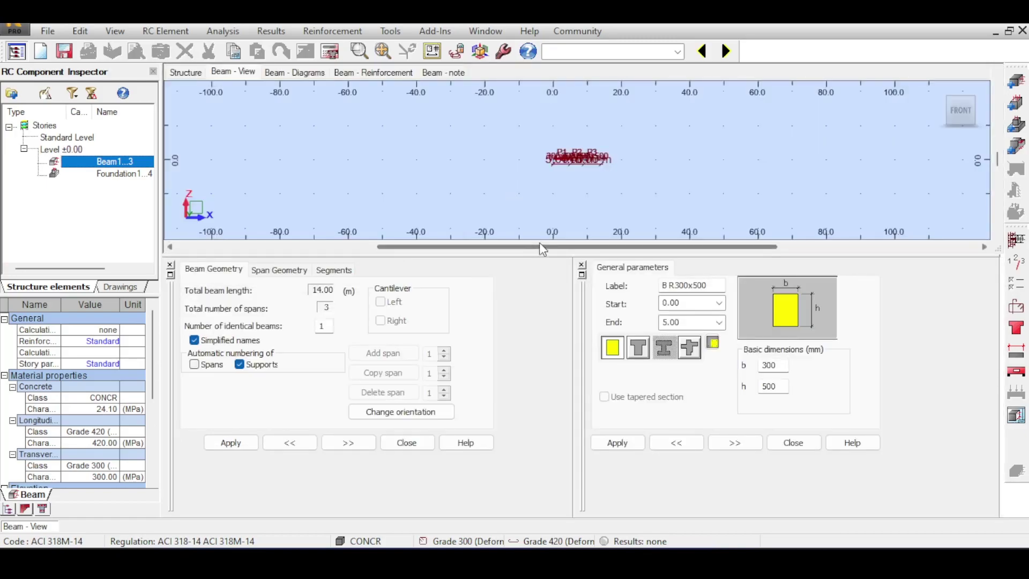
pyautogui.moveTo(531, 255); pyautogui.dragTo(532, 316)
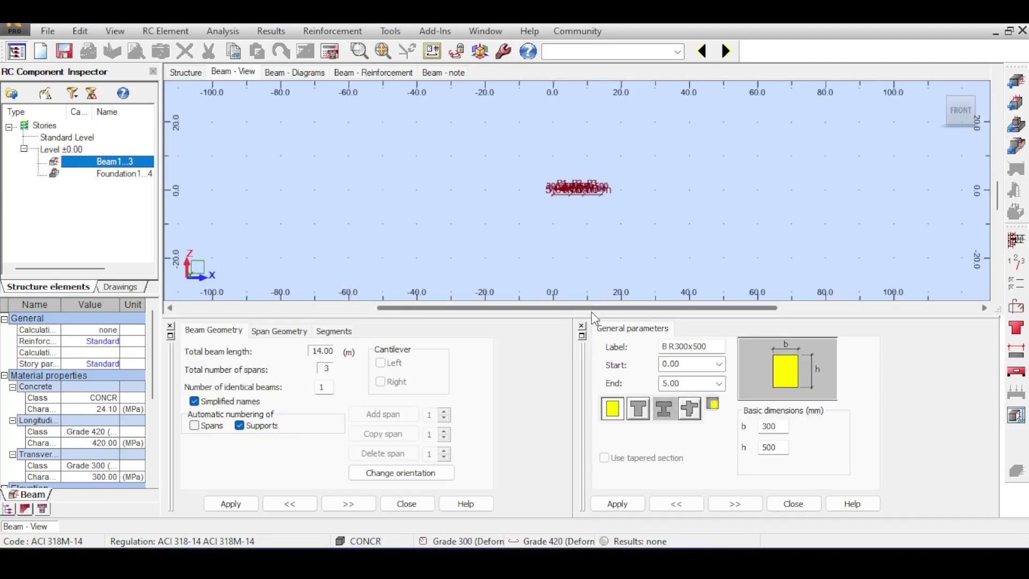
pyautogui.moveTo(583, 331); pyautogui.dragTo(582, 329)
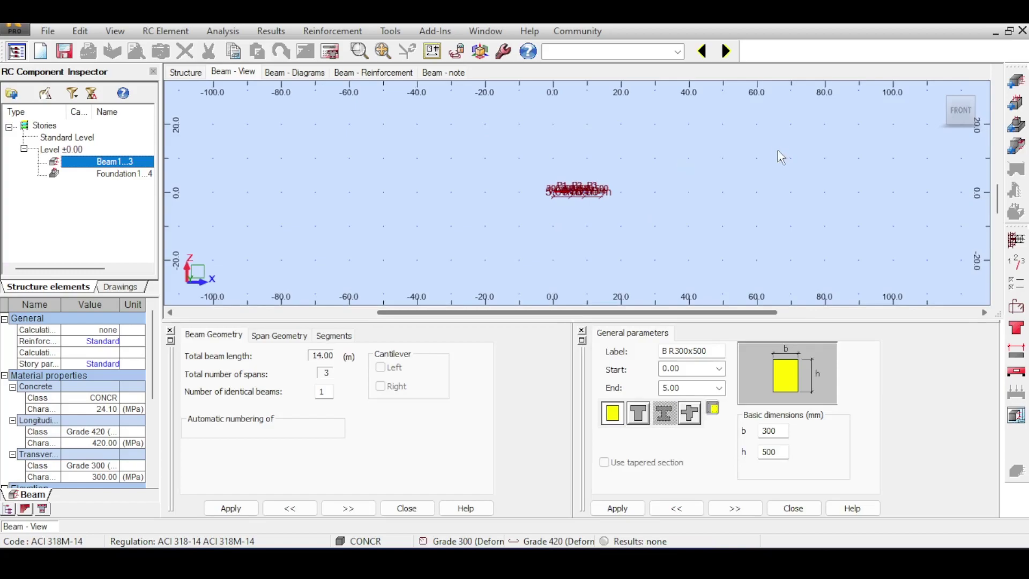
# - Fit the beam in the view, switch it to 3D and examine support V1 up close
pyautogui.middleClick(615, 180)
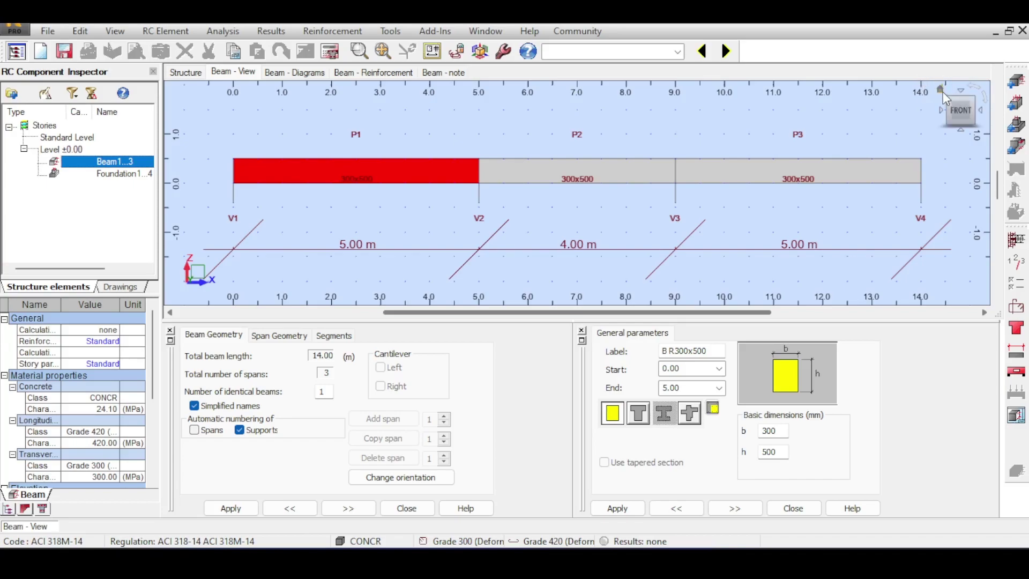
pyautogui.click(942, 90)
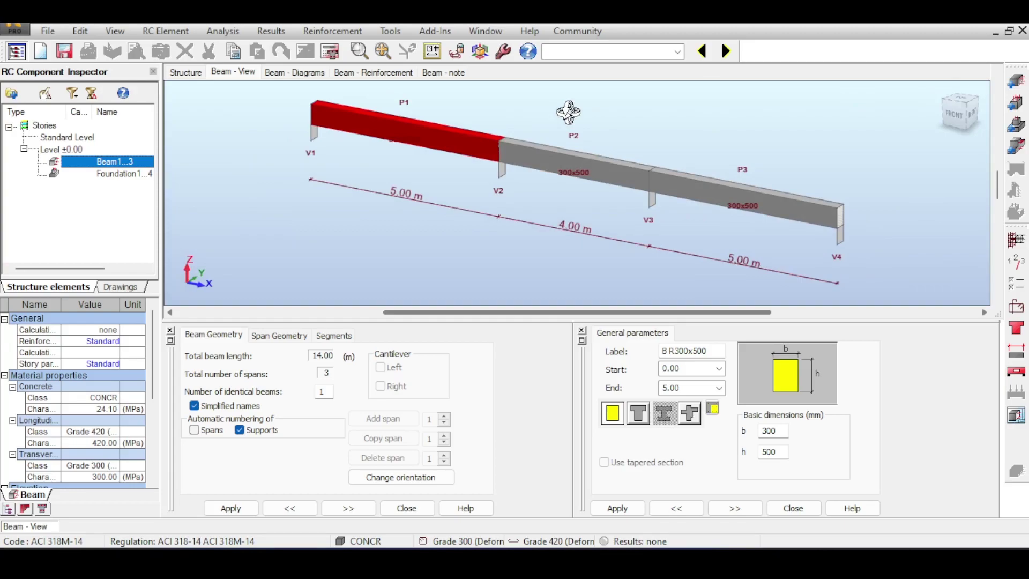
pyautogui.rightClick(568, 112)
pyautogui.click(574, 120)
pyautogui.moveTo(621, 141); pyautogui.dragTo(591, 158, button='middle')
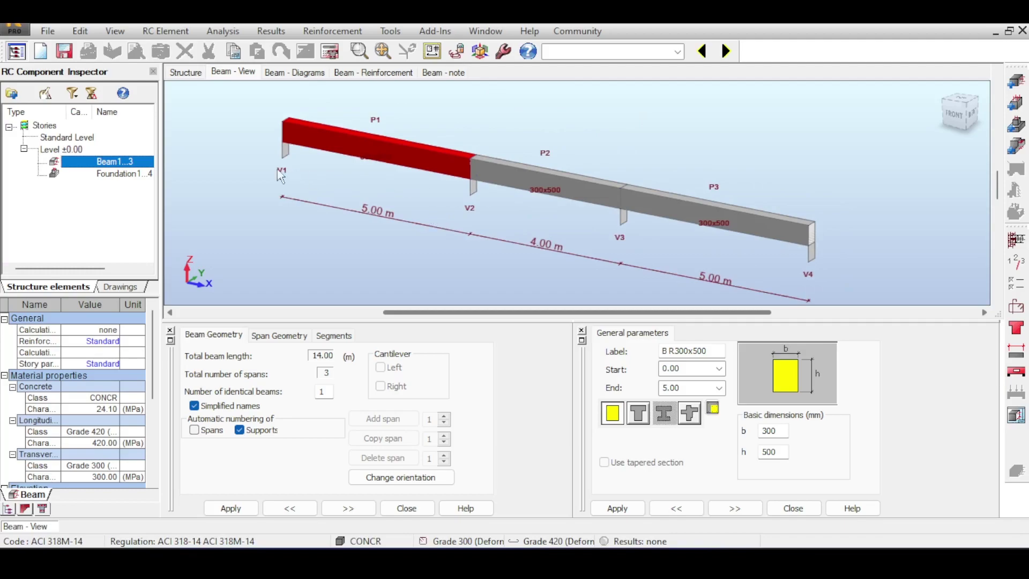
pyautogui.scroll(4, 284, 158)
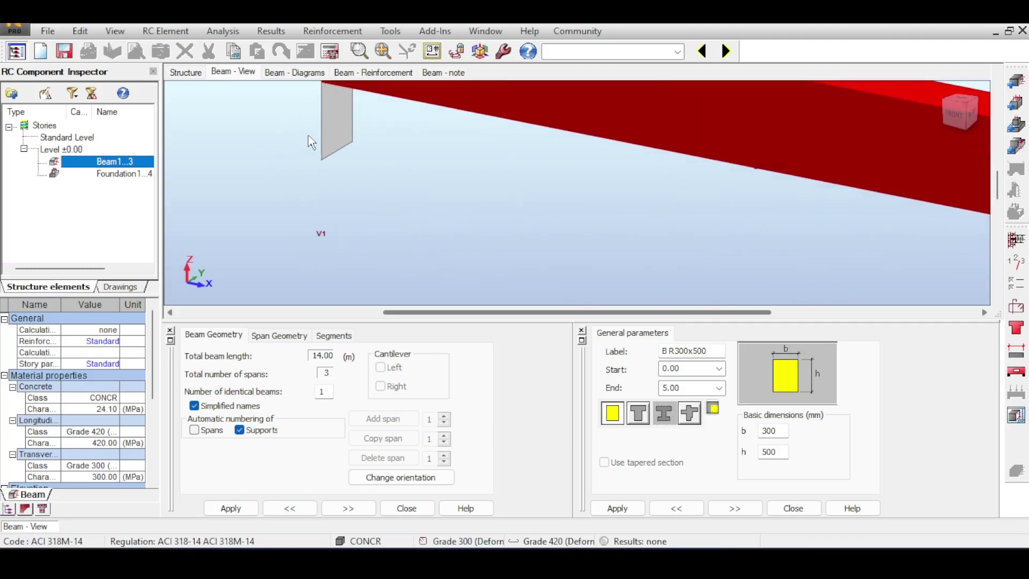
# - Switch to the Structure Model start layout and examine the pinned supports along the analytical beam, including the one at node 2
pyautogui.scroll(-2, 309, 135)
pyautogui.scroll(-1, 308, 135)
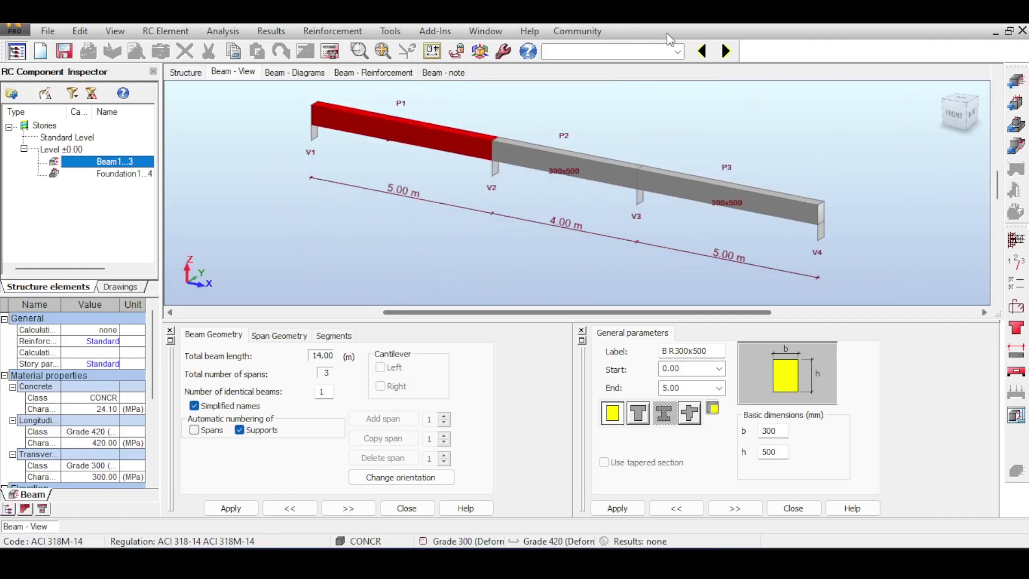
pyautogui.click(678, 51)
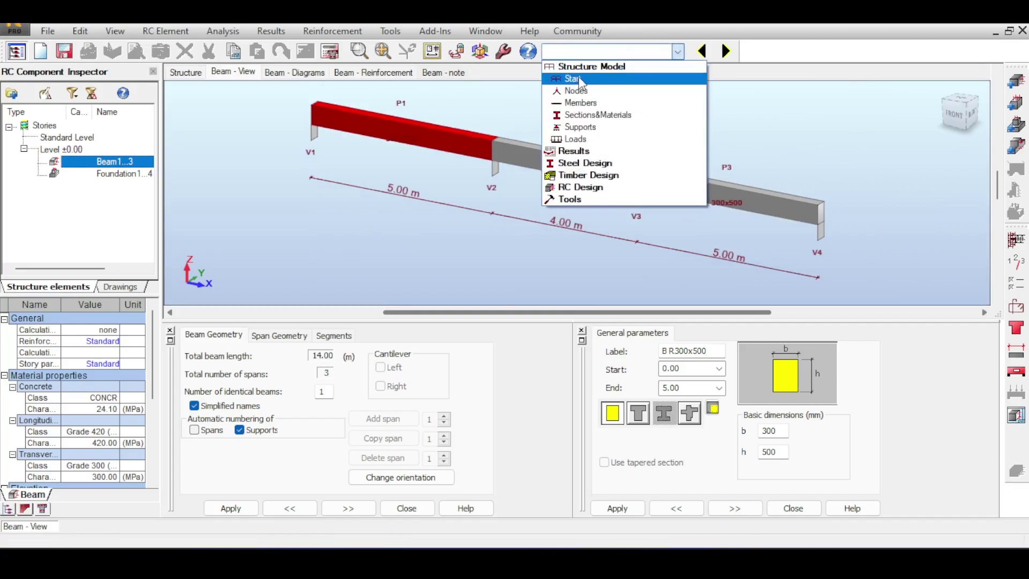
pyautogui.click(628, 84)
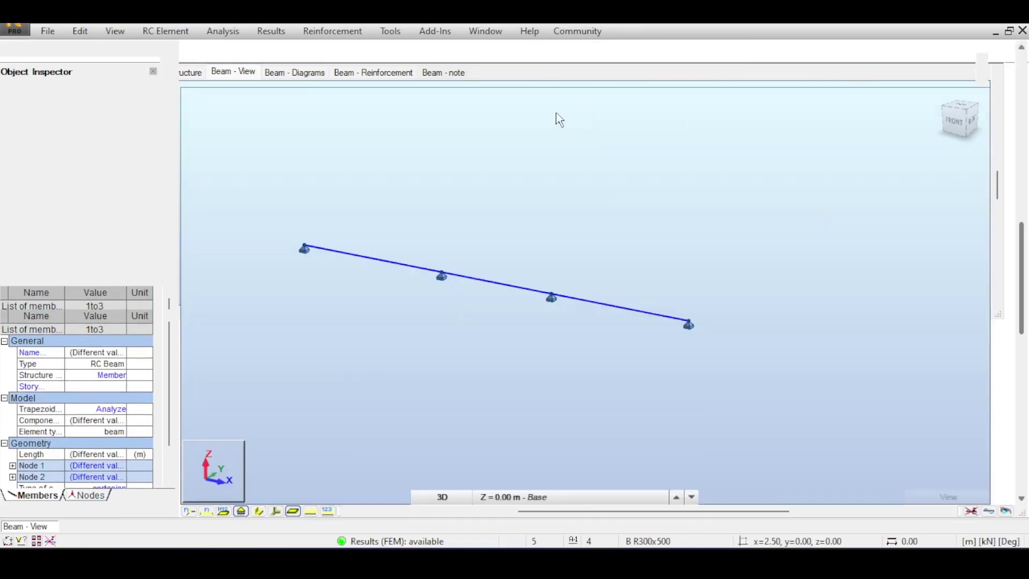
pyautogui.scroll(5, 440, 287)
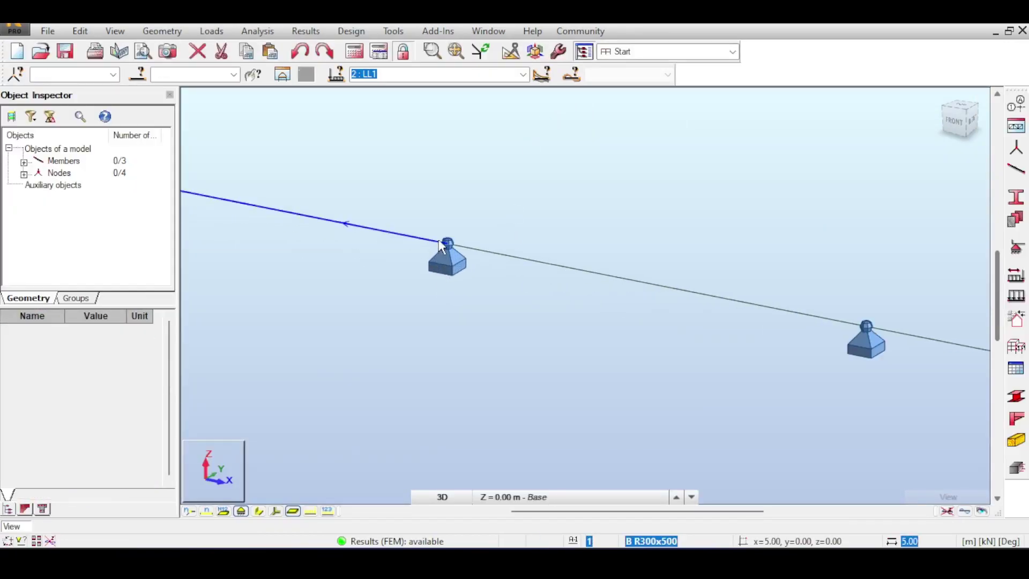
pyautogui.scroll(2, 440, 244)
pyautogui.scroll(-5, 442, 238)
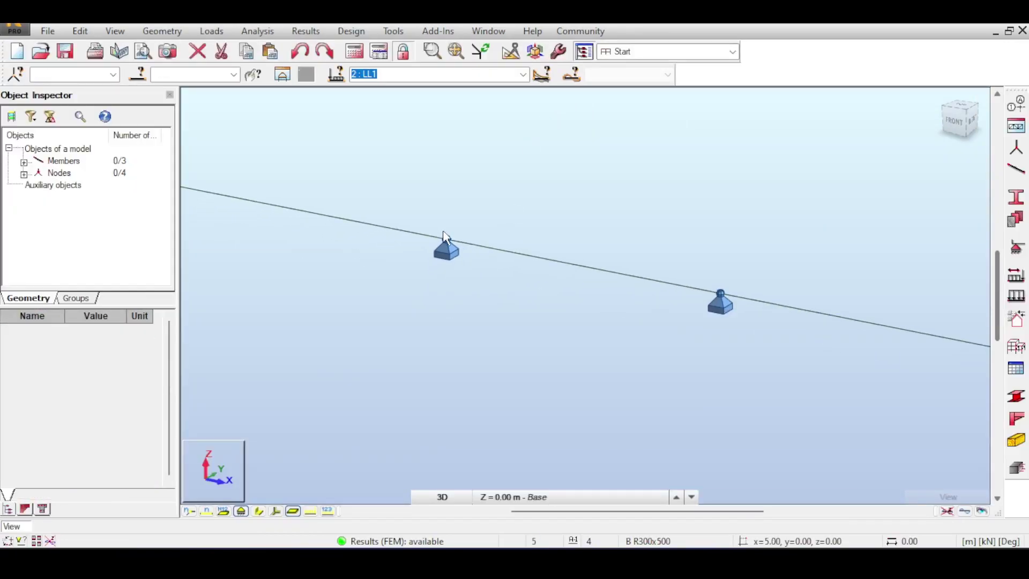
pyautogui.scroll(-4, 443, 236)
pyautogui.click(445, 242)
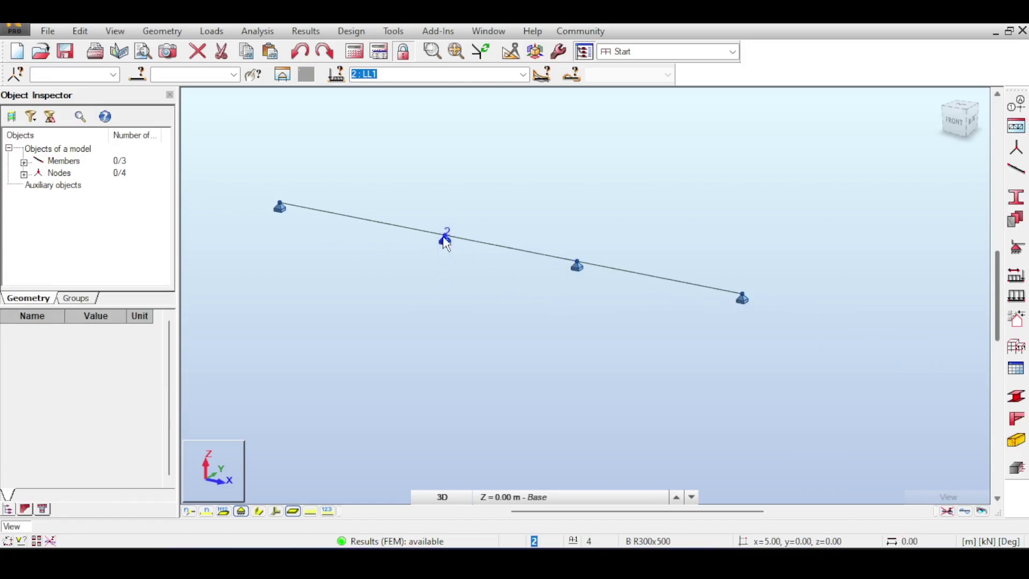
# - Return to the Provided reinforcement layout of RC Design and reopen Beam1...3 under Level ±0.00
pyautogui.click(658, 53)
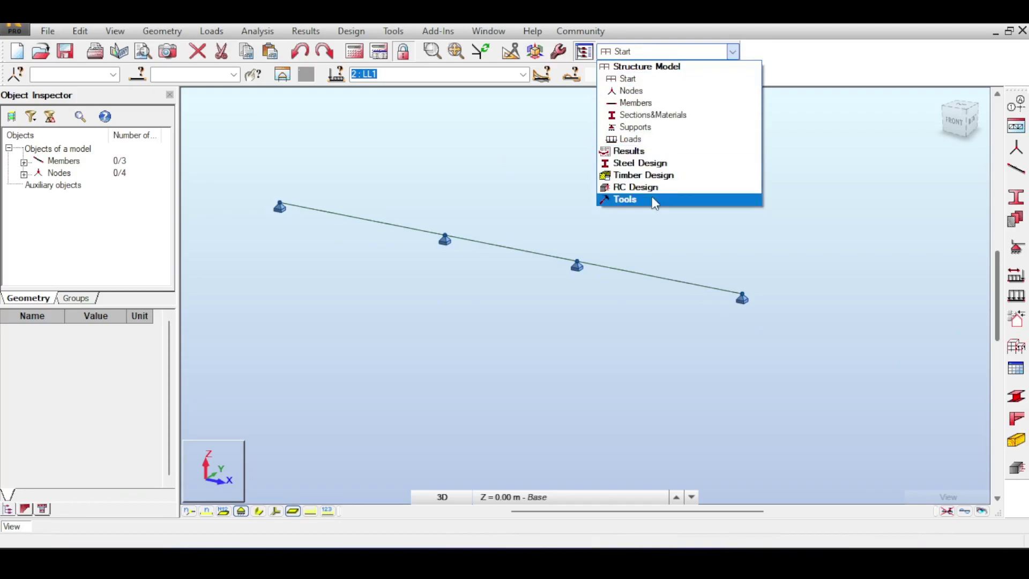
pyautogui.click(654, 190)
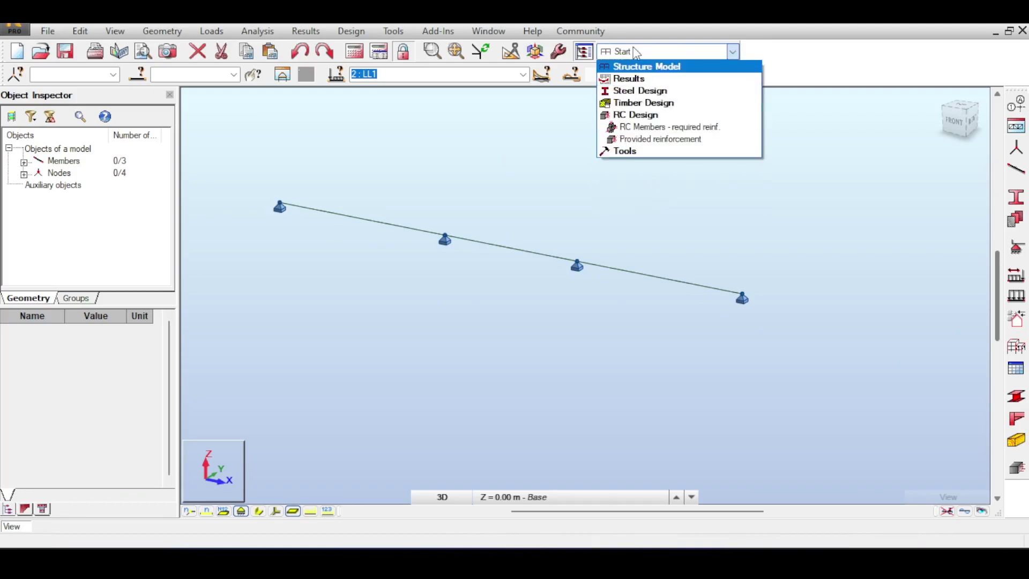
pyautogui.click(635, 143)
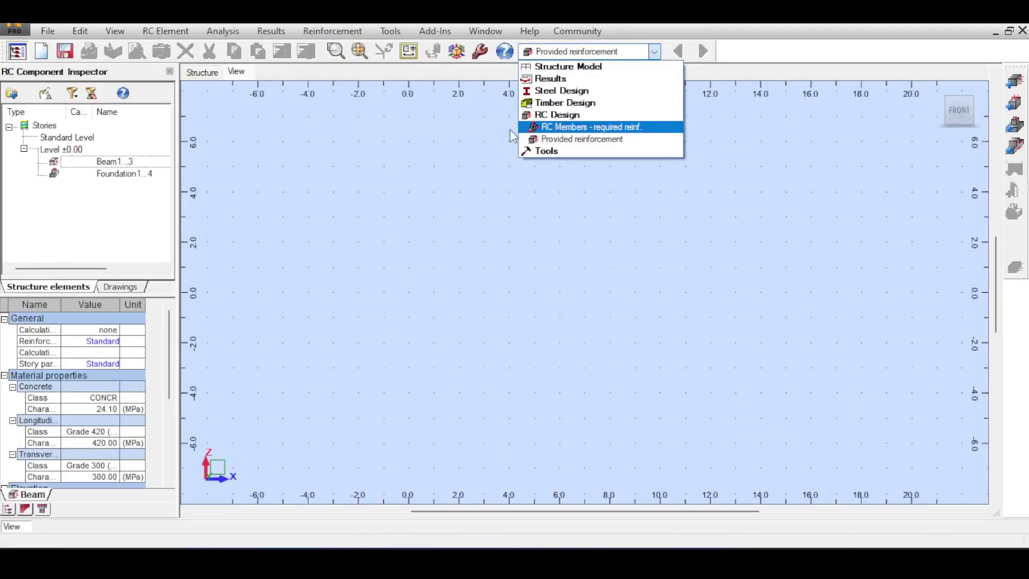
pyautogui.doubleClick(109, 162)
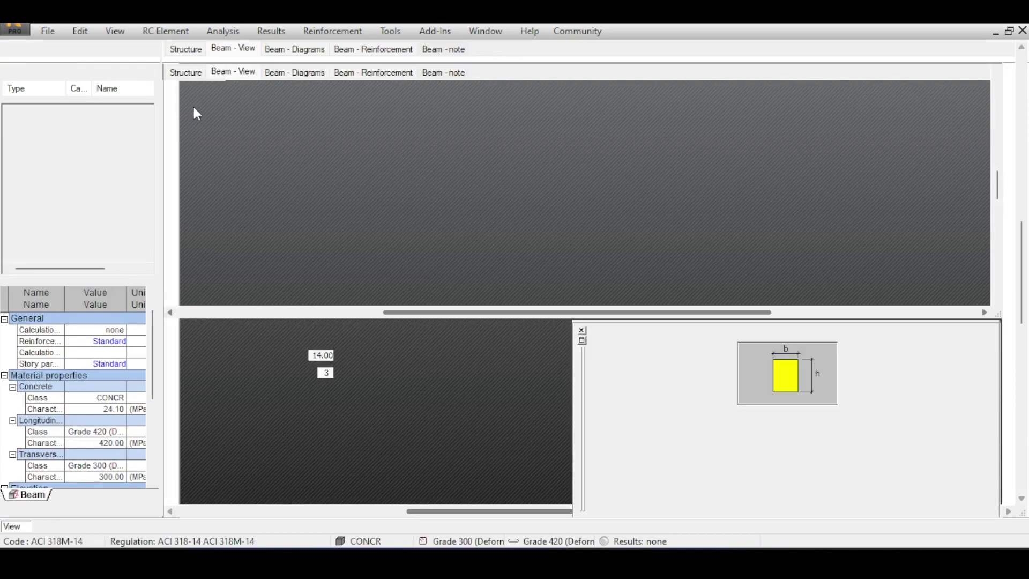
pyautogui.scroll(3, 314, 142)
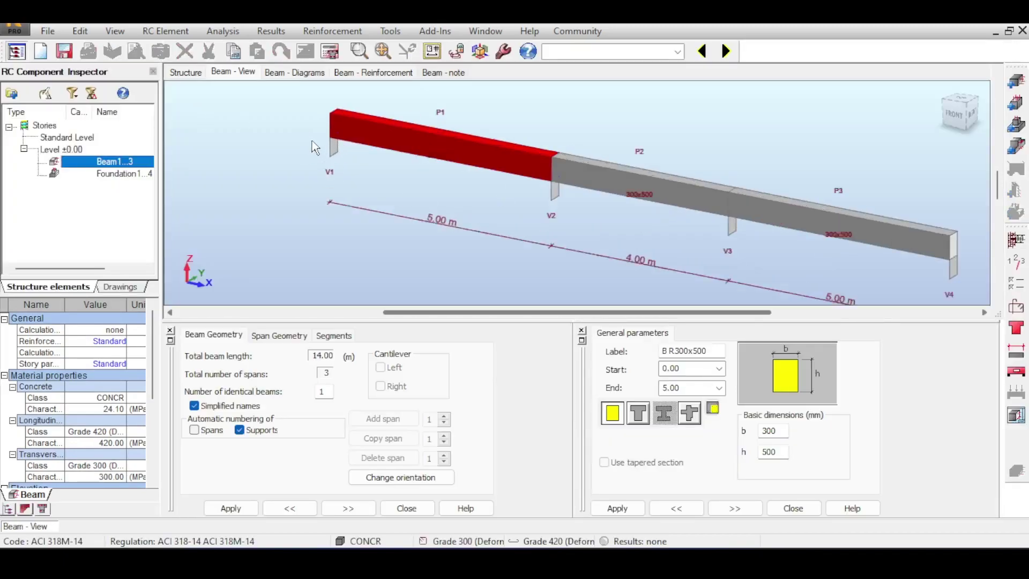
pyautogui.scroll(-1, 323, 138)
pyautogui.scroll(-3, 323, 139)
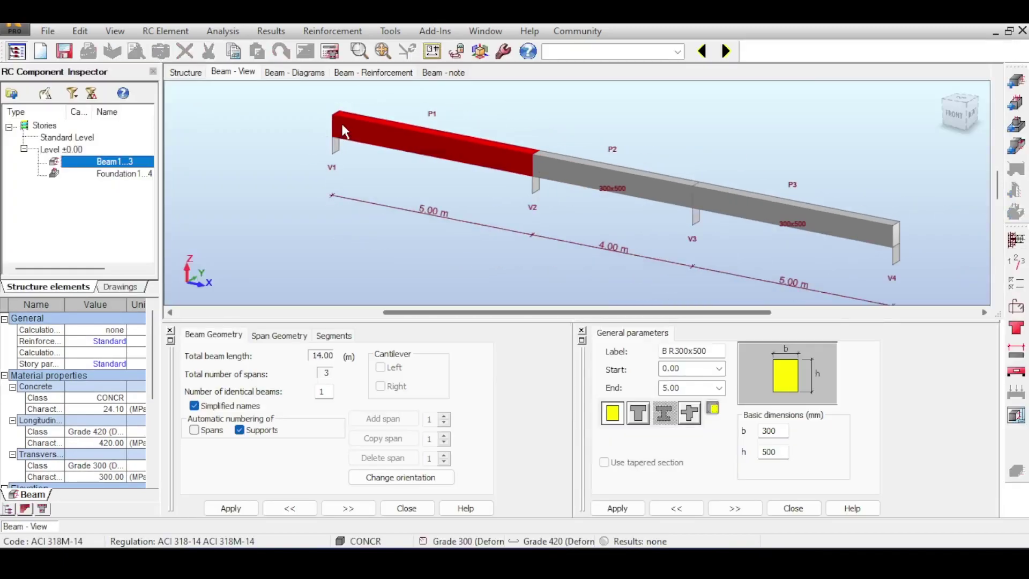
# - Try to calculate the reinforcement of Beam1...3, close the calculation errors list and look closely at the supports
pyautogui.click(331, 51)
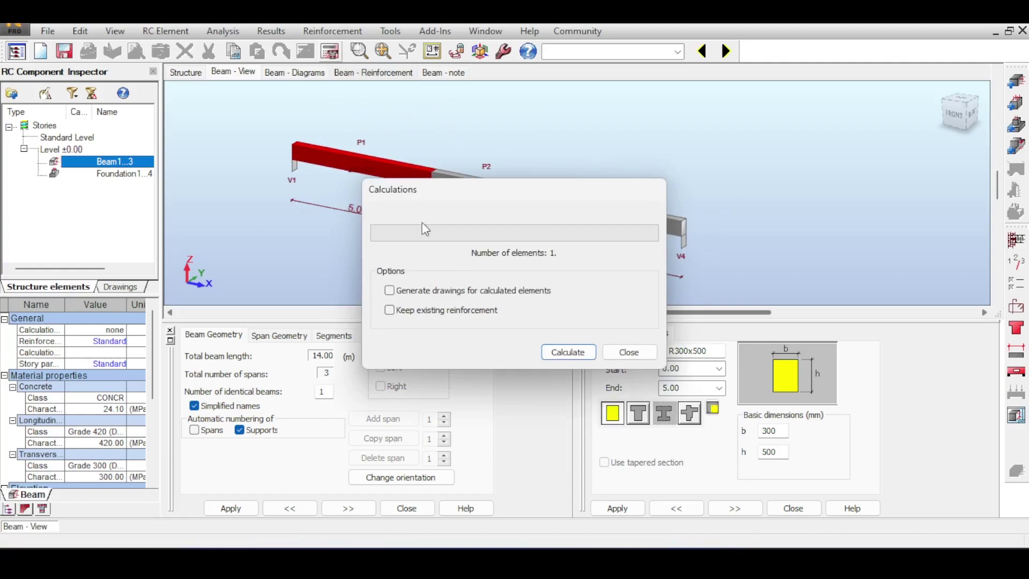
pyautogui.click(562, 354)
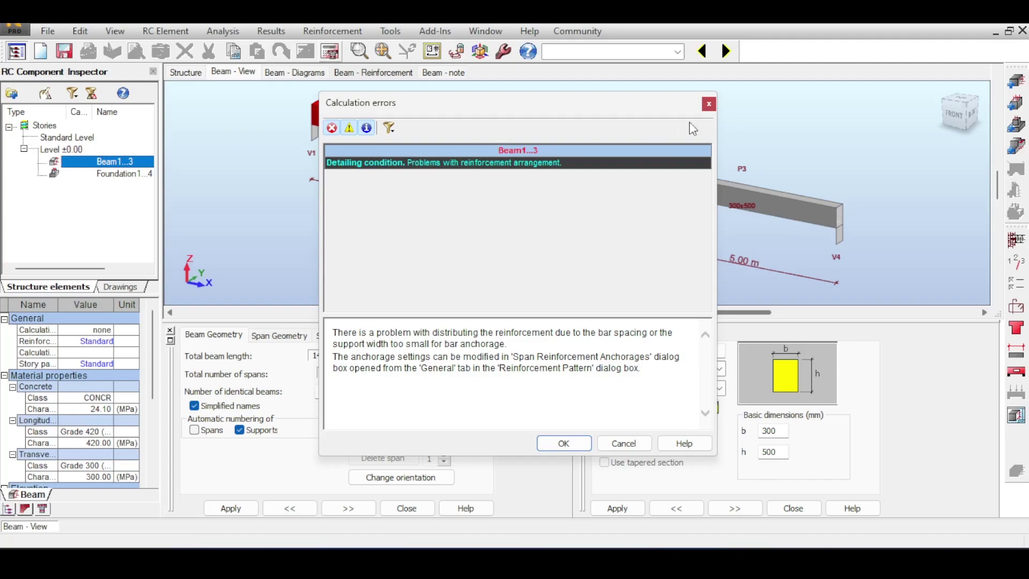
pyautogui.click(709, 104)
pyautogui.scroll(5, 513, 185)
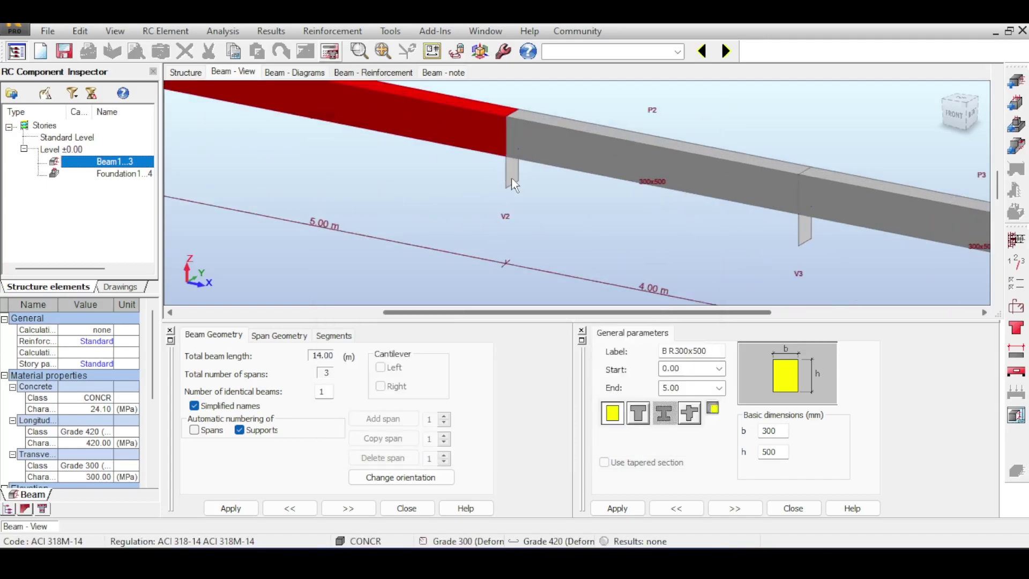
pyautogui.moveTo(514, 185); pyautogui.dragTo(515, 230, button='middle')
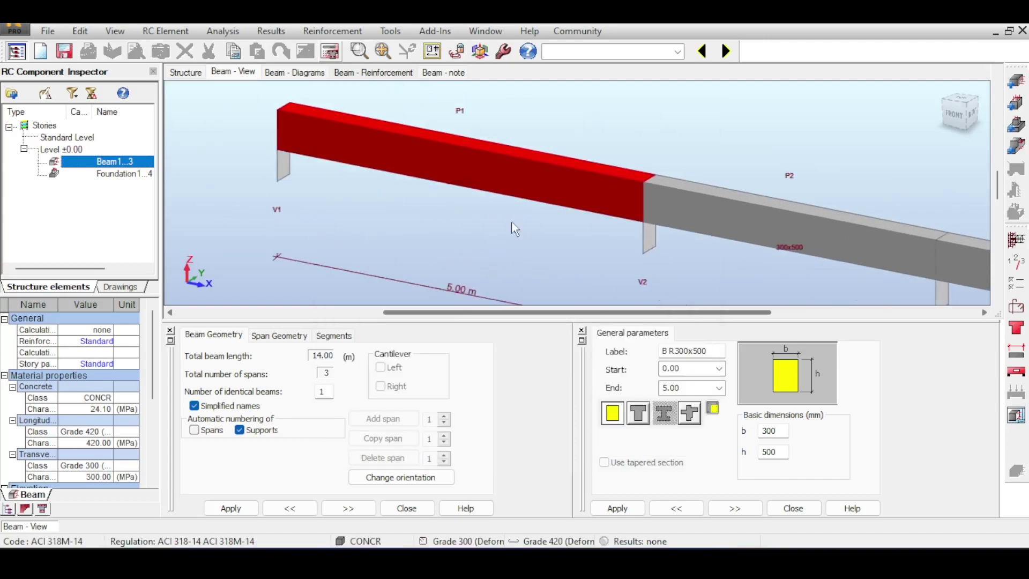
# - Check the beam's reinforcement layout, restoring the maximised reinforcement table so that the beam elevation can be examined
pyautogui.click(379, 72)
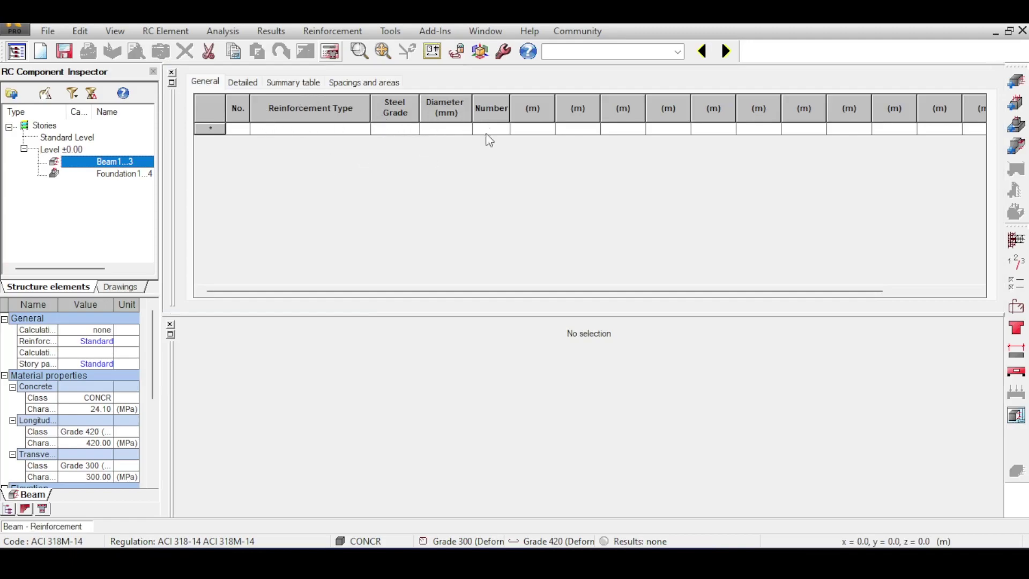
pyautogui.click(171, 84)
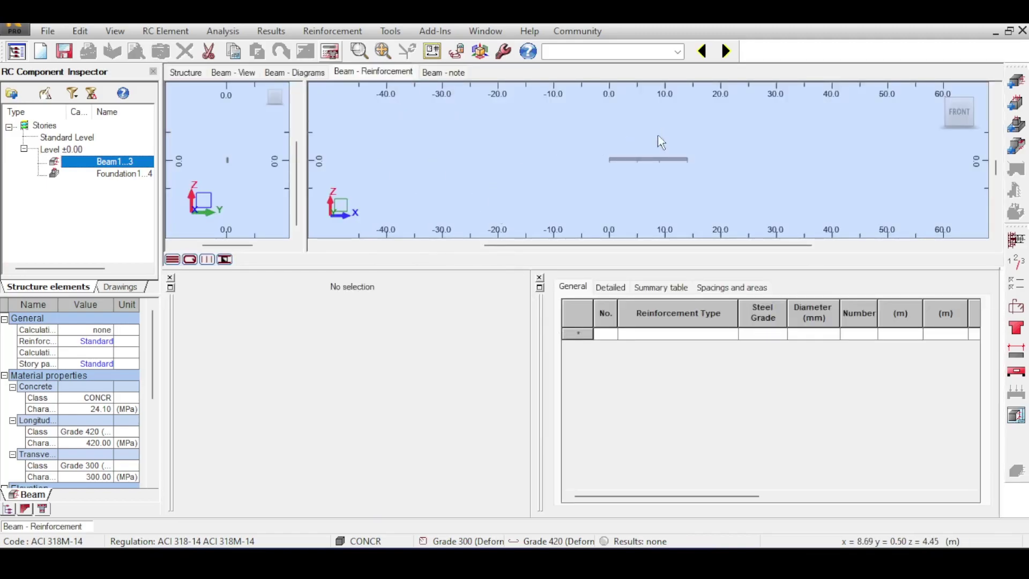
pyautogui.scroll(5, 657, 143)
pyautogui.scroll(-1, 725, 130)
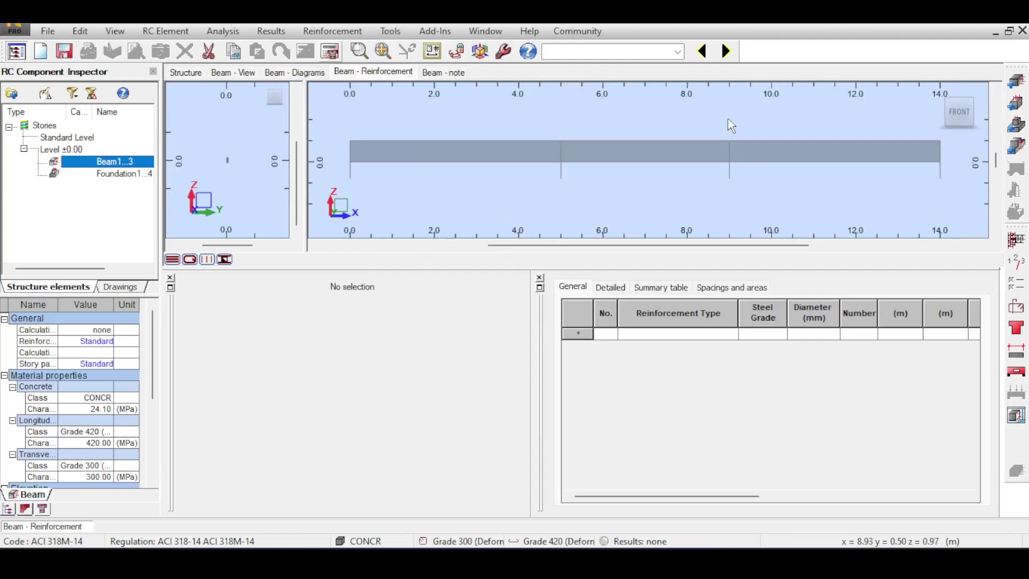
pyautogui.click(198, 75)
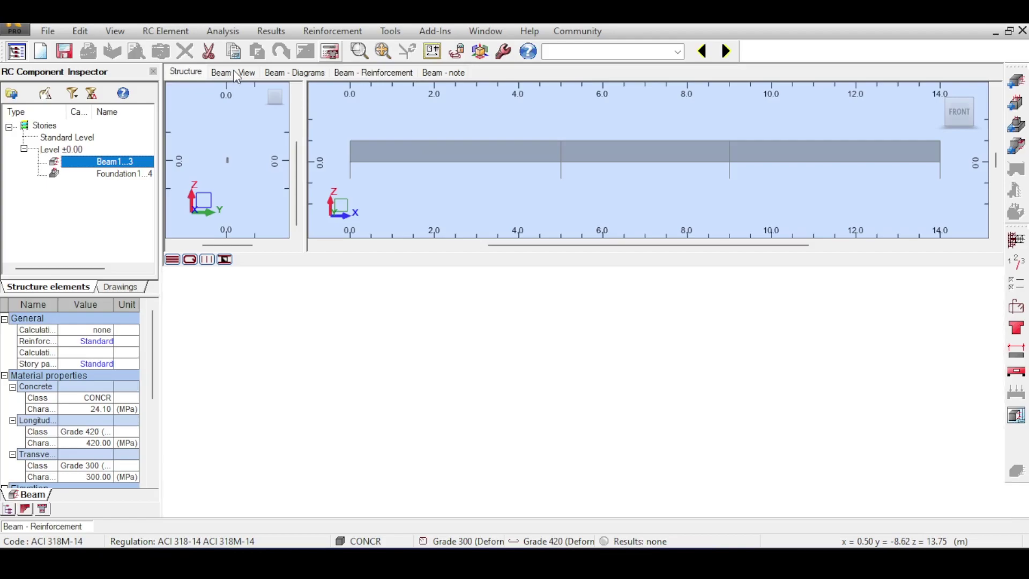
# - Go back to the 3D beam view, examine support V1 and select span P1
pyautogui.click(234, 73)
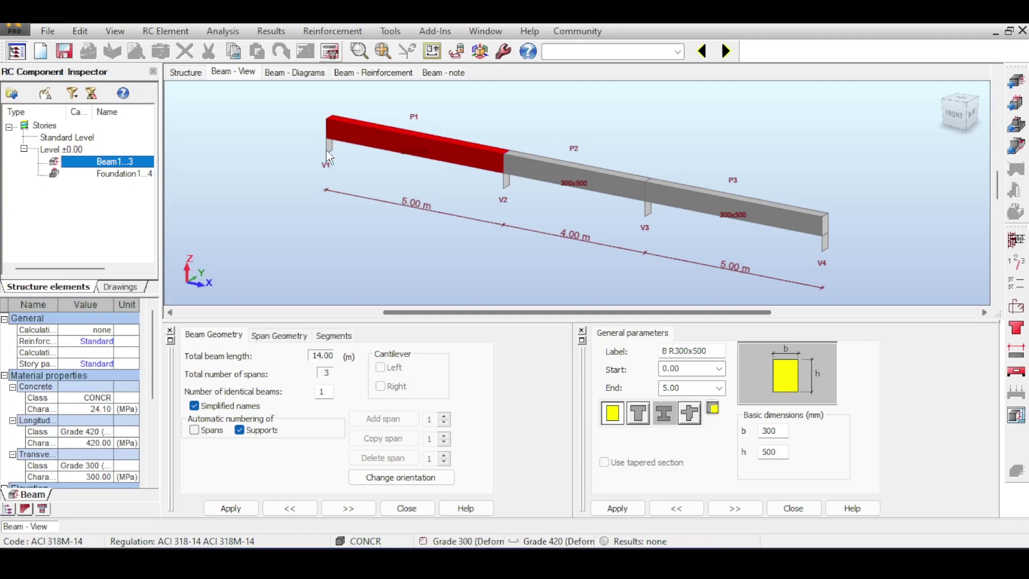
pyautogui.scroll(3, 329, 159)
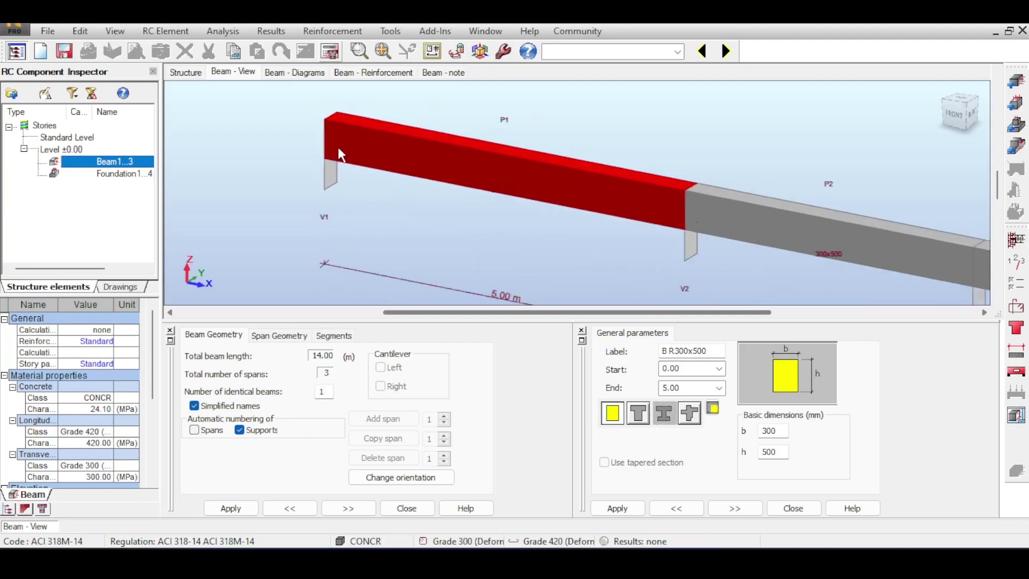
pyautogui.scroll(-2, 338, 154)
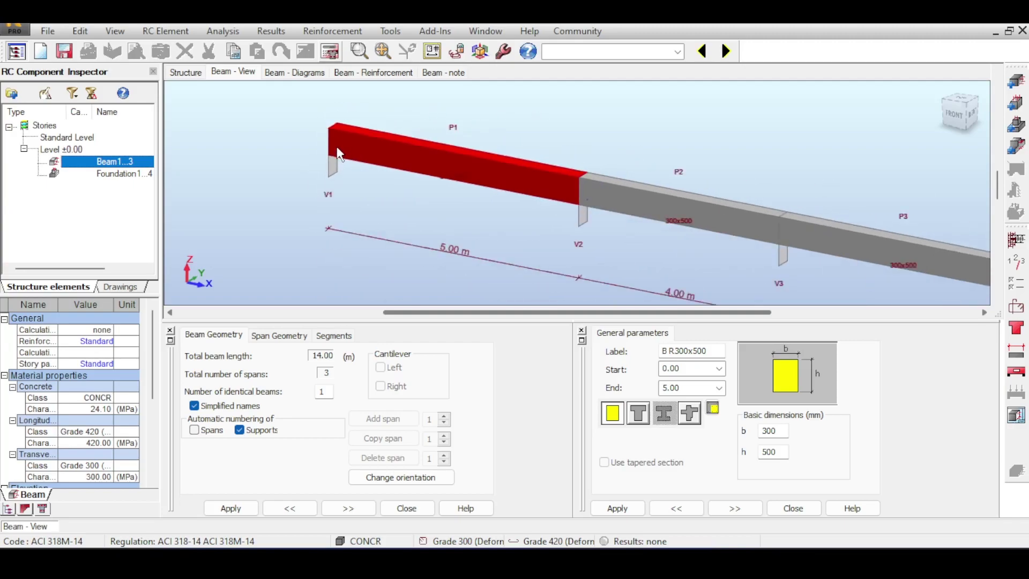
pyautogui.click(347, 199)
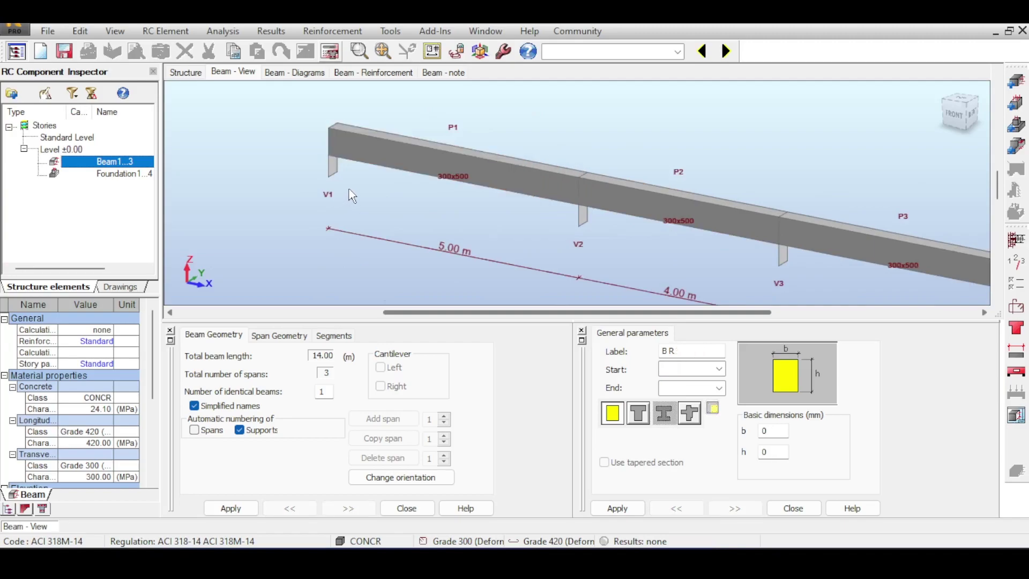
pyautogui.scroll(-1, 349, 189)
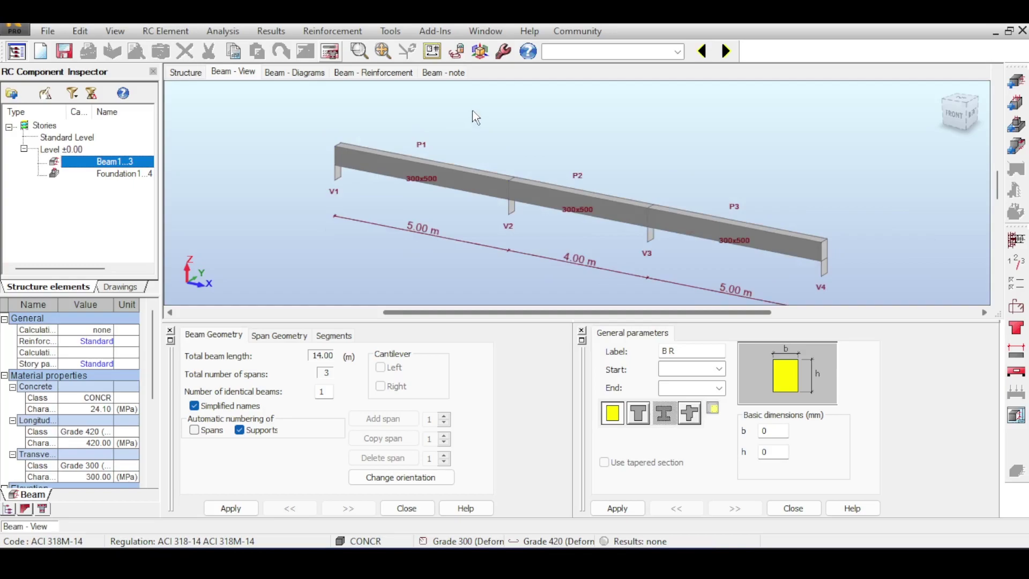
pyautogui.moveTo(475, 117); pyautogui.dragTo(416, 206)
pyautogui.click(414, 203)
pyautogui.click(419, 173)
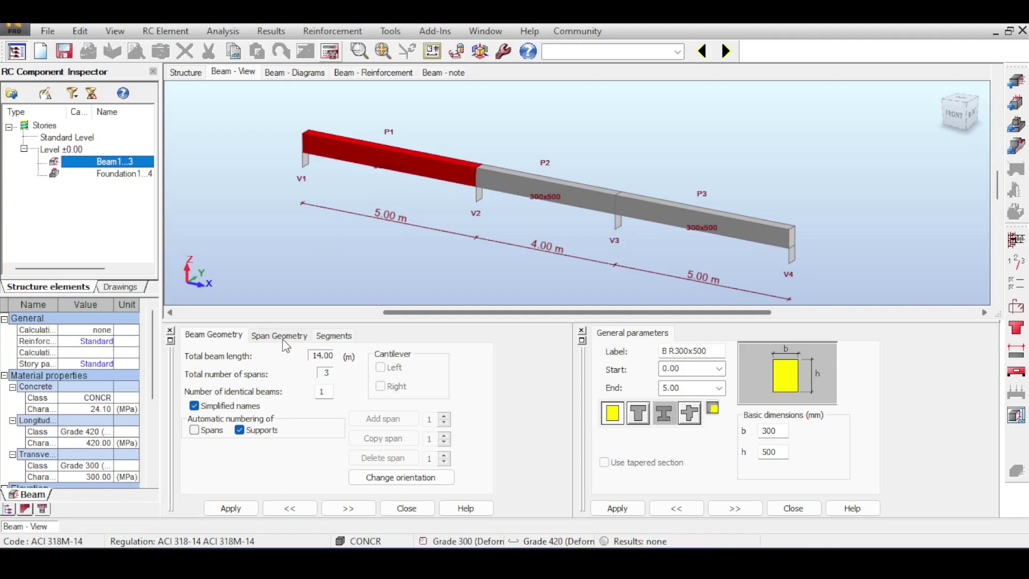
# - Set the left and right support widths of span P1 to 0.45 m in its span geometry and apply them
pyautogui.click(290, 336)
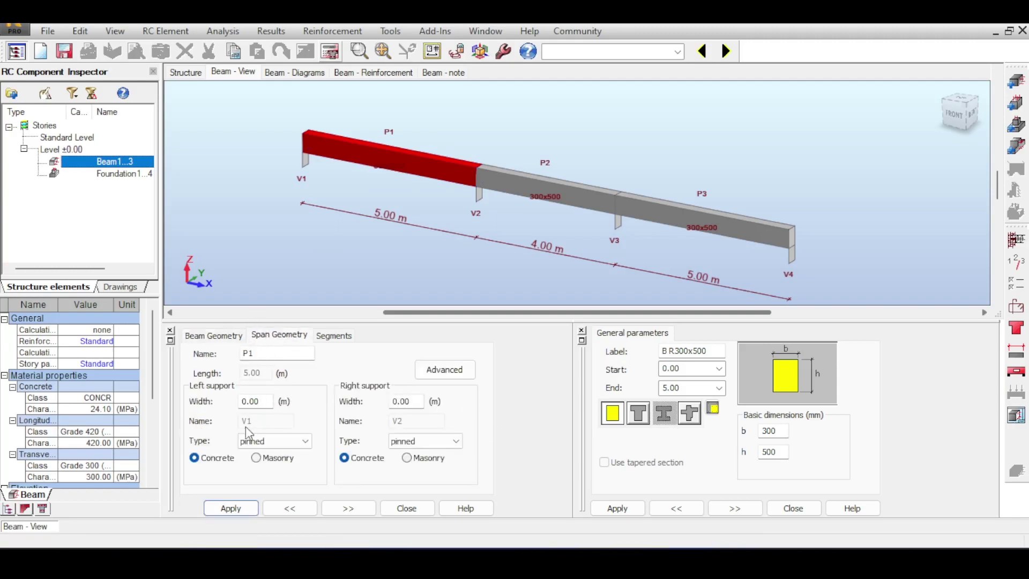
pyautogui.click(252, 404)
pyautogui.write('450')
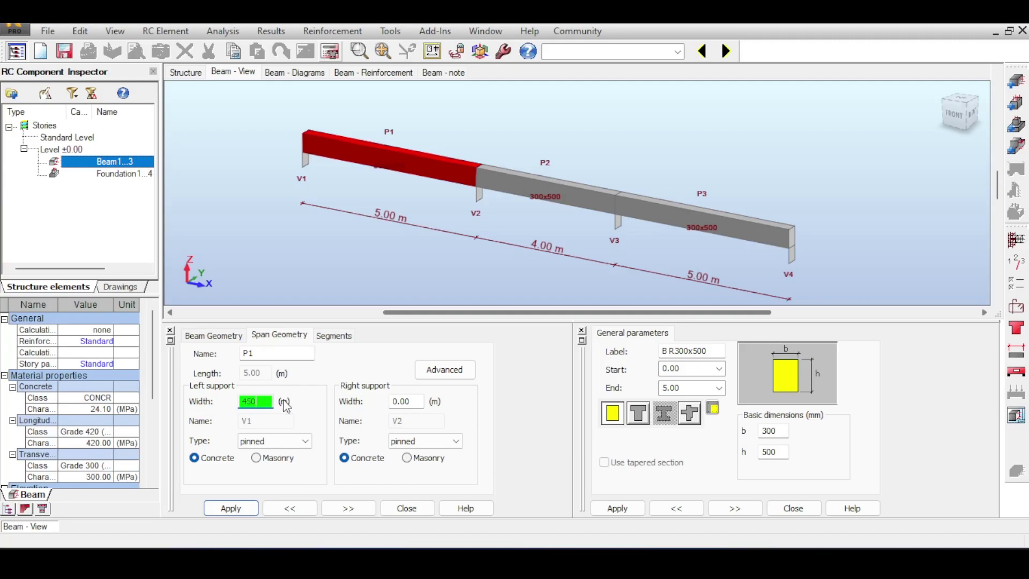
pyautogui.doubleClick(244, 399)
pyautogui.write('0.45')
pyautogui.doubleClick(419, 407)
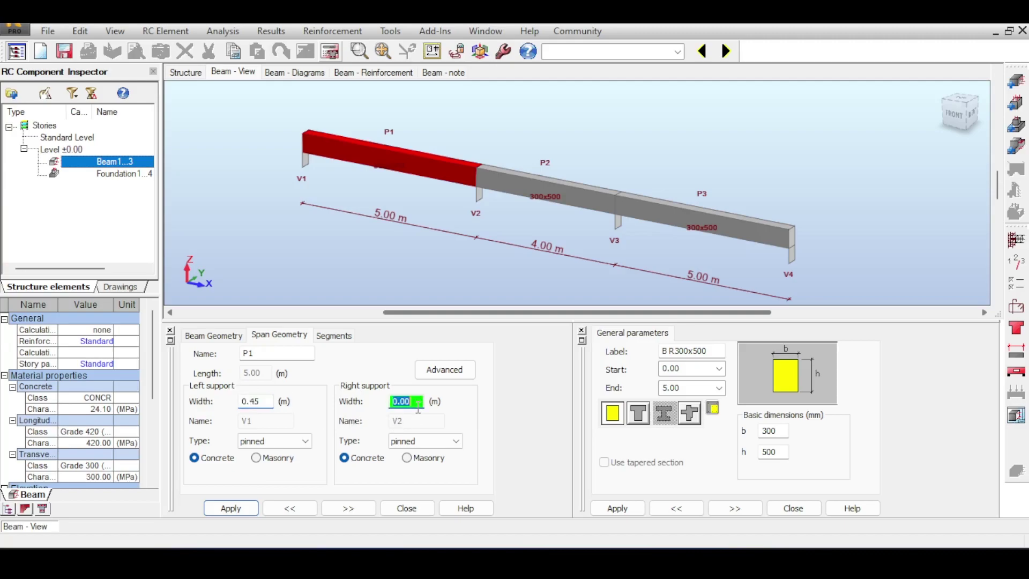
pyautogui.write('0.45')
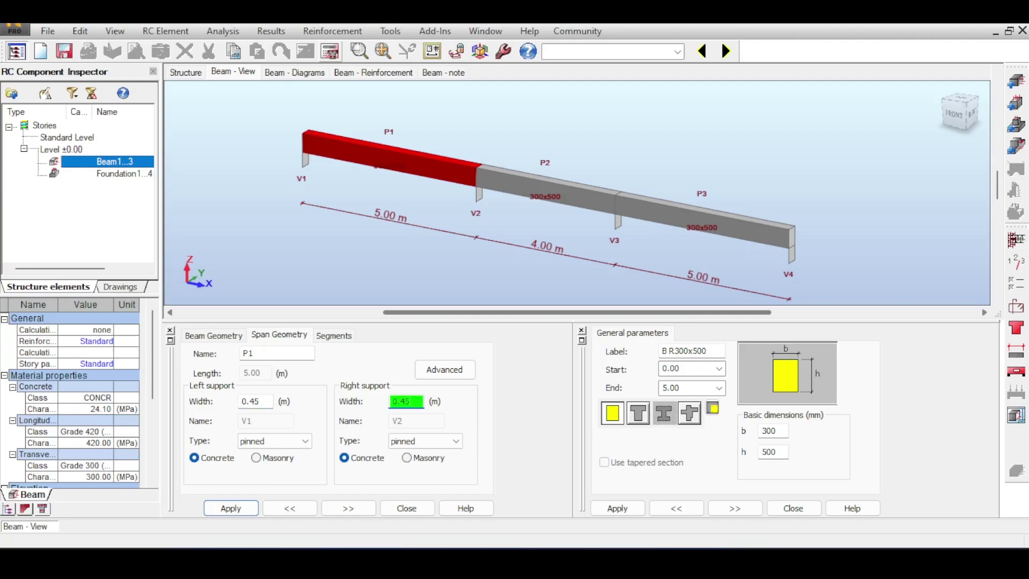
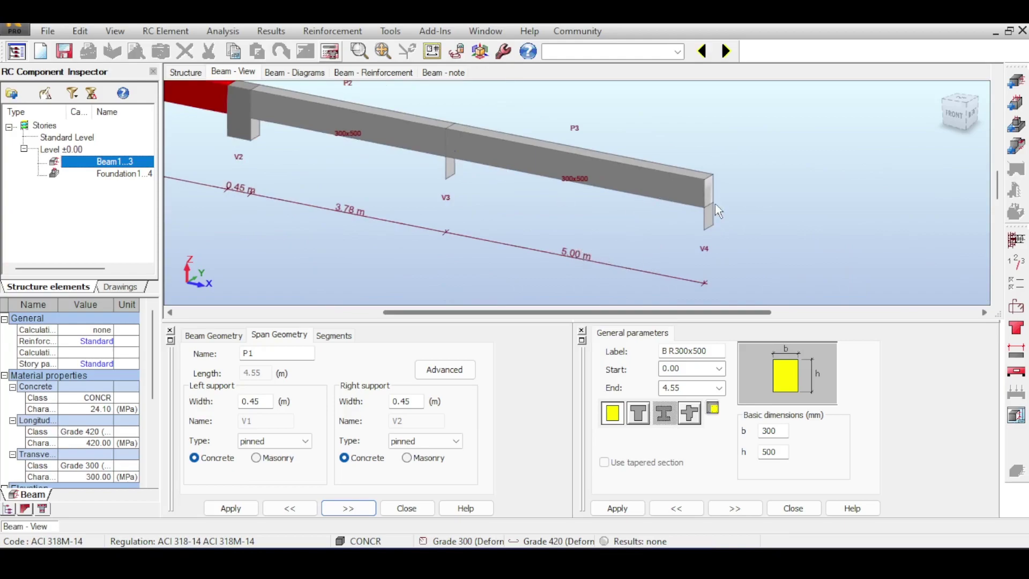
pyautogui.scroll(-3, 433, 221)
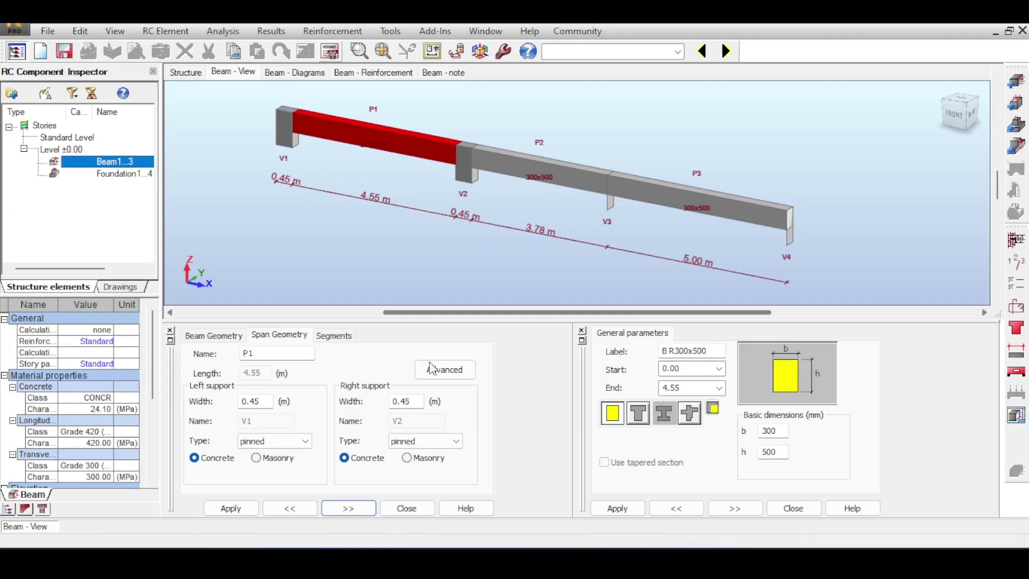
# - Examine span P1's advanced support options for offsets and bottom reinforcement anchorage, leaving them unchanged
pyautogui.click(444, 369)
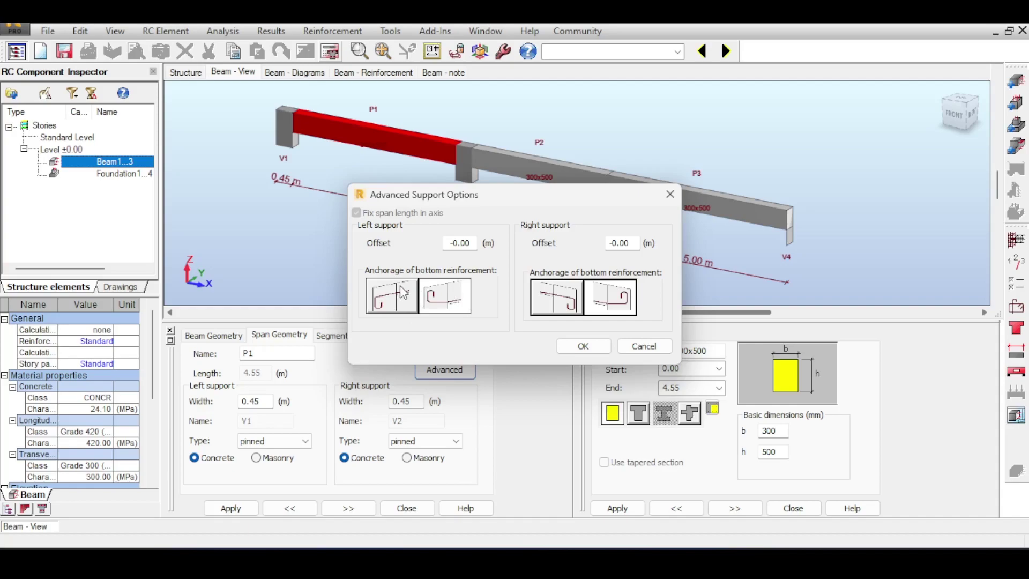
pyautogui.click(645, 346)
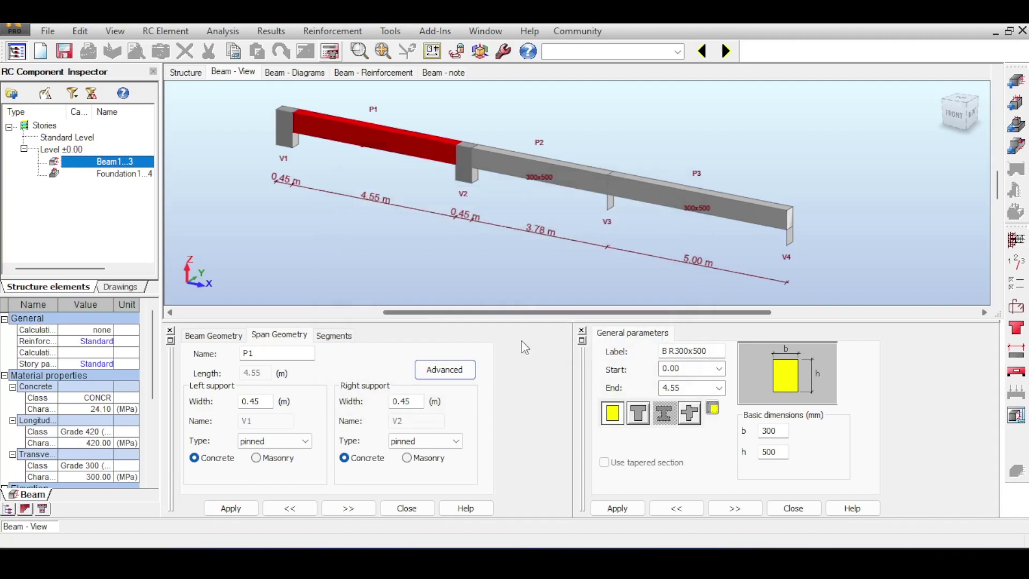
pyautogui.click(466, 369)
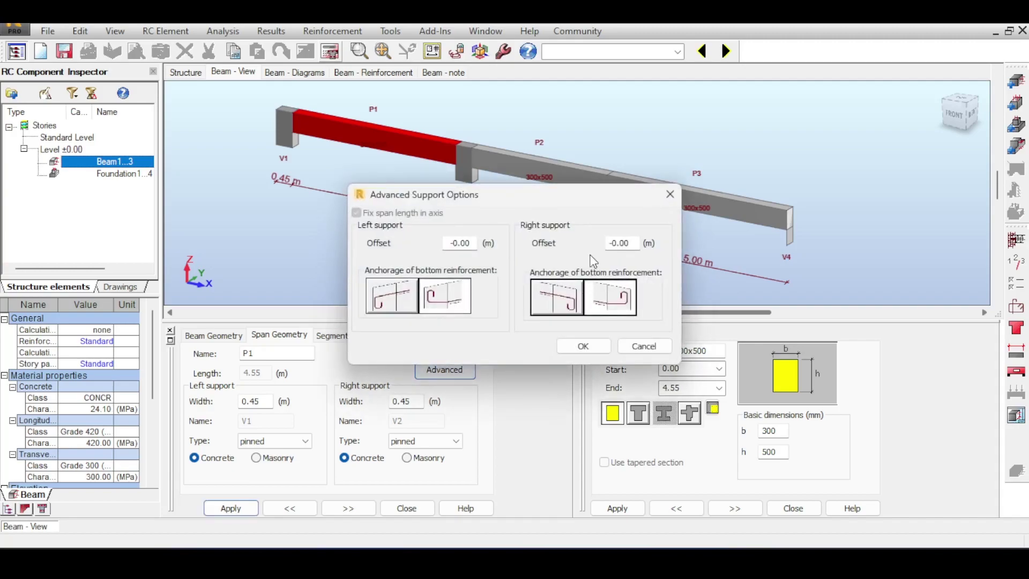
pyautogui.click(669, 194)
# - Set the left and right support widths of span P3 to 0.45 m in its span geometry and apply them
pyautogui.moveTo(268, 119); pyautogui.dragTo(283, 170, button='middle')
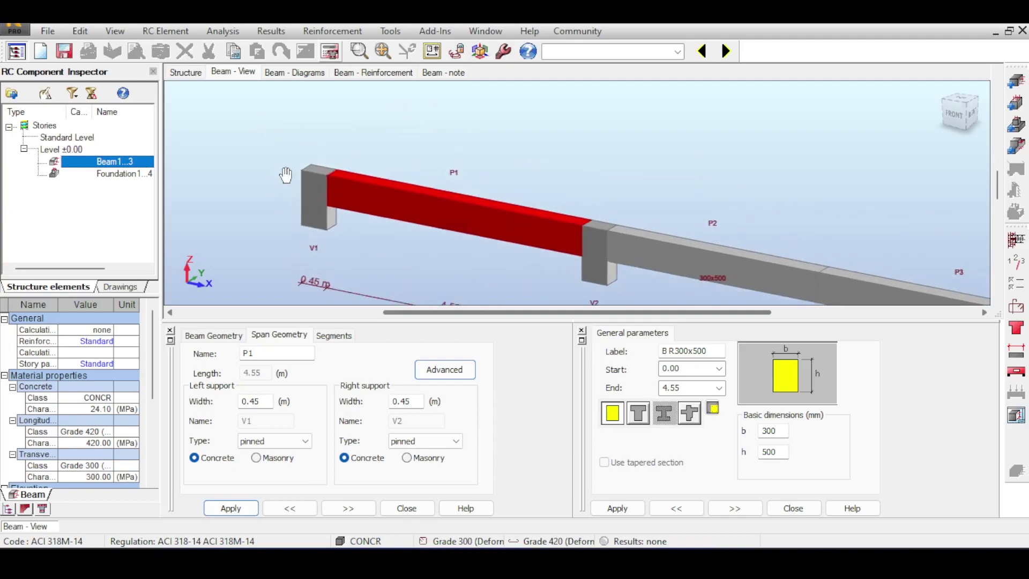
pyautogui.scroll(-1, 512, 206)
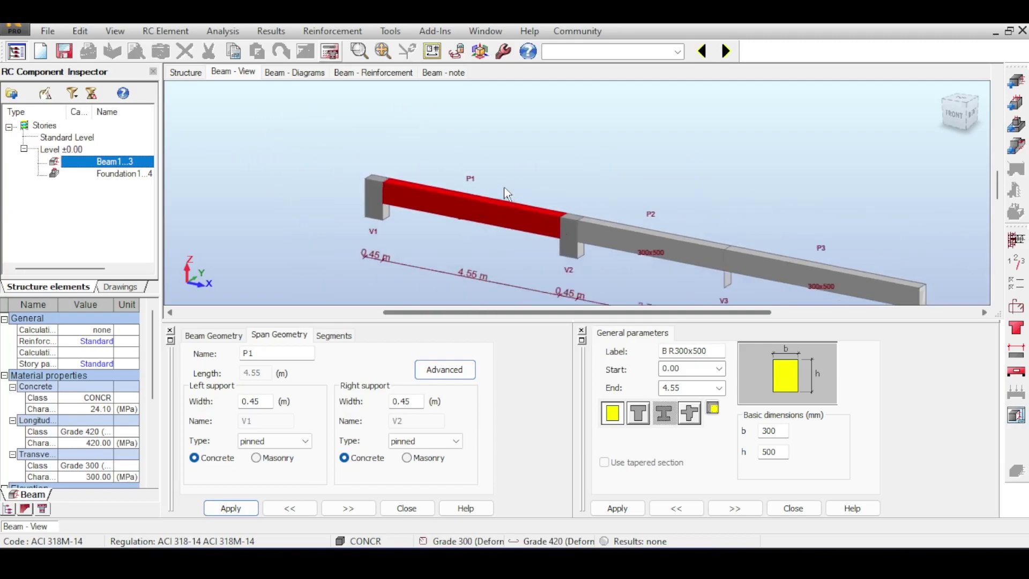
pyautogui.moveTo(512, 205); pyautogui.dragTo(420, 175, button='middle')
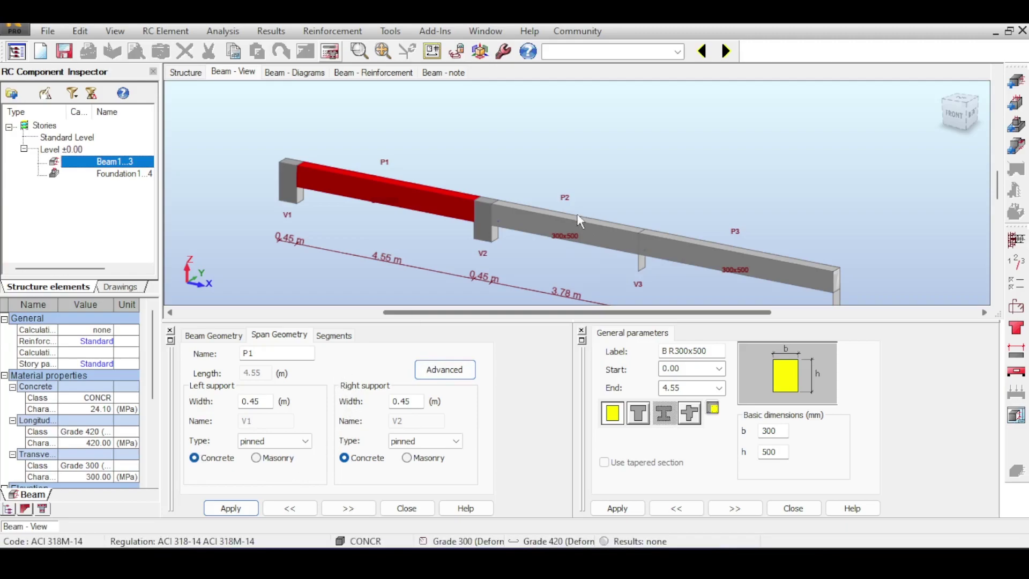
pyautogui.click(533, 248)
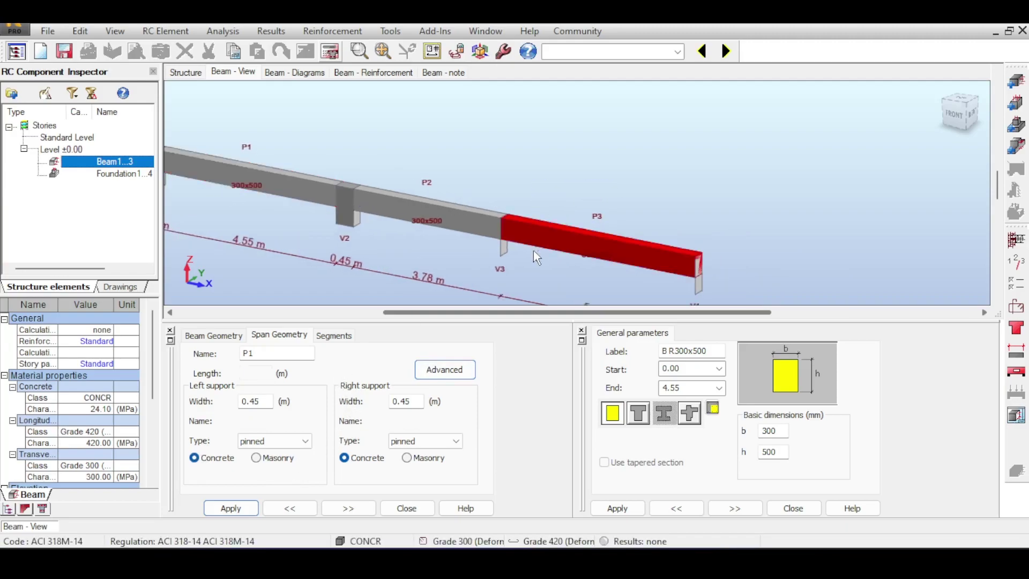
pyautogui.click(271, 405)
pyautogui.write('0.45')
pyautogui.press('Tab')
pyautogui.write('0.')
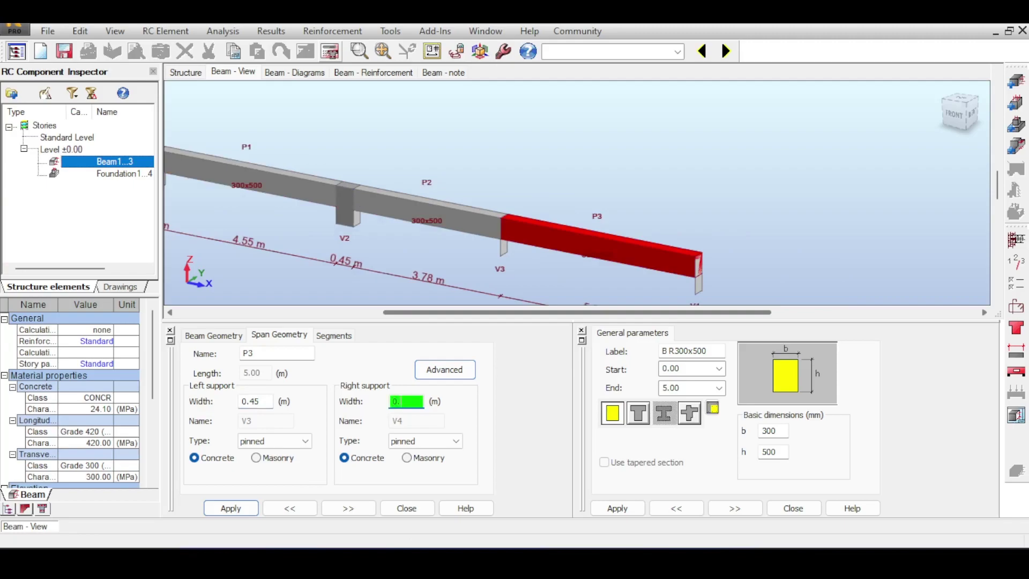
pyautogui.click(241, 507)
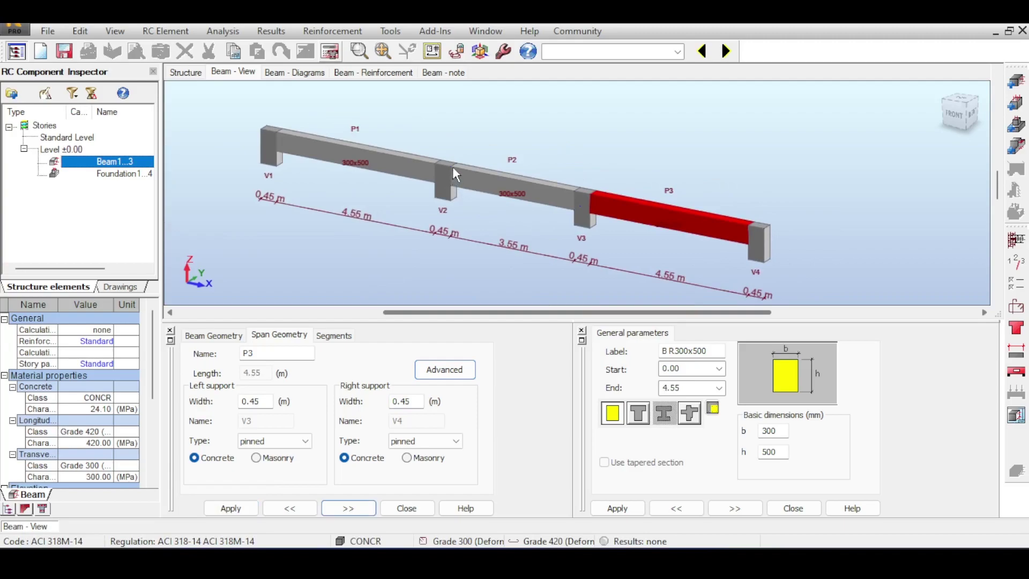
# - Examine the segment coordinates of span P3 and look over the whole beam with its supports
pyautogui.scroll(-1, 453, 167)
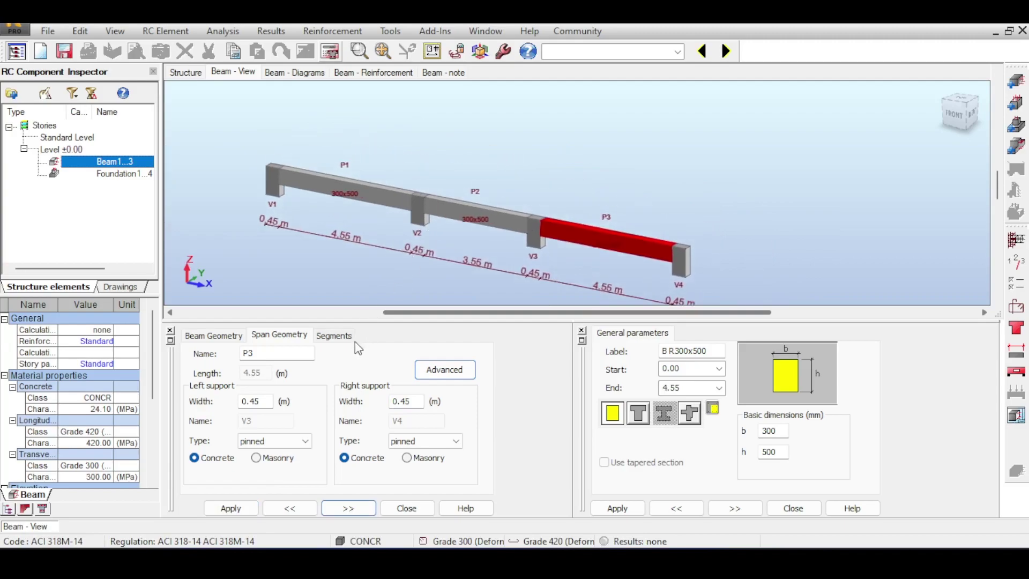
pyautogui.click(332, 336)
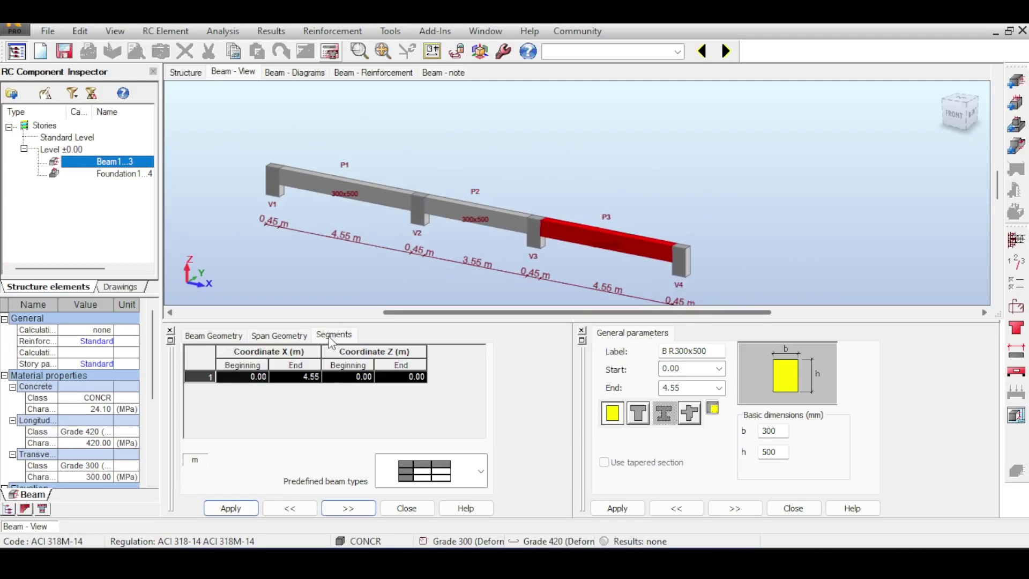
pyautogui.moveTo(354, 265); pyautogui.dragTo(338, 268, button='middle')
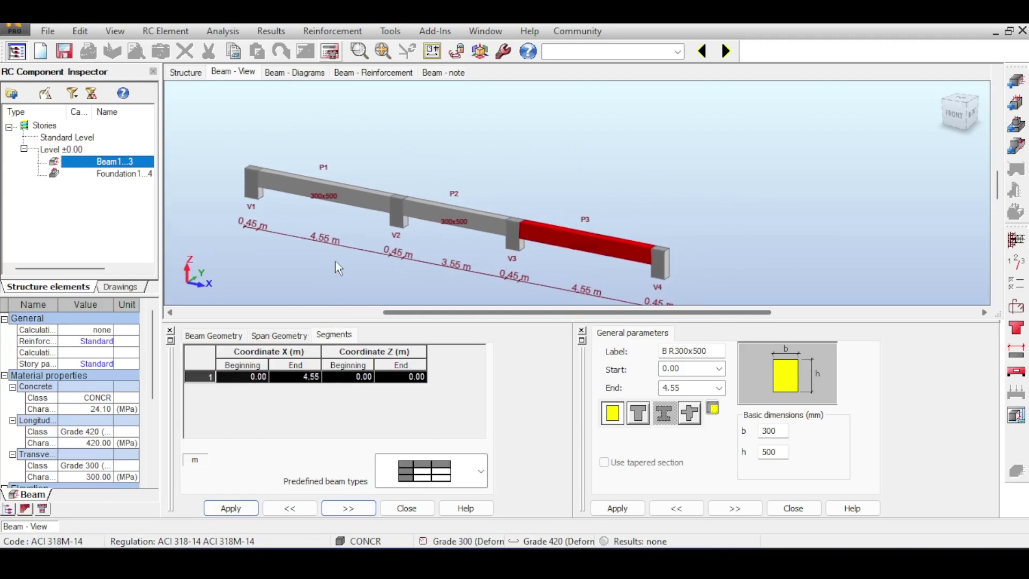
pyautogui.click(352, 250)
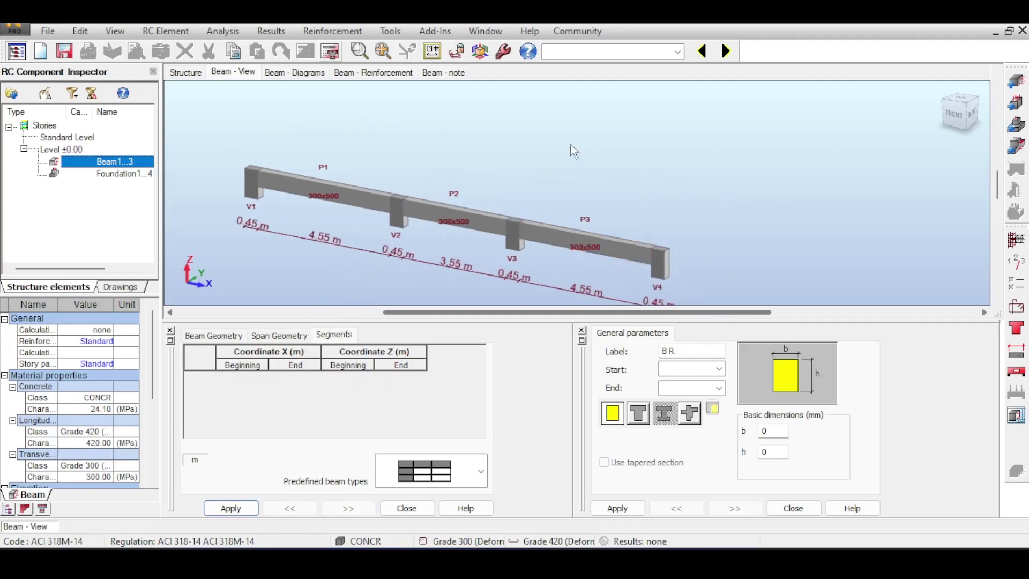
pyautogui.click(553, 256)
pyautogui.moveTo(589, 139); pyautogui.dragTo(546, 133, button='middle')
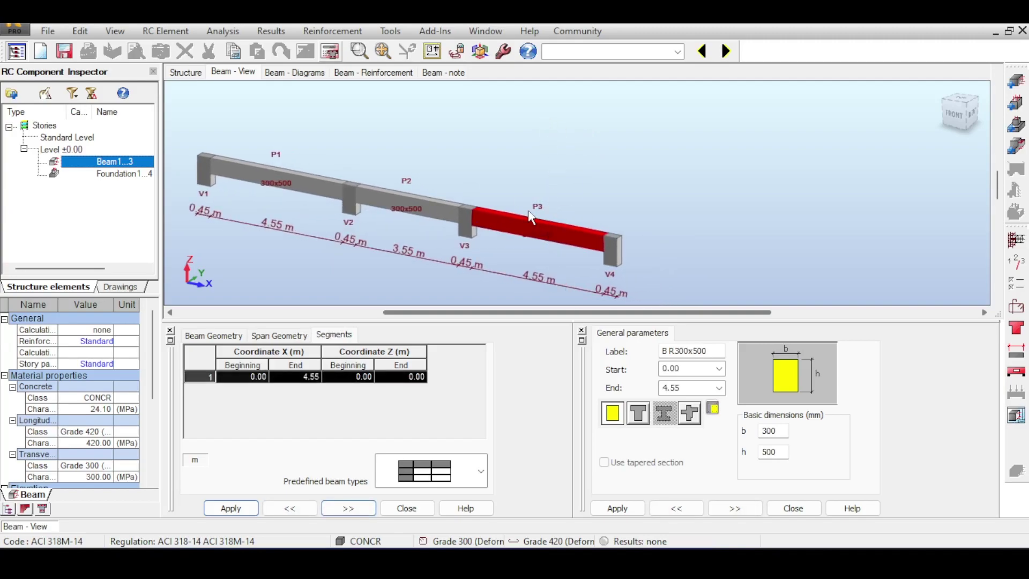
# - Calculate the reinforcement of Beam1...3, inspect the deflection errors for spans 1 and 3 and close the error list
pyautogui.click(481, 471)
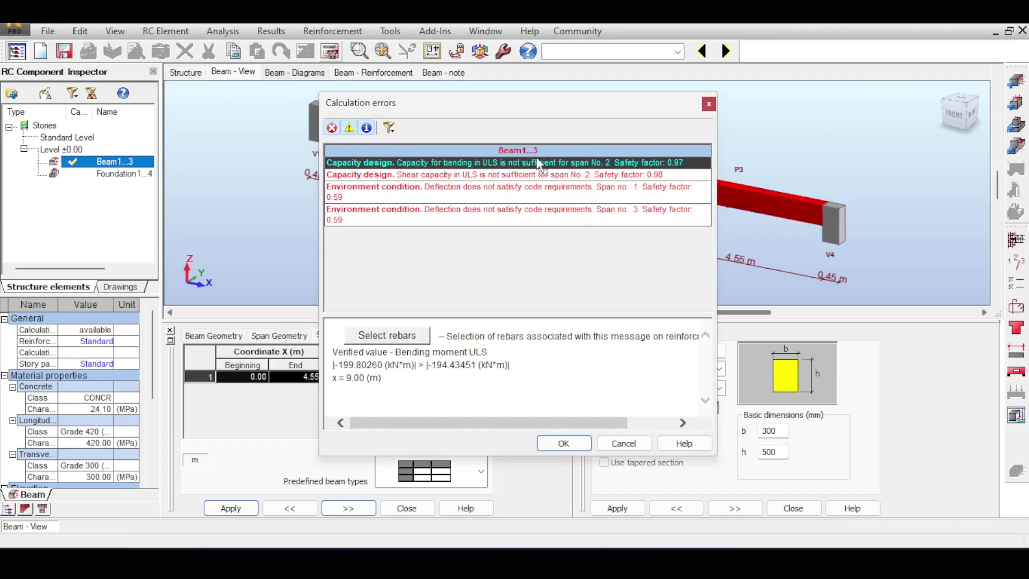
pyautogui.click(574, 192)
pyautogui.click(561, 215)
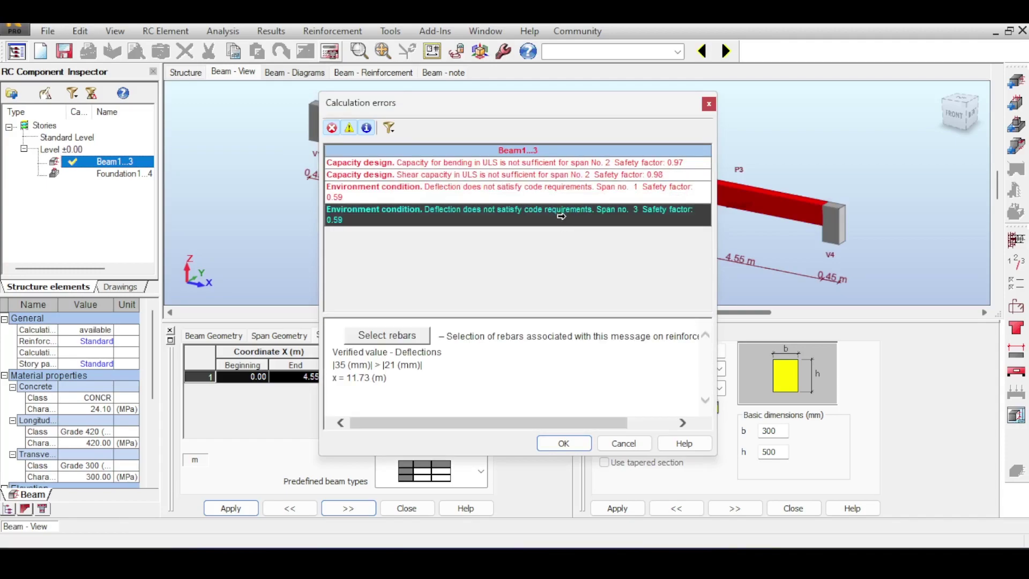
pyautogui.click(709, 104)
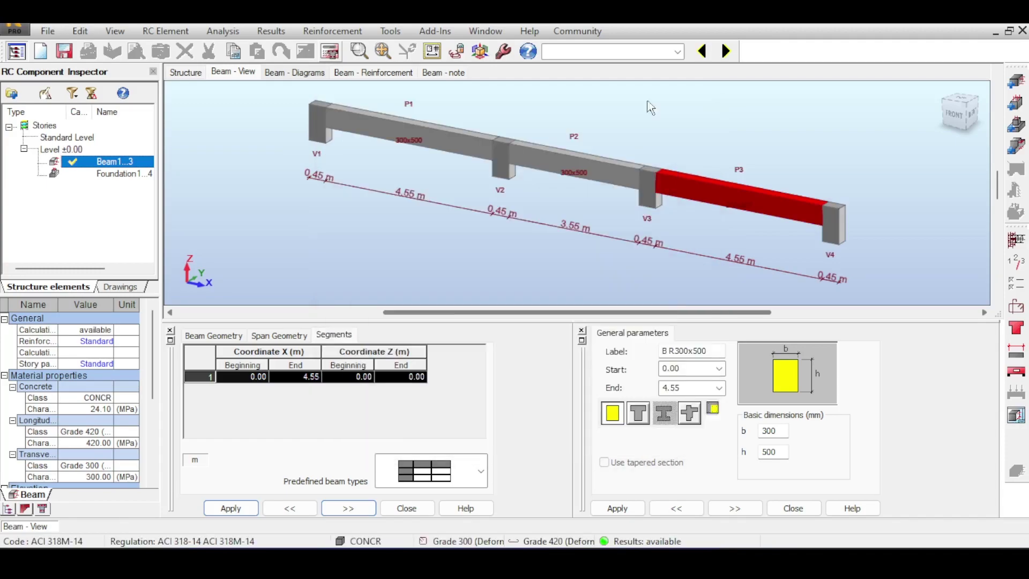
# - Examine the beam's reinforcement in 3D, looking closely at the bars and stirrups near the end support
pyautogui.click(382, 73)
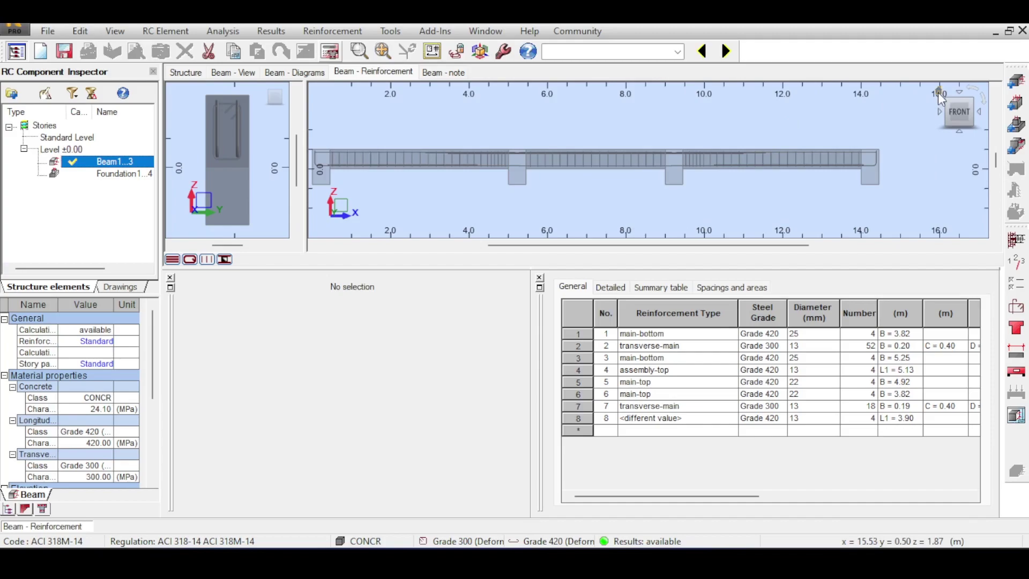
pyautogui.moveTo(935, 104); pyautogui.dragTo(835, 211)
pyautogui.scroll(5, 731, 177)
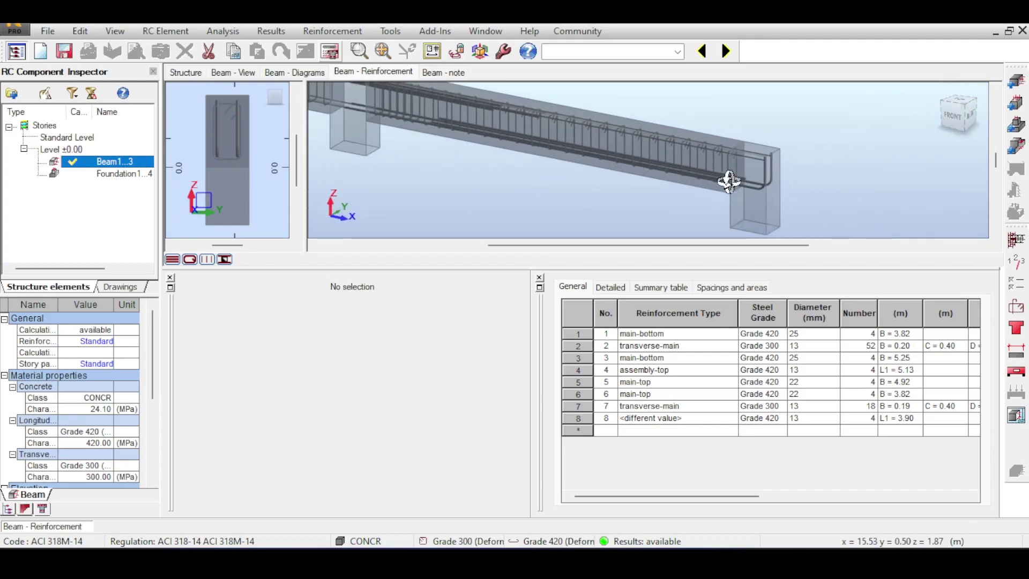
pyautogui.scroll(-5, 737, 167)
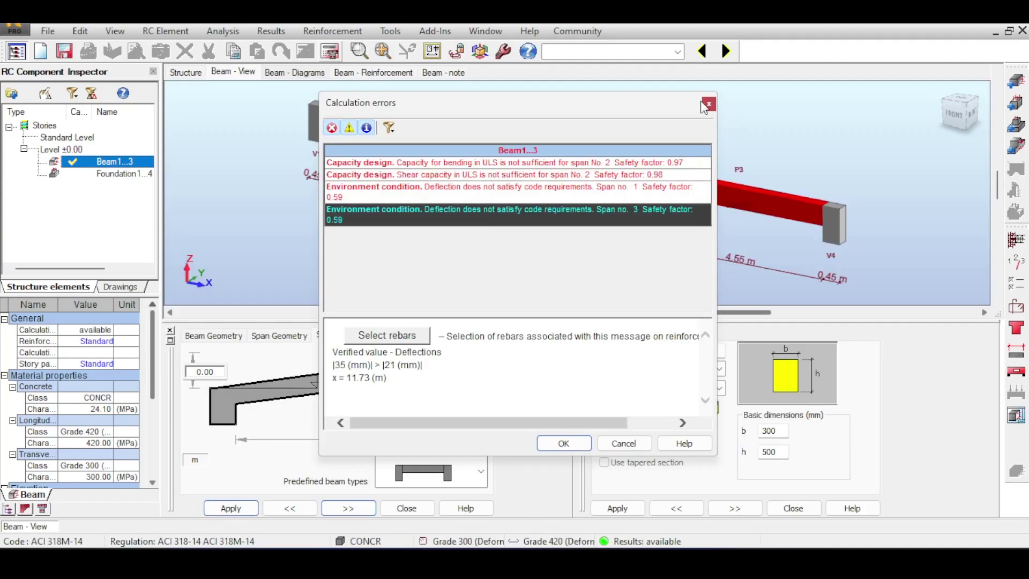
# - Close the calculation errors list and read the span 2 capacity design messages in the beam's calculation note
pyautogui.click(705, 104)
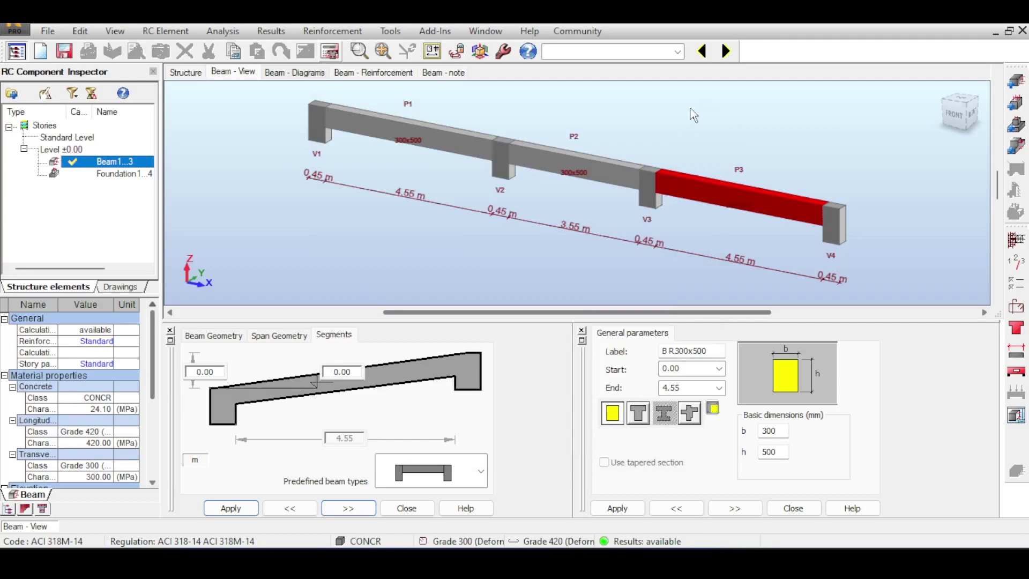
pyautogui.click(541, 268)
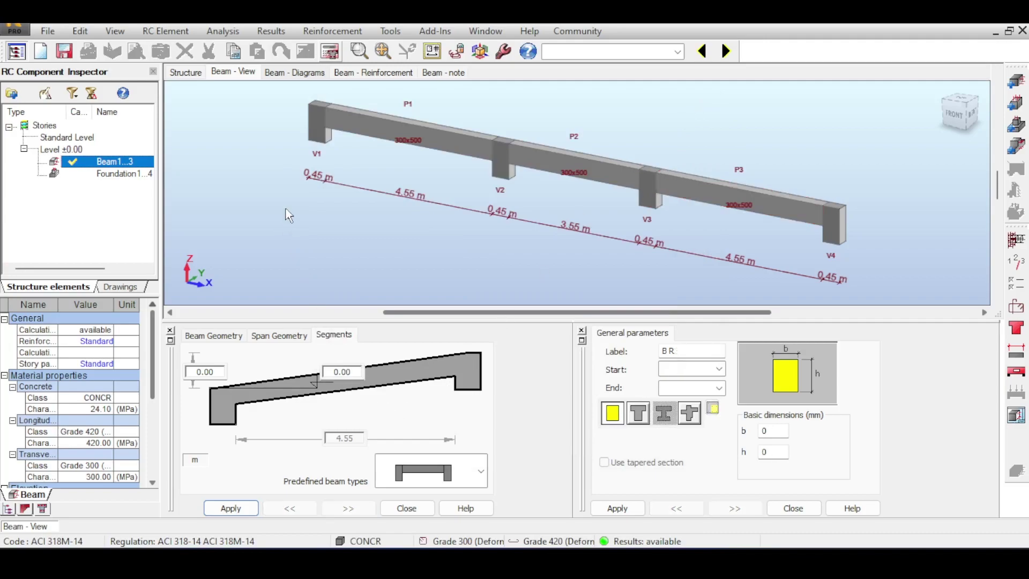
pyautogui.click(440, 72)
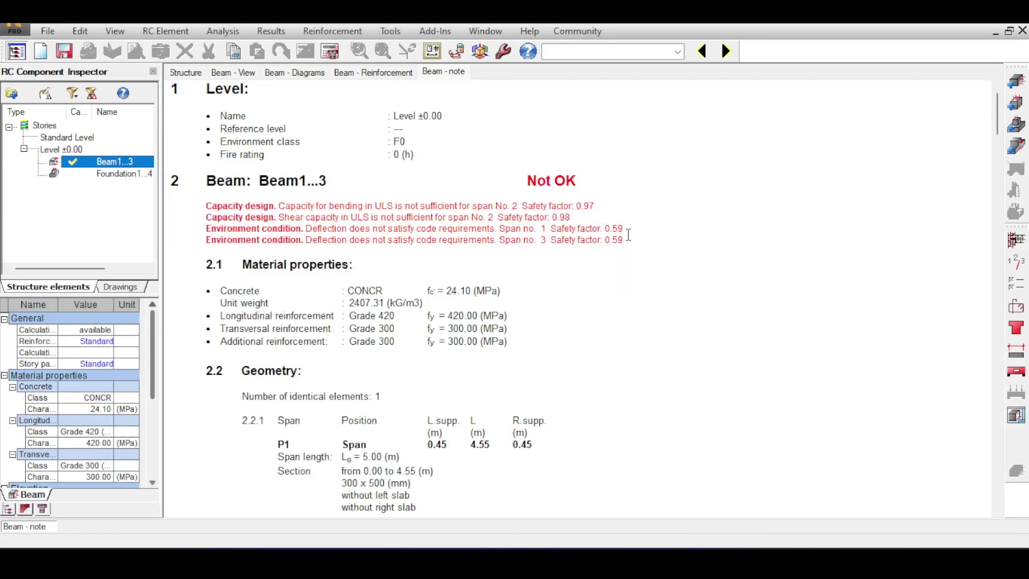
pyautogui.moveTo(628, 234); pyautogui.dragTo(574, 185)
pyautogui.click(545, 216)
pyautogui.moveTo(509, 206); pyautogui.dragTo(571, 217)
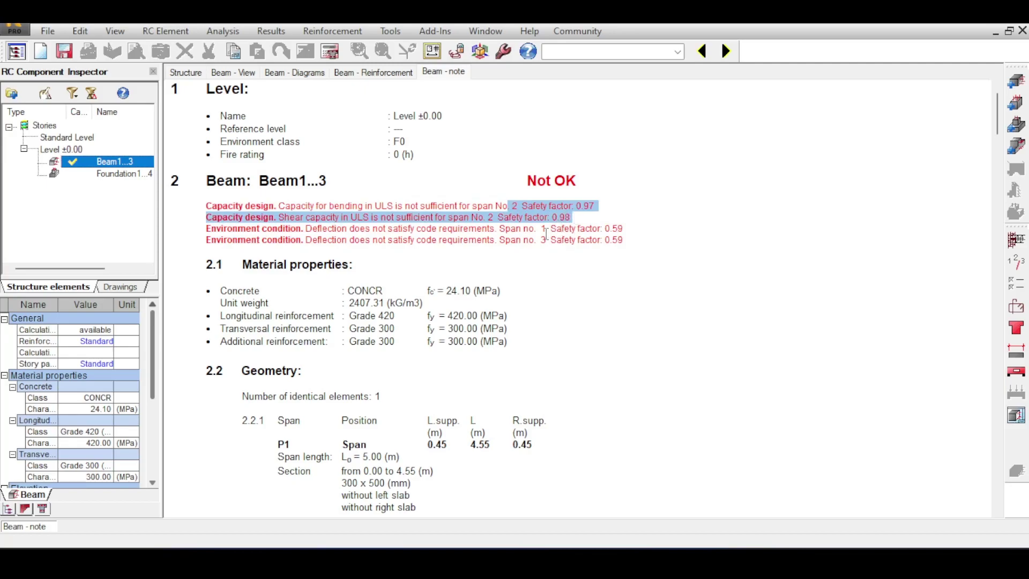
# - Compare the bending and shear capacity messages with the ULS internal force table and diagrams in the calculation note
pyautogui.scroll(-5, 546, 234)
pyautogui.scroll(-12, 525, 278)
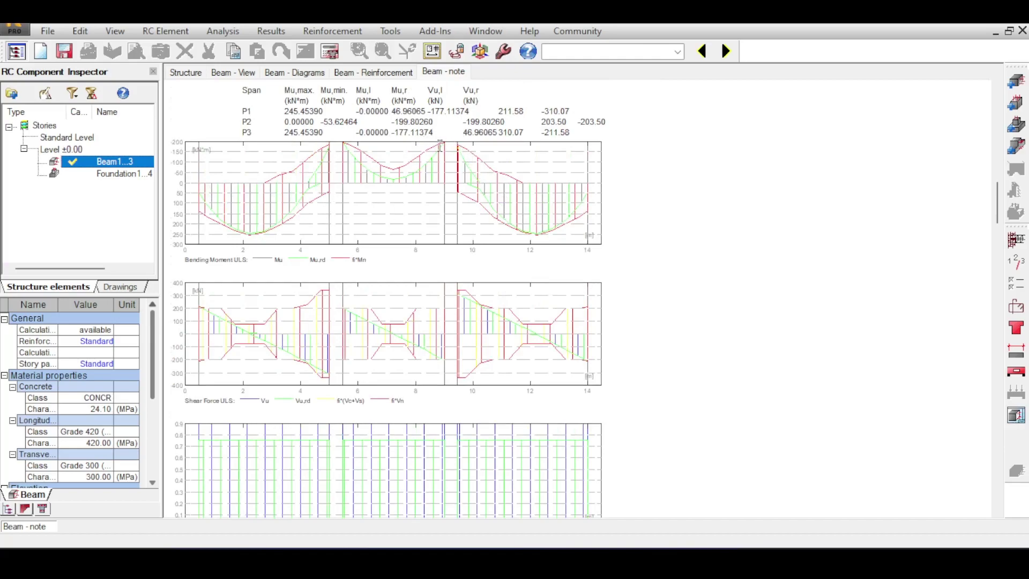
pyautogui.scroll(2, 340, 171)
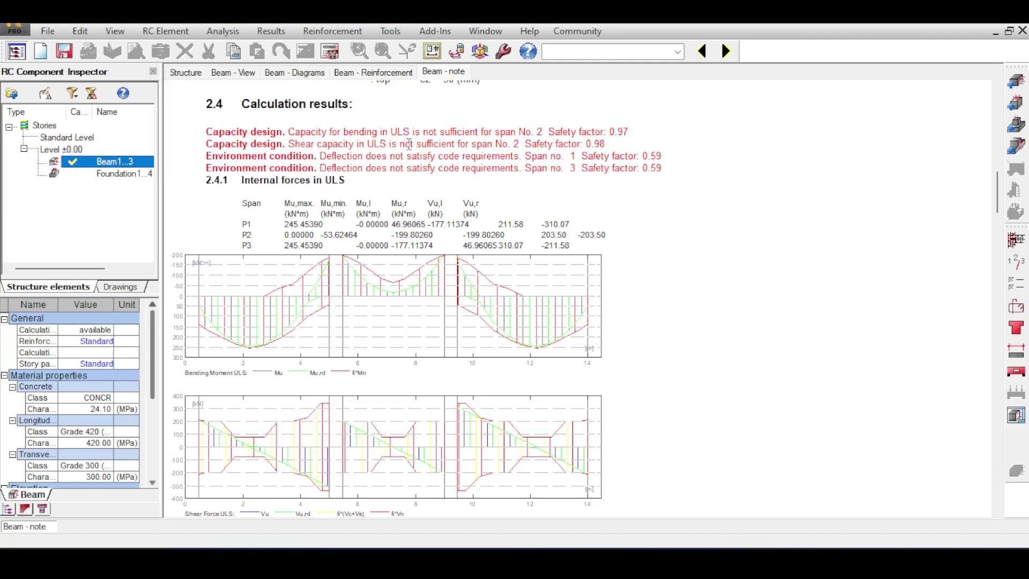
pyautogui.moveTo(289, 131); pyautogui.dragTo(411, 131)
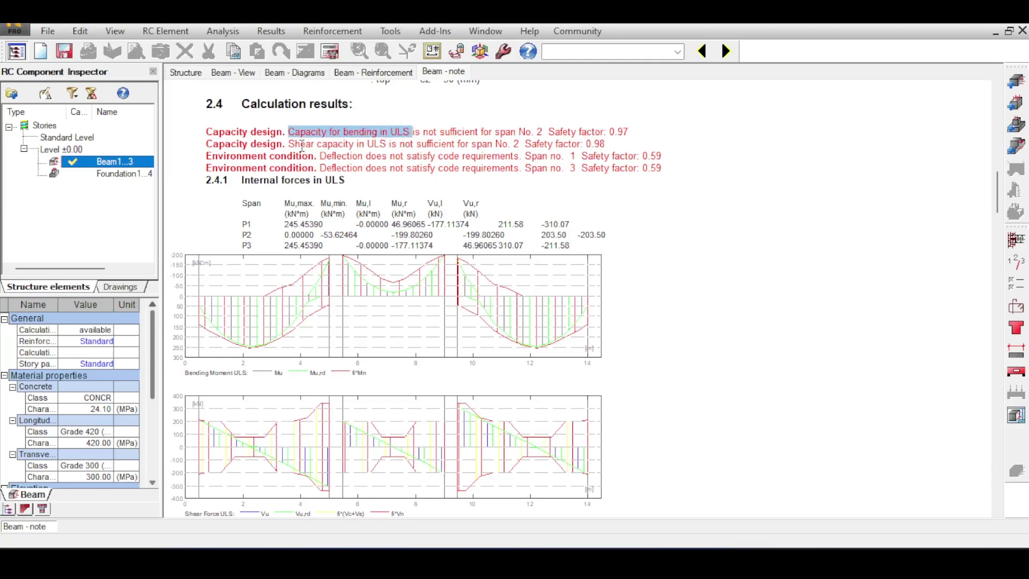
pyautogui.moveTo(288, 143); pyautogui.dragTo(362, 144)
pyautogui.scroll(-3, 354, 455)
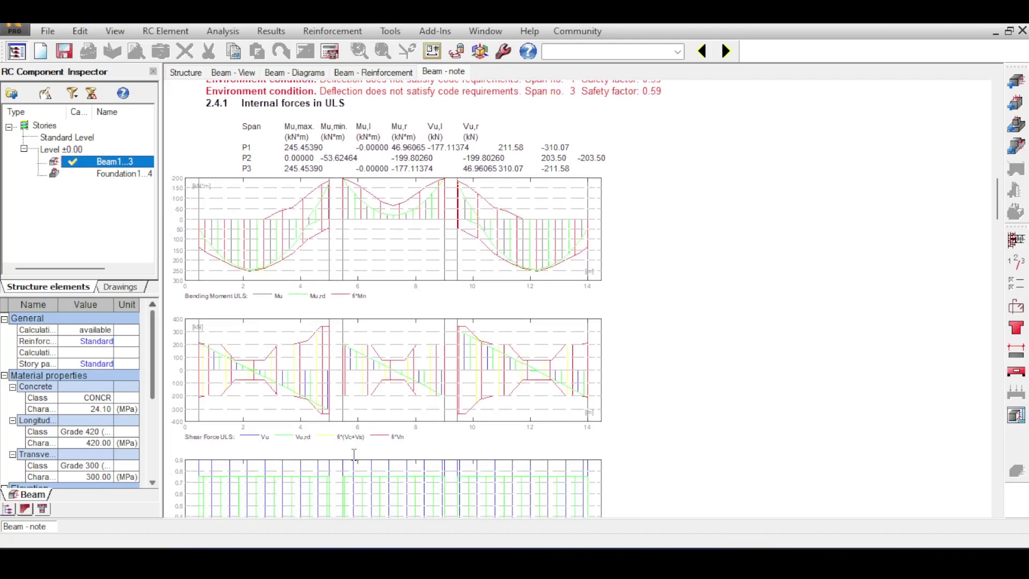
pyautogui.scroll(-10, 354, 448)
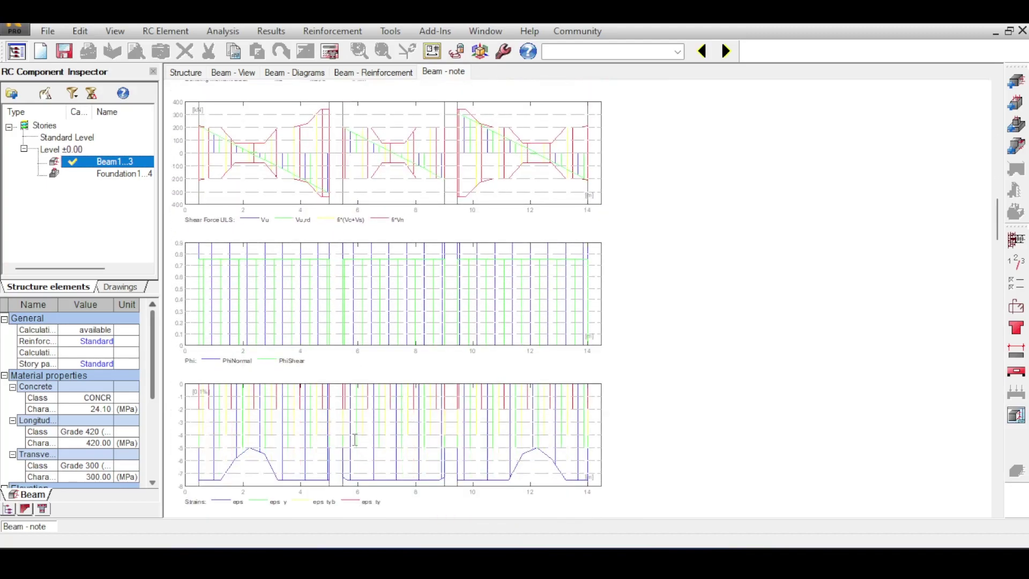
# - Review the required reinforcement areas for bending and shear and the detailed theoretical results per span
pyautogui.scroll(-9, 354, 440)
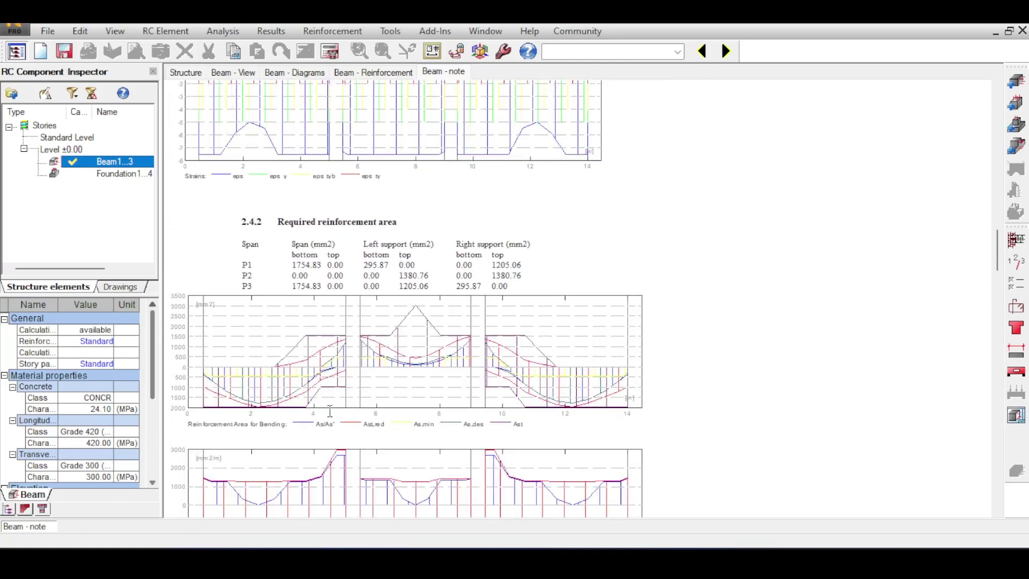
pyautogui.scroll(-7, 267, 207)
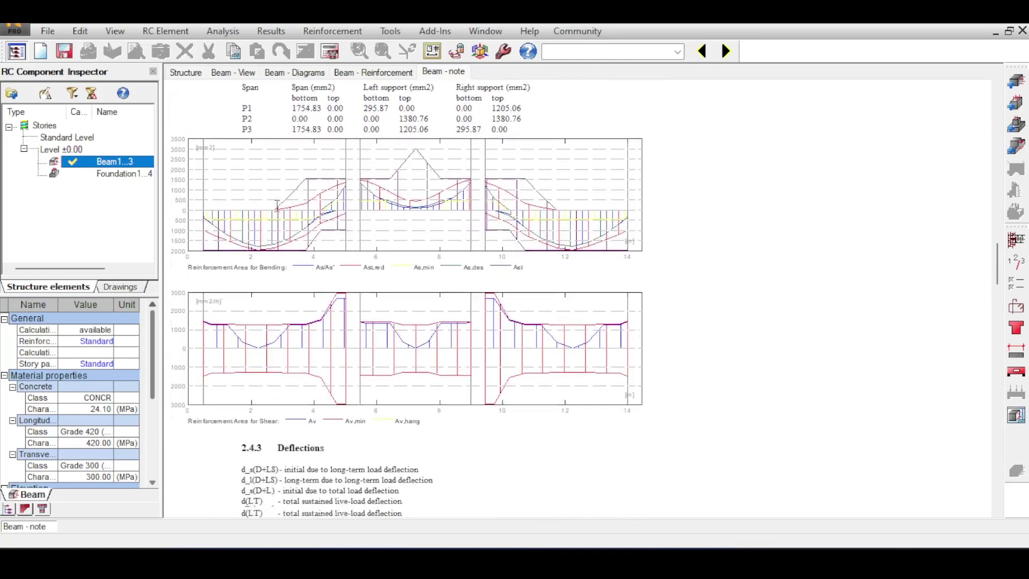
pyautogui.scroll(-20, 277, 205)
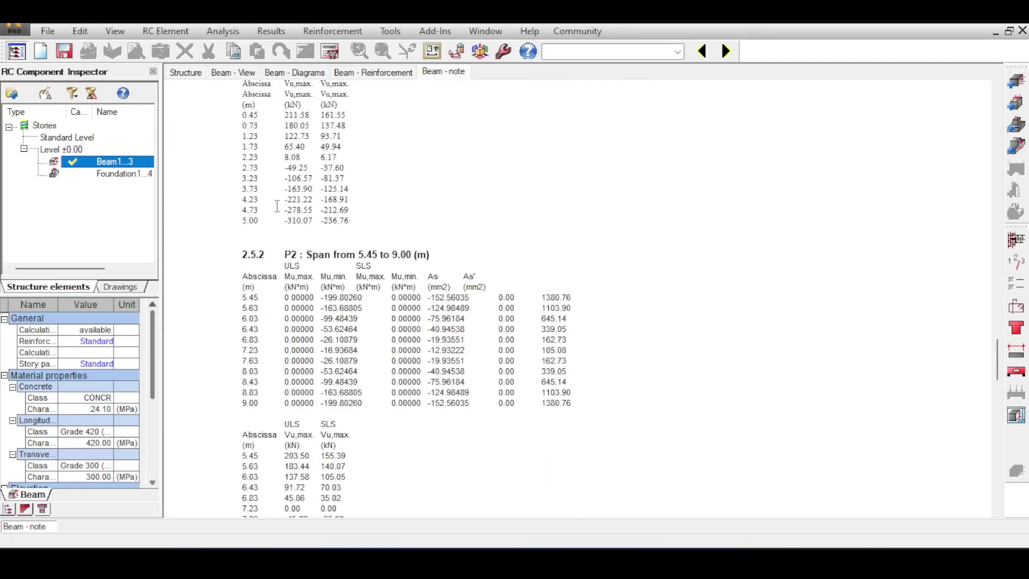
# - Return to the note's deflections section and compare each span's deflections with the allowable limits in the table and diagram
pyautogui.scroll(5, 277, 205)
pyautogui.scroll(20, 277, 205)
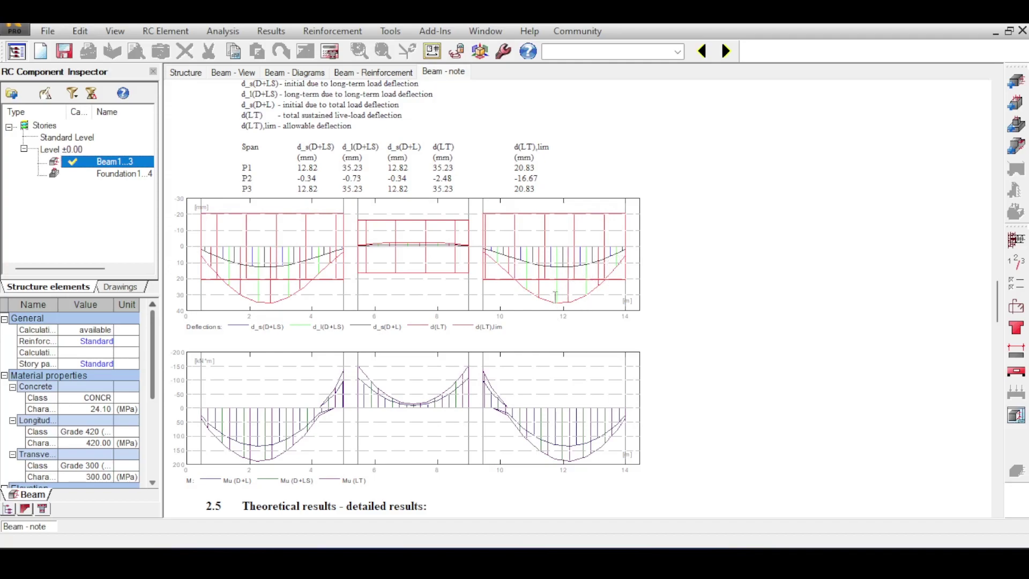
pyautogui.click(480, 325)
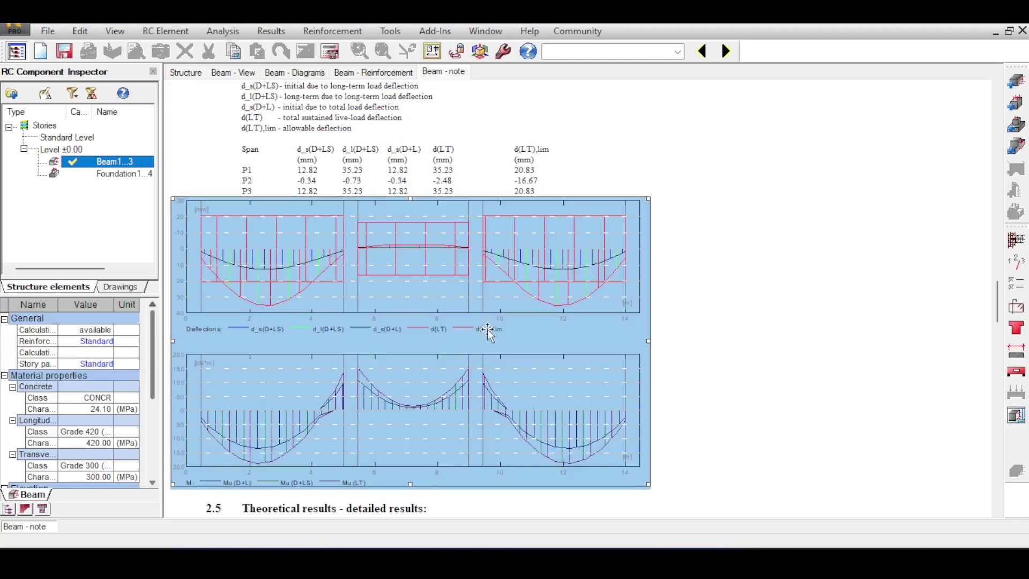
pyautogui.moveTo(488, 329)
pyautogui.mouseDown()
pyautogui.moveTo(506, 335)
pyautogui.moveTo(490, 332)
pyautogui.mouseUp()
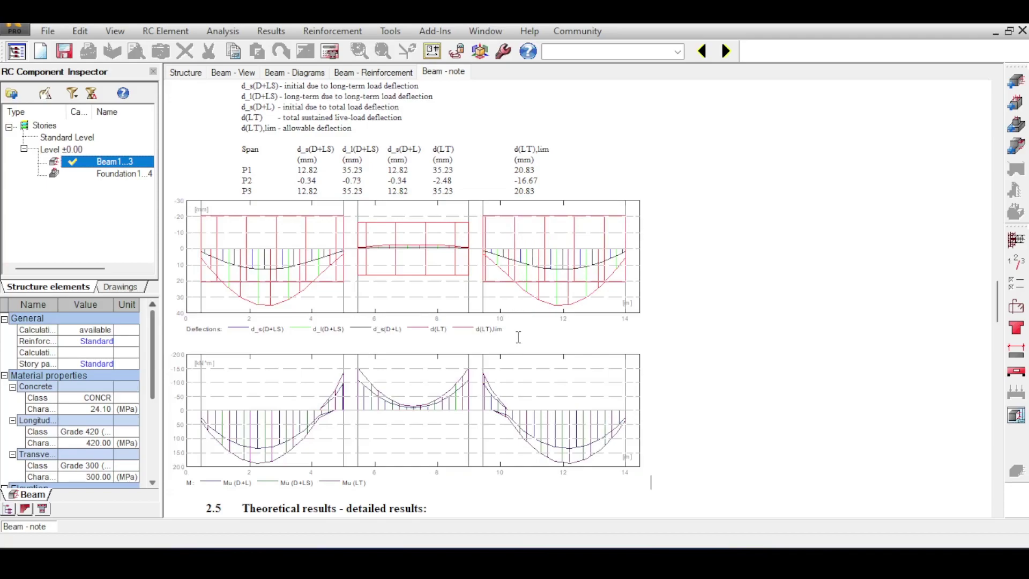
# - Examine the ULS bending moment, shear force and strain diagrams along the whole beam
pyautogui.scroll(15, 466, 265)
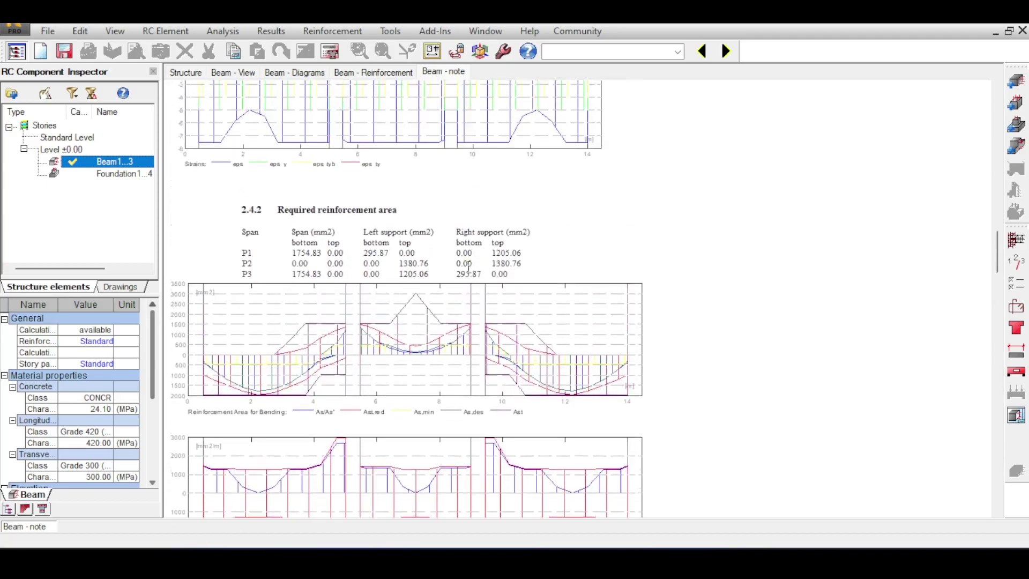
pyautogui.click(289, 74)
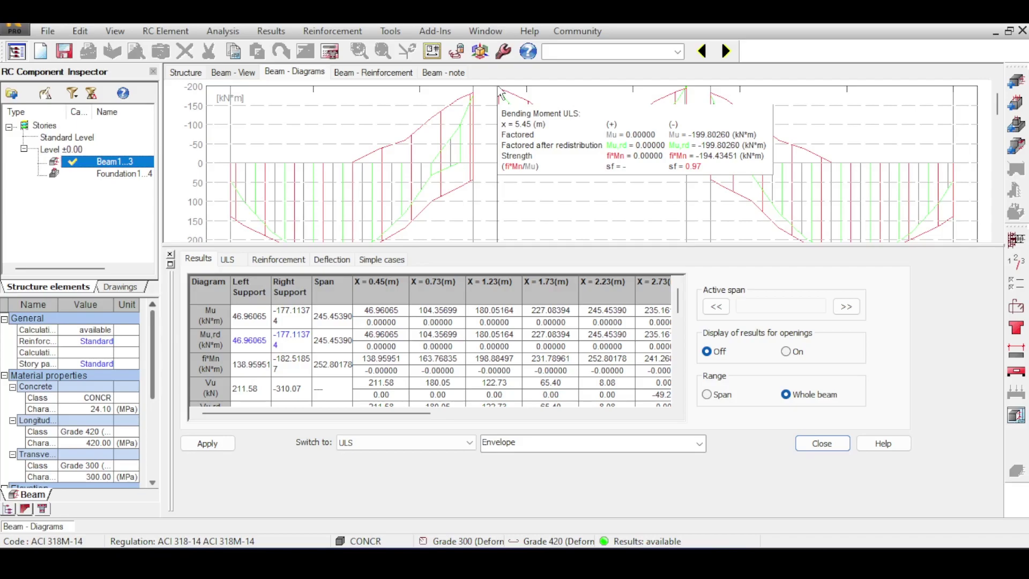
pyautogui.scroll(-3, 501, 95)
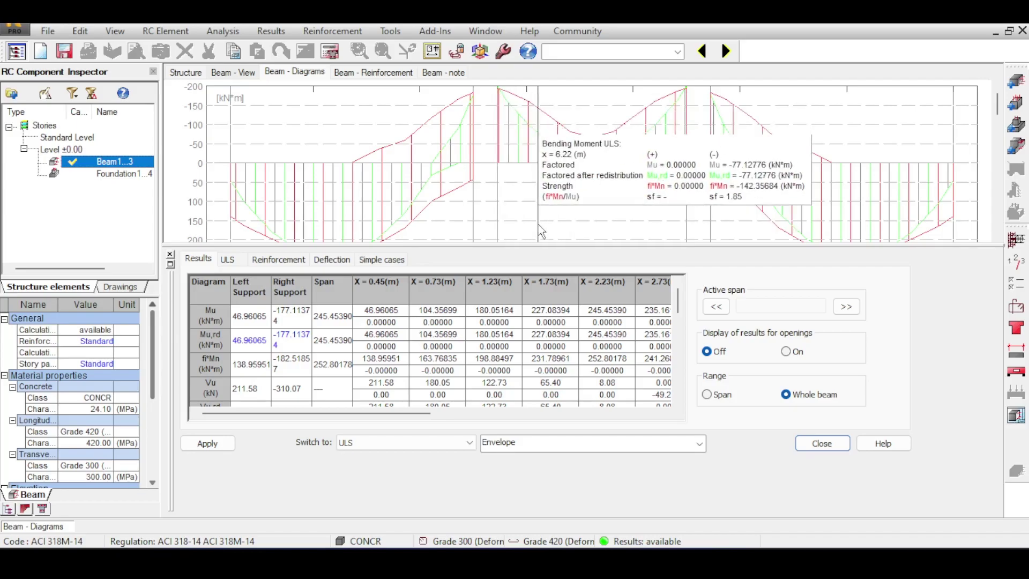
pyautogui.scroll(-5, 479, 223)
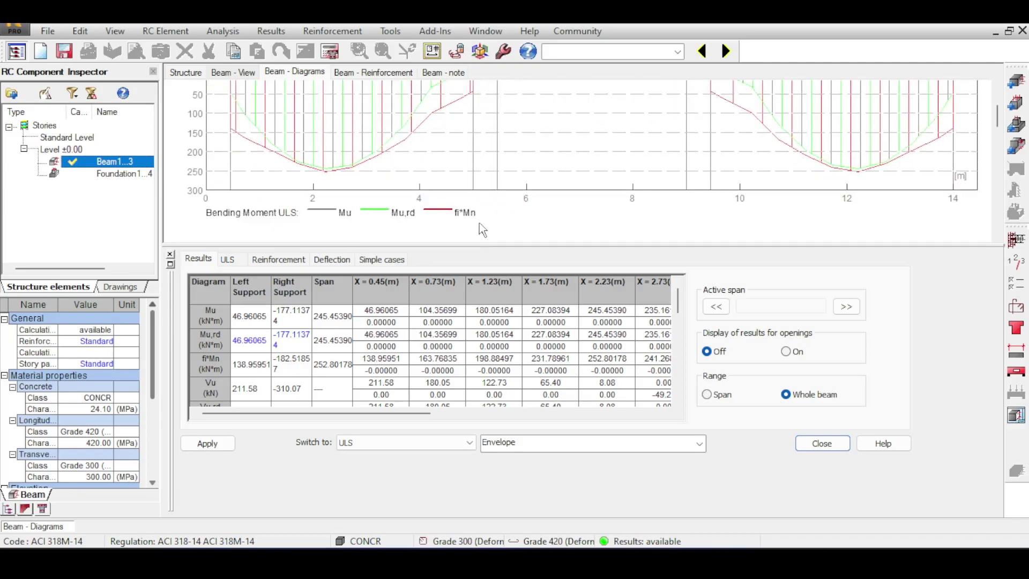
pyautogui.scroll(-1, 545, 163)
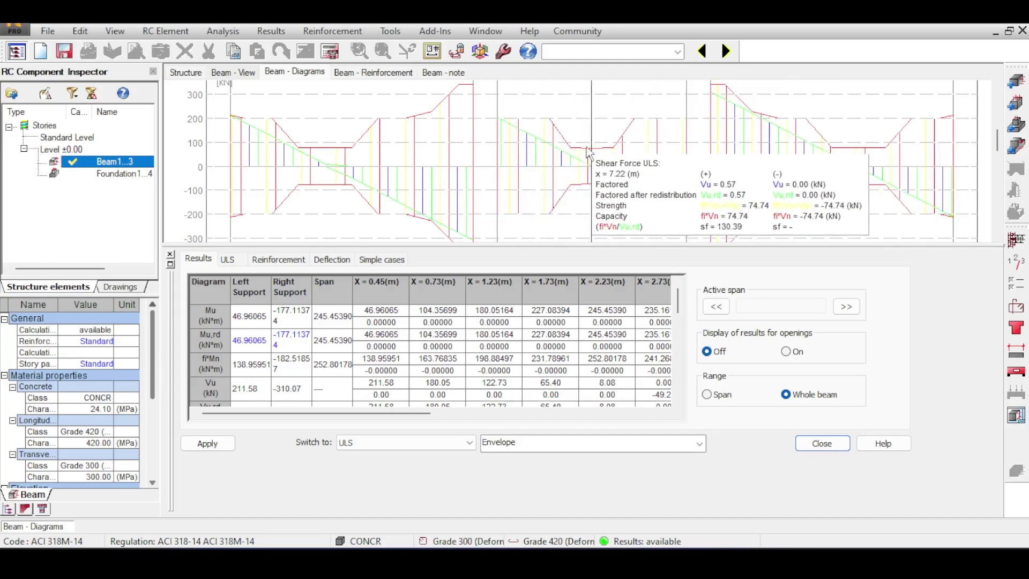
pyautogui.scroll(-2, 578, 161)
pyautogui.scroll(-5, 579, 167)
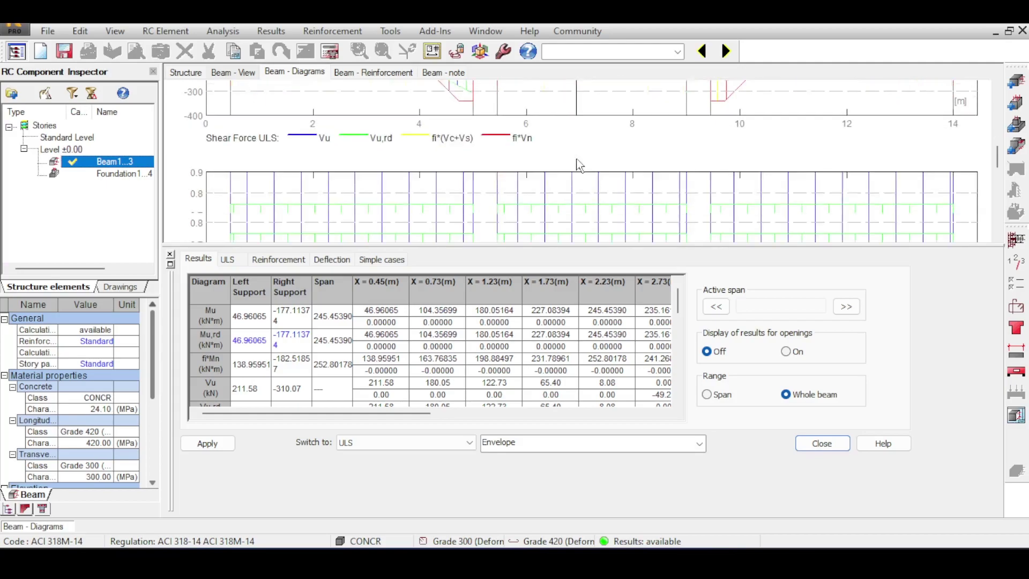
pyautogui.scroll(-7, 580, 175)
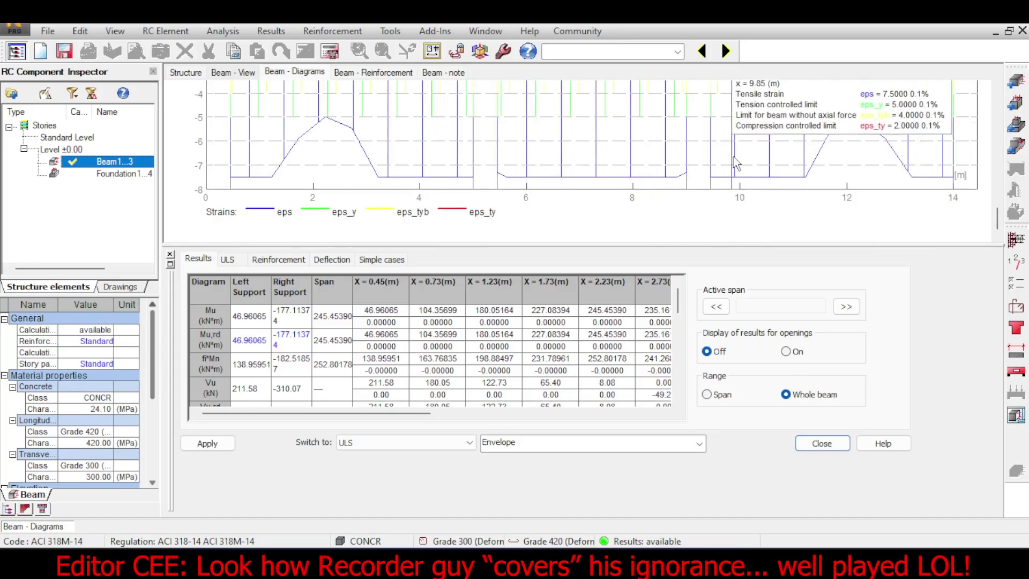
# - Switch the beam diagrams to Deflection and compare the outer spans' total deflections with the admissible limits
pyautogui.click(442, 444)
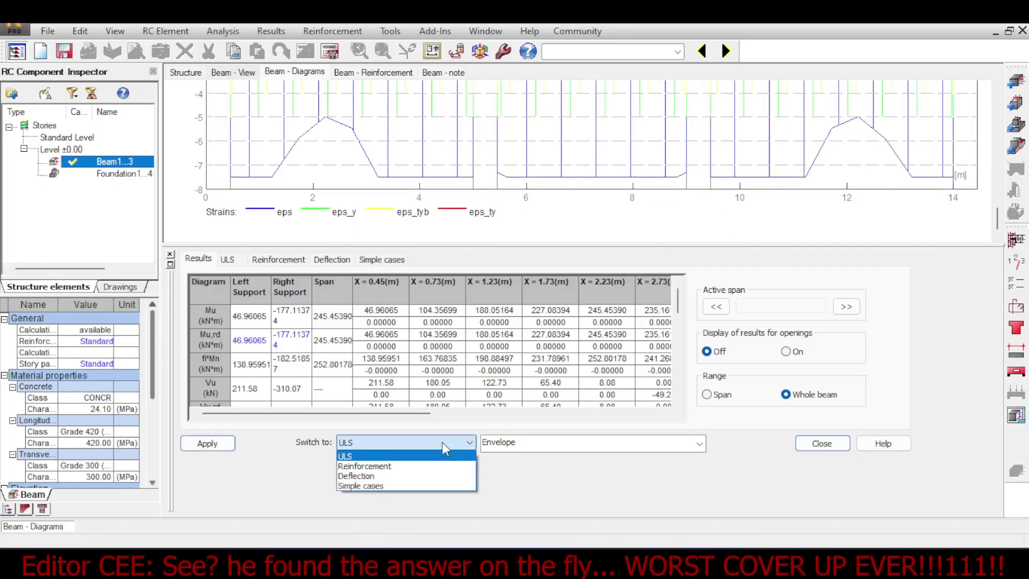
pyautogui.click(397, 477)
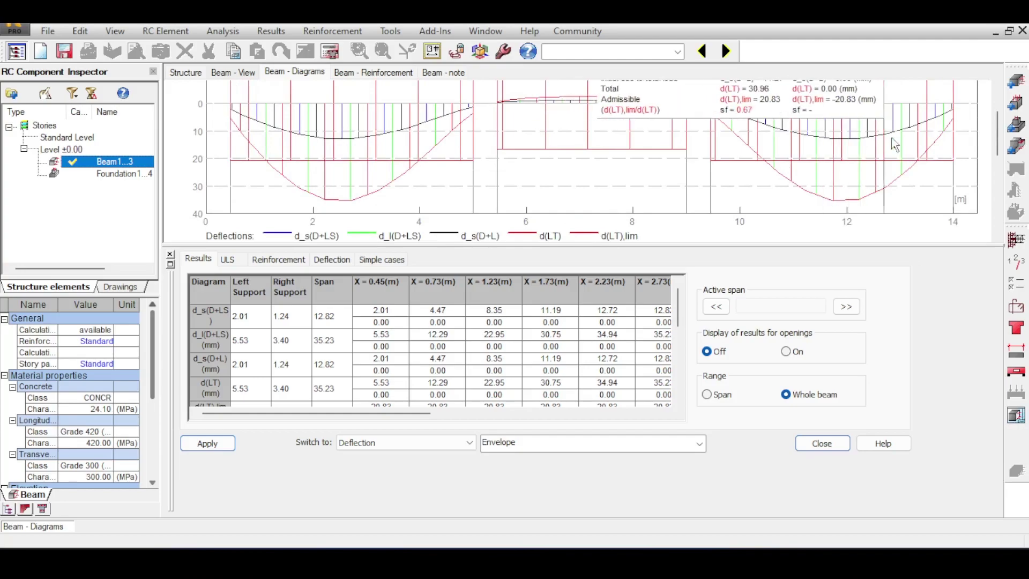
pyautogui.scroll(2, 884, 182)
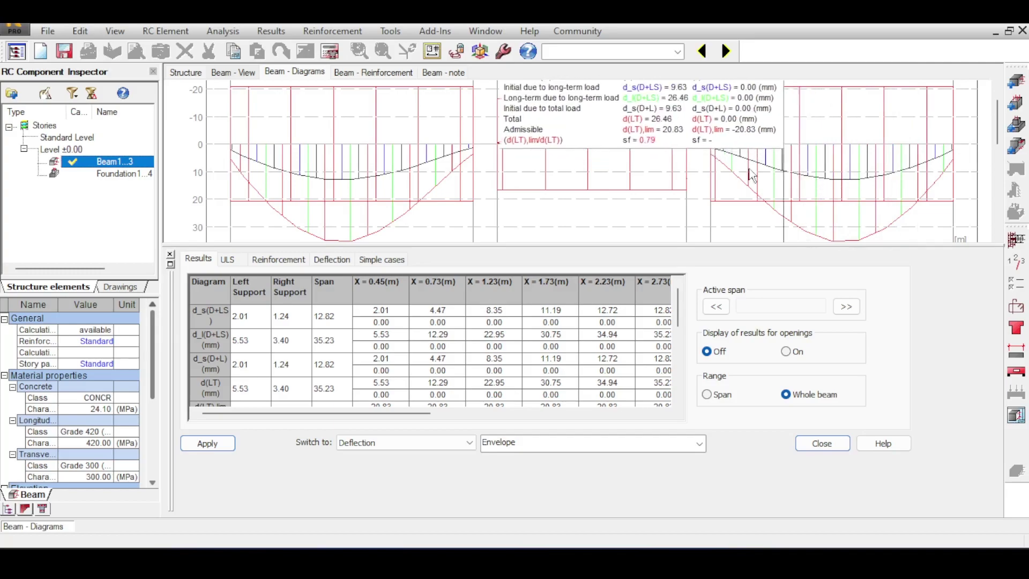
# - Inspect the bar and stirrup layout over the spans and supports in the 3D reinforcement view
pyautogui.click(245, 72)
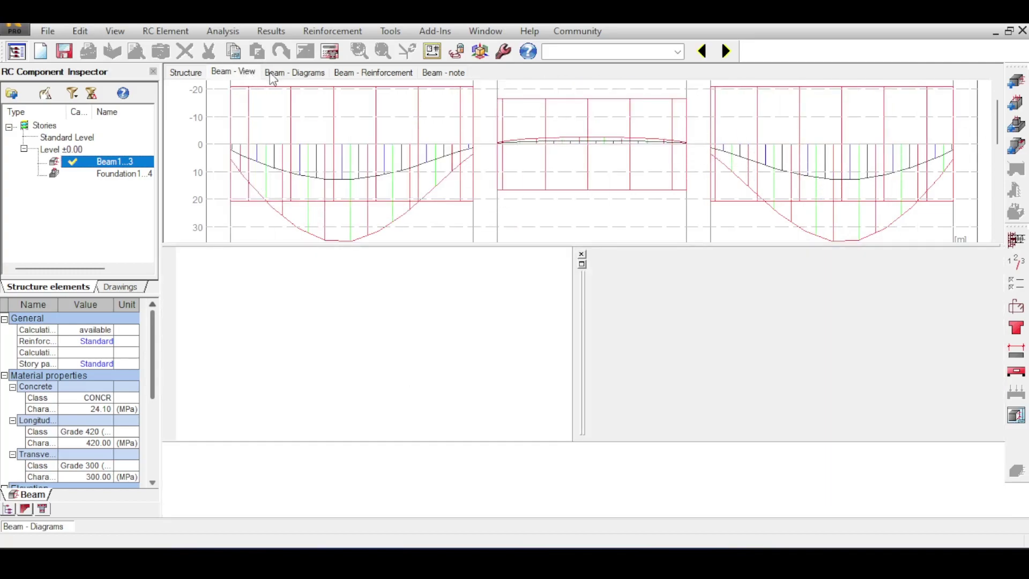
pyautogui.click(348, 73)
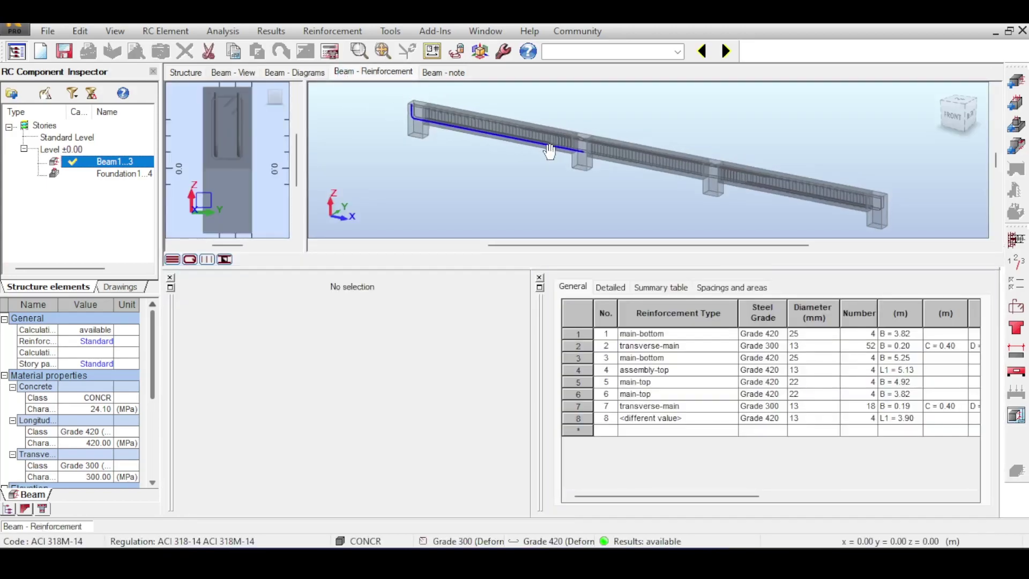
pyautogui.scroll(5, 542, 152)
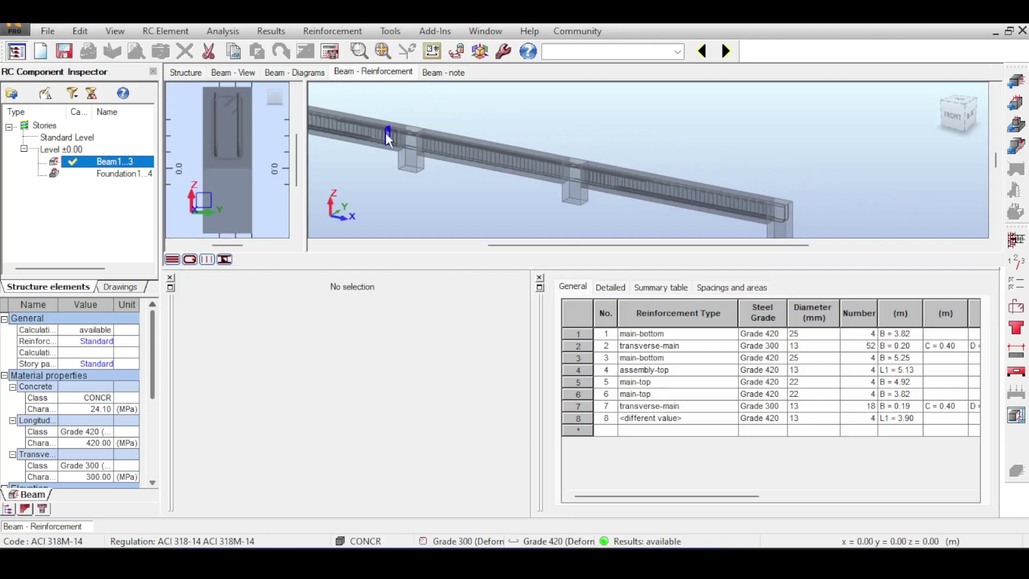
pyautogui.scroll(-5, 547, 150)
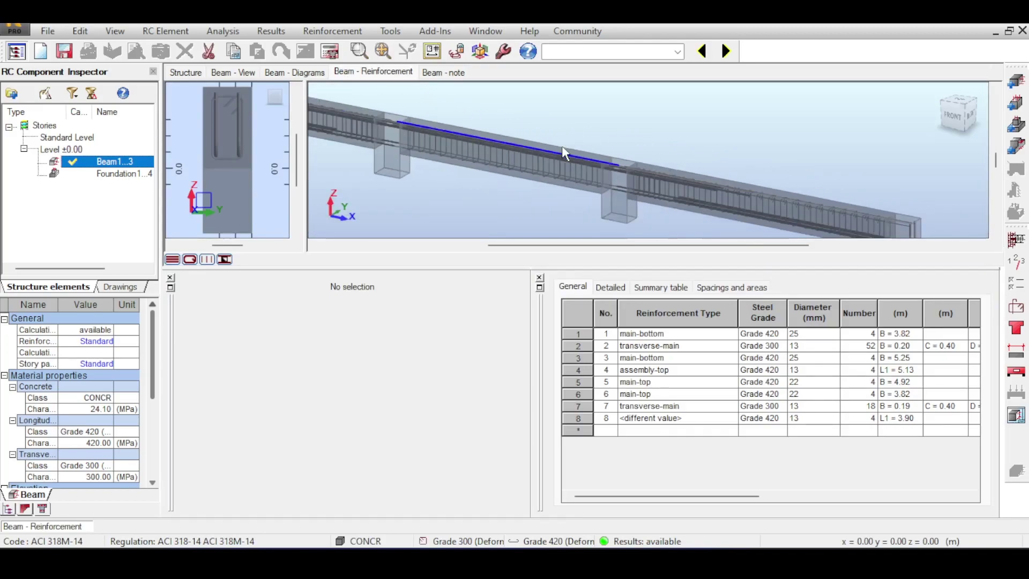
pyautogui.moveTo(561, 146); pyautogui.dragTo(664, 127, button='middle')
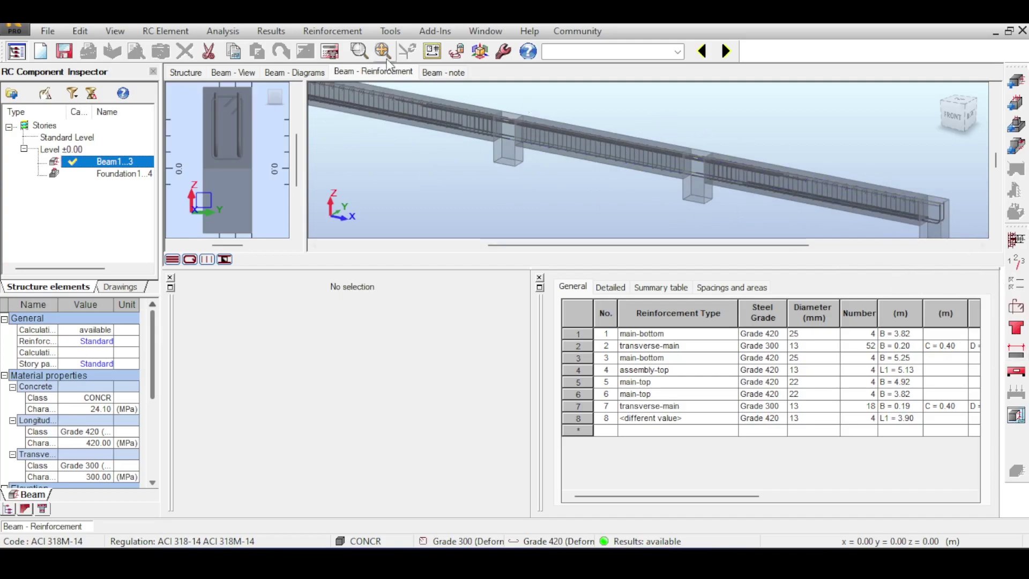
# - Check the sustained load duration in the story parameters and leave them without saving changes
pyautogui.click(330, 52)
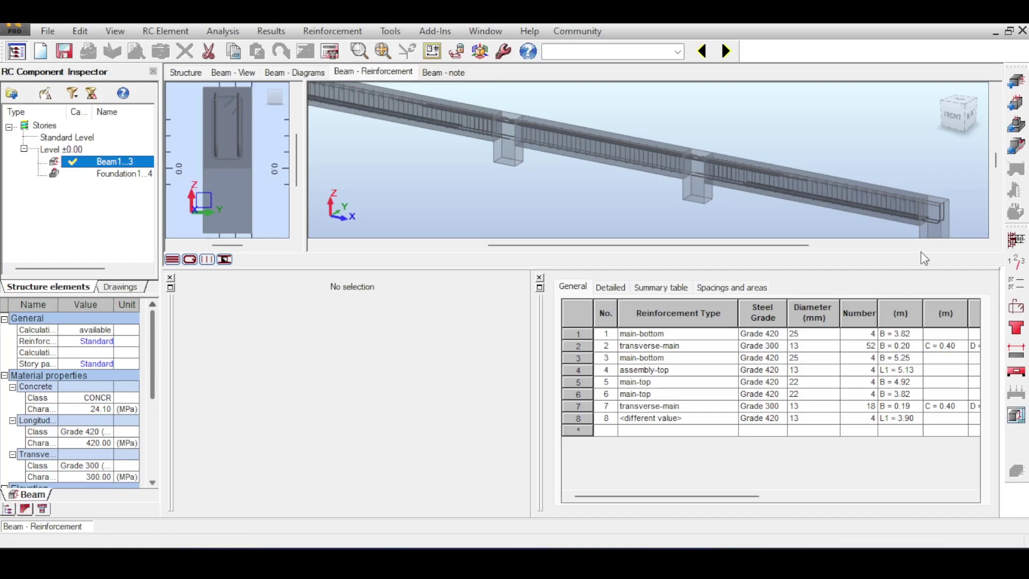
pyautogui.click(1021, 262)
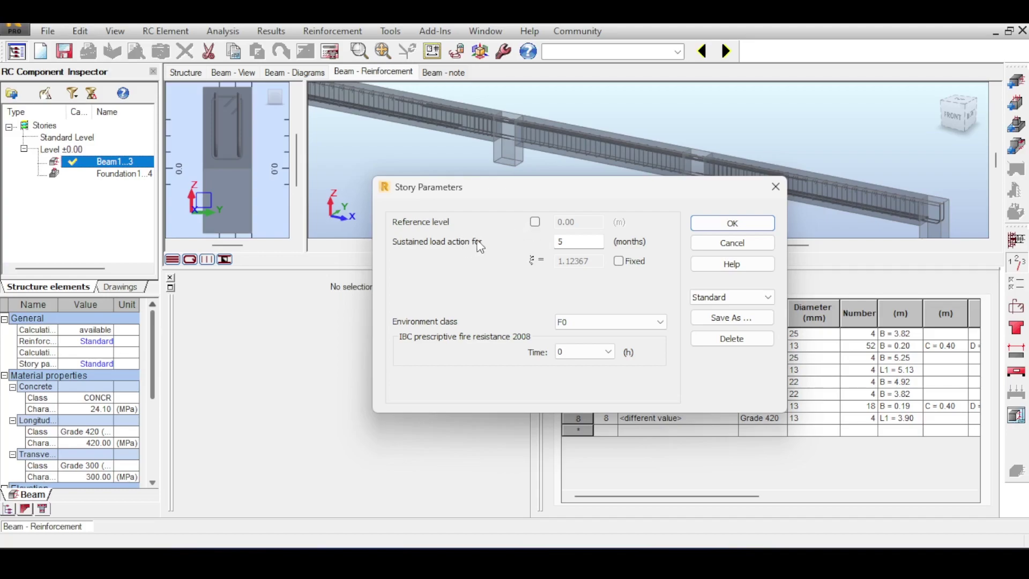
pyautogui.doubleClick(580, 241)
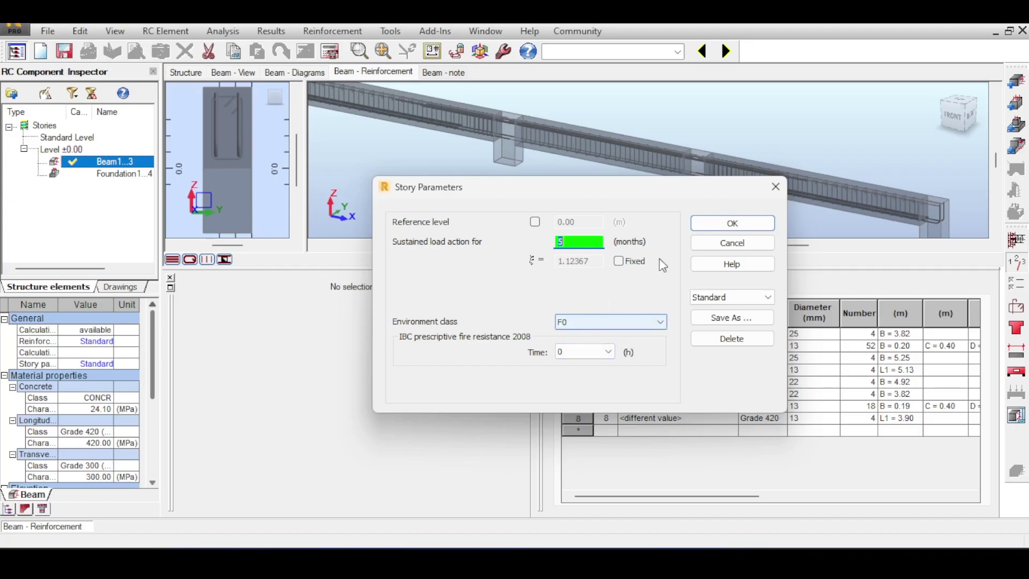
pyautogui.click(731, 242)
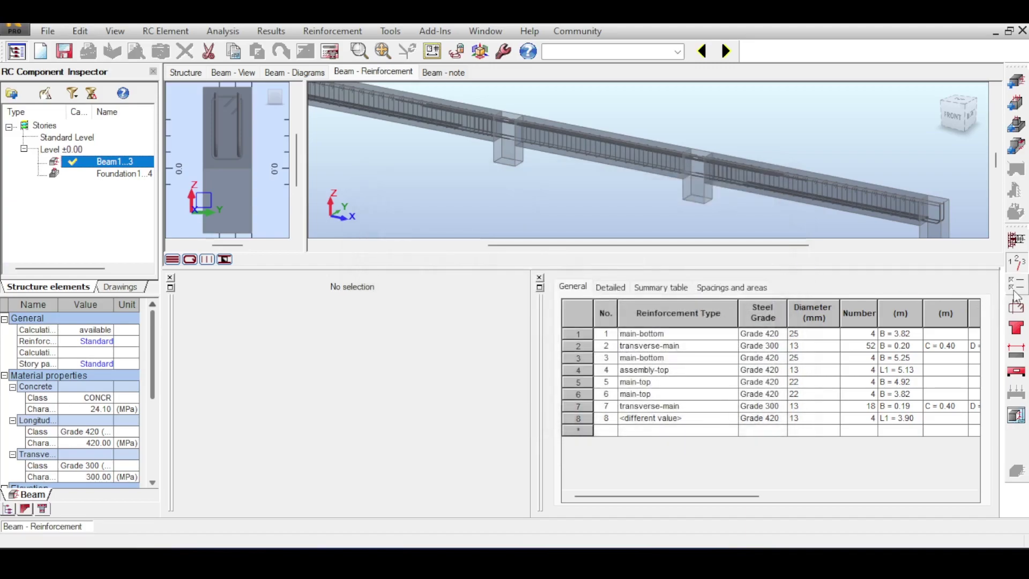
# - Check the concrete cover values in the calculation options and enable deflection correction by reinforcement change
pyautogui.click(1015, 286)
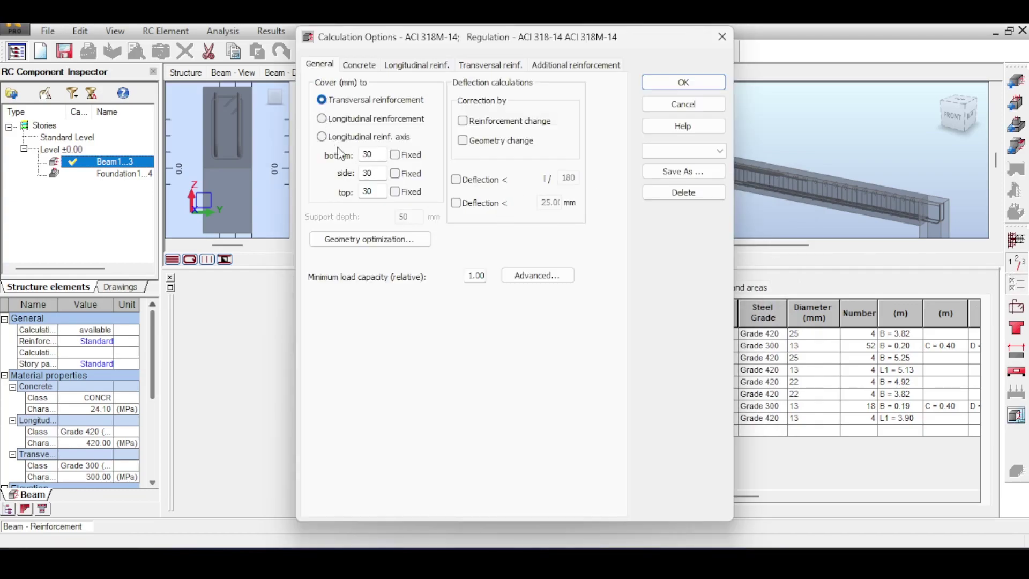
pyautogui.doubleClick(369, 155)
pyautogui.rightClick(369, 158)
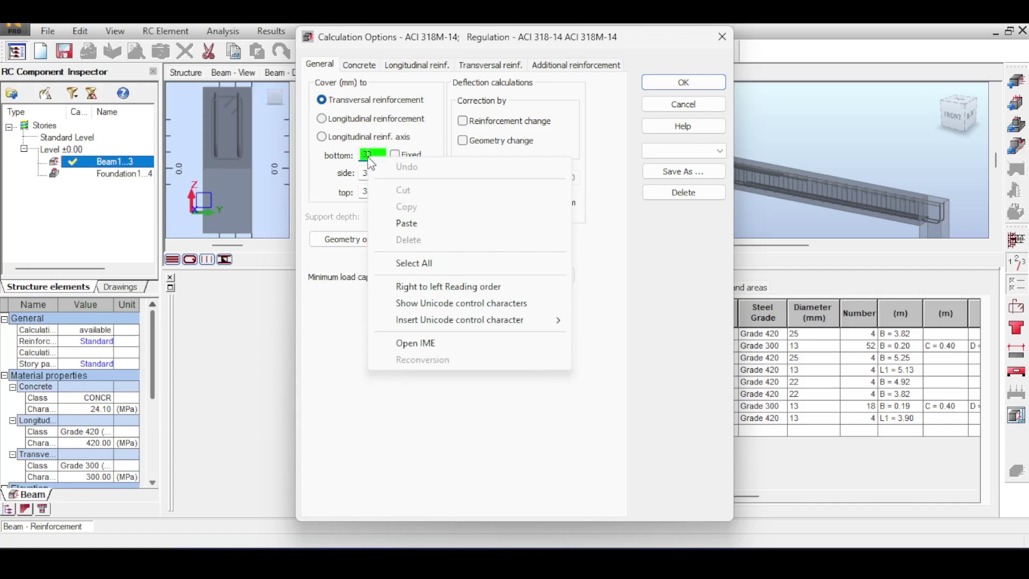
pyautogui.click(370, 154)
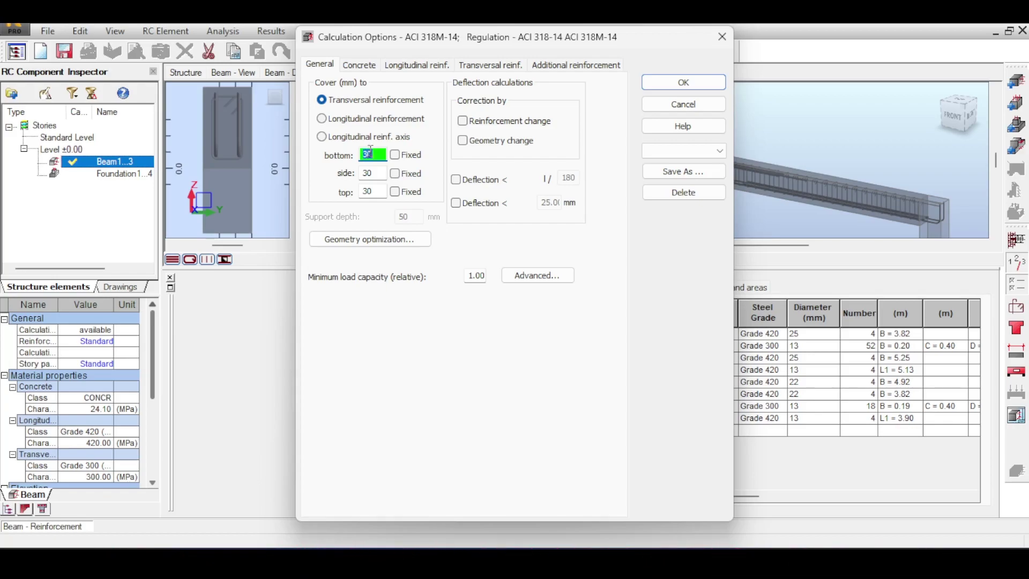
pyautogui.doubleClick(382, 171)
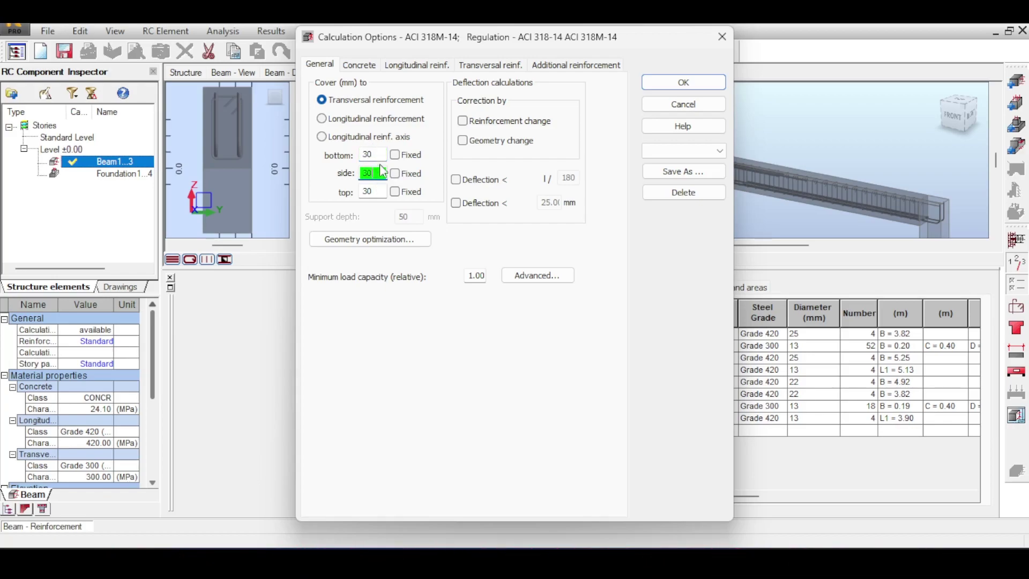
pyautogui.doubleClick(380, 155)
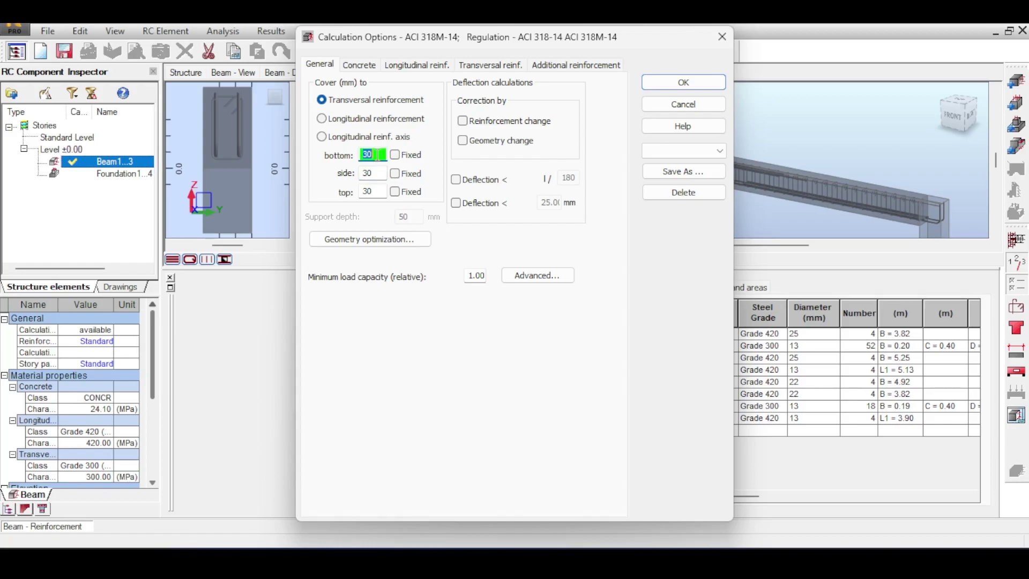
pyautogui.click(476, 120)
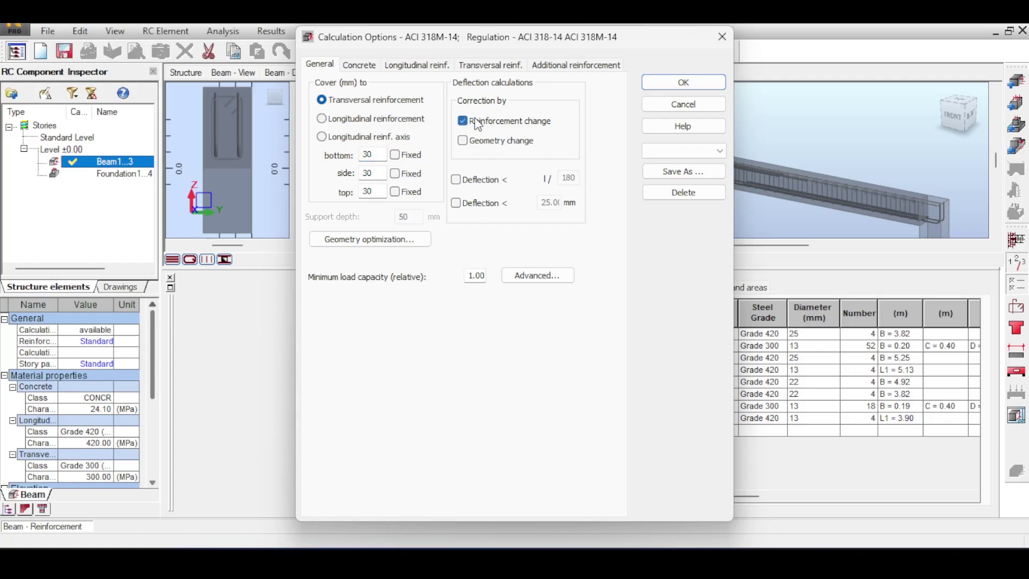
pyautogui.click(671, 81)
# - Recalculate the beam without keeping the existing reinforcement, and recheck the deflection correction setting in the calculation options
pyautogui.click(334, 52)
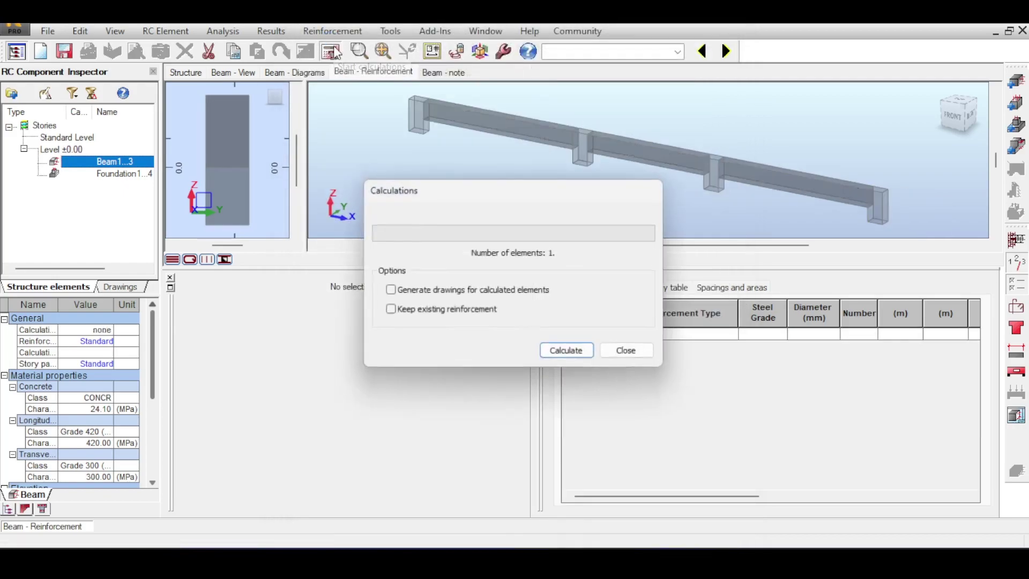
pyautogui.click(587, 352)
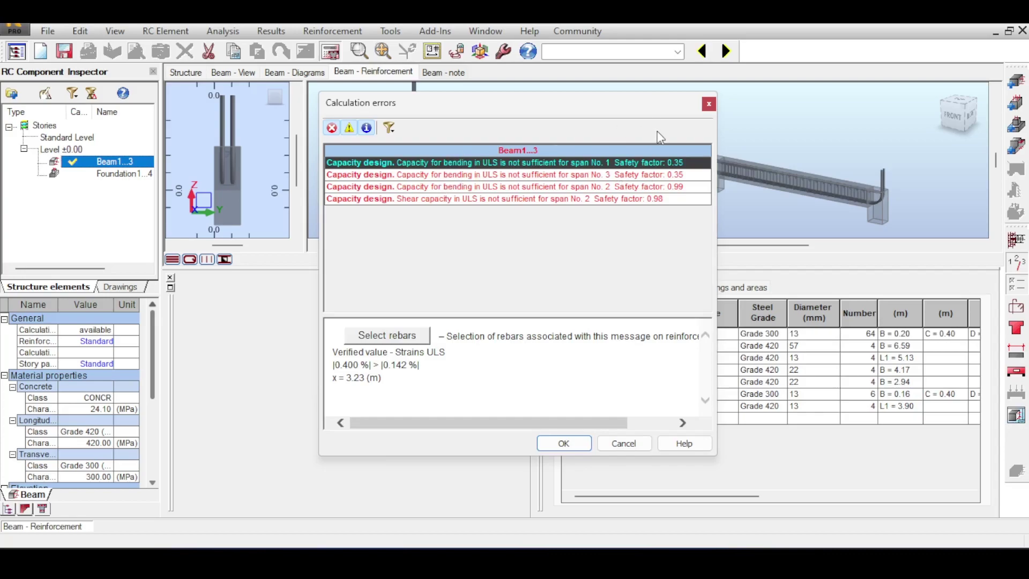
pyautogui.click(708, 104)
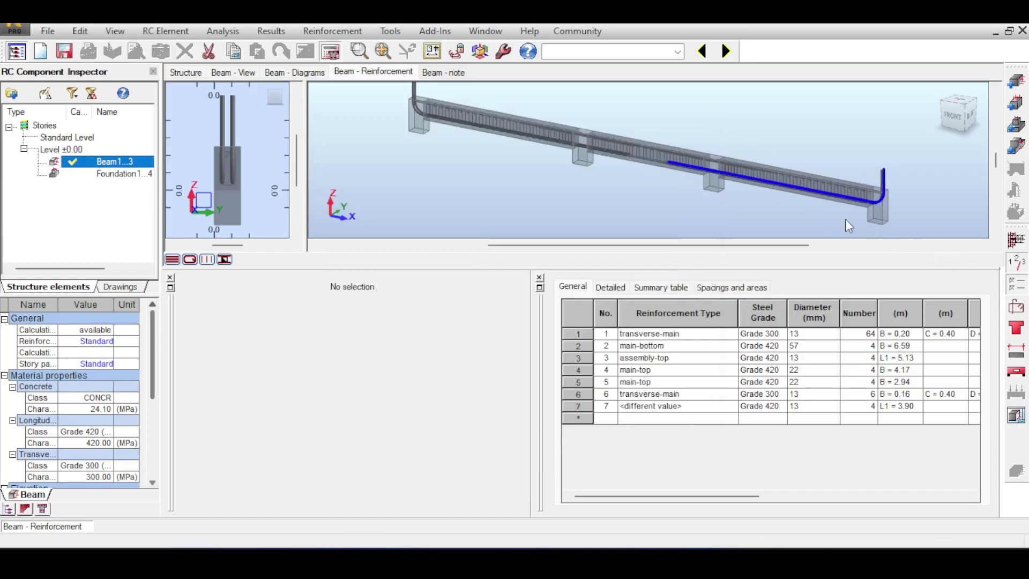
pyautogui.click(1017, 284)
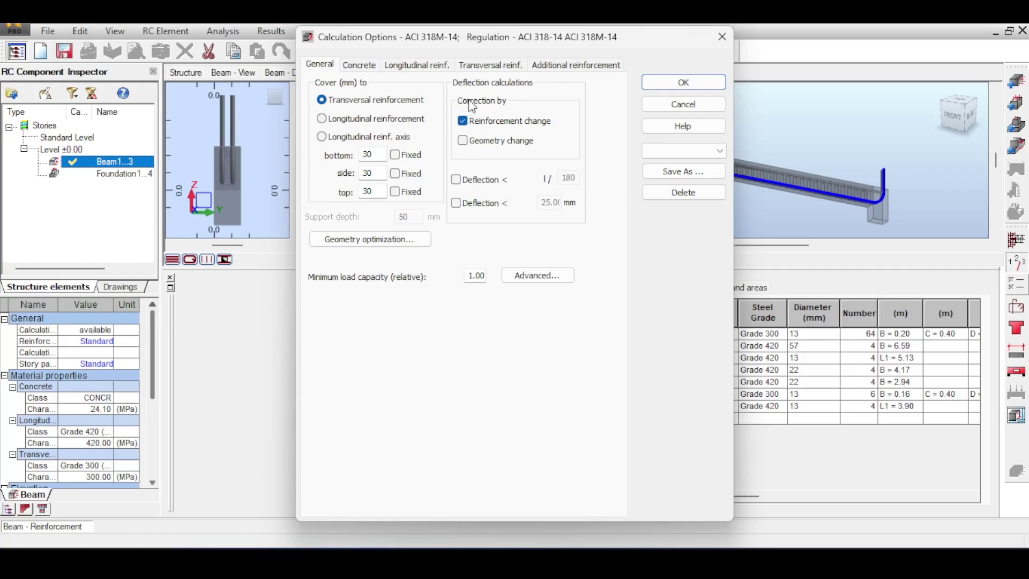
pyautogui.click(684, 104)
# - Inspect the recalculated bottom bars and their end hooks in 3D, and check the beam's deflection diagram against the admissible limit
pyautogui.moveTo(779, 125); pyautogui.dragTo(812, 156, button='middle')
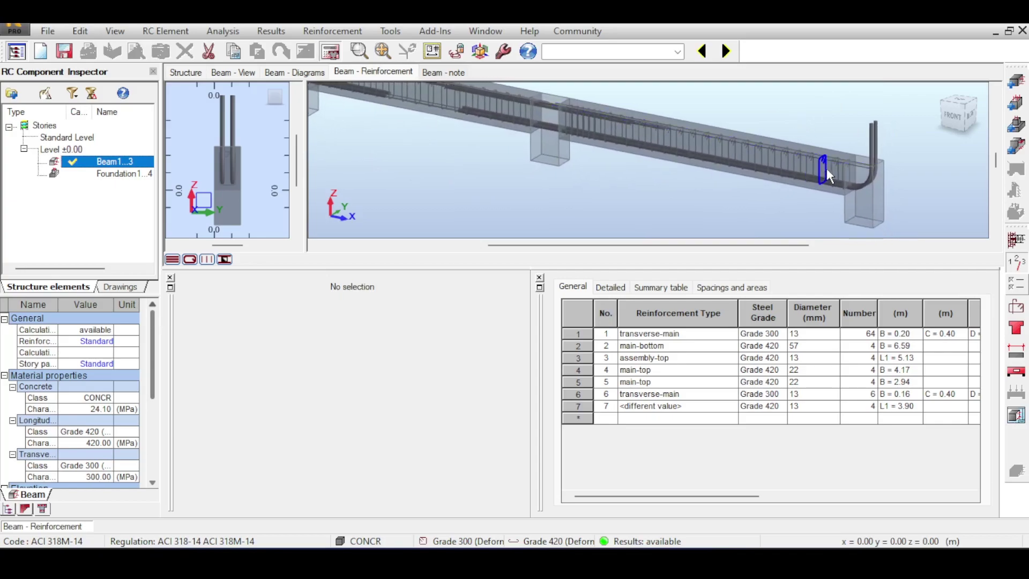
pyautogui.scroll(3, 832, 160)
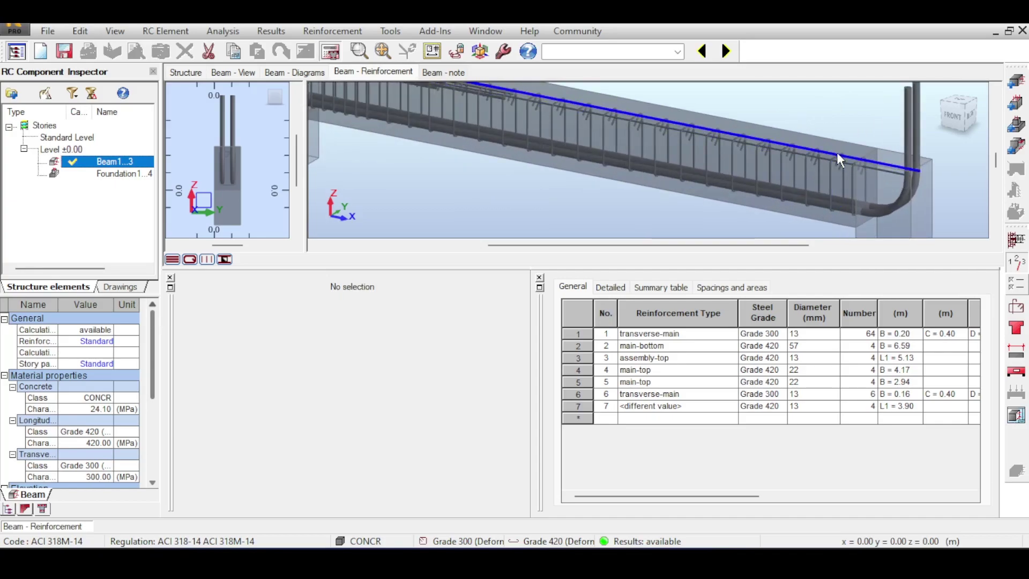
pyautogui.scroll(-3, 829, 171)
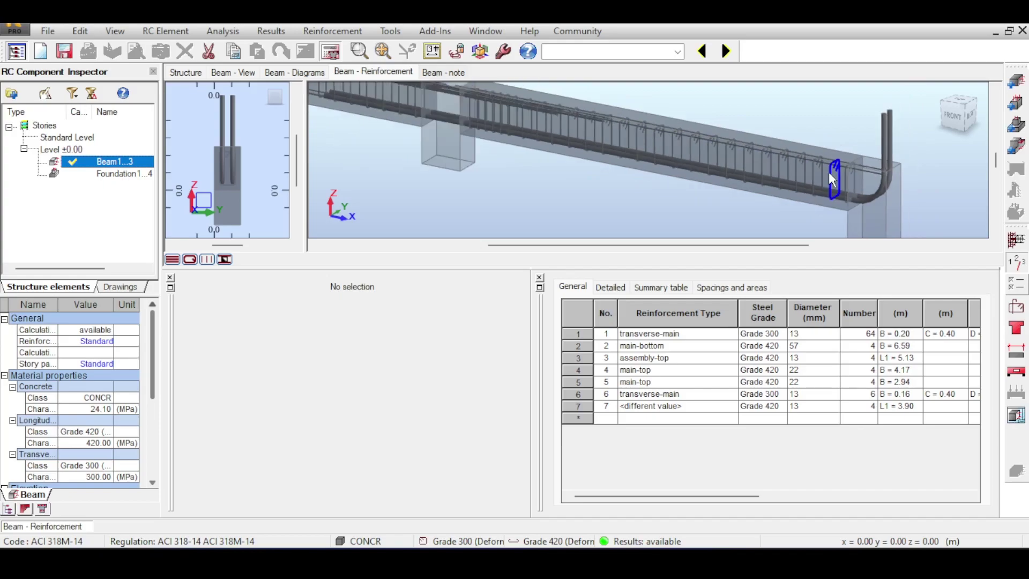
pyautogui.scroll(-3, 809, 101)
pyautogui.moveTo(800, 92); pyautogui.dragTo(802, 142, button='middle')
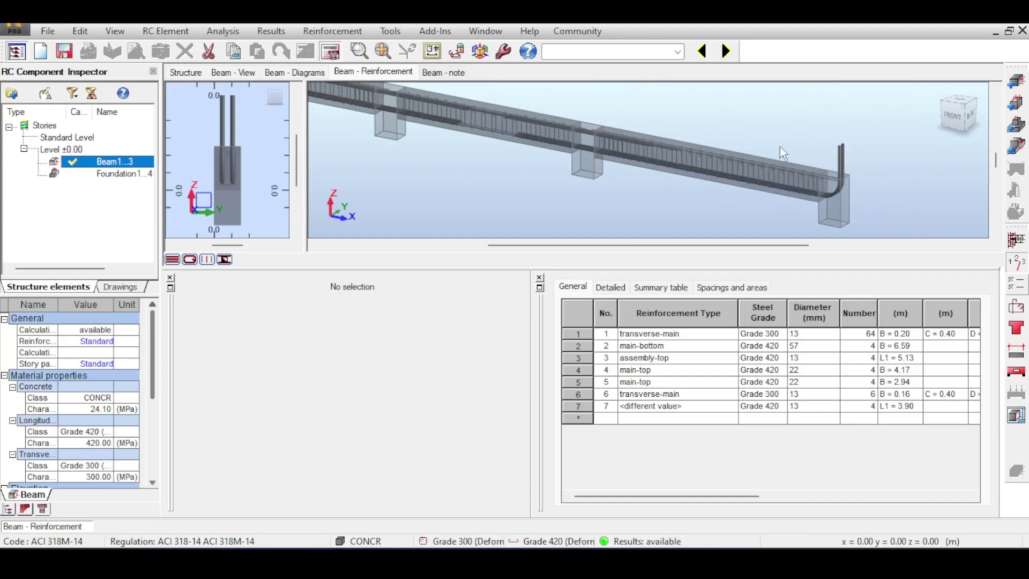
pyautogui.moveTo(753, 136); pyautogui.dragTo(748, 169, button='middle')
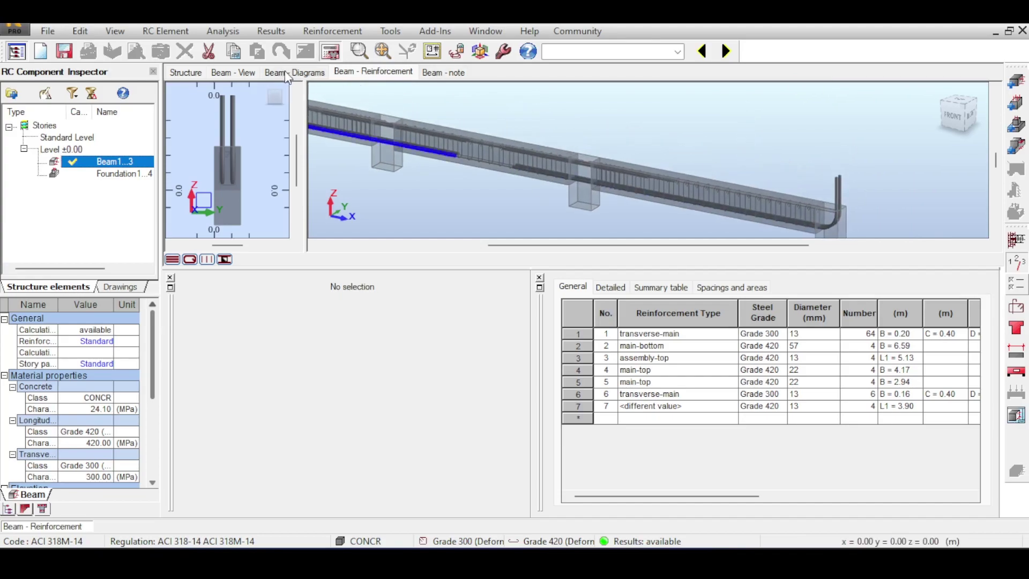
pyautogui.click(287, 73)
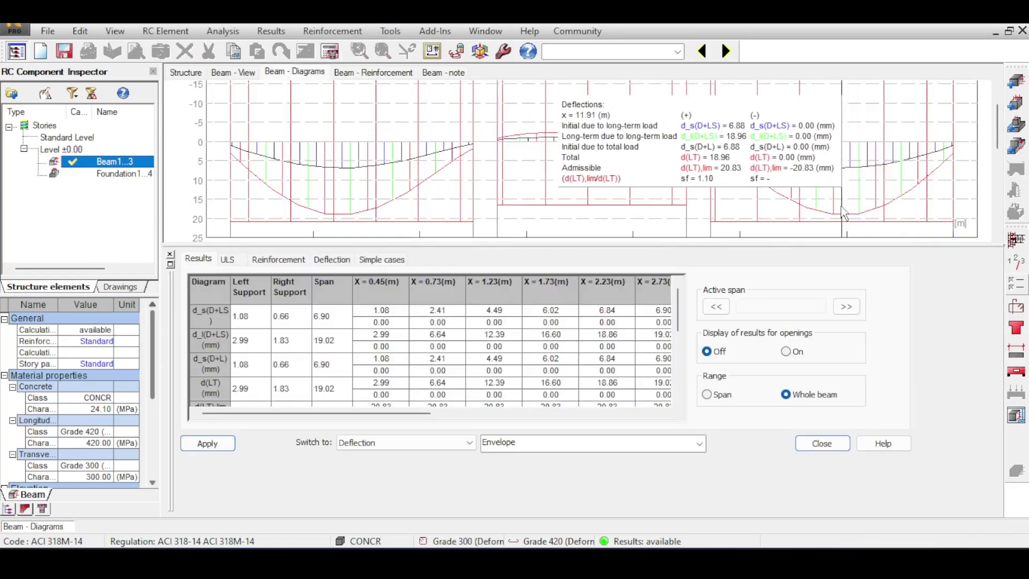
# - Examine the hooked bottom bars at the beam's last support in the 3D reinforcement view
pyautogui.click(373, 72)
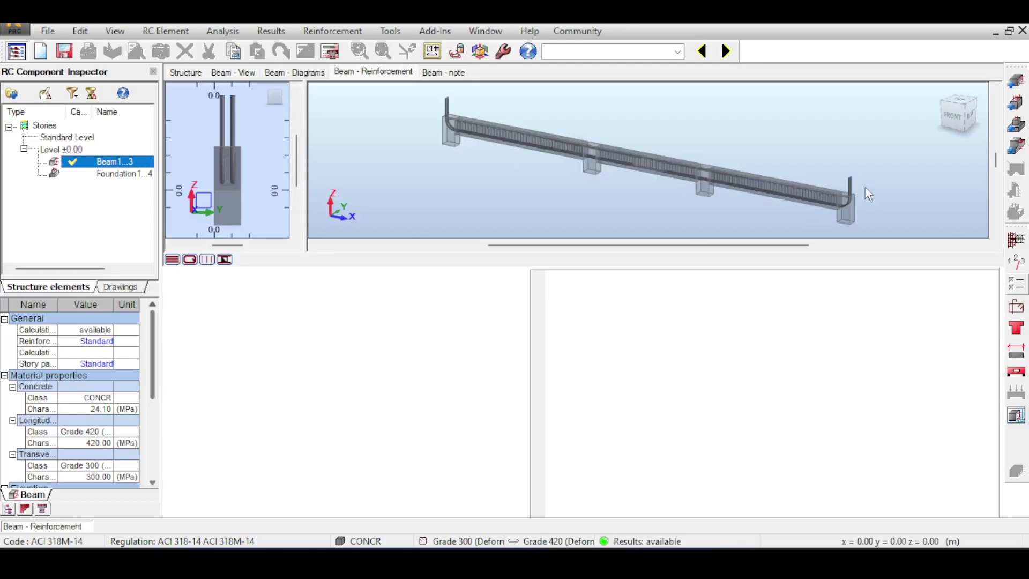
pyautogui.scroll(3, 868, 181)
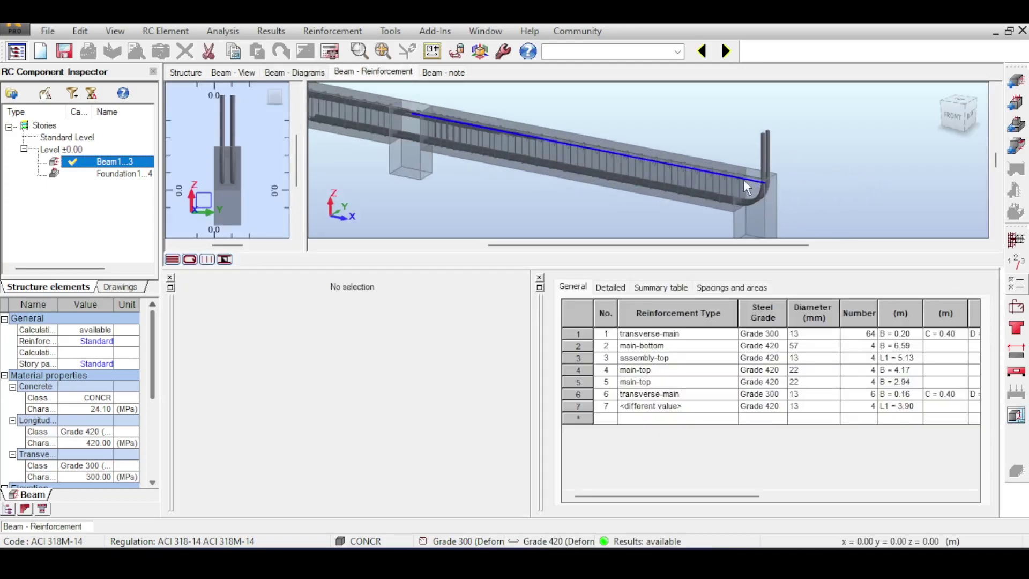
pyautogui.scroll(2, 734, 155)
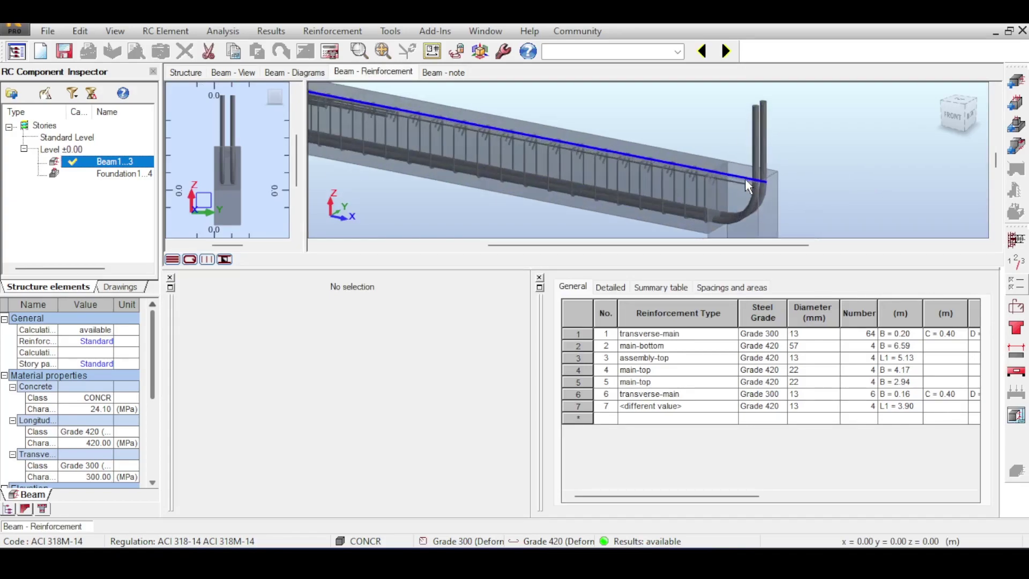
pyautogui.scroll(-2, 745, 178)
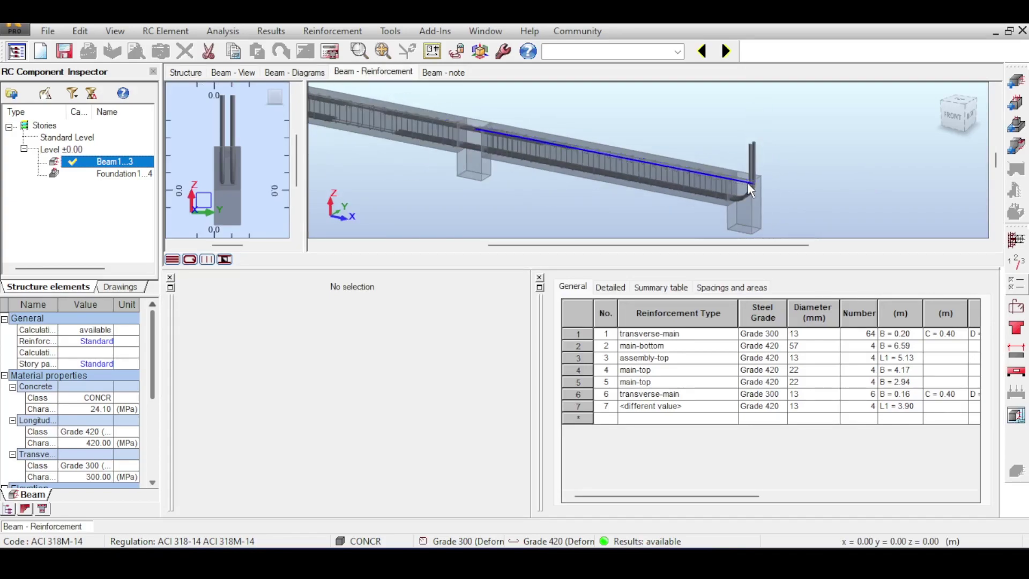
# - Recalculate the beam and inspect the redesigned reinforcement around the last support in 3D
pyautogui.click(330, 51)
pyautogui.click(561, 351)
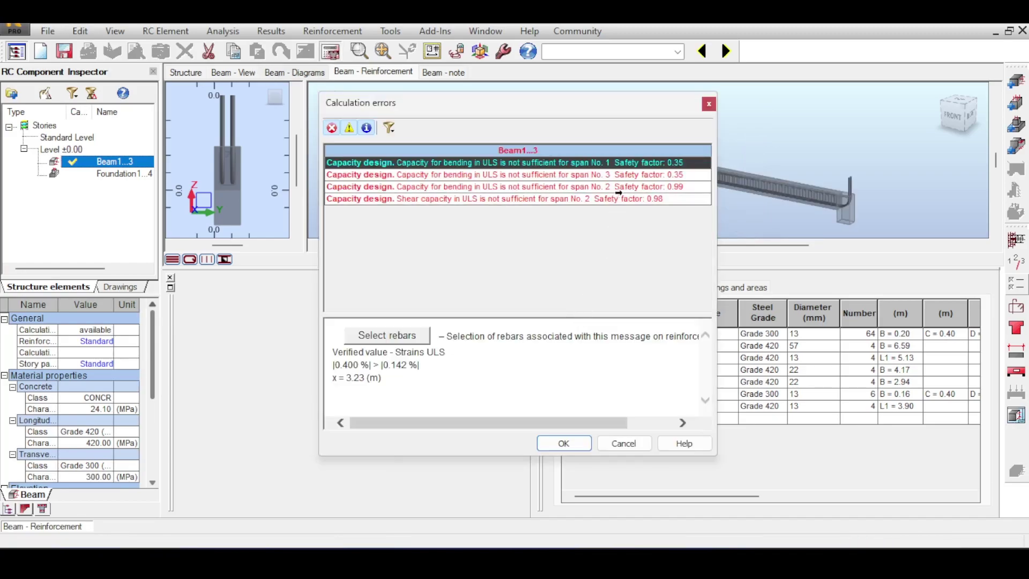
pyautogui.click(938, 125)
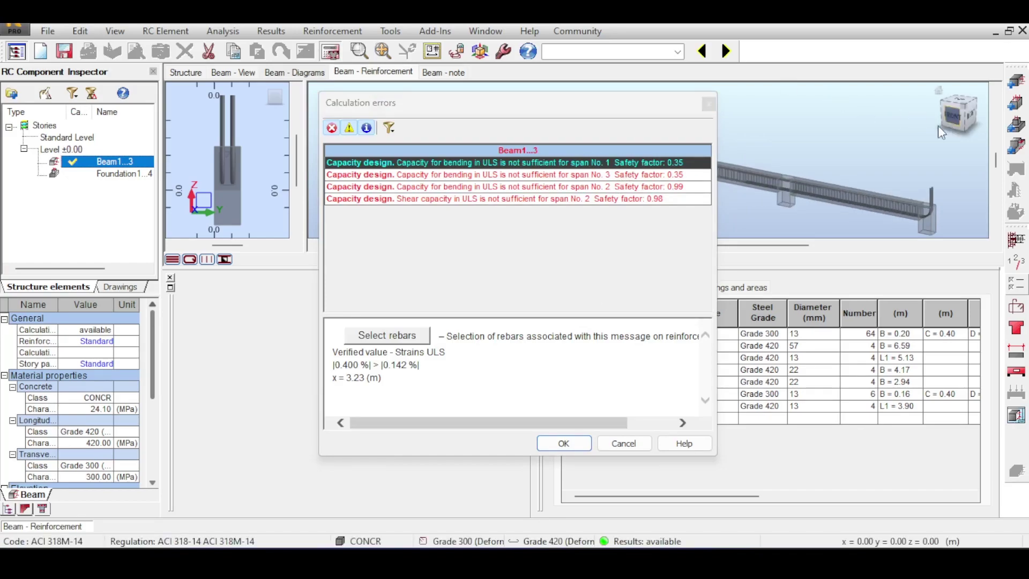
pyautogui.moveTo(929, 150); pyautogui.dragTo(804, 144, button='middle')
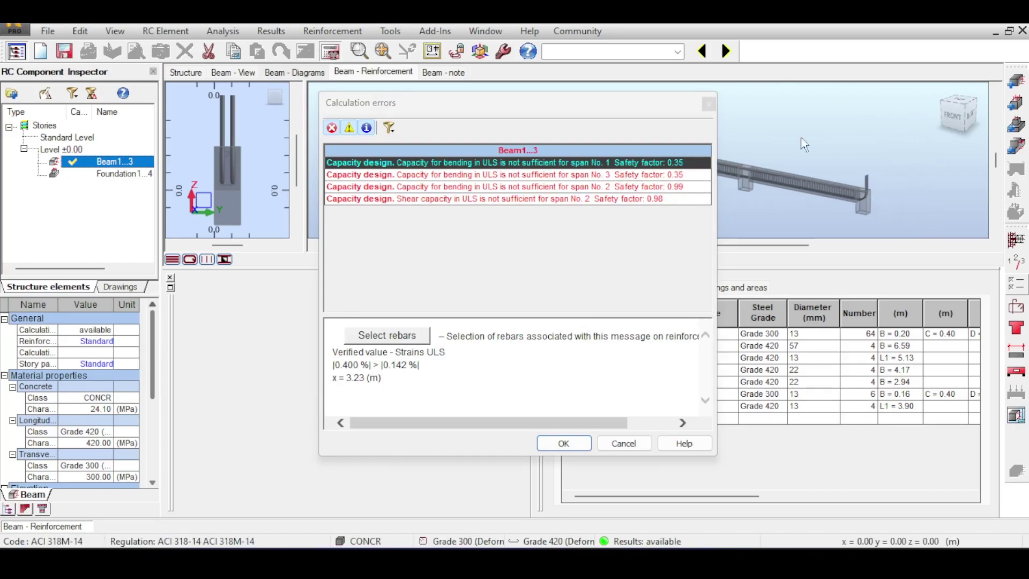
pyautogui.click(708, 104)
pyautogui.moveTo(773, 170)
pyautogui.mouseDown(button='middle')
pyautogui.moveTo(766, 142)
pyautogui.moveTo(793, 172)
pyautogui.mouseUp(button='middle')
pyautogui.scroll(6, 792, 169)
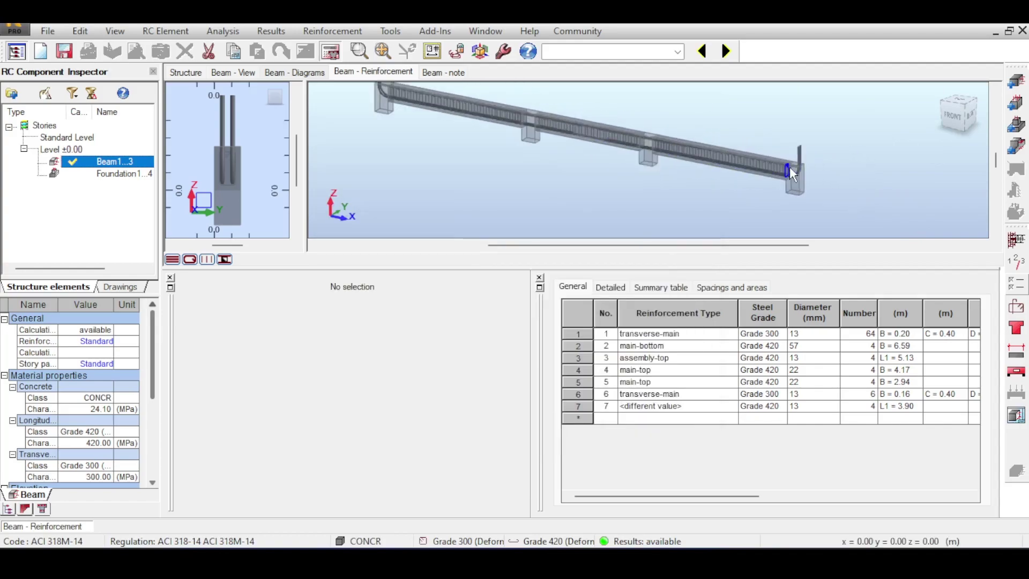
pyautogui.moveTo(822, 127); pyautogui.dragTo(780, 150, button='middle')
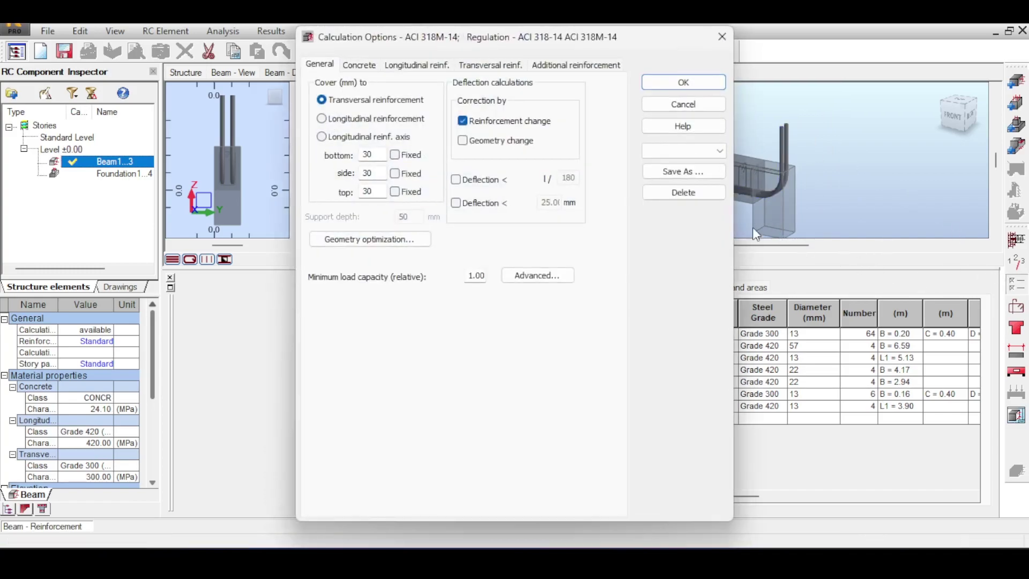
# - Disable deflection correction by reinforcement change, limit the deflection to 5 mm in the calculation options, and recalculate the beam
pyautogui.click(520, 123)
pyautogui.click(479, 208)
pyautogui.click(490, 181)
pyautogui.click(485, 206)
pyautogui.click(489, 189)
pyautogui.click(480, 208)
pyautogui.doubleClick(549, 203)
pyautogui.write('5')
pyautogui.click(644, 87)
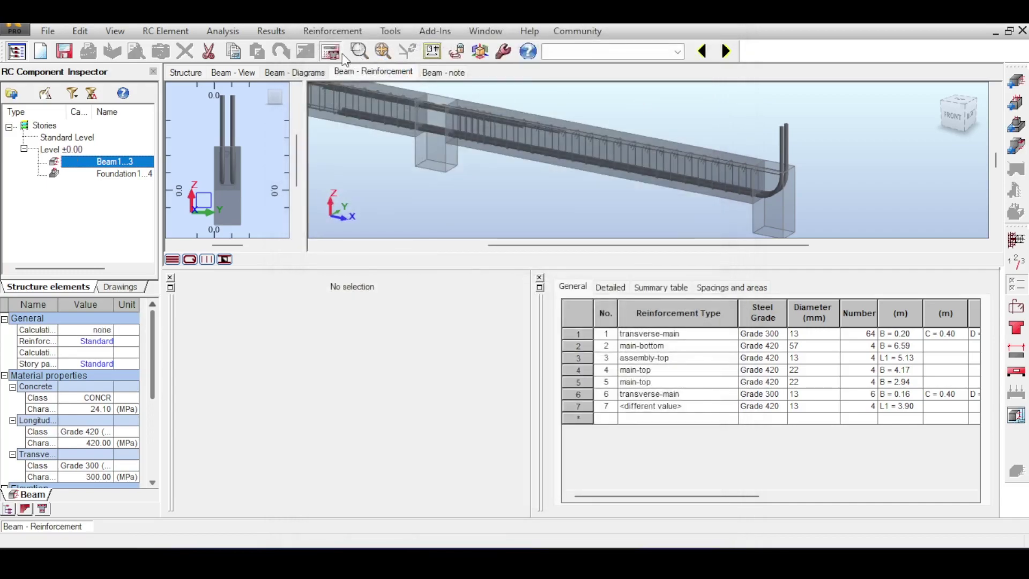
pyautogui.click(333, 54)
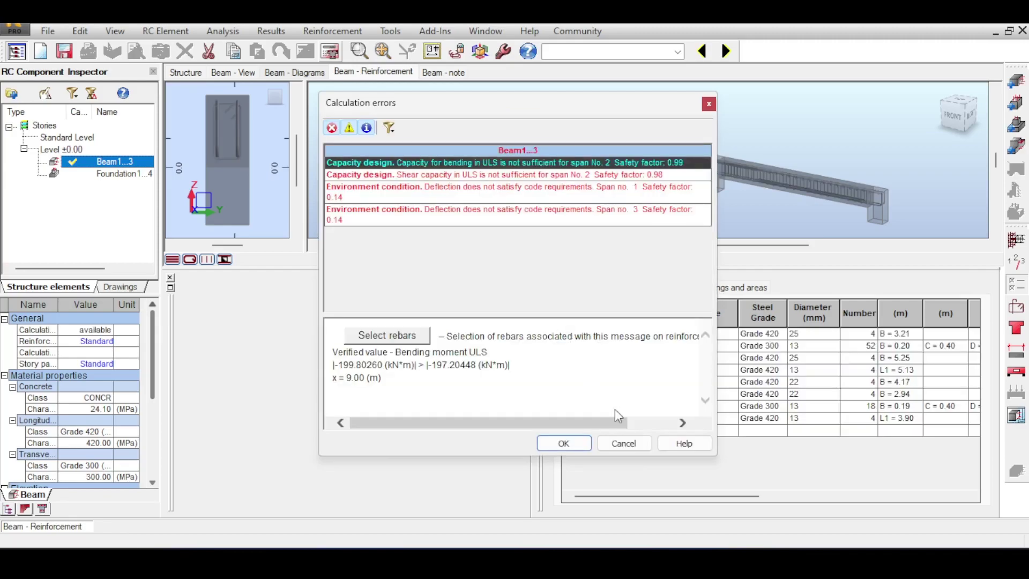
pyautogui.click(564, 443)
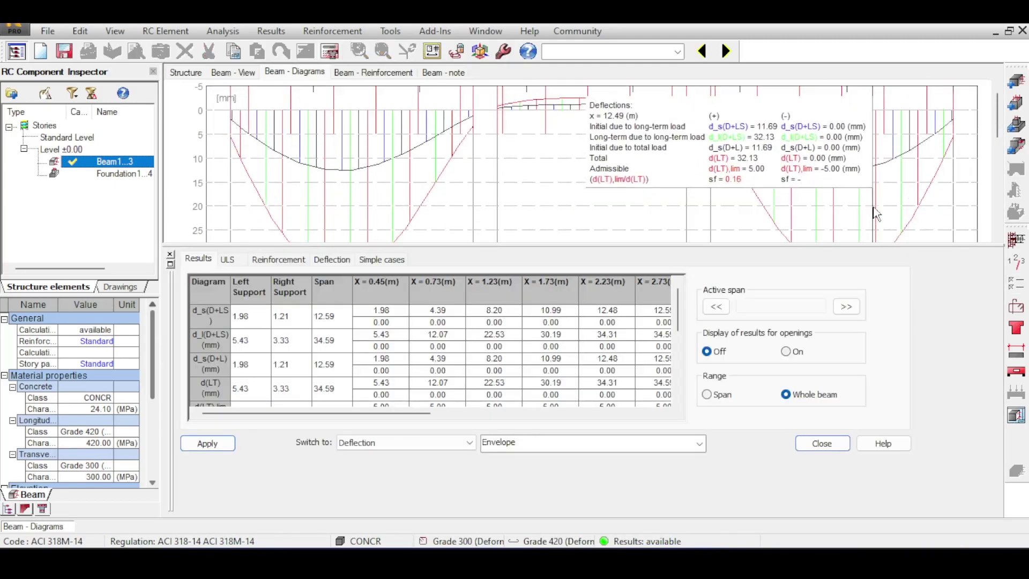
# - Compare the deflection diagram of all three spans with the admissible 5 mm limit
pyautogui.scroll(-5, 921, 103)
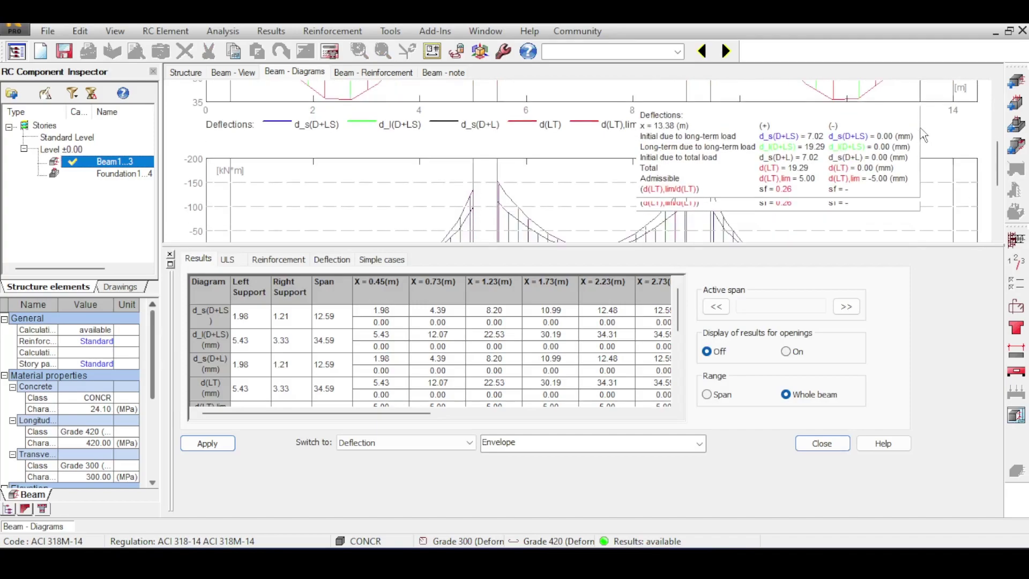
pyautogui.scroll(5, 941, 97)
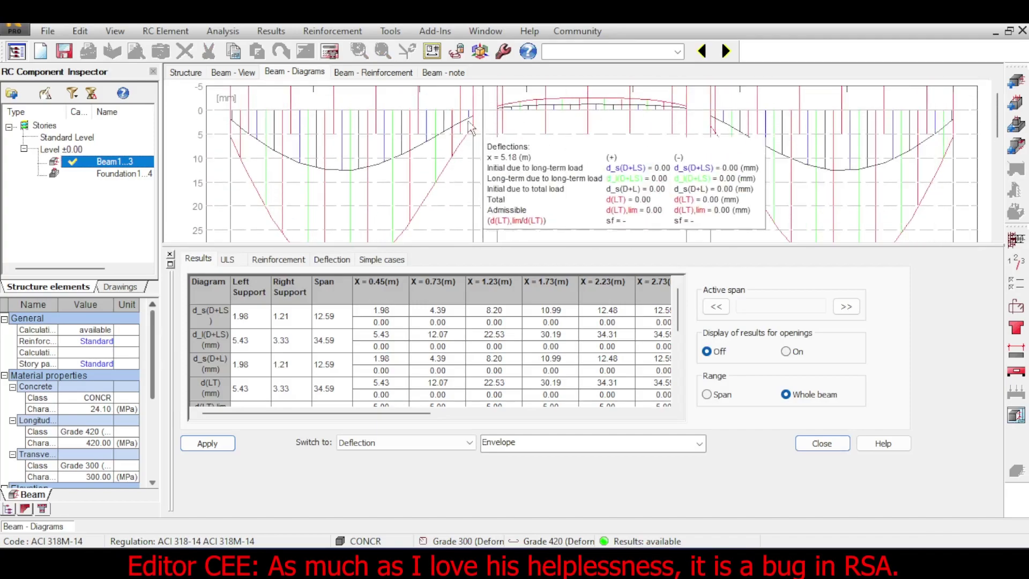
pyautogui.scroll(-1, 513, 151)
pyautogui.scroll(-4, 515, 151)
pyautogui.scroll(5, 547, 139)
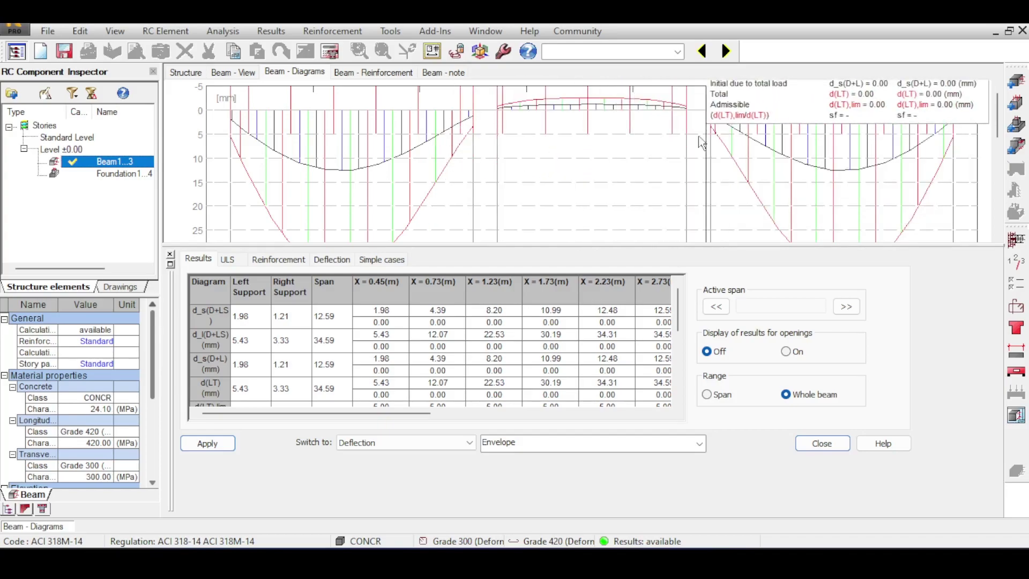
pyautogui.scroll(-2, 696, 155)
pyautogui.scroll(2, 771, 157)
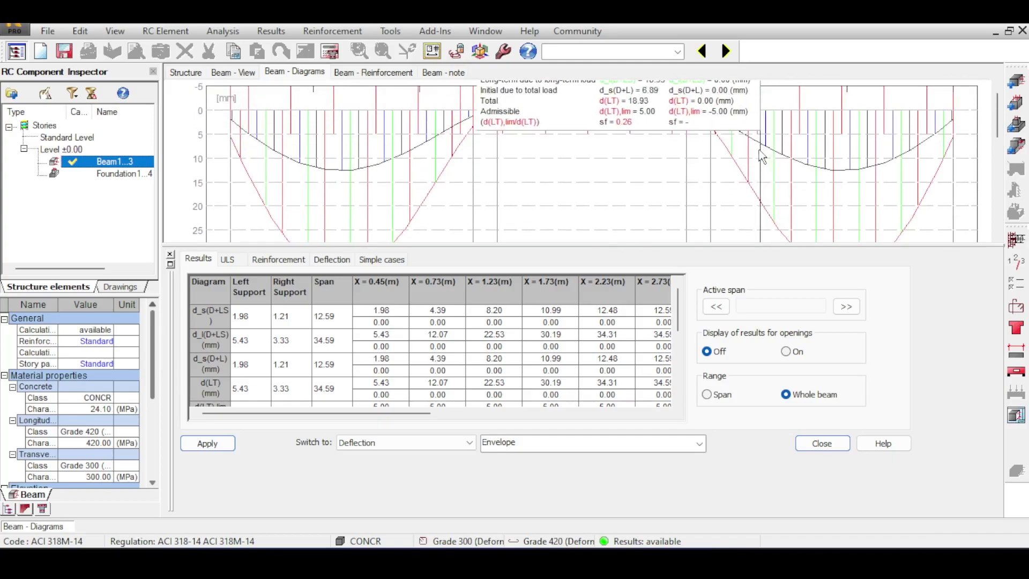
pyautogui.scroll(-2, 611, 134)
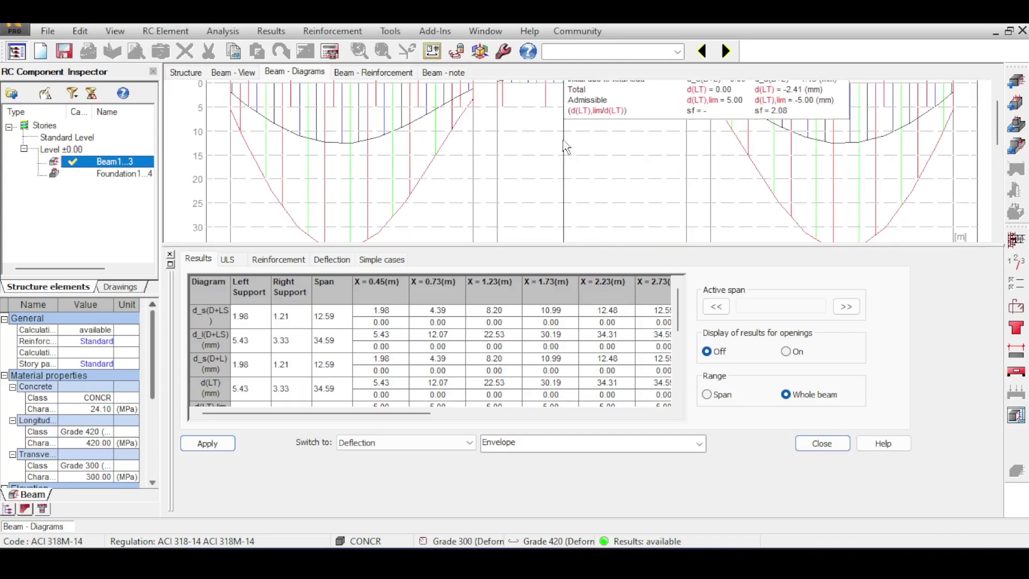
pyautogui.scroll(2, 566, 182)
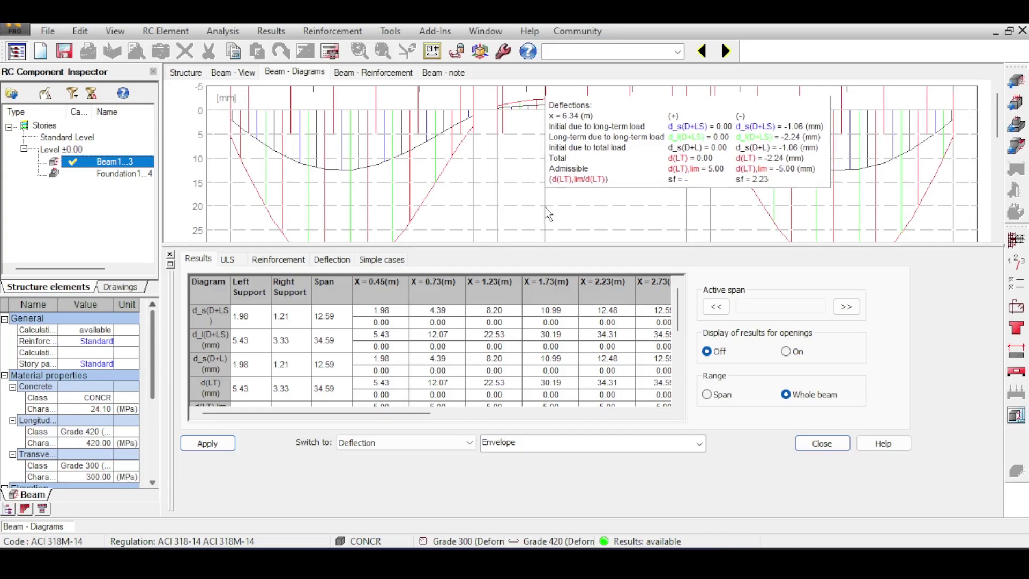
# - Turn off the 5 mm deflection limit in the calculation options and recalculate the beam
pyautogui.click(240, 76)
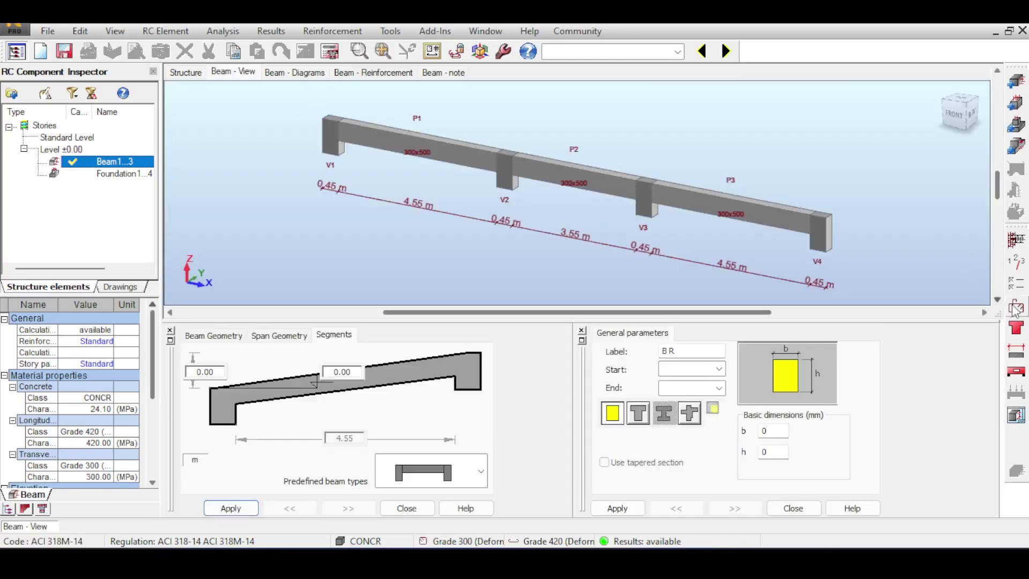
pyautogui.click(1015, 308)
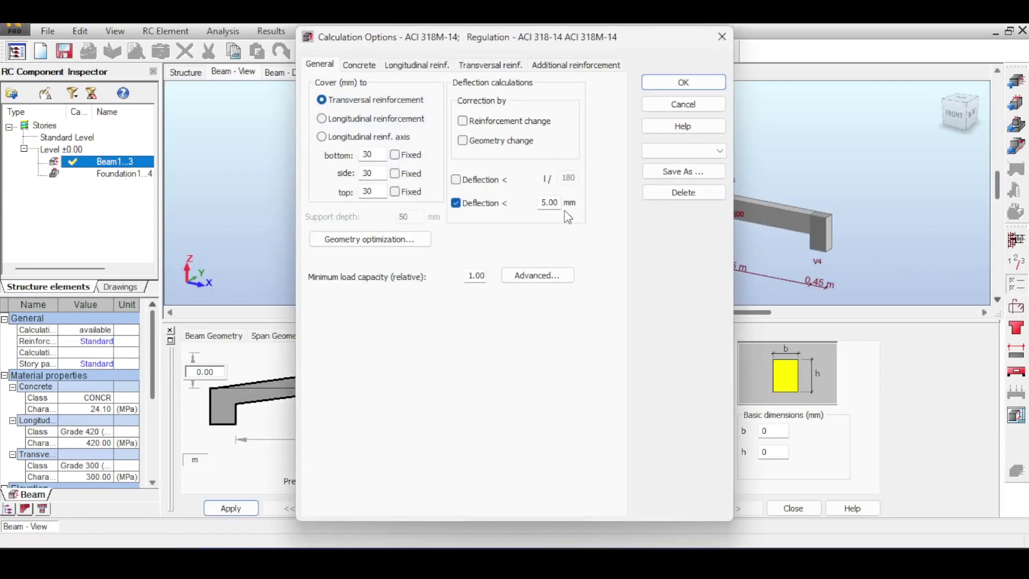
pyautogui.click(472, 209)
pyautogui.click(478, 185)
pyautogui.click(478, 185)
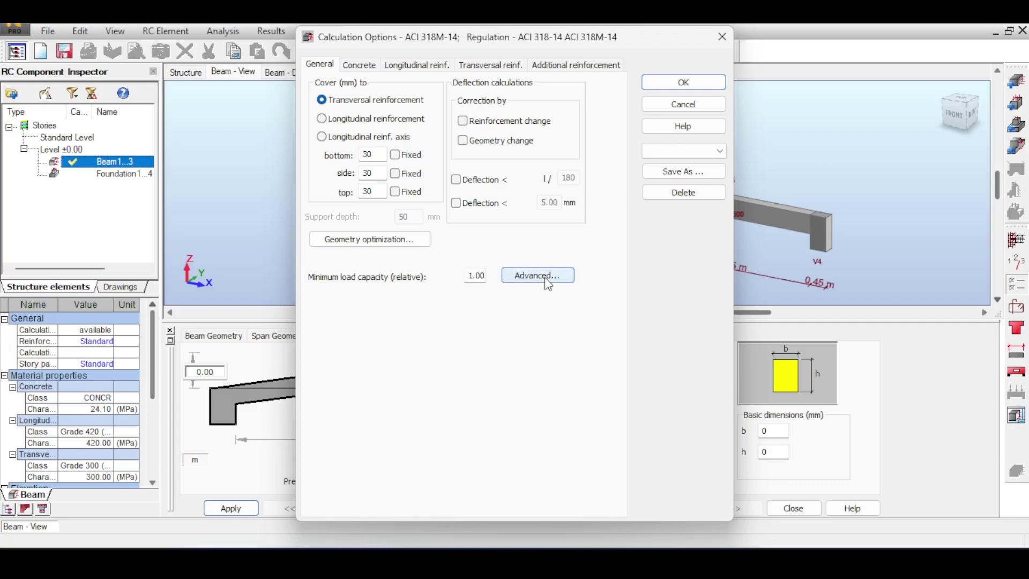
pyautogui.click(697, 82)
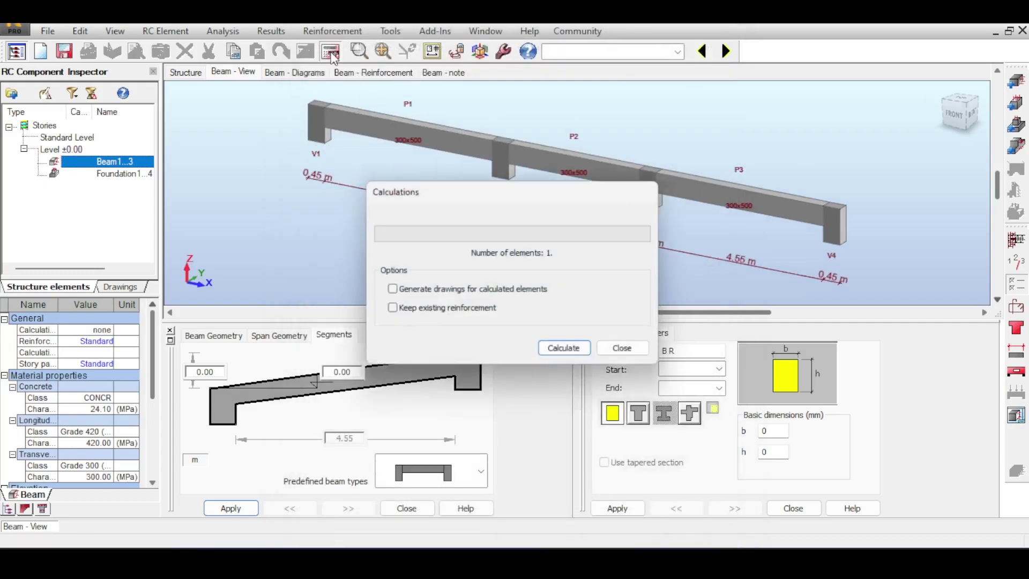
pyautogui.click(563, 352)
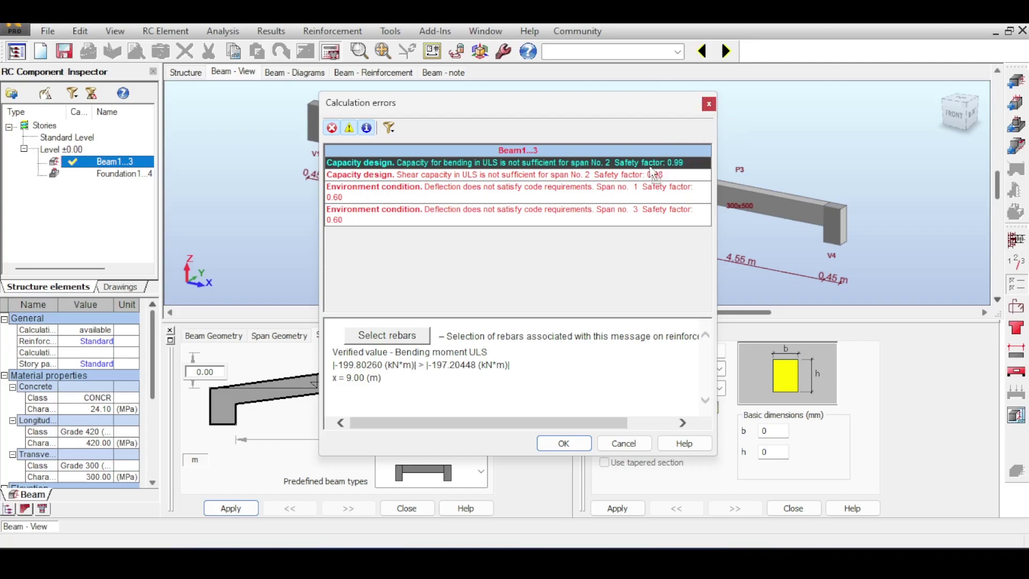
pyautogui.click(709, 104)
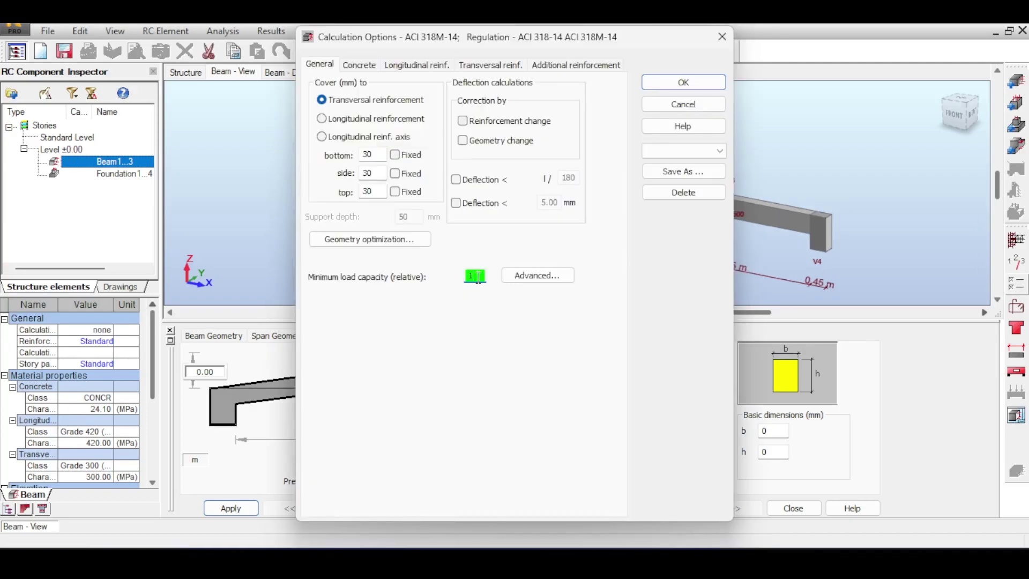
# - Set the minimum relative load capacity to 1.10 and recalculate the beam
pyautogui.click(651, 83)
pyautogui.click(339, 51)
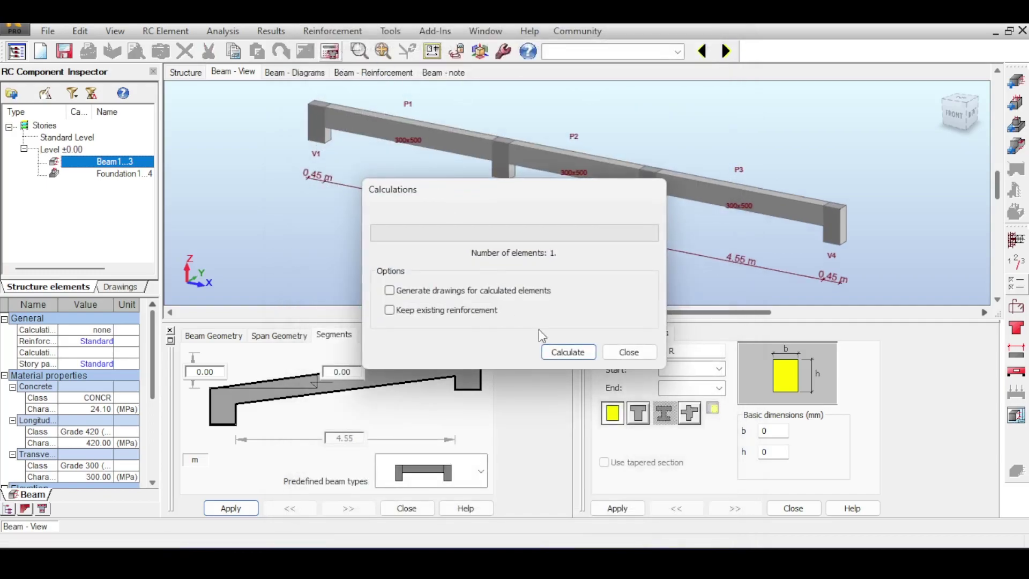
pyautogui.click(563, 349)
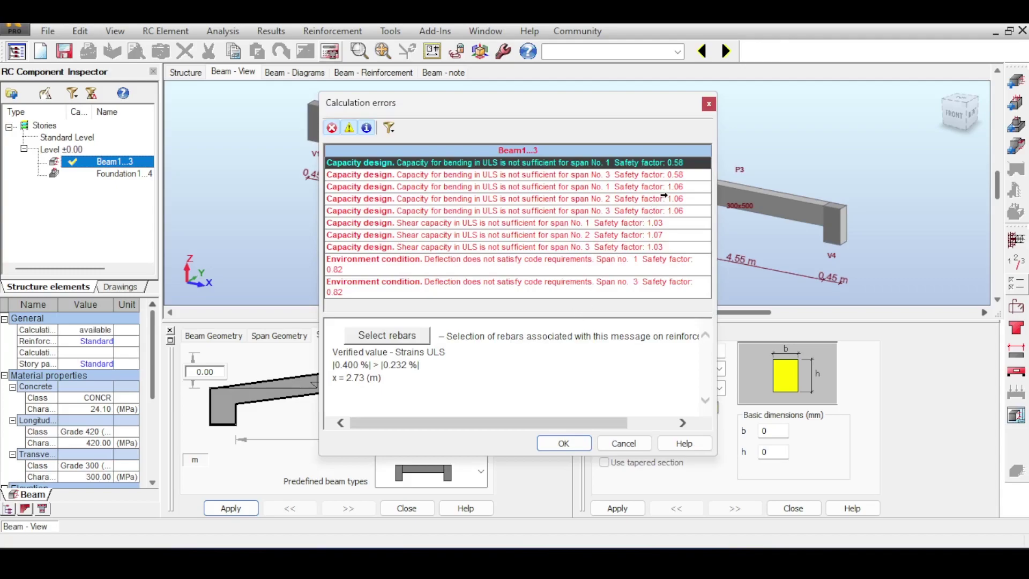
pyautogui.click(709, 104)
# - Reopen the calculation options and select the minimum load capacity value
pyautogui.rightClick(670, 102)
pyautogui.click(1018, 291)
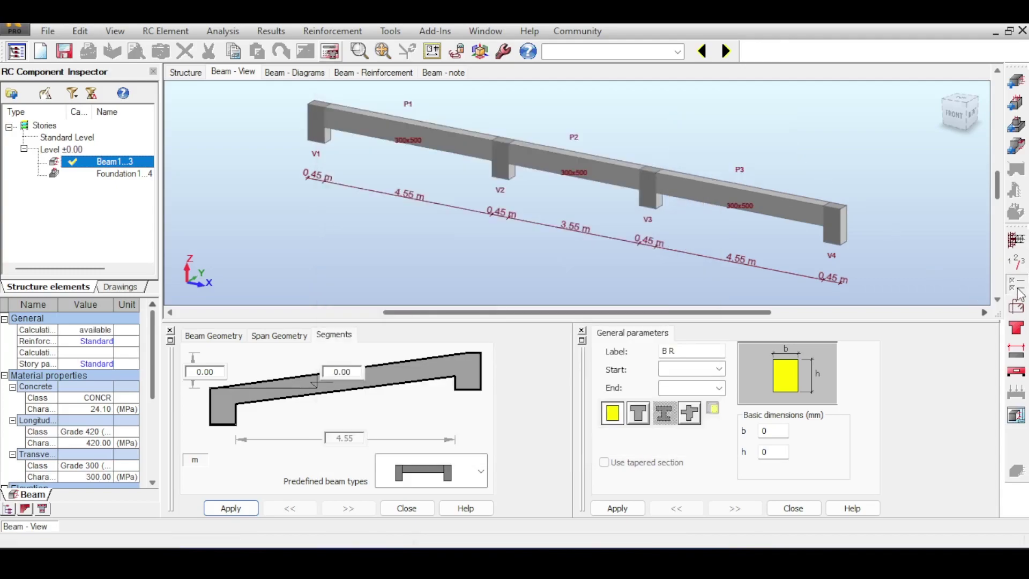
pyautogui.click(1016, 292)
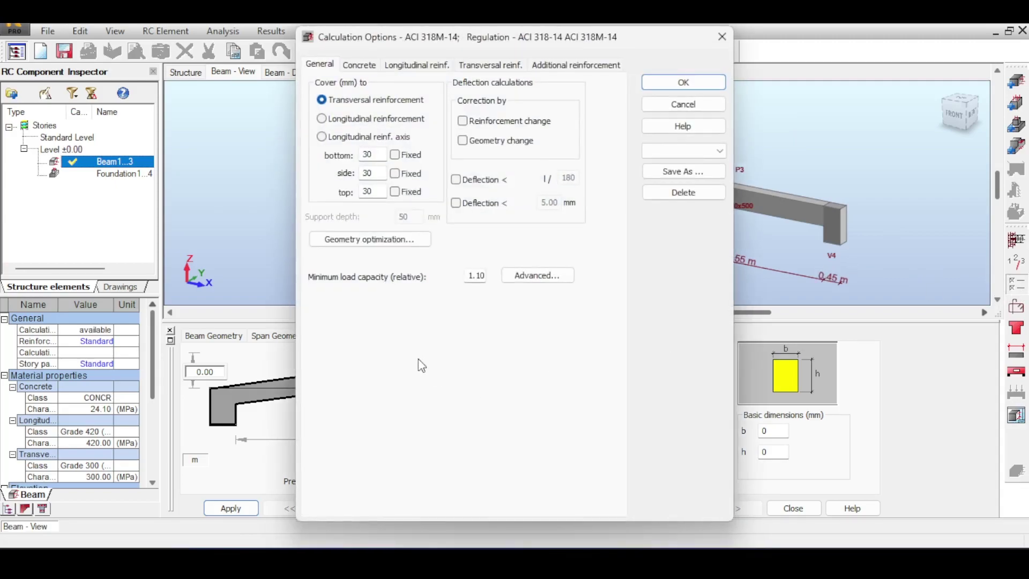
pyautogui.doubleClick(479, 275)
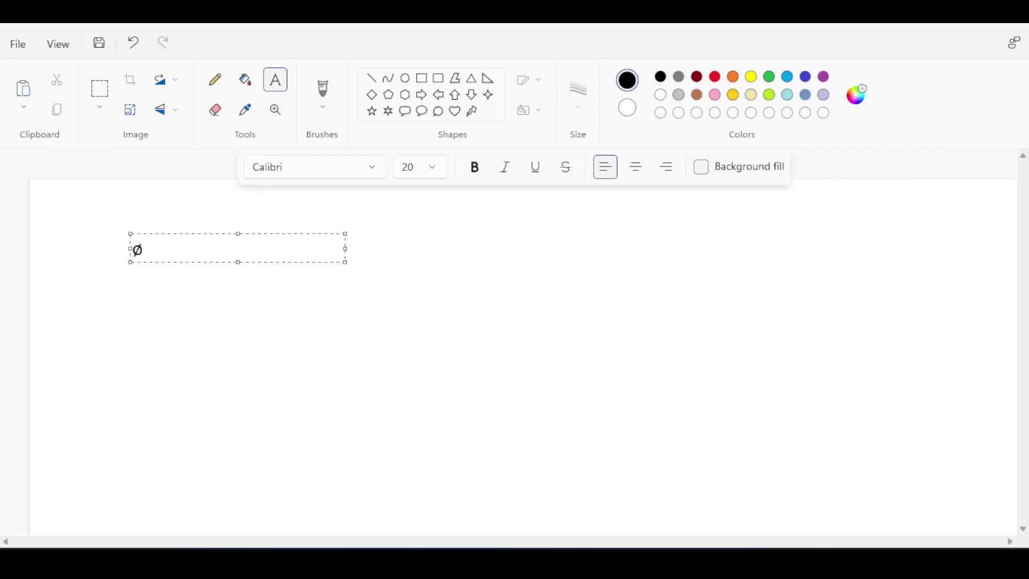
# - In Paint, write the strength condition "øMn >= Mu" as the first line of the text box
pyautogui.write('Mn ?')
pyautogui.press('BackSpace')
pyautogui.write('>= Mu')
pyautogui.press('Return')
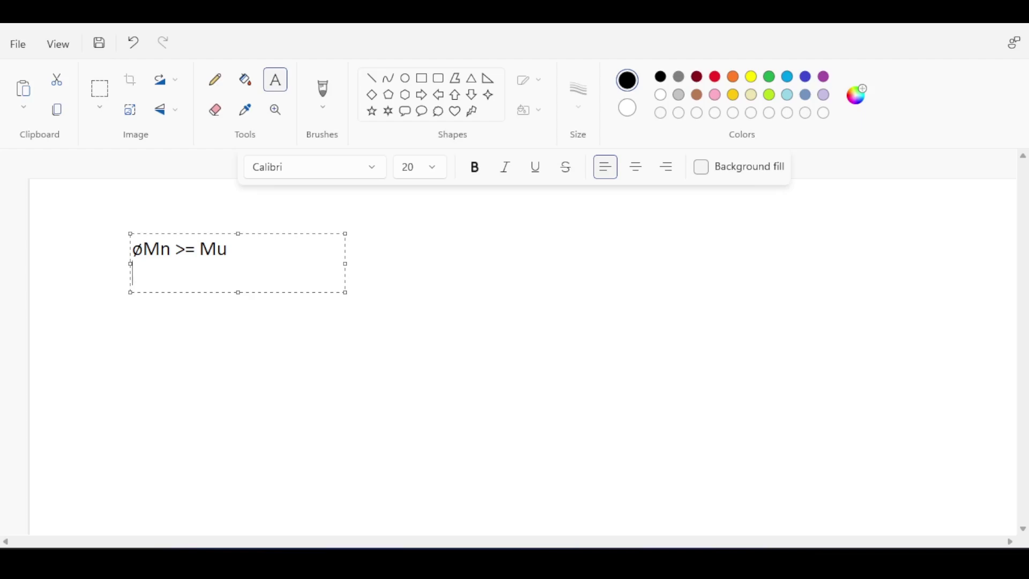
# - Add the capacity ratio "øMn / Mu >= 1.0 --> 1.1" as the second line and enlarge the text box
pyautogui.write('Mn / Mu >')
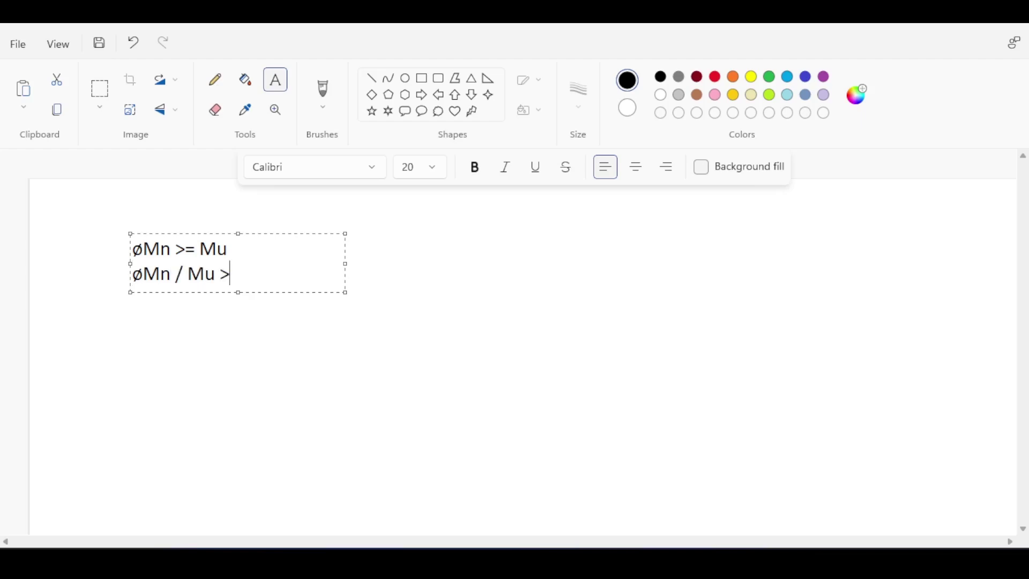
pyautogui.write('= 1.0')
pyautogui.moveTo(280, 277); pyautogui.dragTo(251, 278)
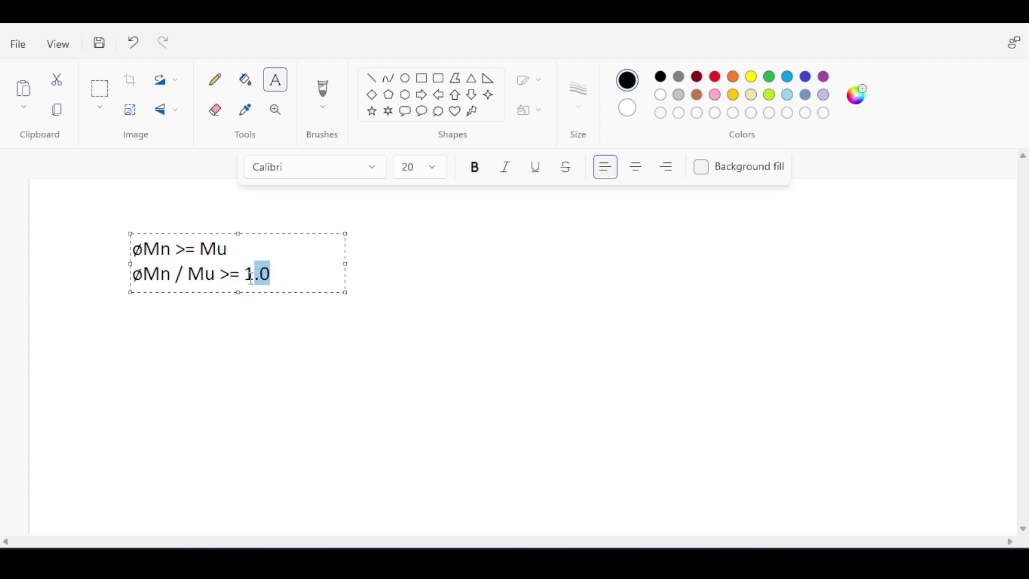
pyautogui.click(277, 276)
pyautogui.write('-->')
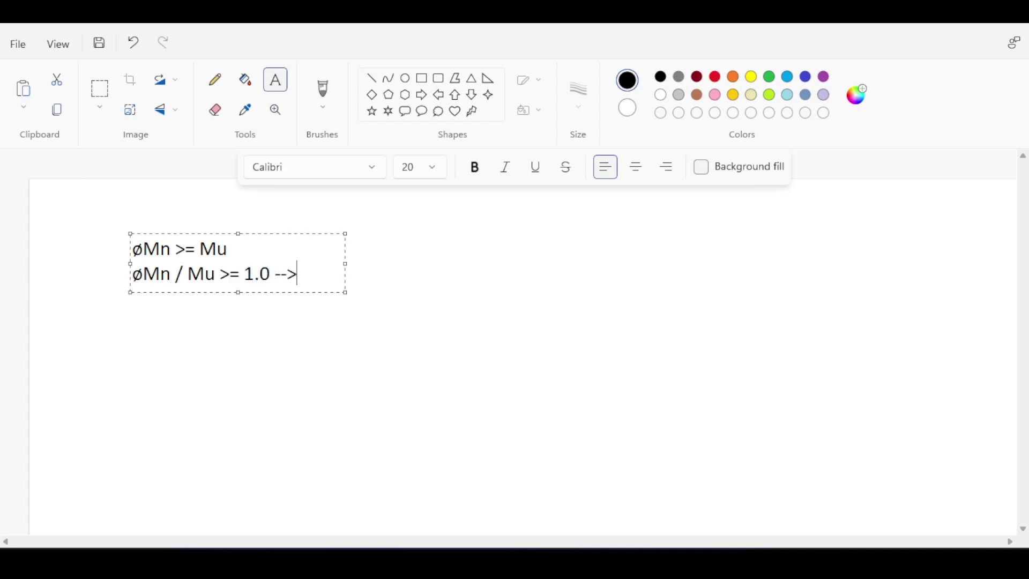
pyautogui.write(' 1.1')
pyautogui.moveTo(346, 294); pyautogui.dragTo(388, 347)
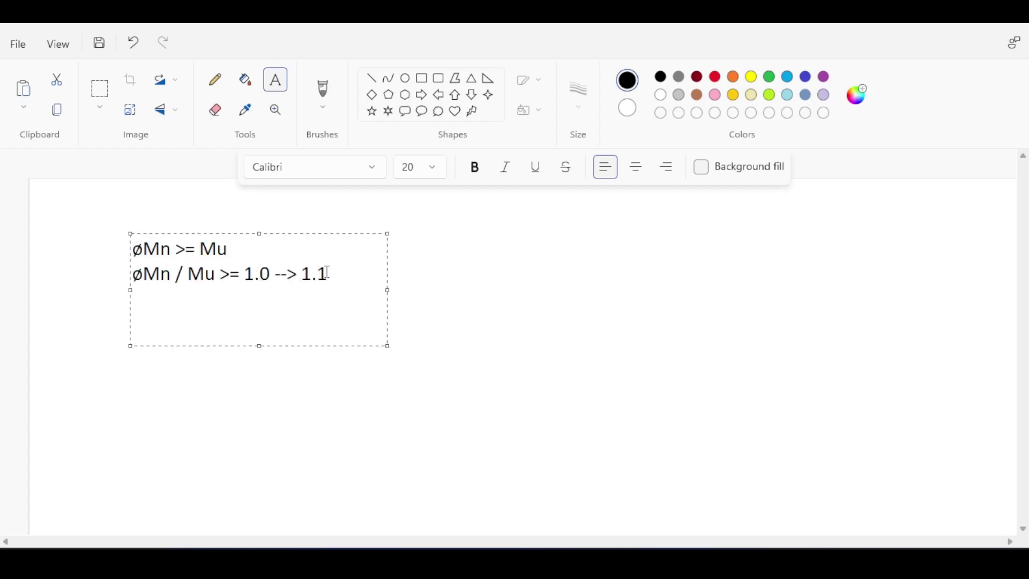
pyautogui.click(579, 471)
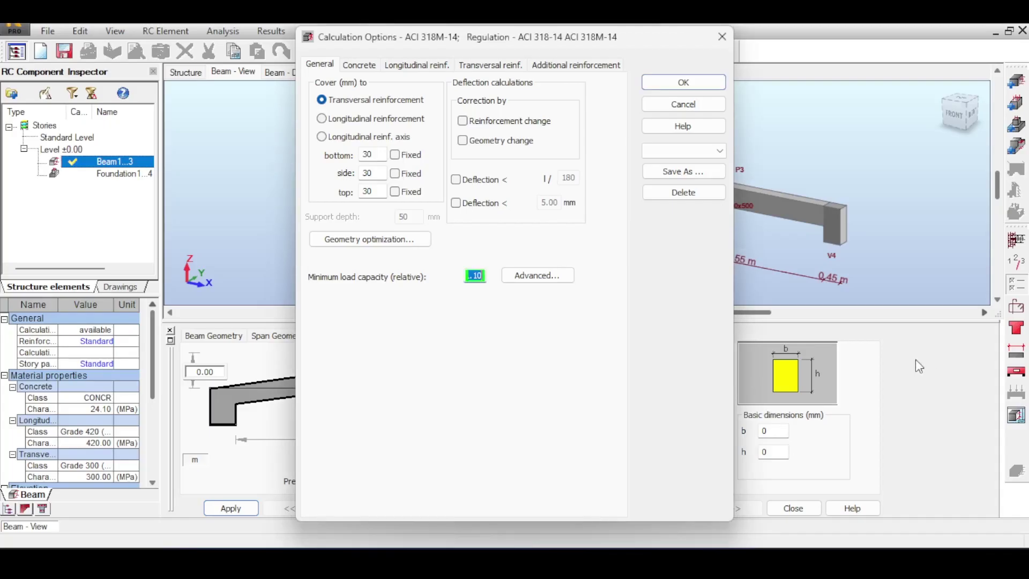
# - Accept the calculation options with a minimum relative load capacity of 1.10 and recalculate the beam
pyautogui.click(684, 82)
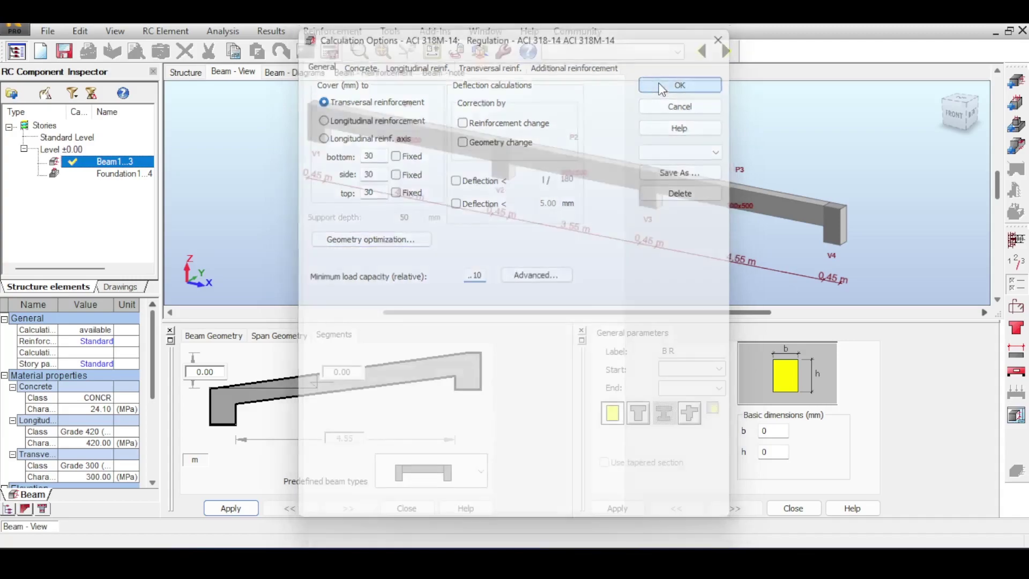
pyautogui.click(331, 50)
pyautogui.click(567, 351)
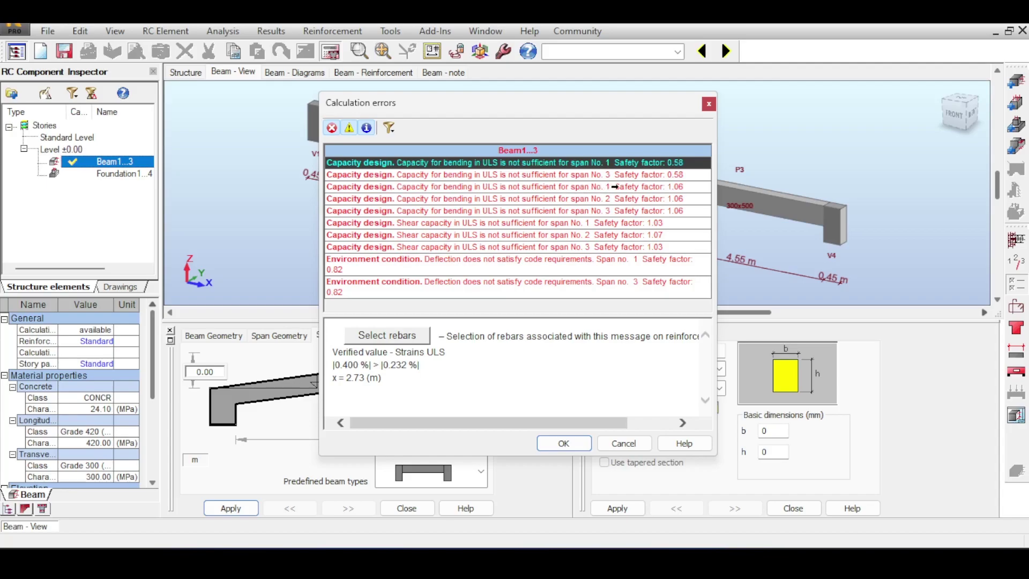
# - Examine the ULS bending capacity error details for spans 1, 2 and 3, and close the calculation errors list
pyautogui.click(674, 189)
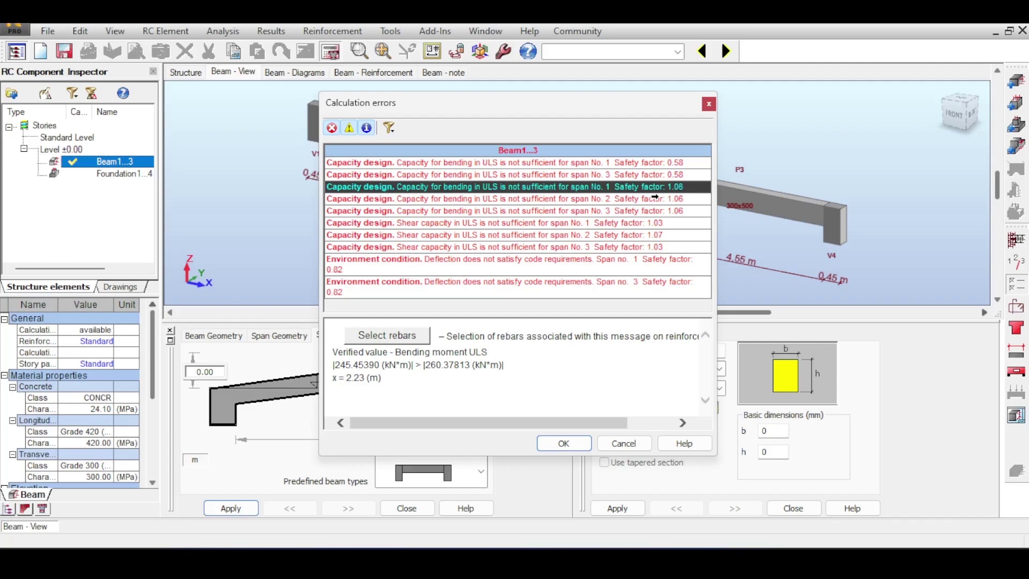
pyautogui.press('Down')
pyautogui.press('Down')
pyautogui.press('Down')
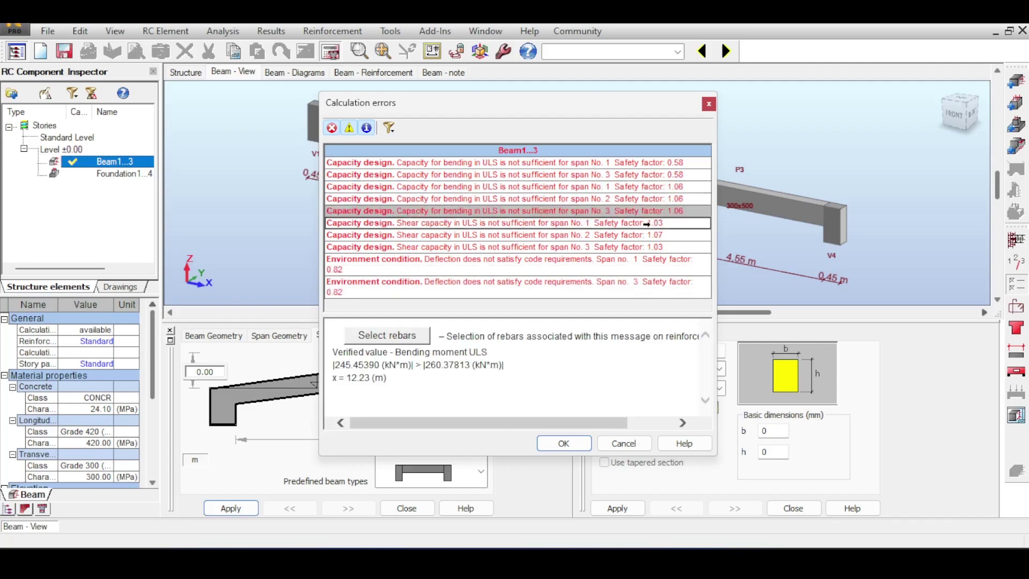
pyautogui.click(709, 104)
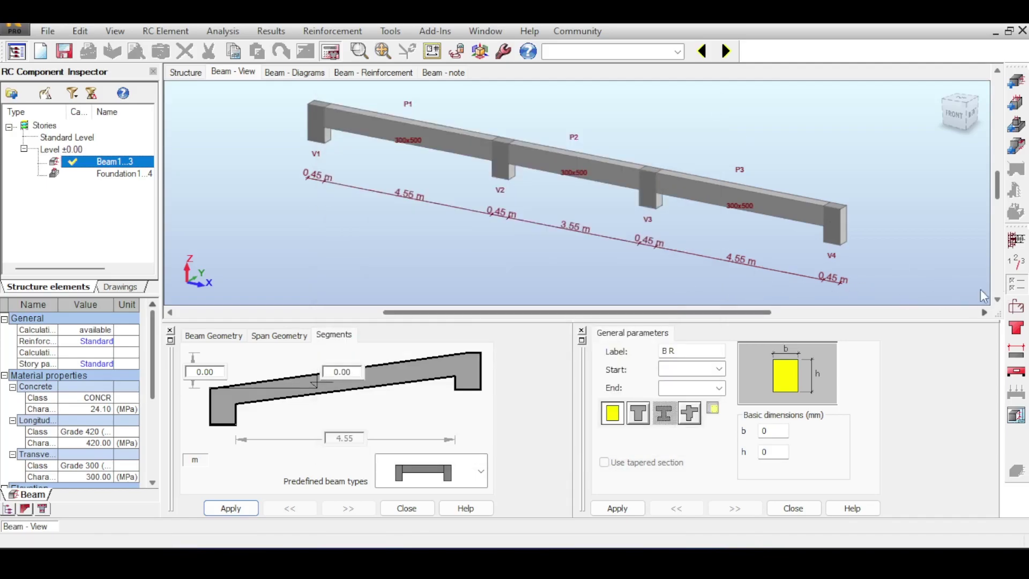
# - Set the minimum relative load capacity to 1.0, recalculate the beam, and dismiss the calculation errors list
pyautogui.click(1010, 287)
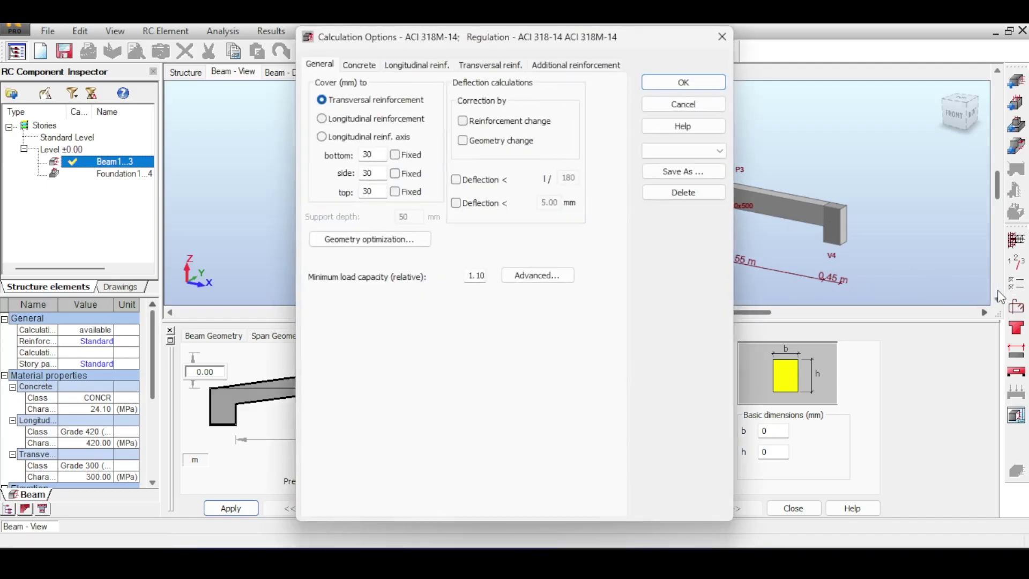
pyautogui.doubleClick(479, 276)
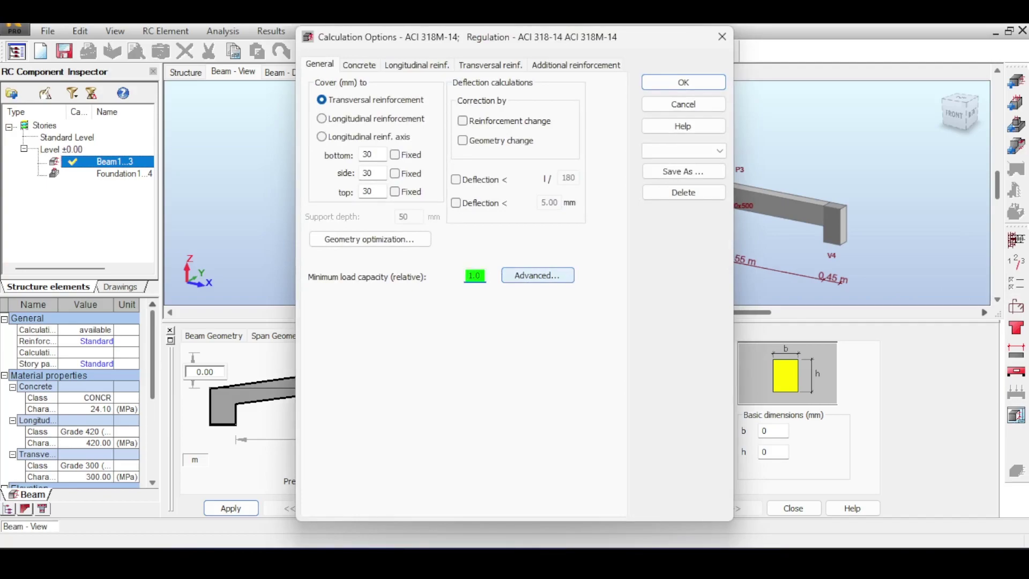
pyautogui.doubleClick(486, 274)
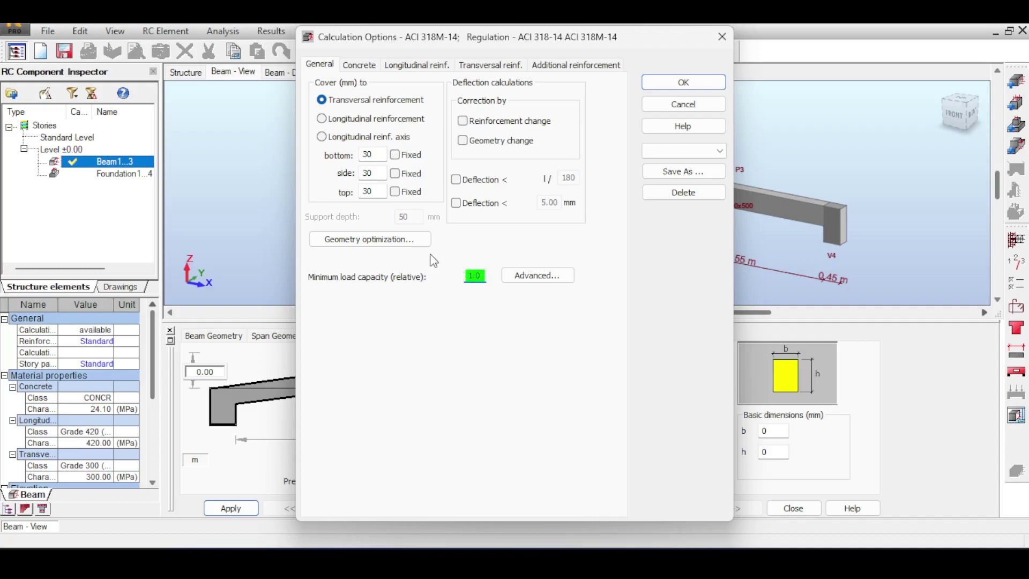
pyautogui.click(674, 82)
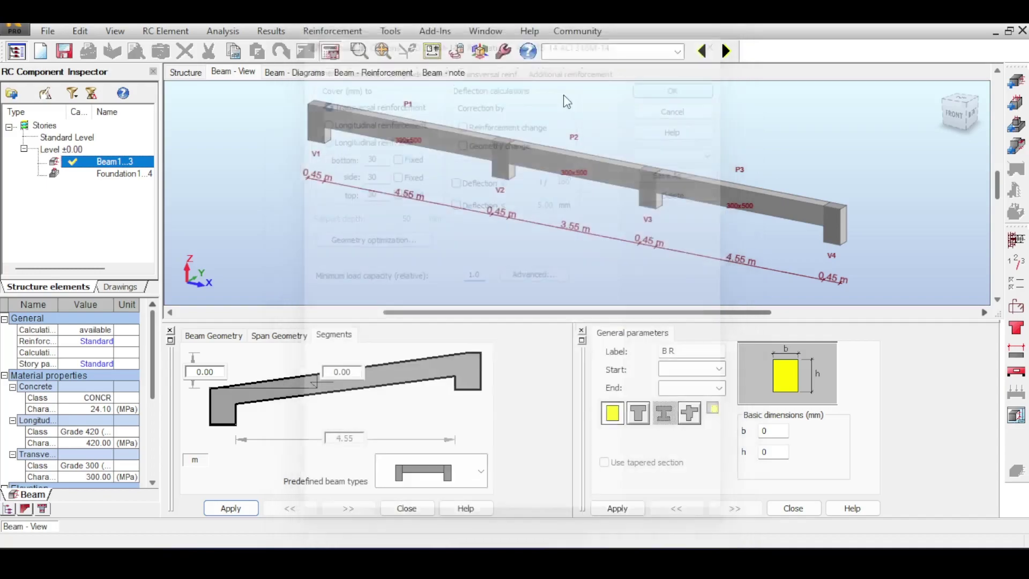
pyautogui.click(331, 52)
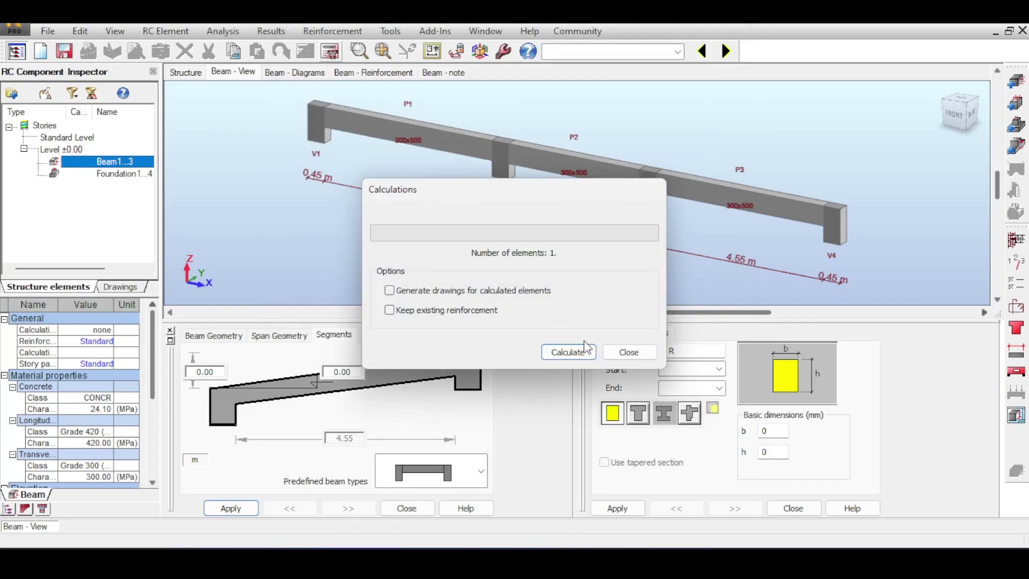
pyautogui.click(585, 345)
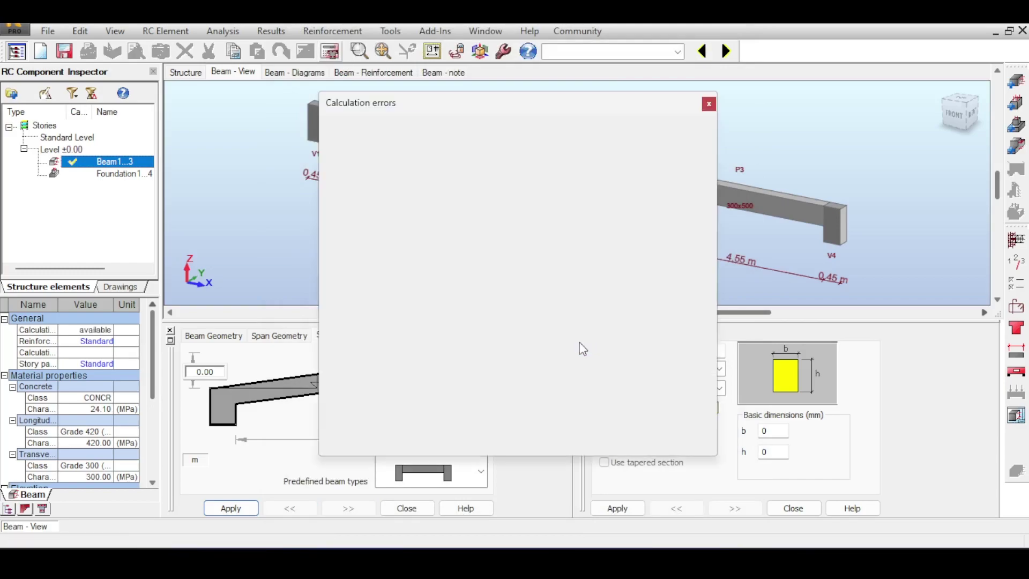
pyautogui.click(633, 448)
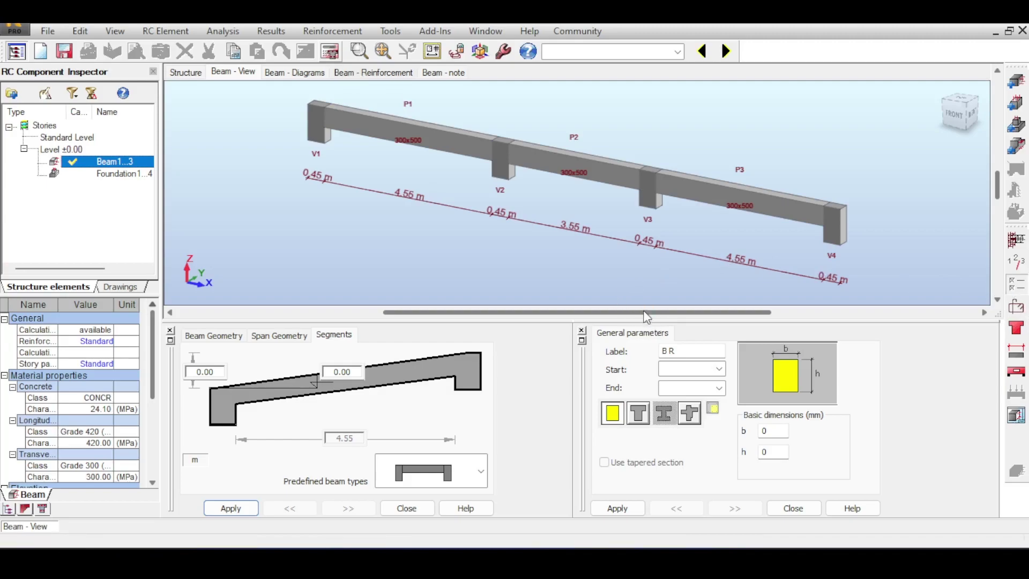
# - Examine the geometry optimization settings in the calculation options and close them without changes
pyautogui.hotkey('ctrl', 'shift', 'o')
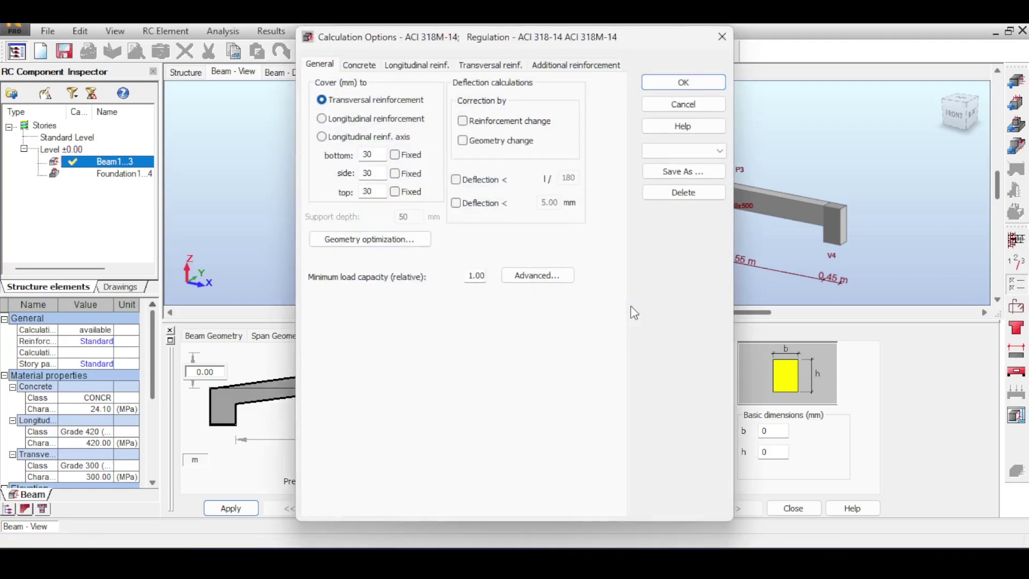
pyautogui.click(391, 241)
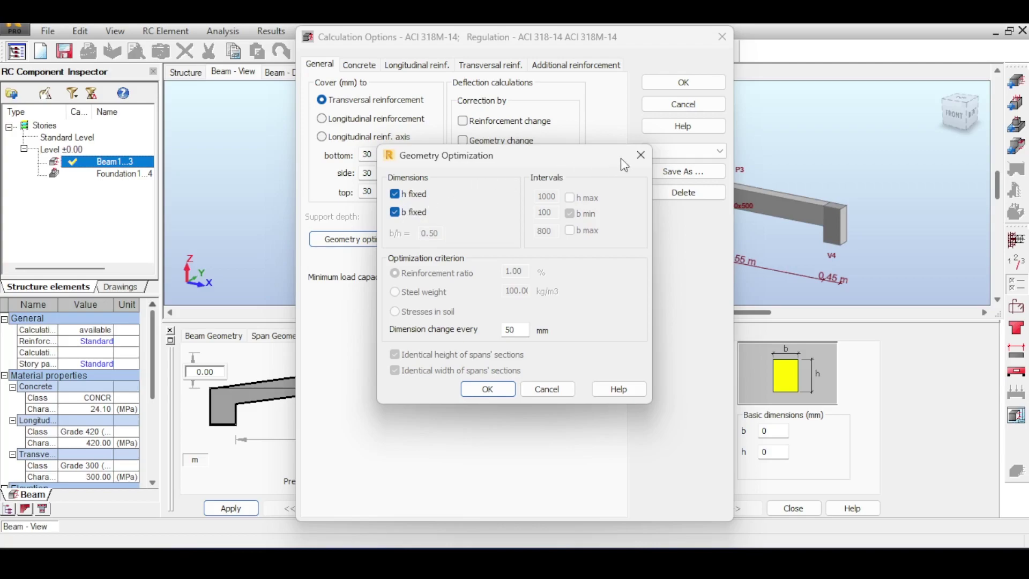
pyautogui.click(640, 154)
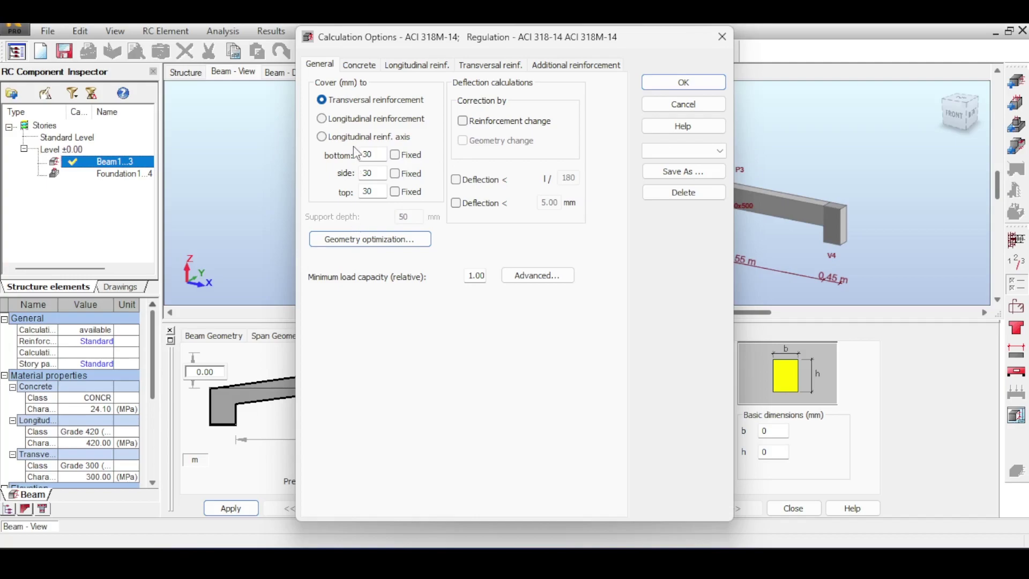
# - Try the CONCR_4.5 concrete in the beam's calculation options and discard the change
pyautogui.click(374, 69)
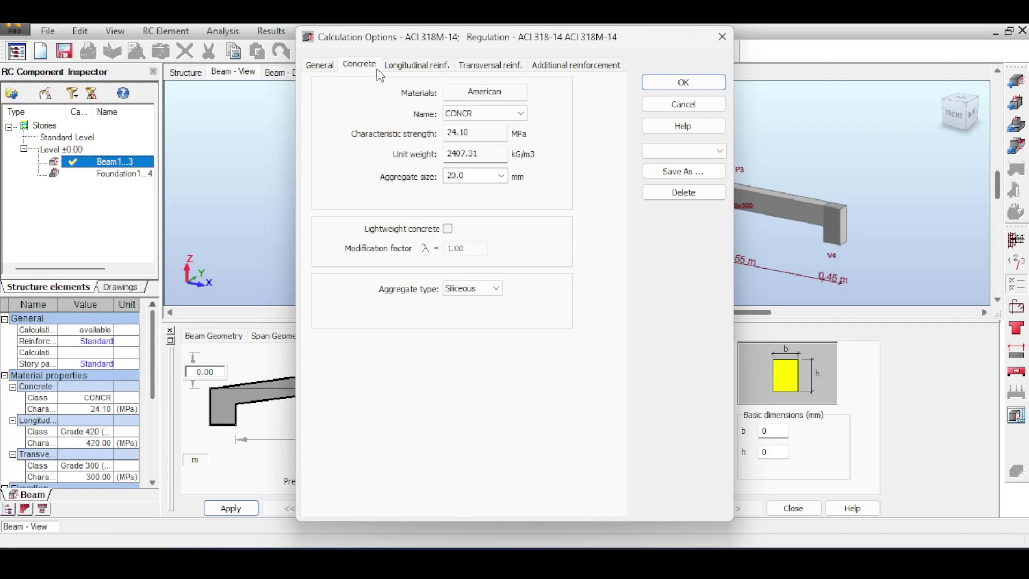
pyautogui.click(503, 155)
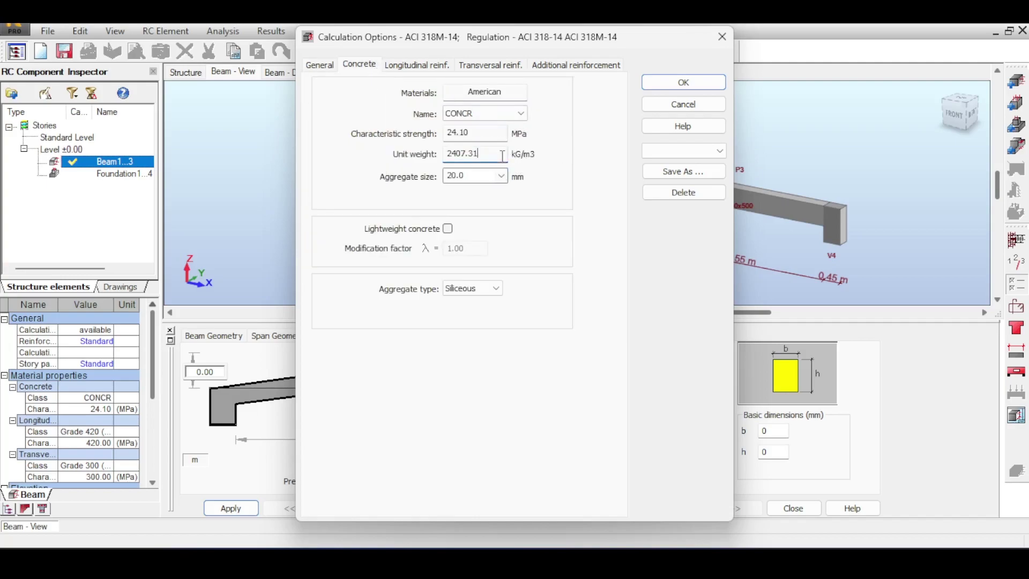
pyautogui.doubleClick(472, 133)
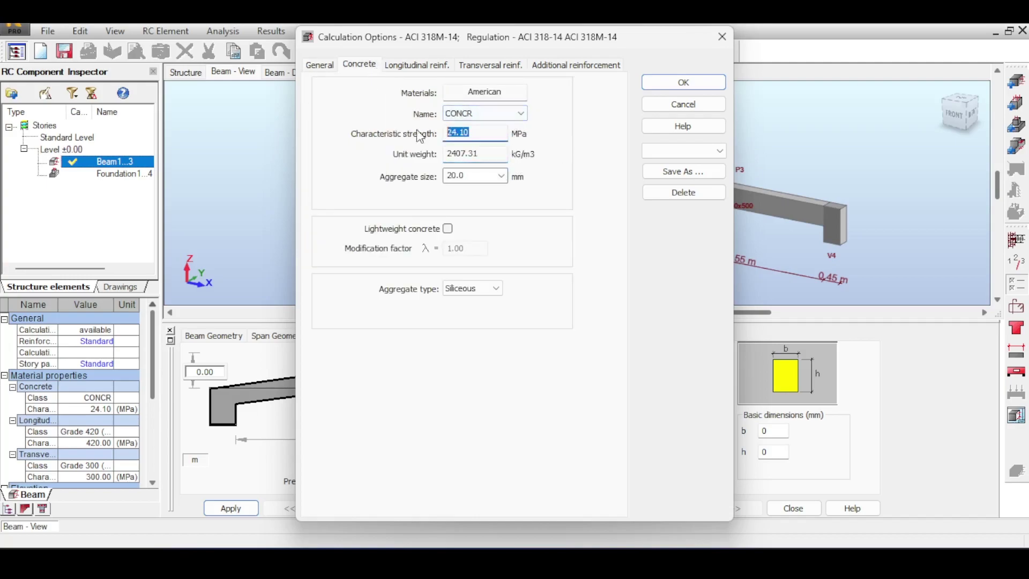
pyautogui.click(519, 115)
pyautogui.click(503, 147)
pyautogui.scroll(-2, 511, 118)
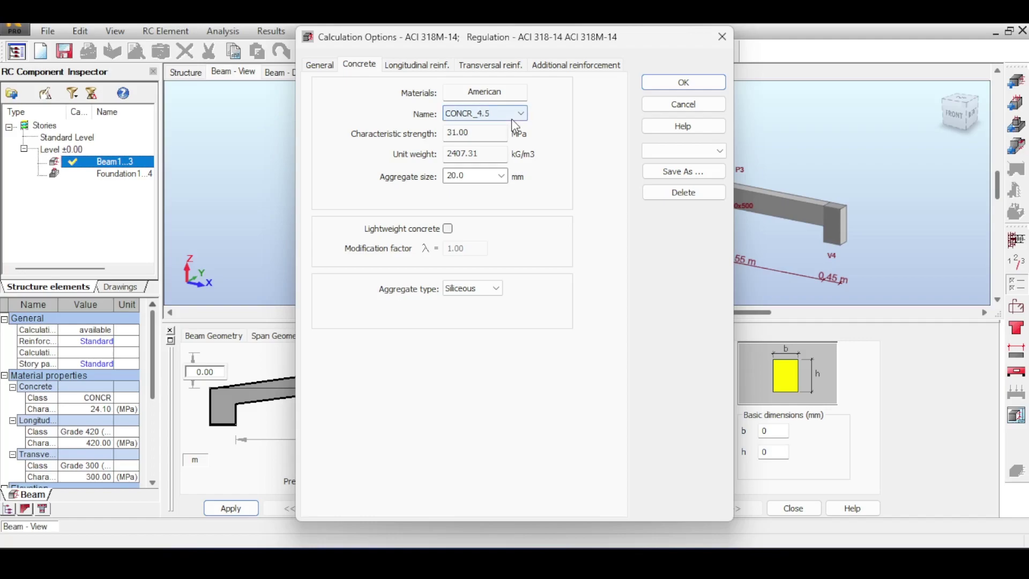
pyautogui.click(511, 118)
pyautogui.click(511, 118)
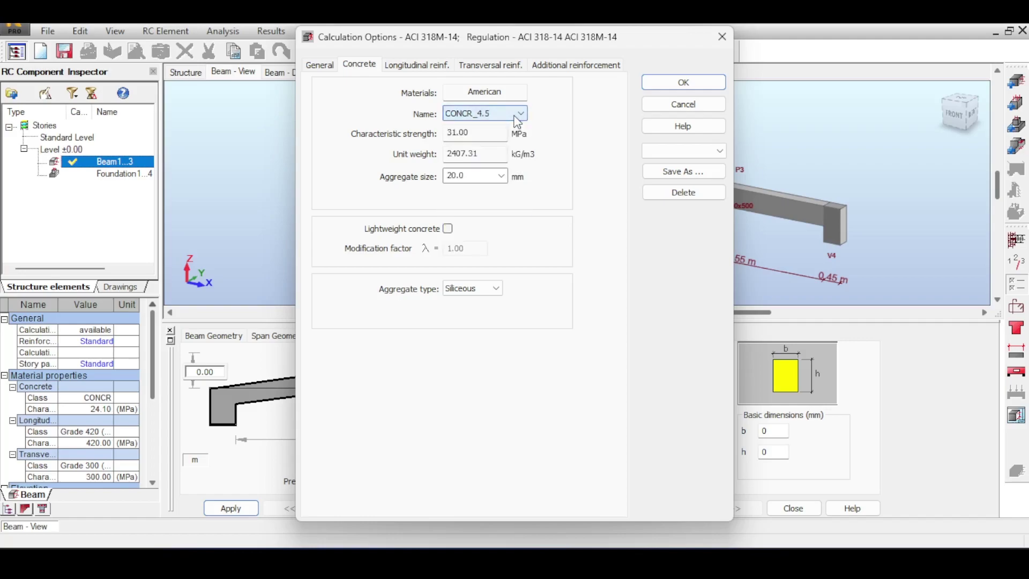
pyautogui.click(471, 95)
pyautogui.moveTo(567, 38); pyautogui.dragTo(545, 79)
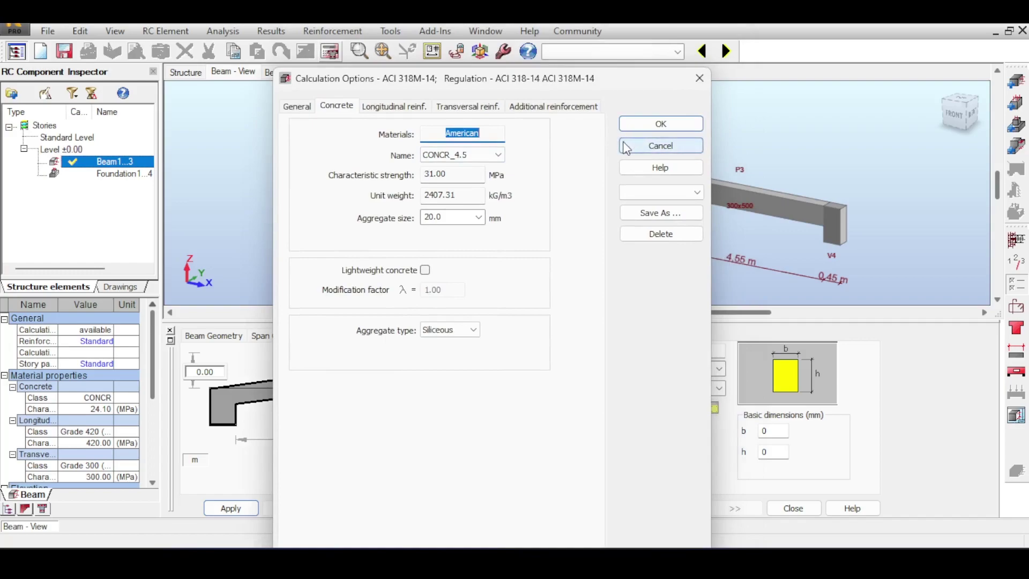
pyautogui.click(660, 146)
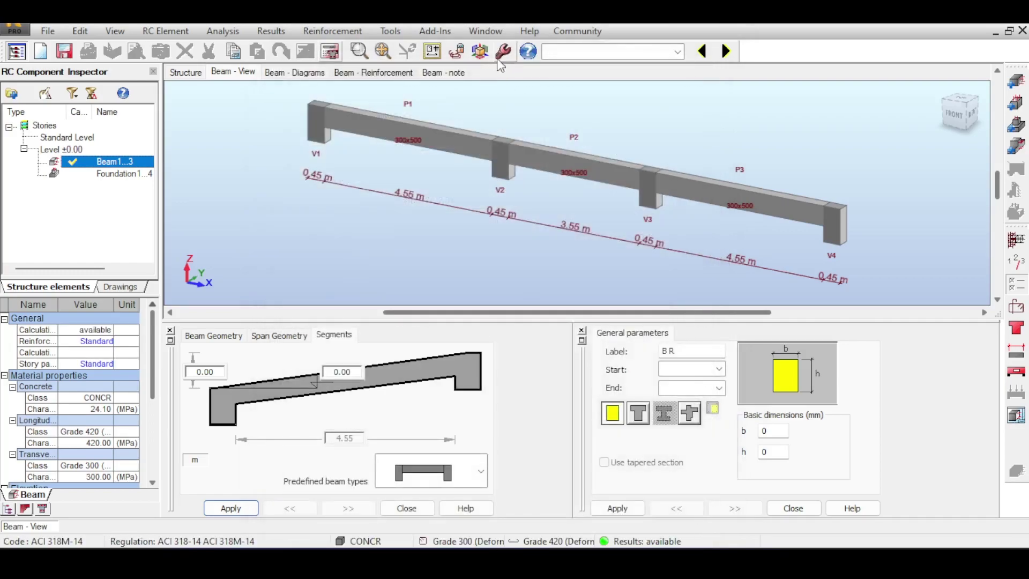
# - Examine the available national material sets in the job preferences and close them without changes
pyautogui.click(503, 52)
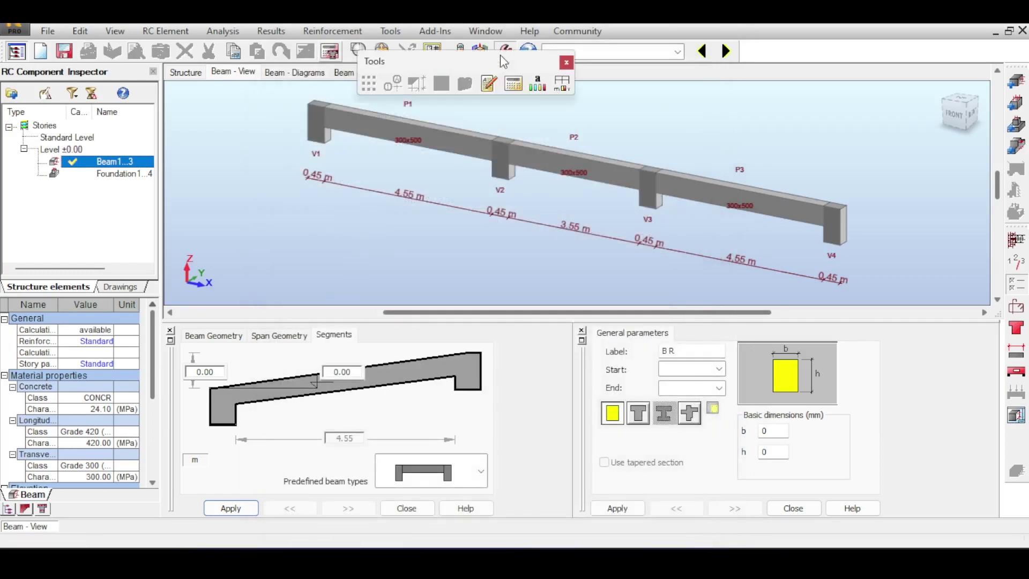
pyautogui.click(560, 89)
pyautogui.click(342, 216)
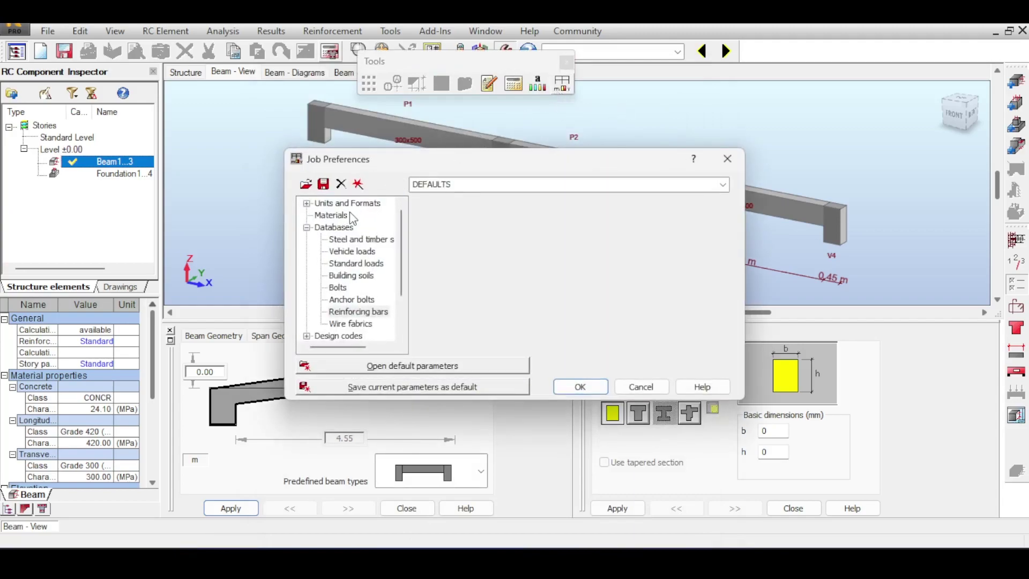
pyautogui.click(331, 216)
pyautogui.click(544, 239)
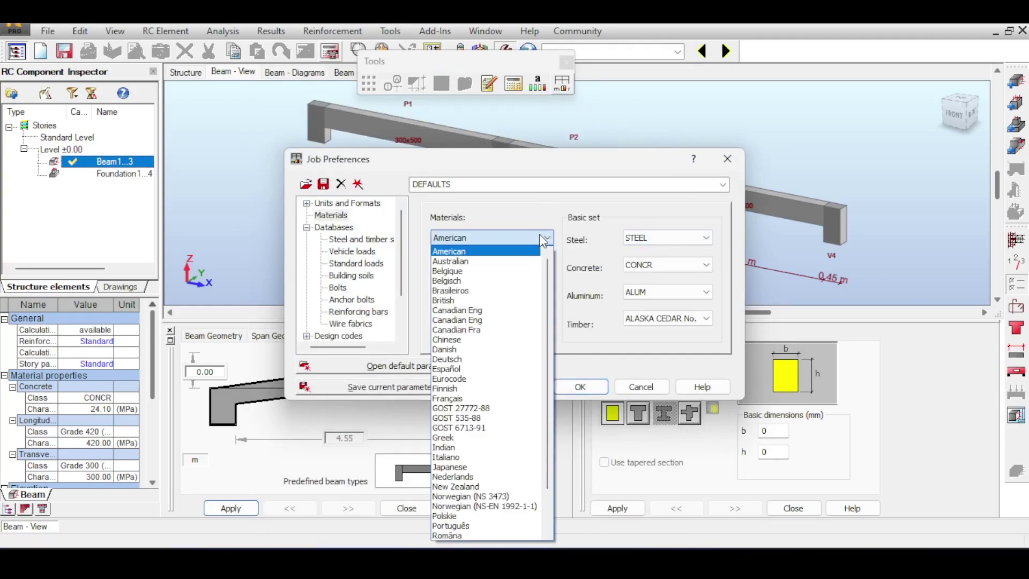
pyautogui.click(545, 239)
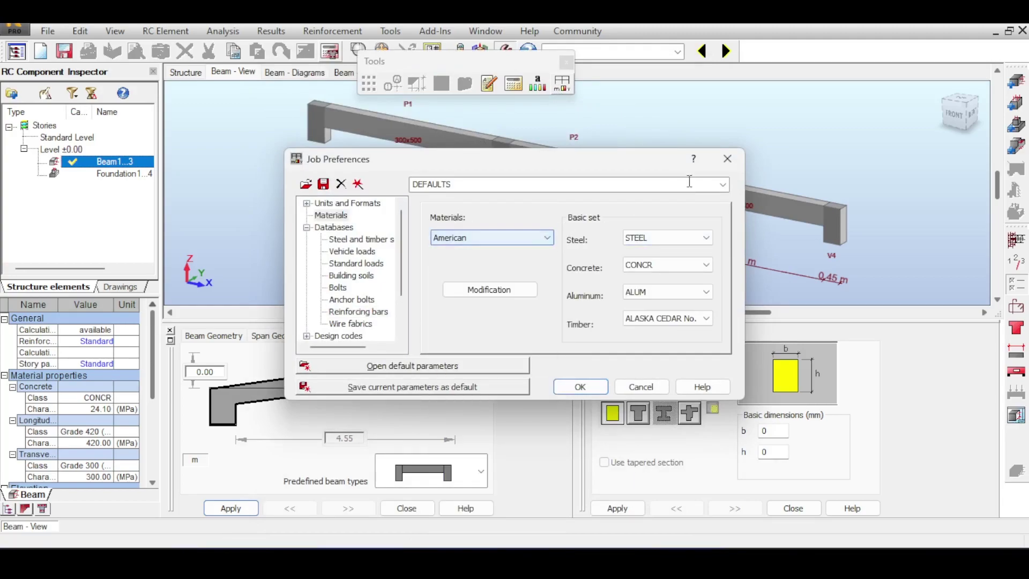
pyautogui.click(727, 159)
pyautogui.click(566, 63)
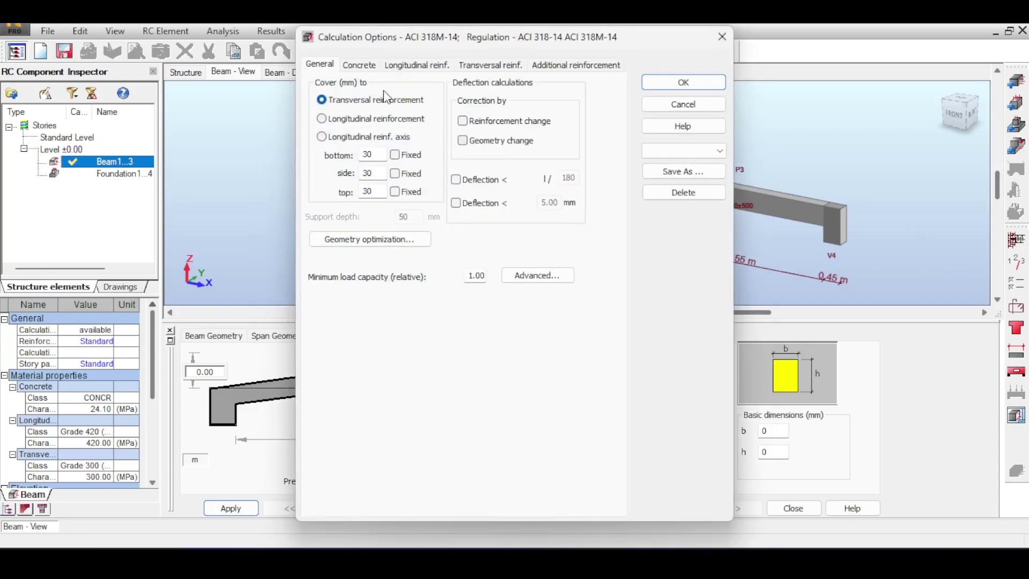
# - Choose CONCR_4.5 as the beam's concrete in the calculation options, keeping aggregate size 20.0 mm and aggregate type Siliceous
pyautogui.click(370, 65)
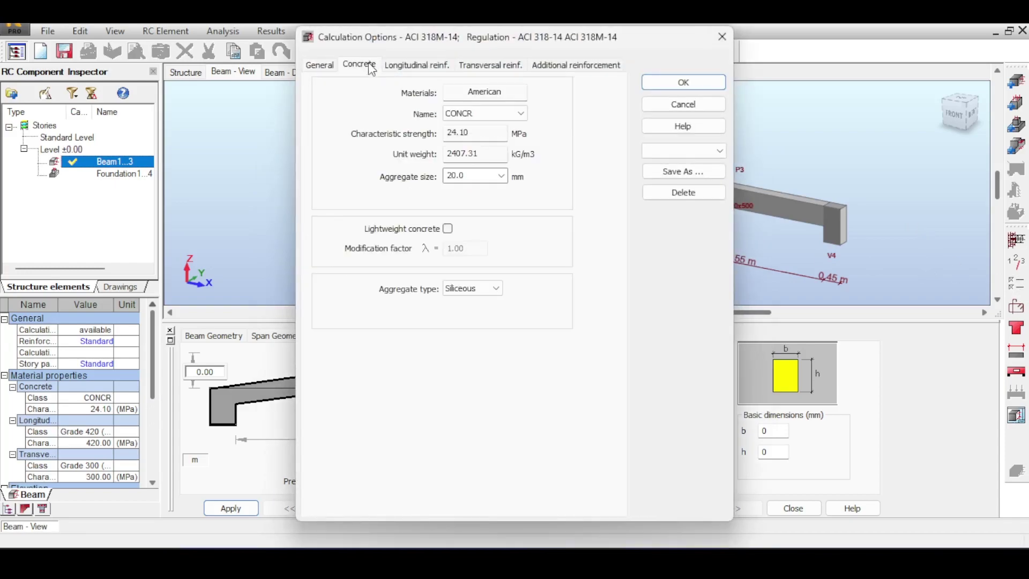
pyautogui.click(504, 120)
pyautogui.click(500, 115)
pyautogui.scroll(-3, 497, 116)
pyautogui.rightClick(454, 175)
pyautogui.click(437, 186)
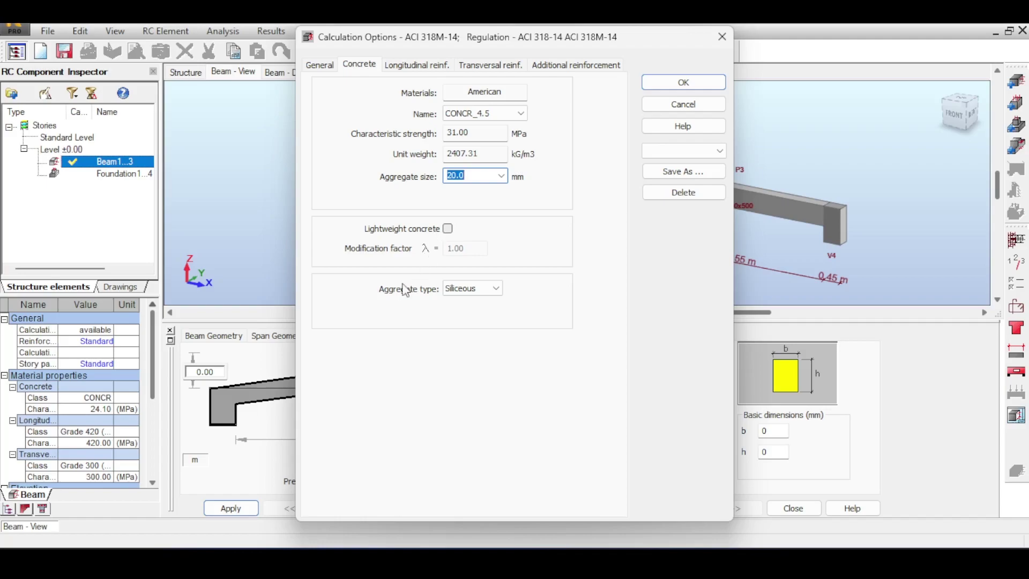
pyautogui.click(465, 284)
pyautogui.click(467, 285)
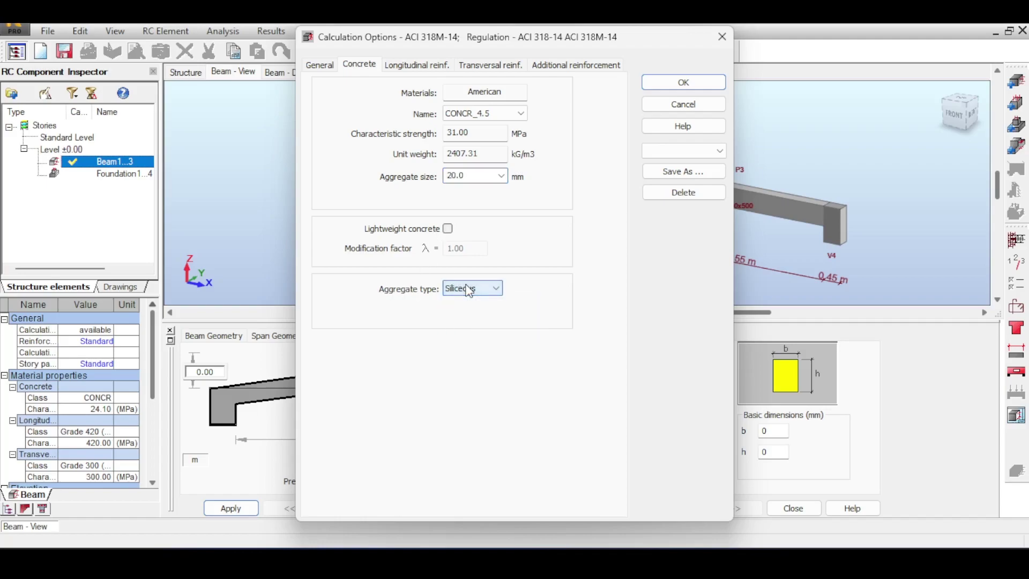
# - Check the longitudinal reinforcement steel, set the transversal reinforcement to Grade 420, and show the additional reinforcement settings
pyautogui.click(408, 66)
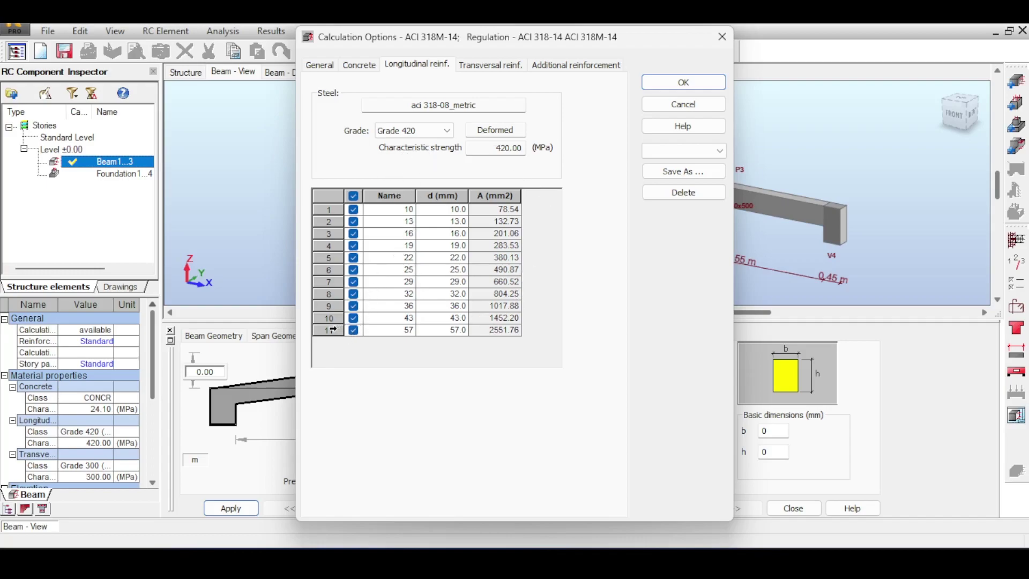
pyautogui.click(470, 67)
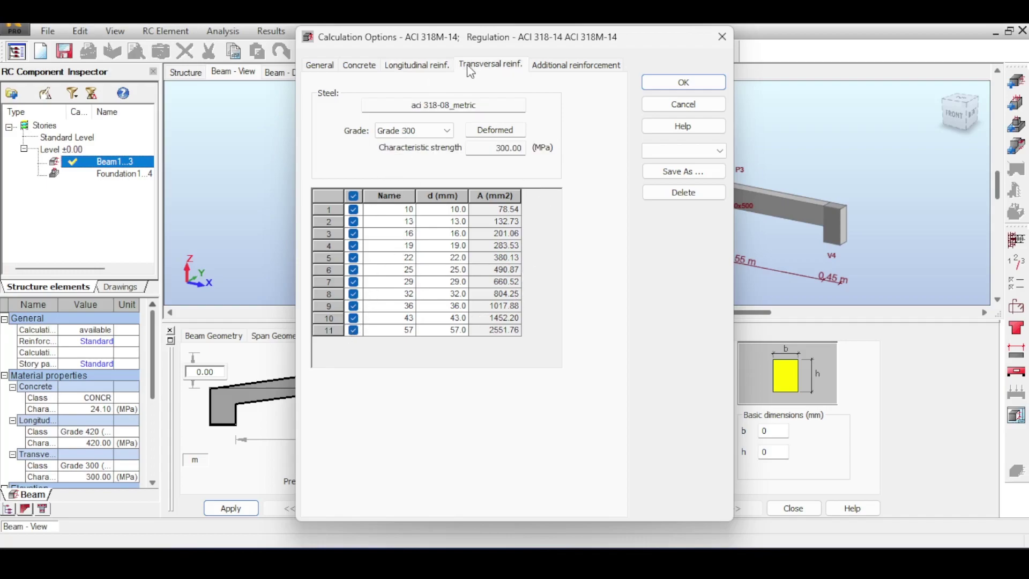
pyautogui.click(396, 130)
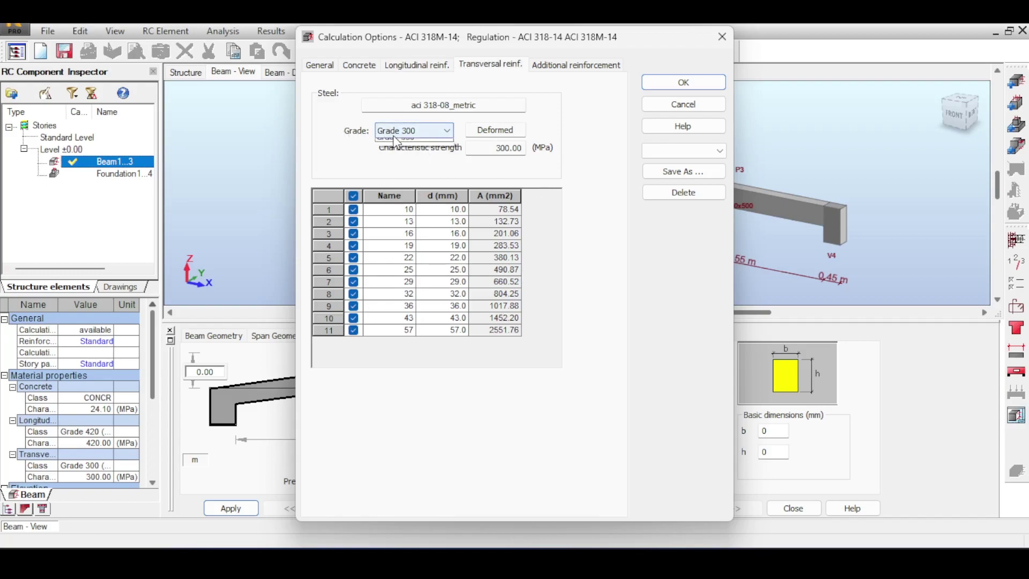
pyautogui.click(395, 159)
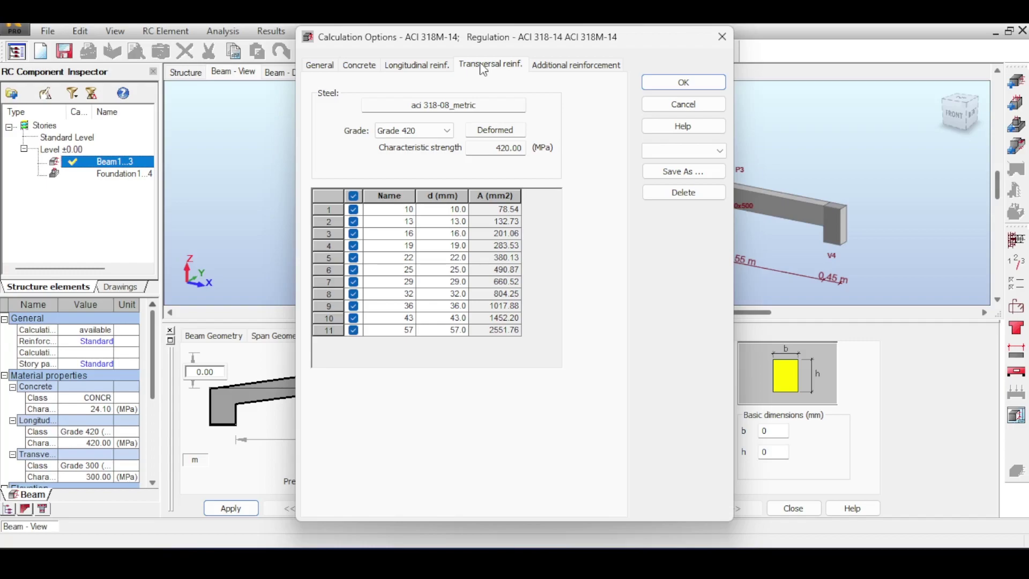
pyautogui.click(545, 73)
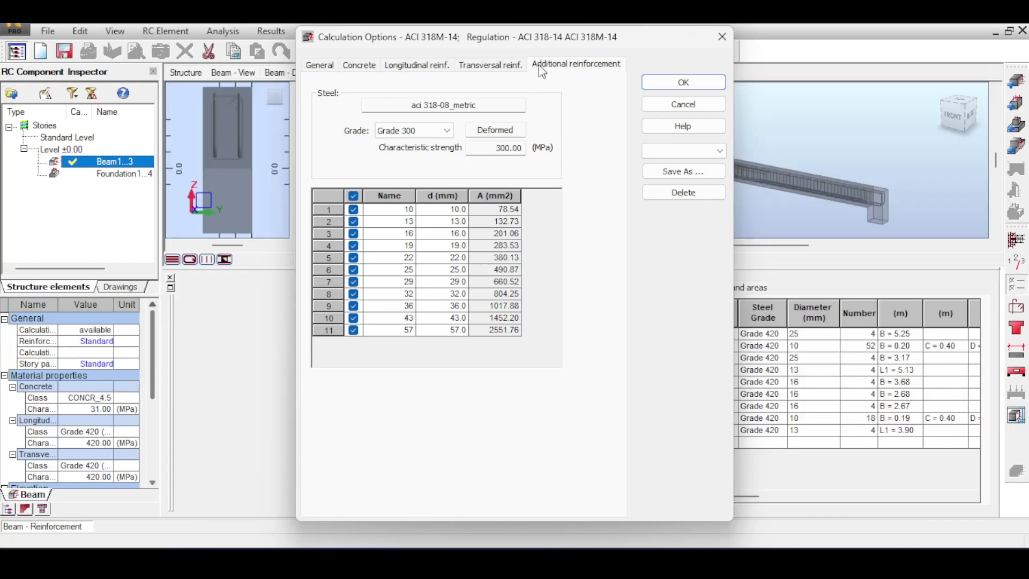
# - Set the steel for the beam's additional reinforcement to Grade 420 and accept the calculation options
pyautogui.click(447, 134)
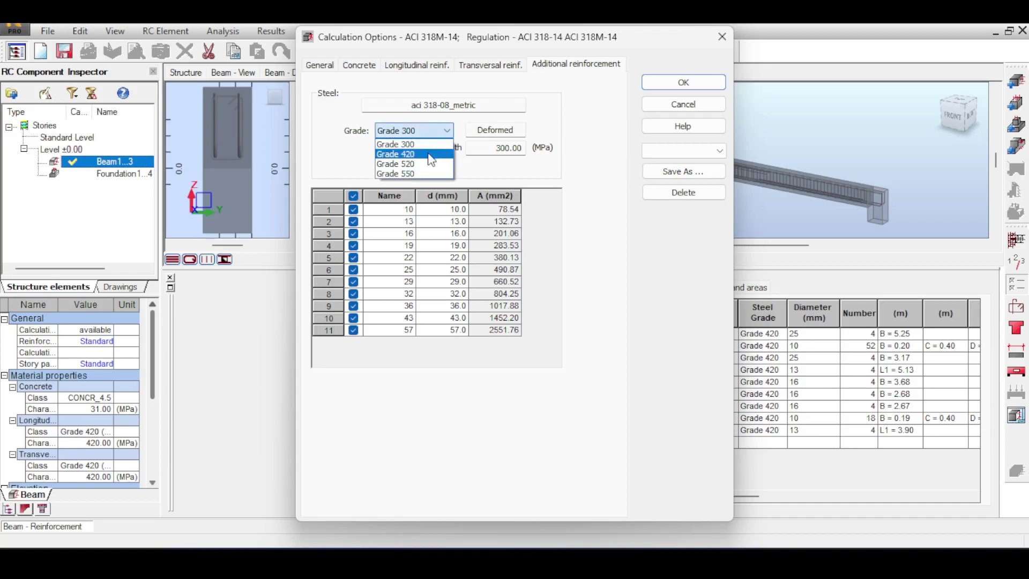
pyautogui.click(413, 161)
pyautogui.click(713, 85)
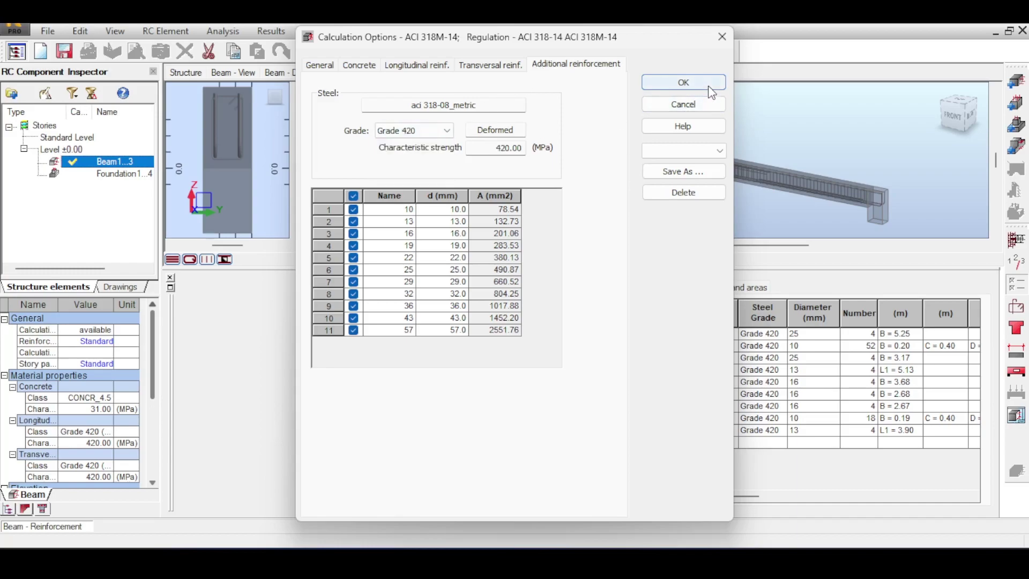
# - Calculate the beam without generating drawings or keeping existing reinforcement, and dismiss the calculation error list
pyautogui.click(336, 56)
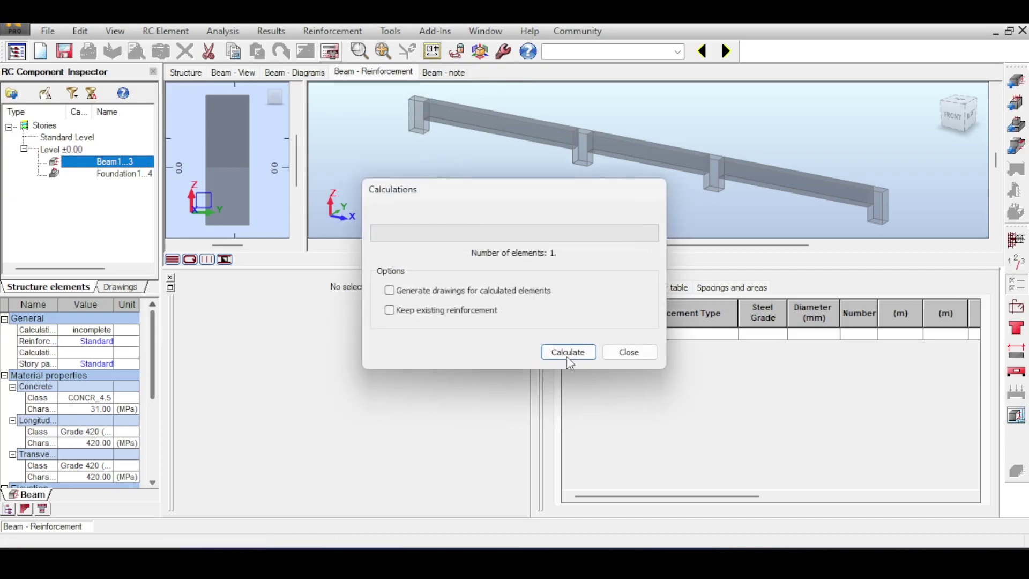
pyautogui.click(565, 351)
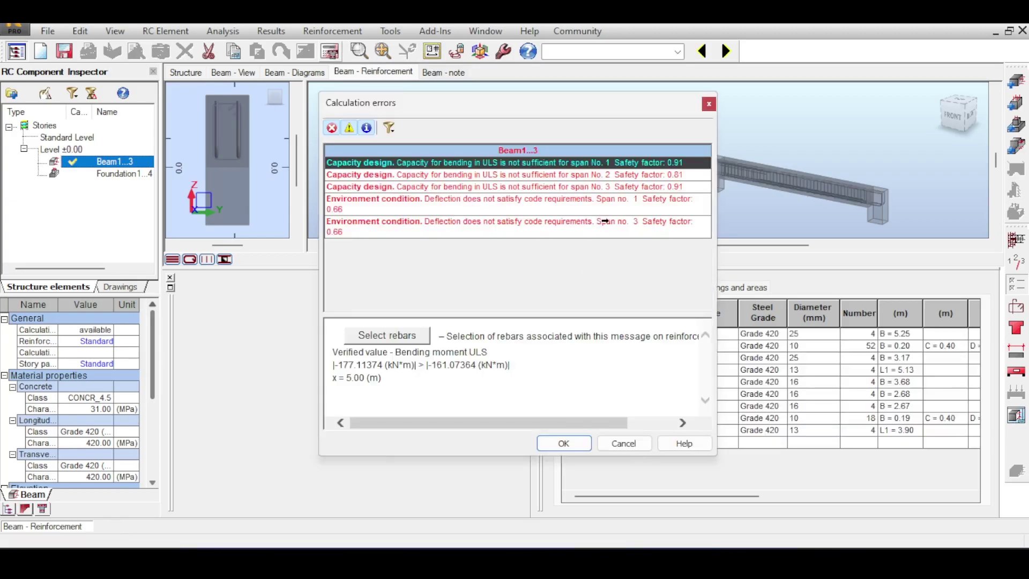
pyautogui.click(710, 105)
pyautogui.moveTo(721, 105); pyautogui.dragTo(701, 107, button='middle')
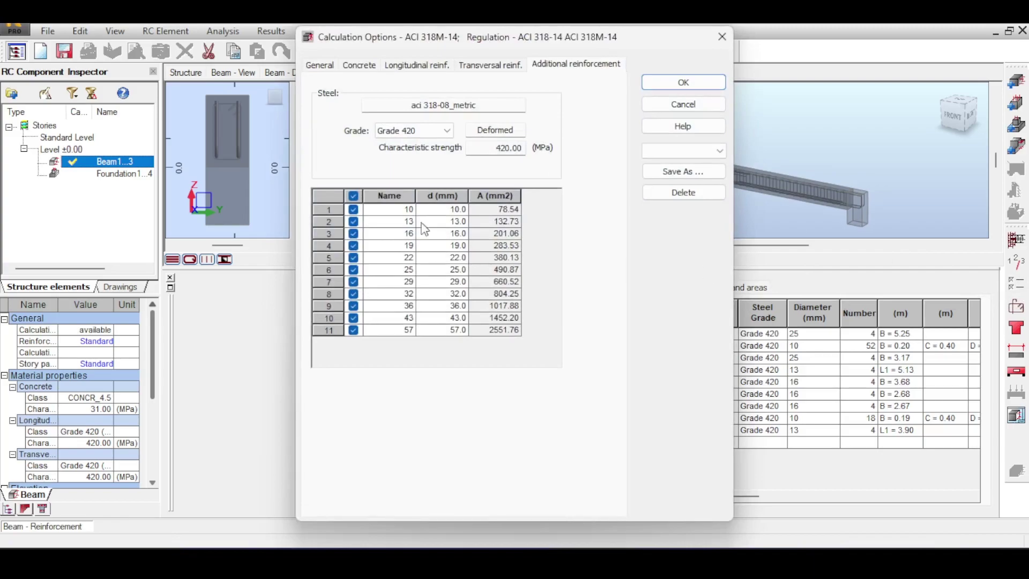
# - Try geometry optimization with a variable width b and the Steel weight criterion at 100 kg/m3, and discard the settings
pyautogui.click(353, 67)
pyautogui.click(319, 65)
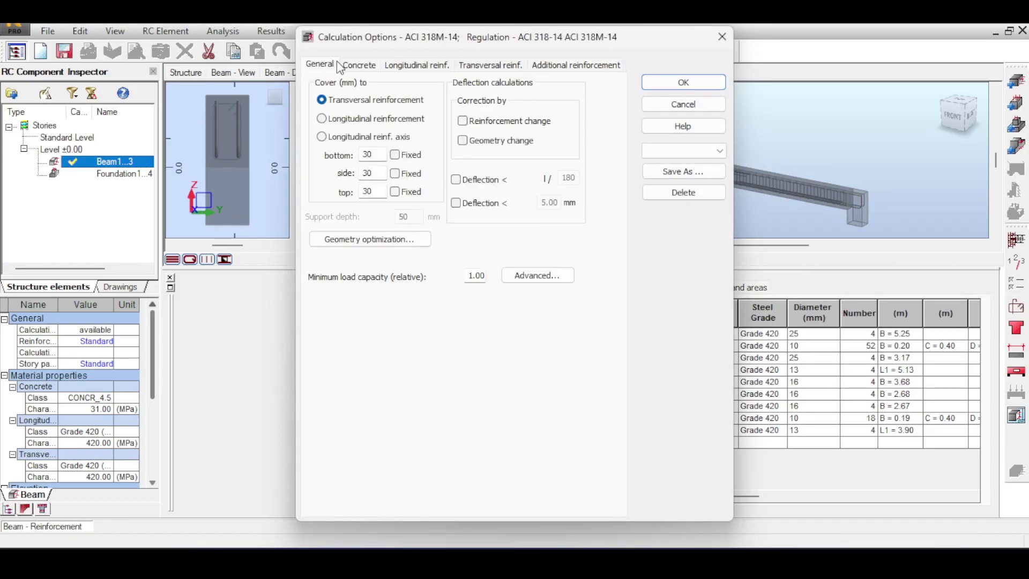
pyautogui.click(358, 243)
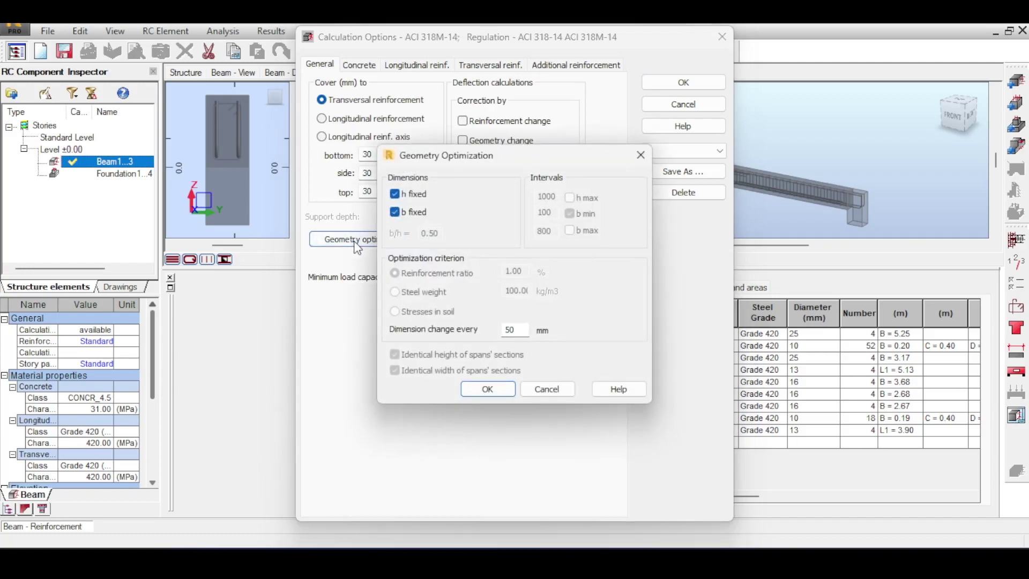
pyautogui.click(418, 216)
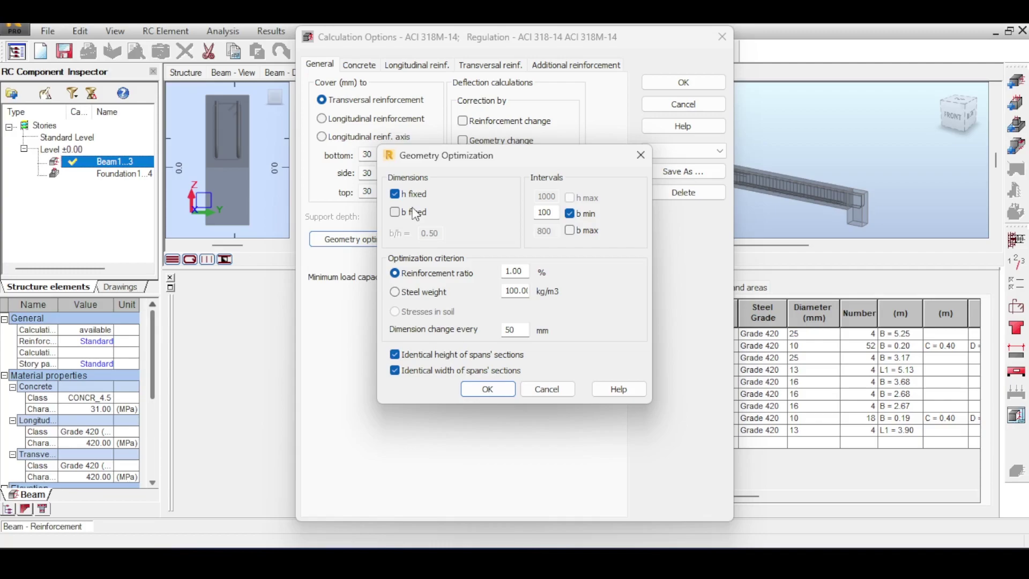
pyautogui.click(547, 212)
pyautogui.click(571, 232)
pyautogui.click(571, 234)
pyautogui.doubleClick(516, 289)
pyautogui.click(516, 290)
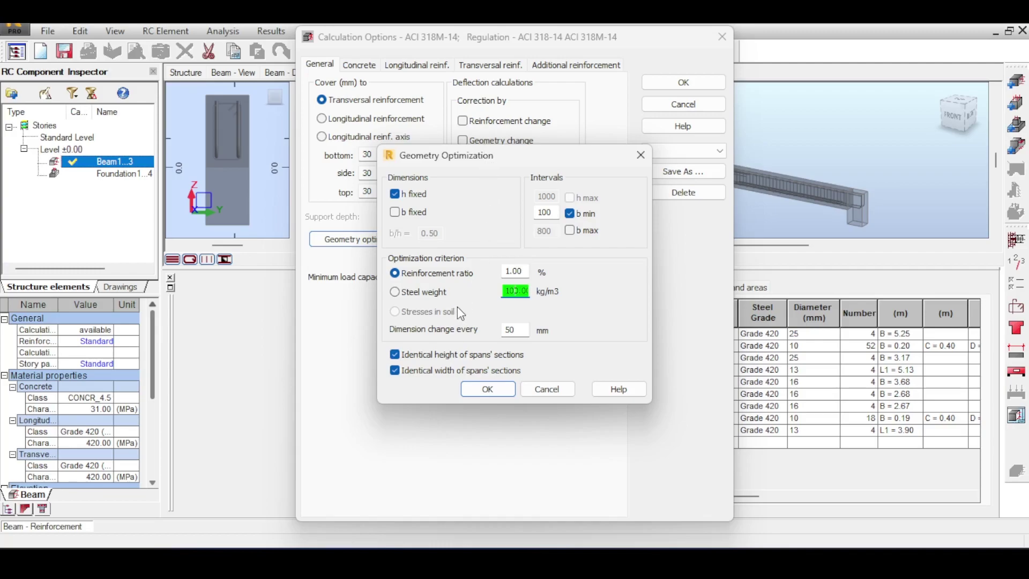
pyautogui.click(401, 294)
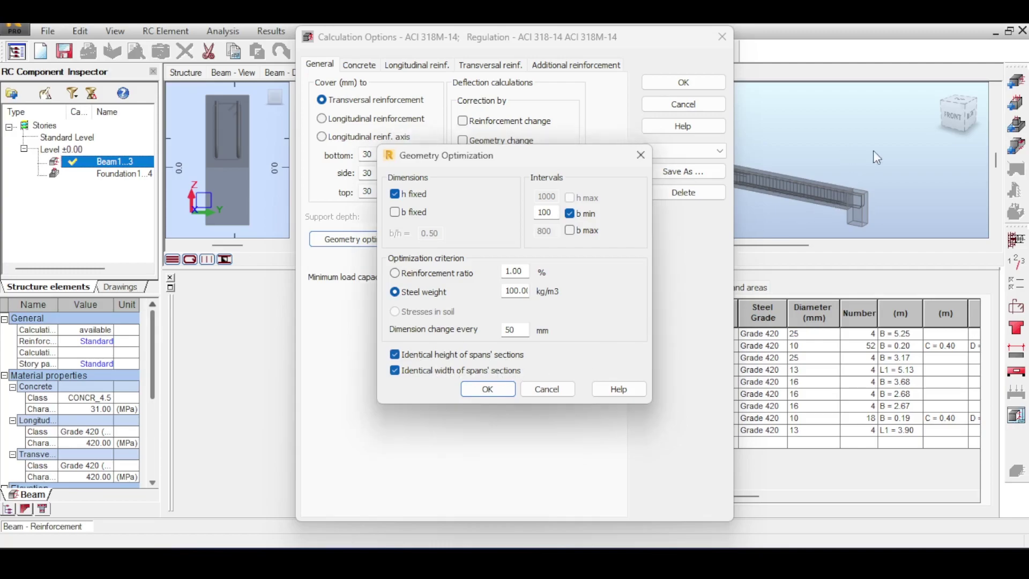
pyautogui.click(539, 389)
pyautogui.click(684, 104)
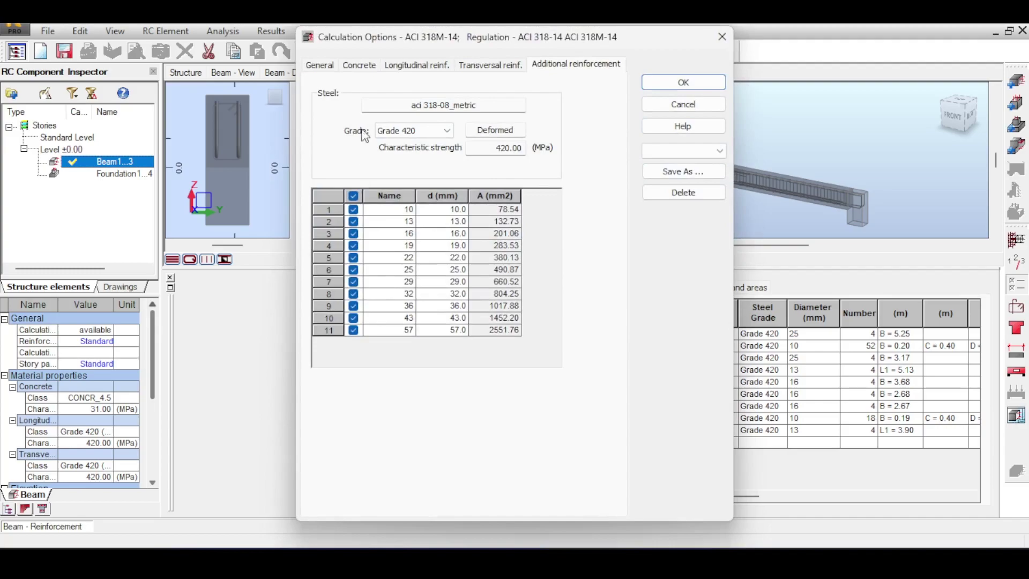
# - Release the fixed width b in the geometry optimization, use Steel weight as the criterion, and accept the calculation options
pyautogui.click(324, 64)
pyautogui.click(361, 242)
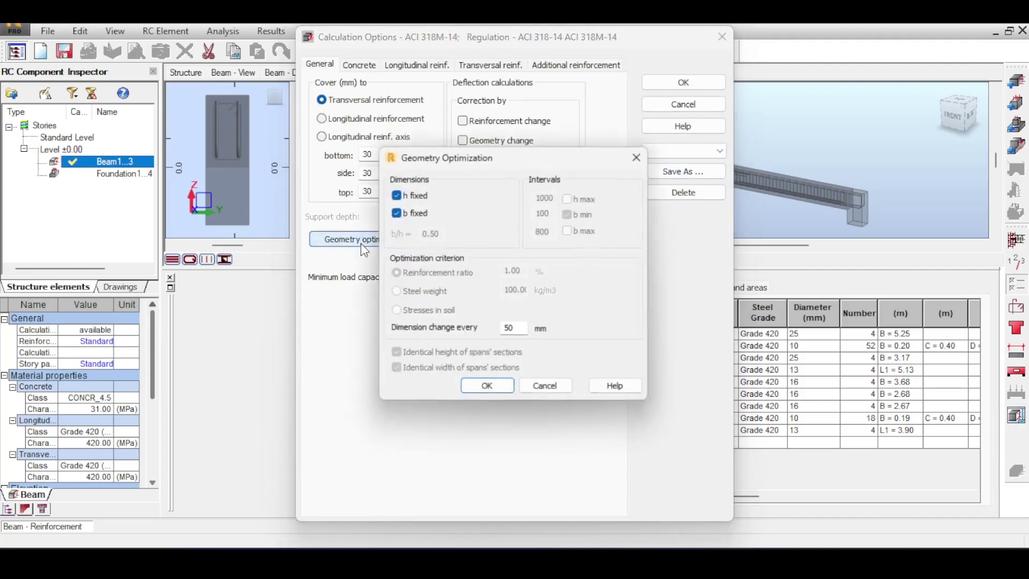
pyautogui.click(395, 212)
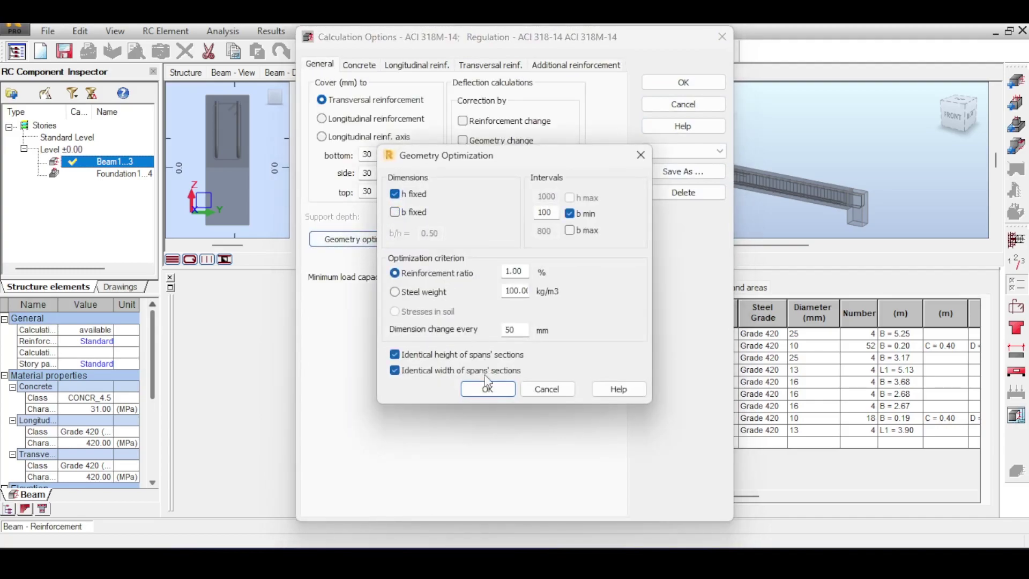
pyautogui.click(395, 292)
pyautogui.click(488, 389)
pyautogui.click(659, 83)
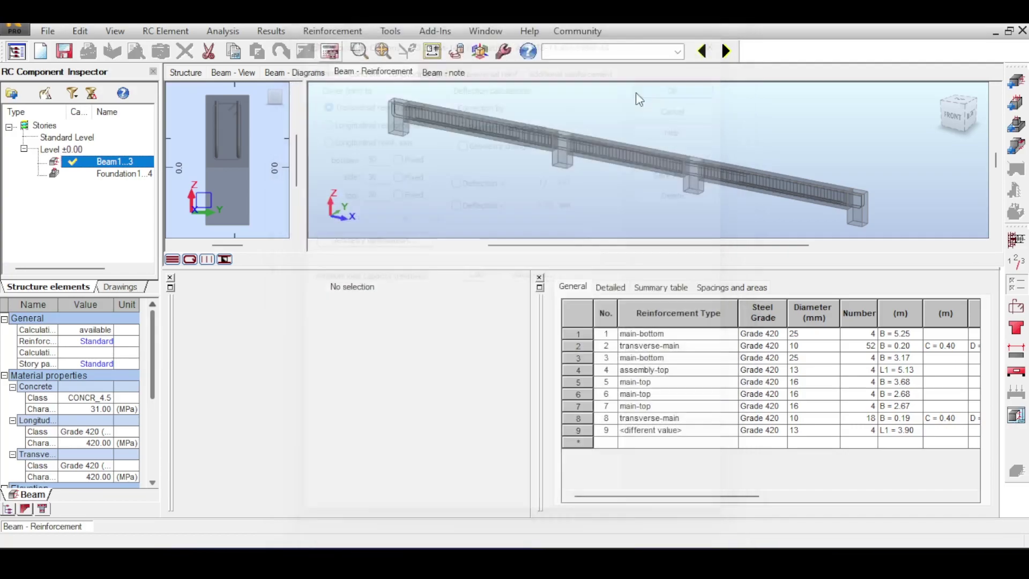
# - Recalculate the beam and display the section dimensions of middle span P2 in the beam view
pyautogui.click(329, 53)
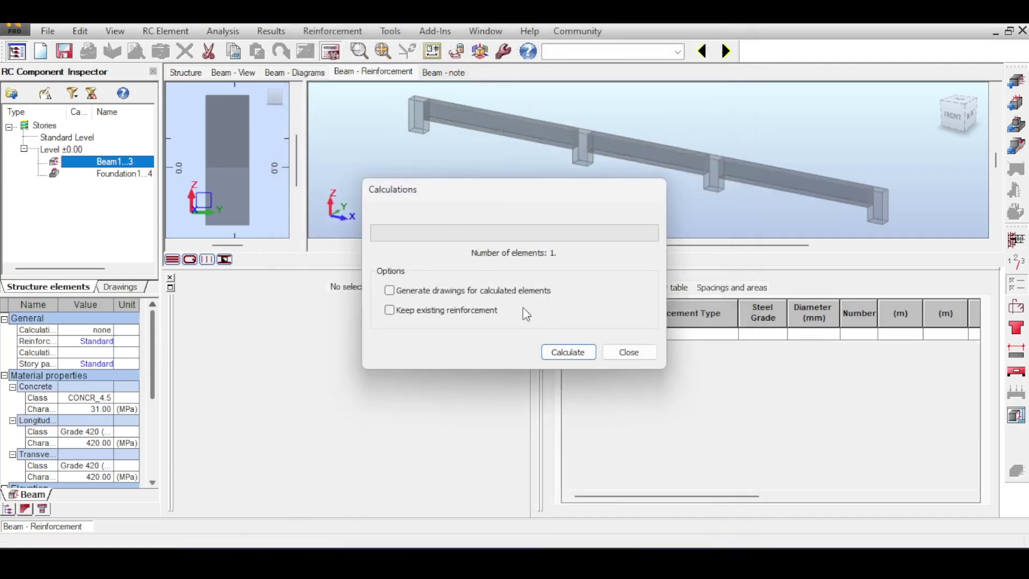
pyautogui.click(646, 355)
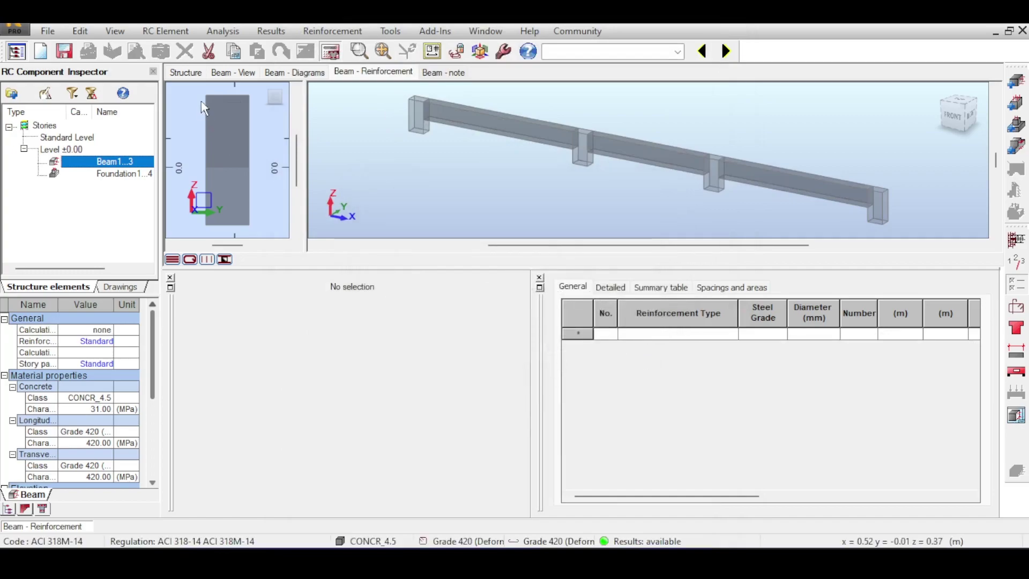
pyautogui.click(292, 77)
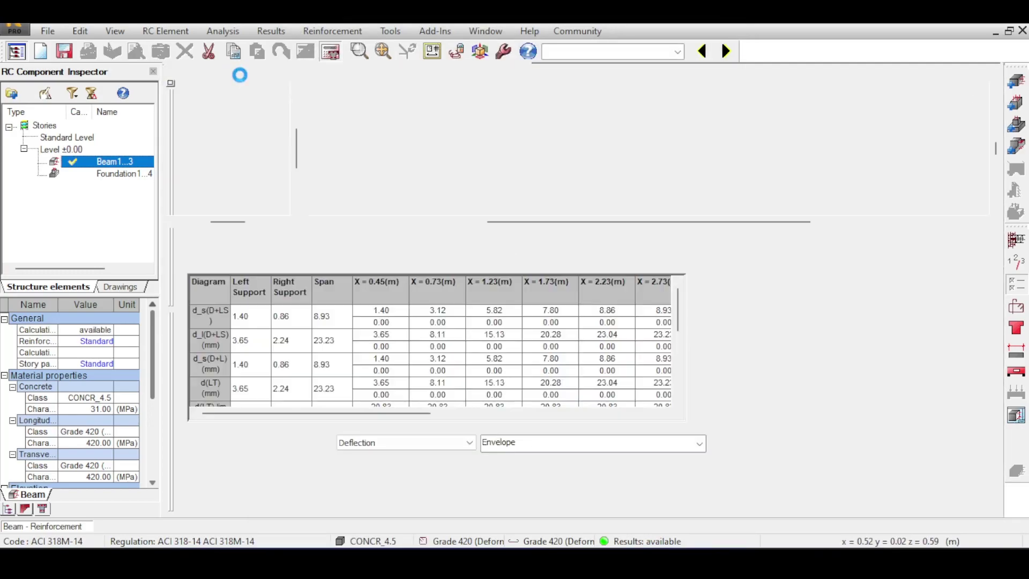
pyautogui.click(244, 81)
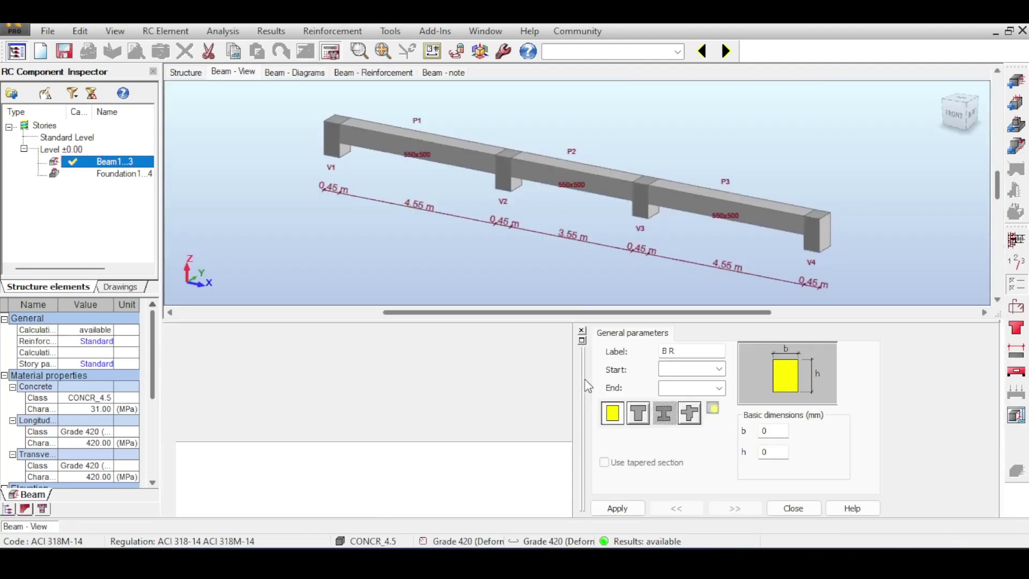
pyautogui.click(587, 184)
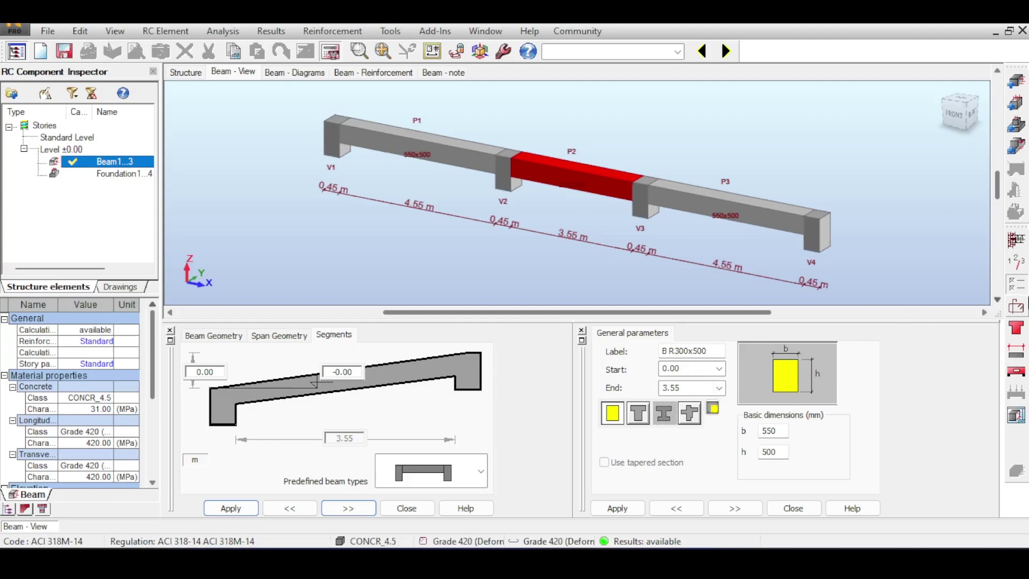
# - Try deflection correction by geometry change in the calculation options, but leave the option switched off
pyautogui.click(1015, 308)
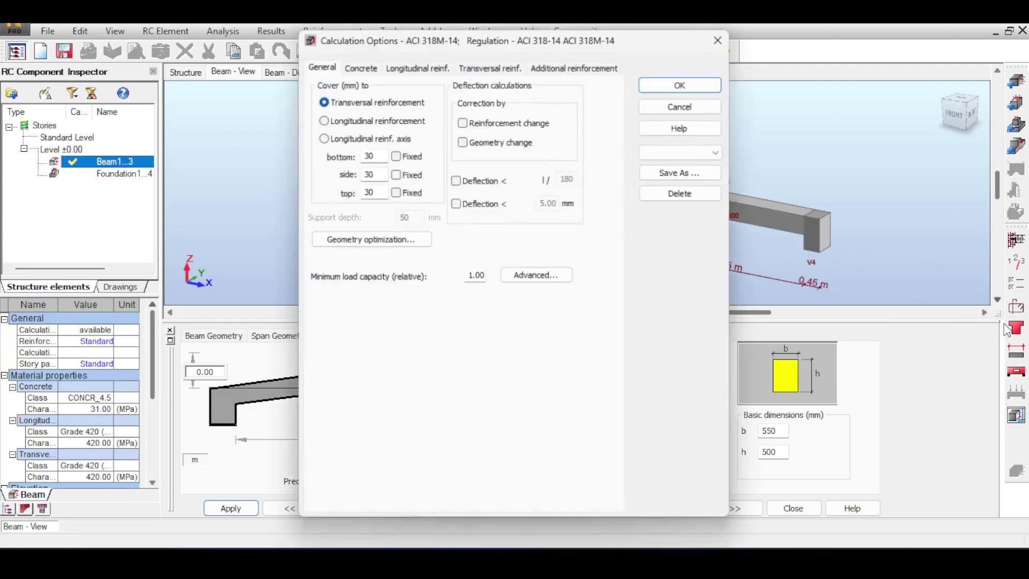
pyautogui.click(470, 142)
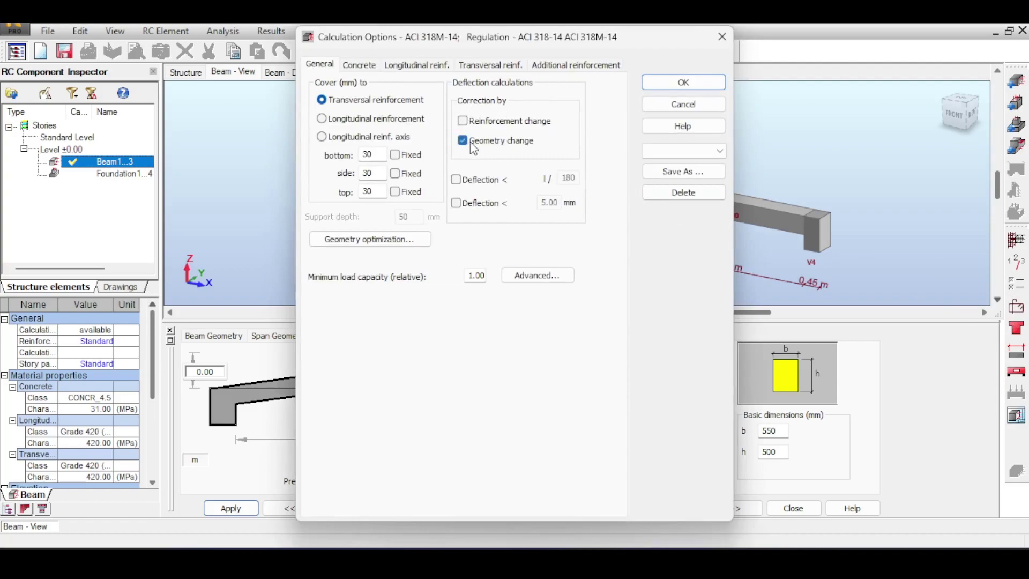
pyautogui.click(464, 141)
pyautogui.click(658, 82)
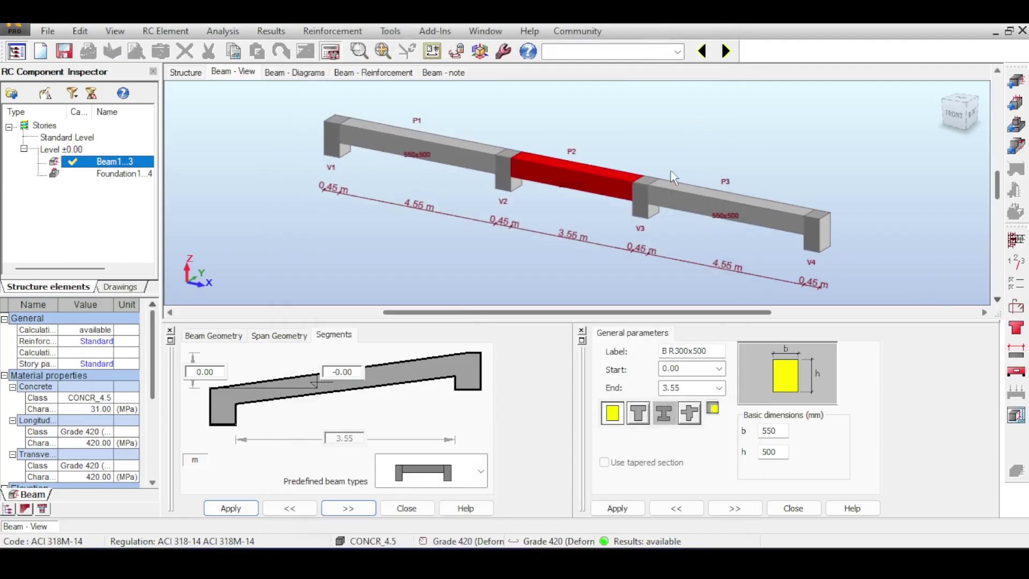
# - Reset the beam spans' width b to 300 mm and confirm the geometry optimization with variable width and Steel weight criterion
pyautogui.doubleClick(769, 431)
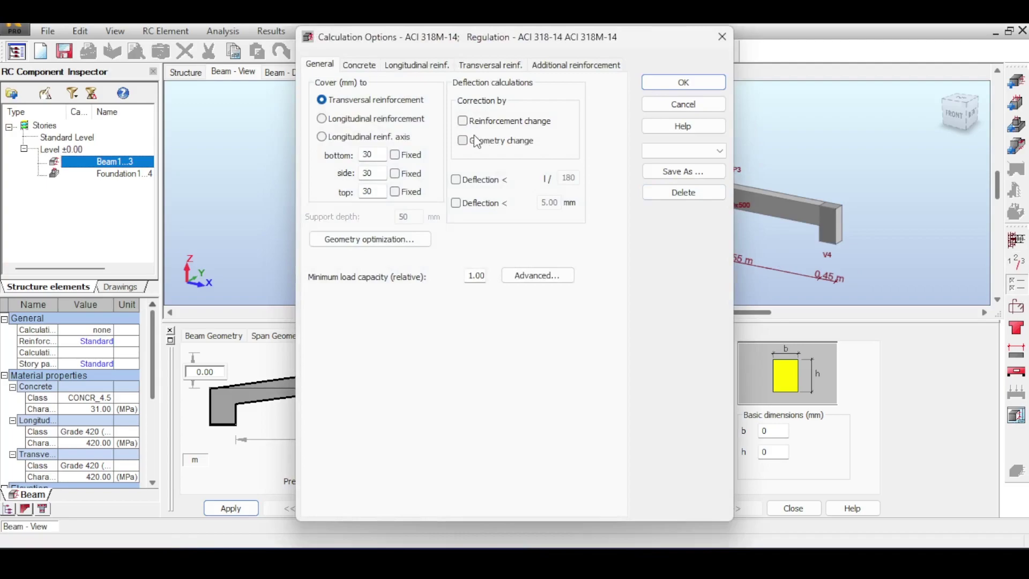
pyautogui.click(418, 239)
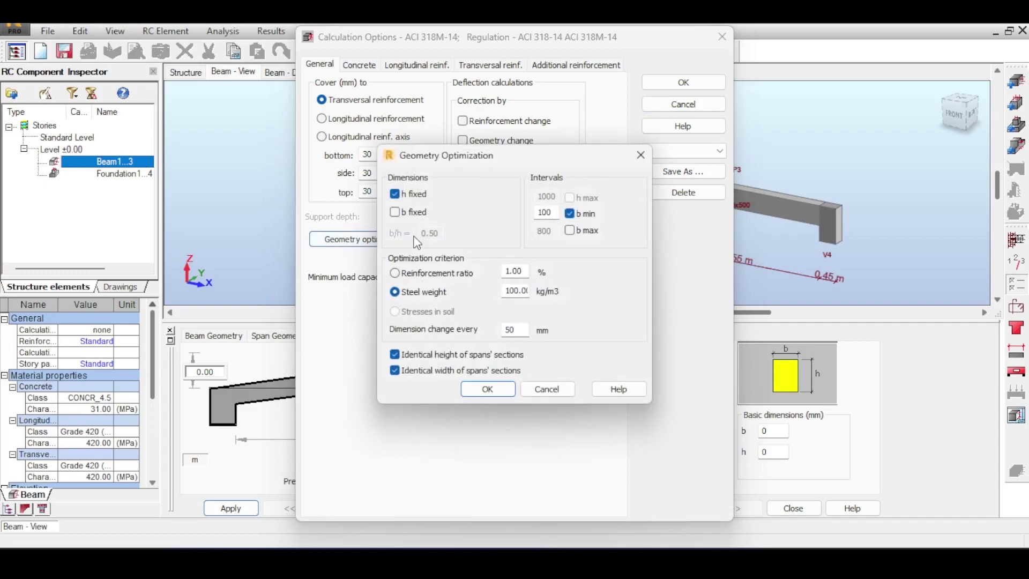
pyautogui.click(497, 388)
pyautogui.click(684, 82)
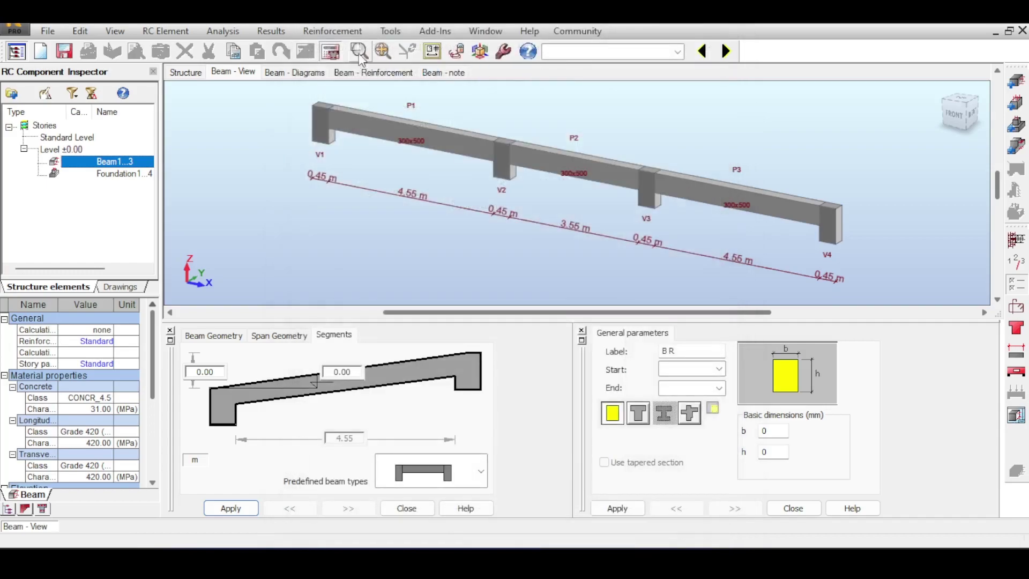
# - Recalculate the beam and examine the deflection errors listed for spans 1 and 3
pyautogui.click(330, 52)
pyautogui.click(567, 354)
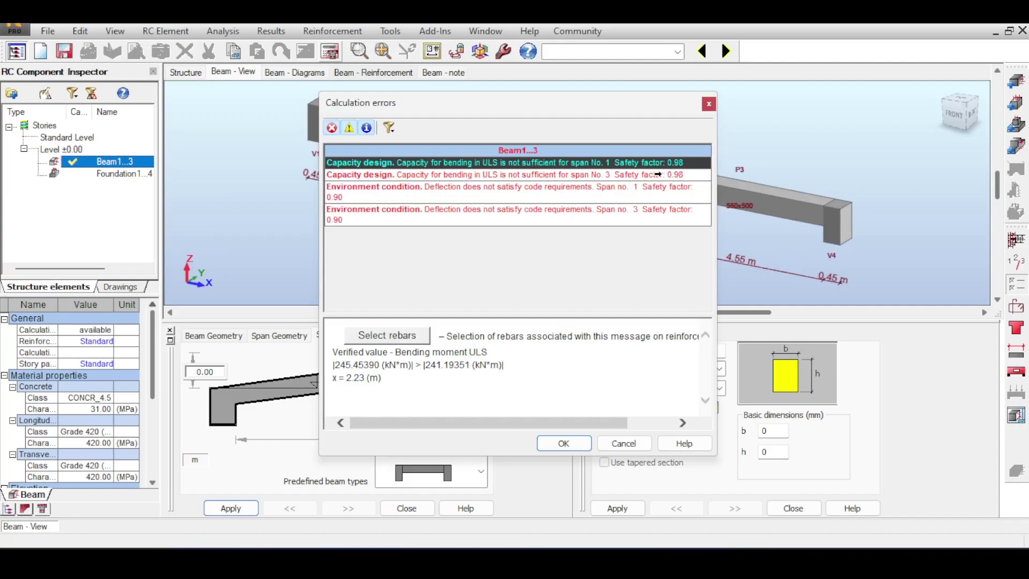
pyautogui.click(584, 192)
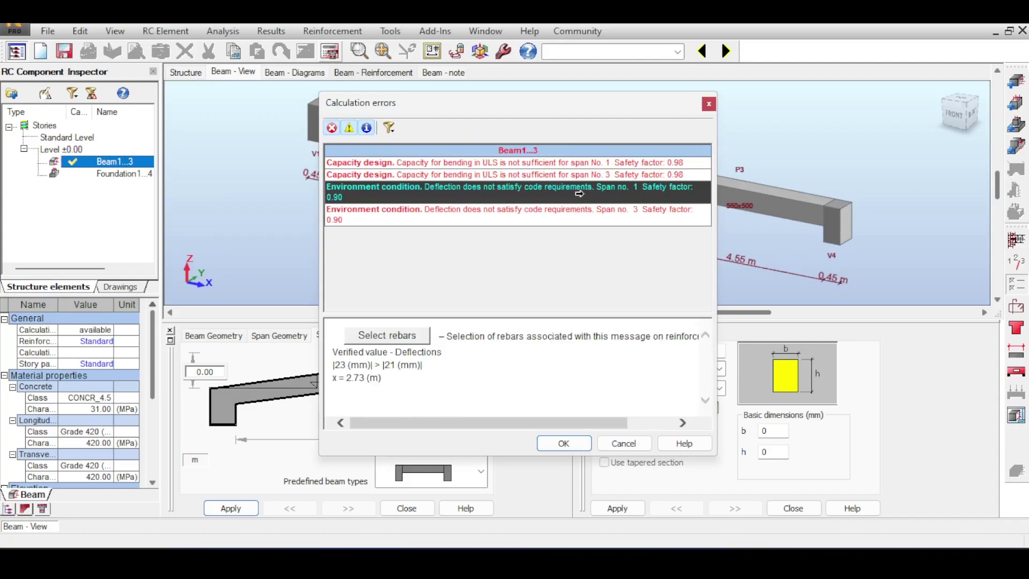
pyautogui.click(565, 214)
pyautogui.click(574, 186)
pyautogui.click(526, 208)
pyautogui.click(506, 199)
pyautogui.click(499, 216)
pyautogui.click(495, 194)
pyautogui.click(709, 104)
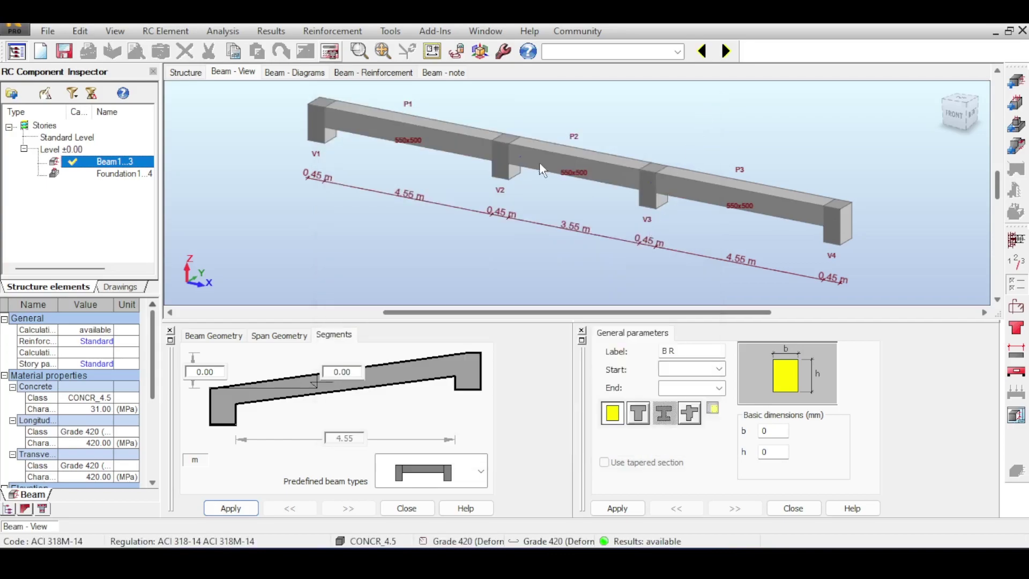
# - Check the section dimensions of middle span P2, then clear the selection
pyautogui.click(598, 197)
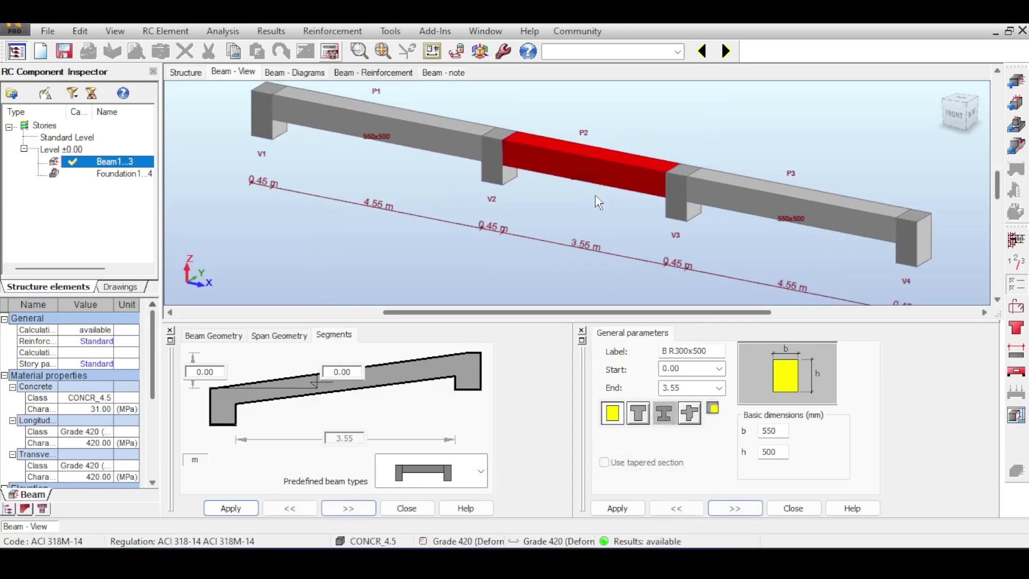
pyautogui.scroll(-3, 598, 202)
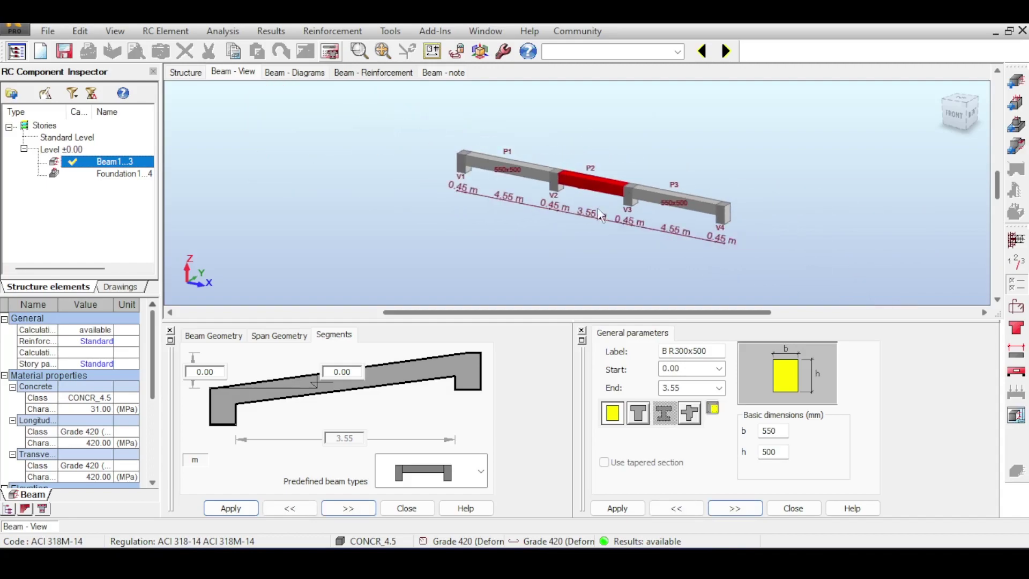
pyautogui.click(892, 219)
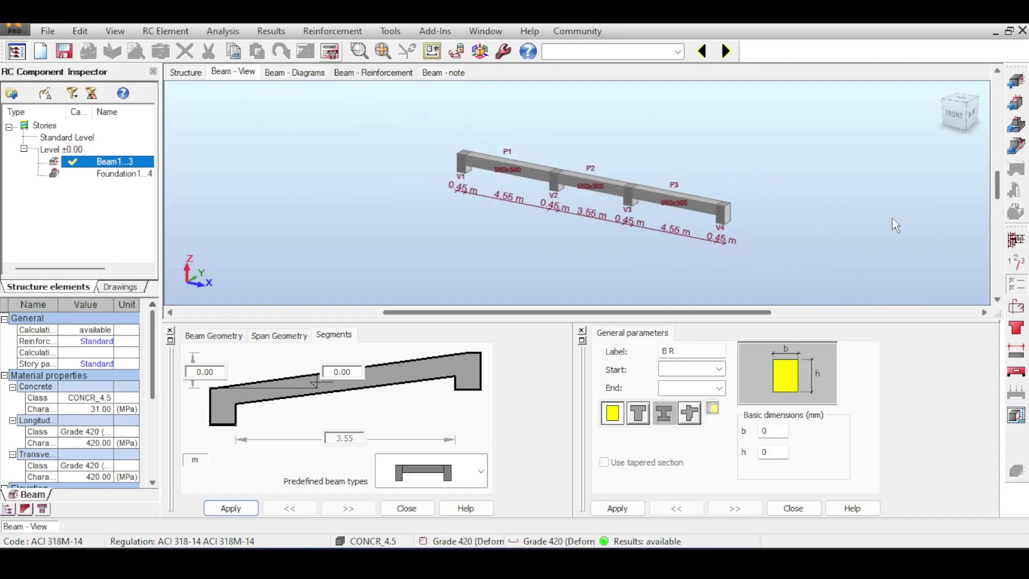
# - Release the fixed height h in the geometry optimization so both section dimensions can vary, and accept the optimization settings
pyautogui.click(1017, 288)
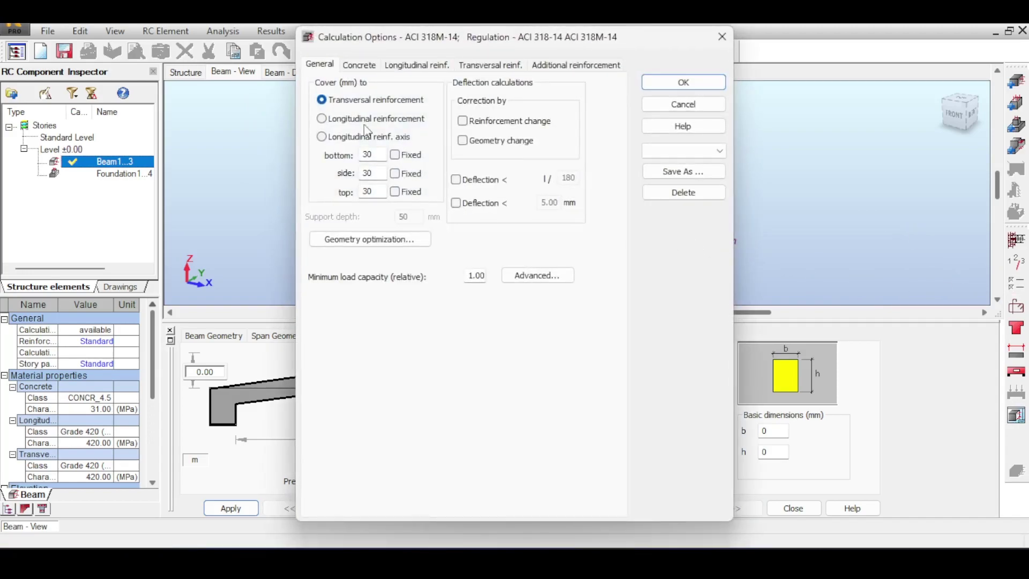
pyautogui.click(368, 239)
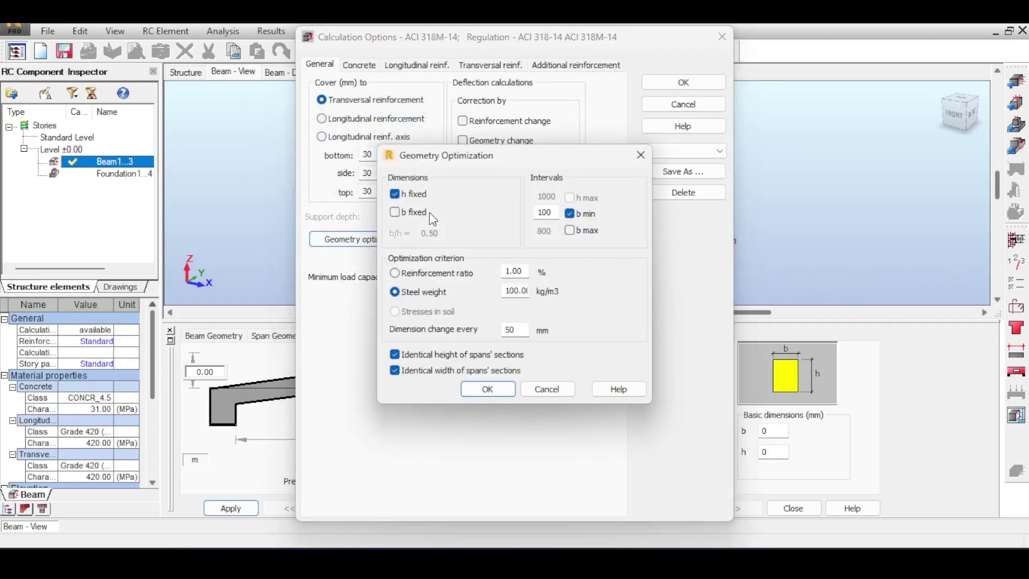
pyautogui.click(407, 194)
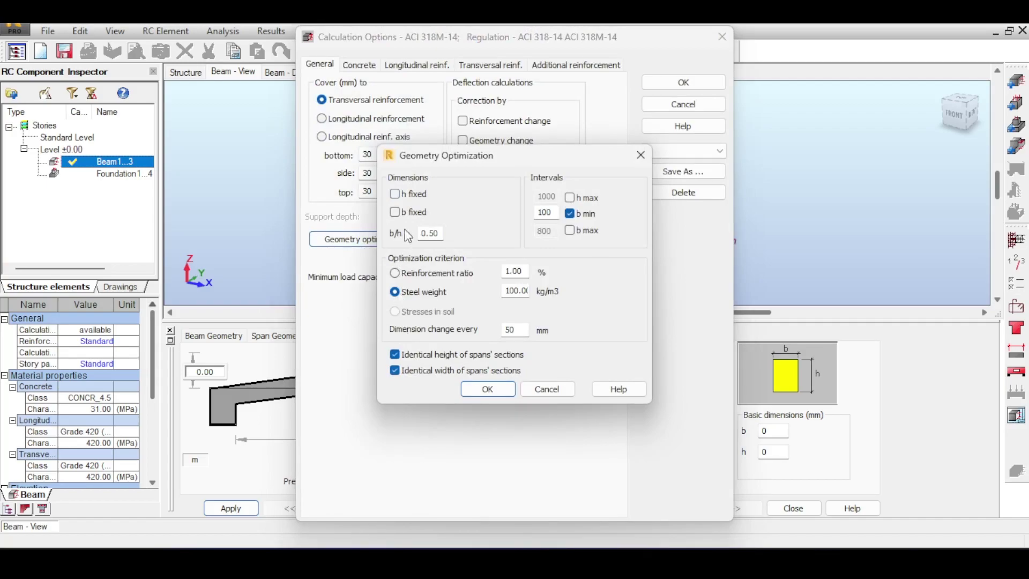
pyautogui.doubleClick(424, 232)
pyautogui.click(487, 388)
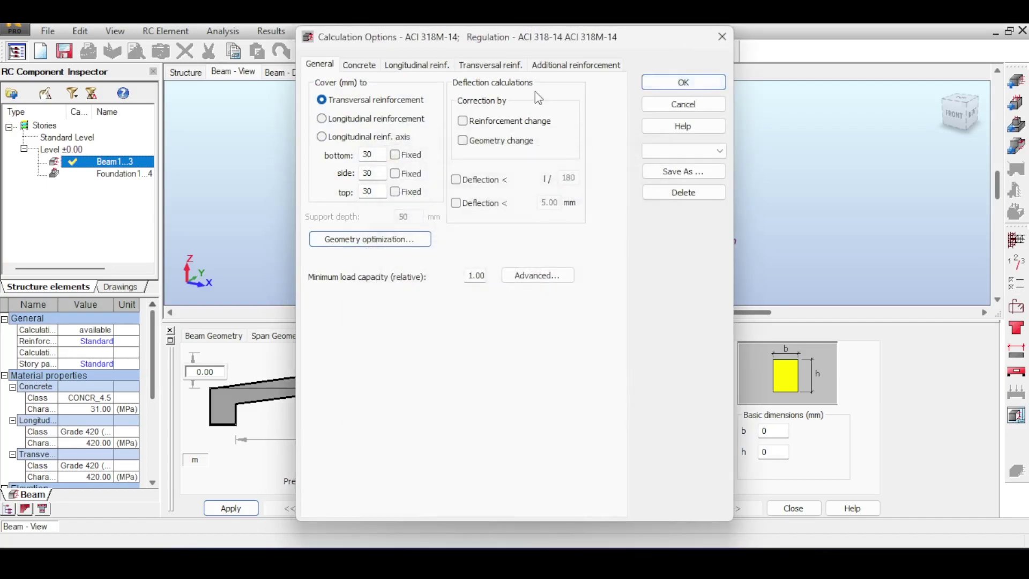
# - Accept the calculation options, recalculate the beam with the optimized geometry, and examine the reported capacity errors
pyautogui.click(696, 82)
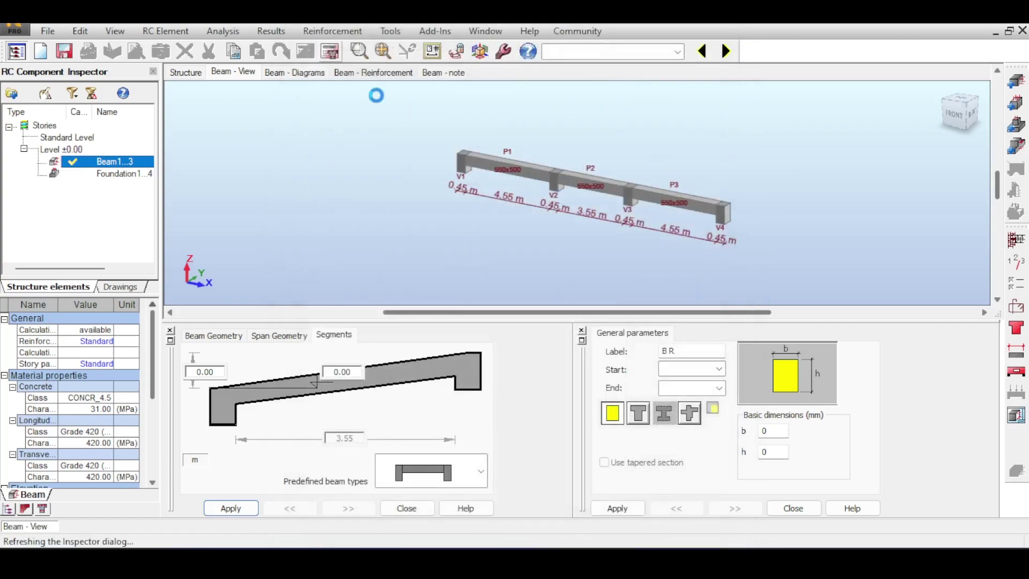
pyautogui.click(567, 351)
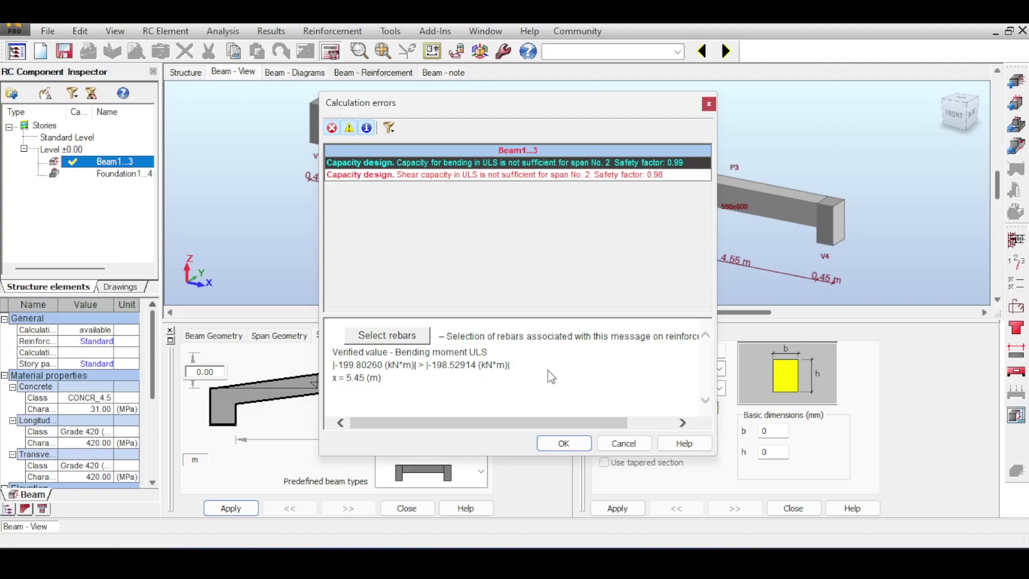
pyautogui.click(565, 445)
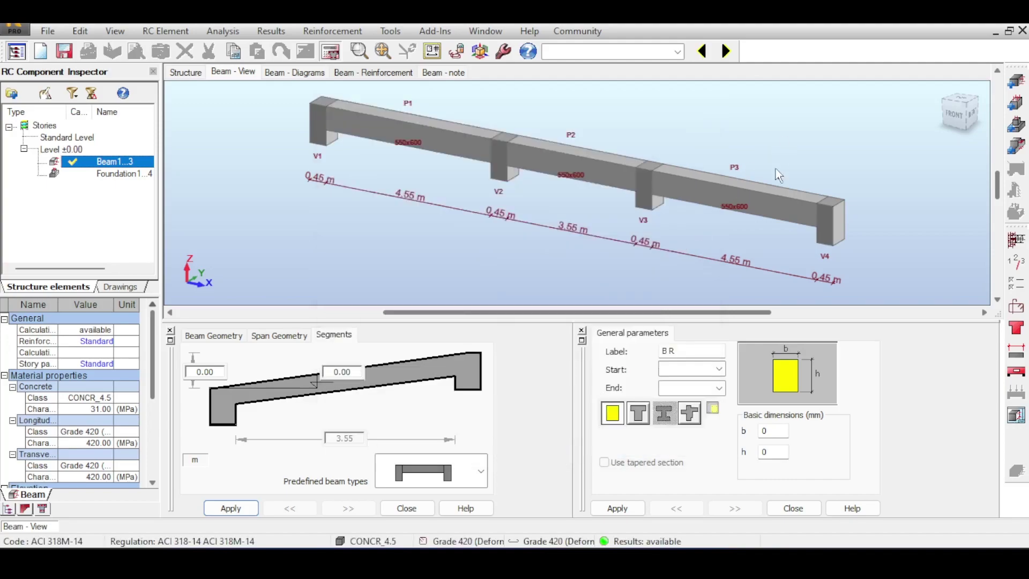
# - Check the section dimensions of end span P3 and review the geometry optimization settings, including the b/h ratio, then discard the options
pyautogui.click(749, 182)
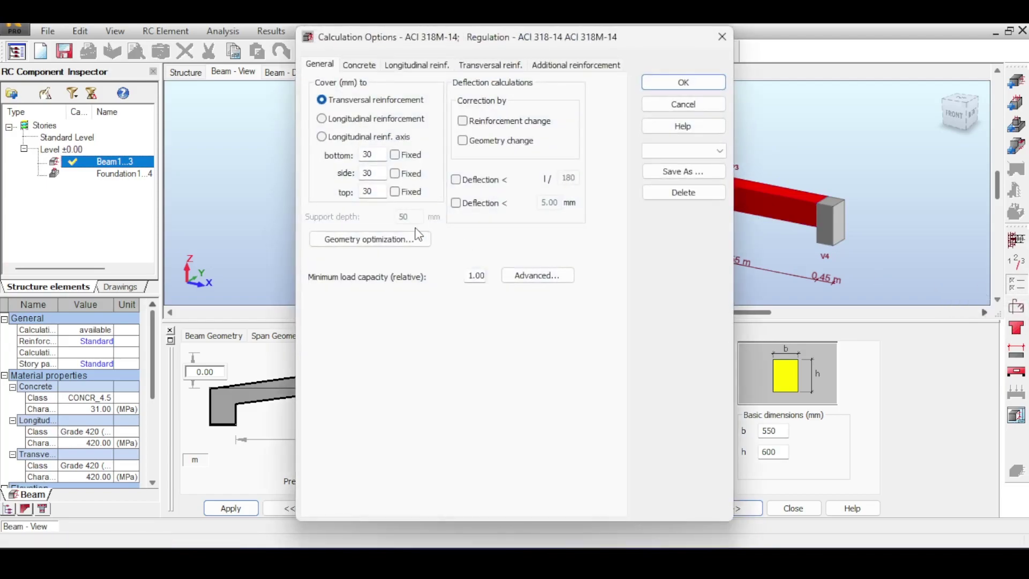
pyautogui.click(399, 239)
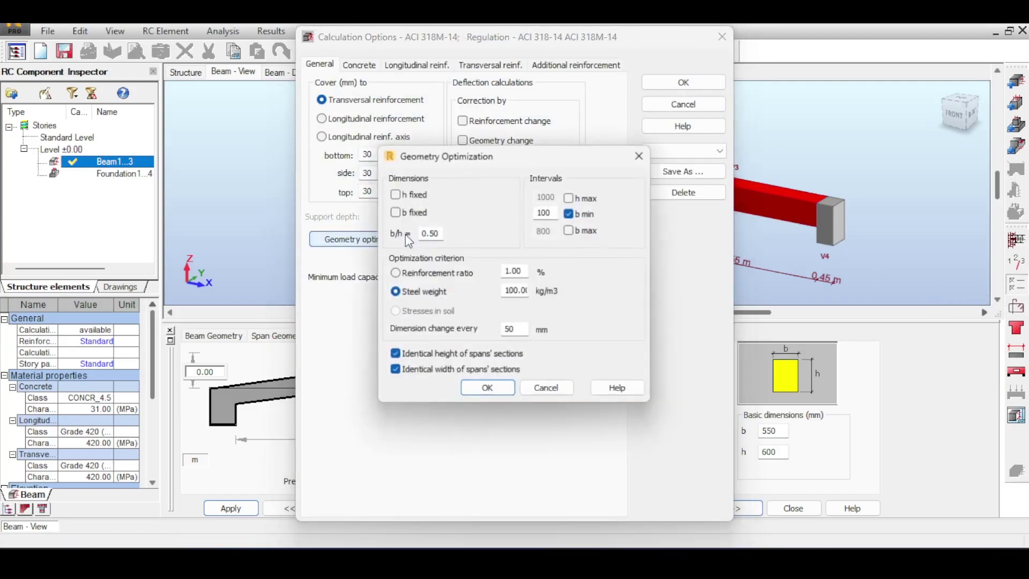
pyautogui.doubleClick(431, 230)
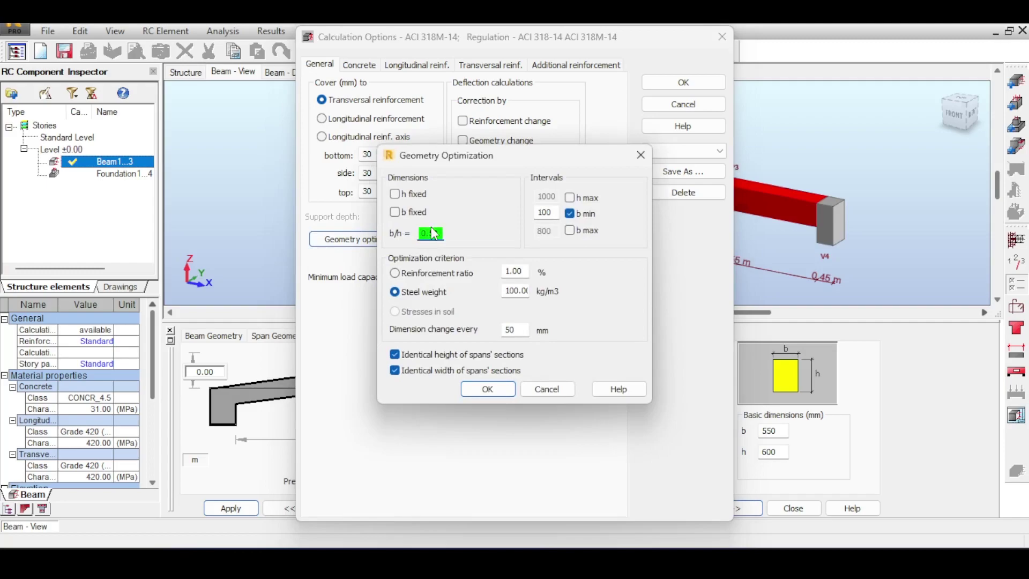
pyautogui.click(560, 388)
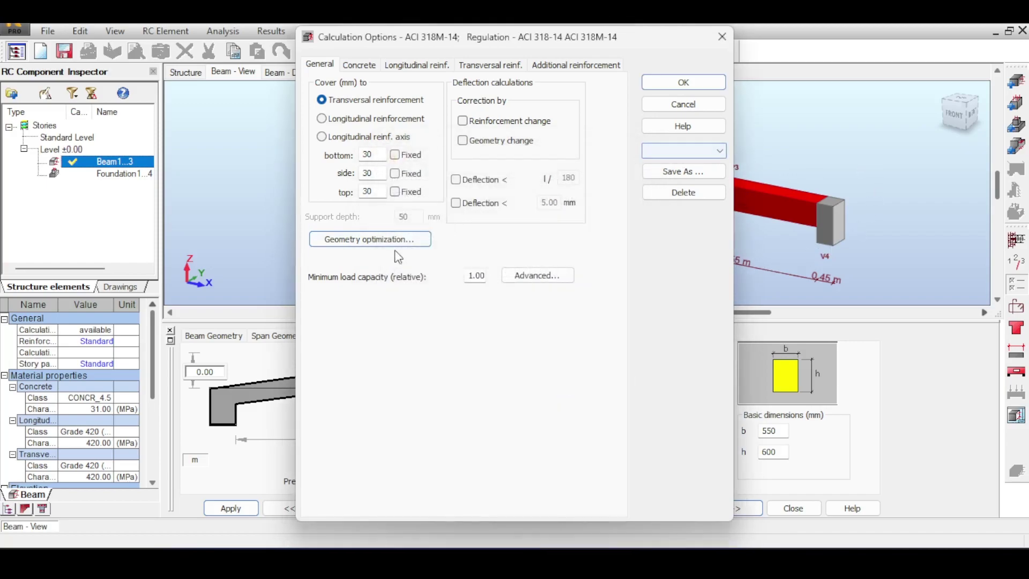
pyautogui.click(373, 241)
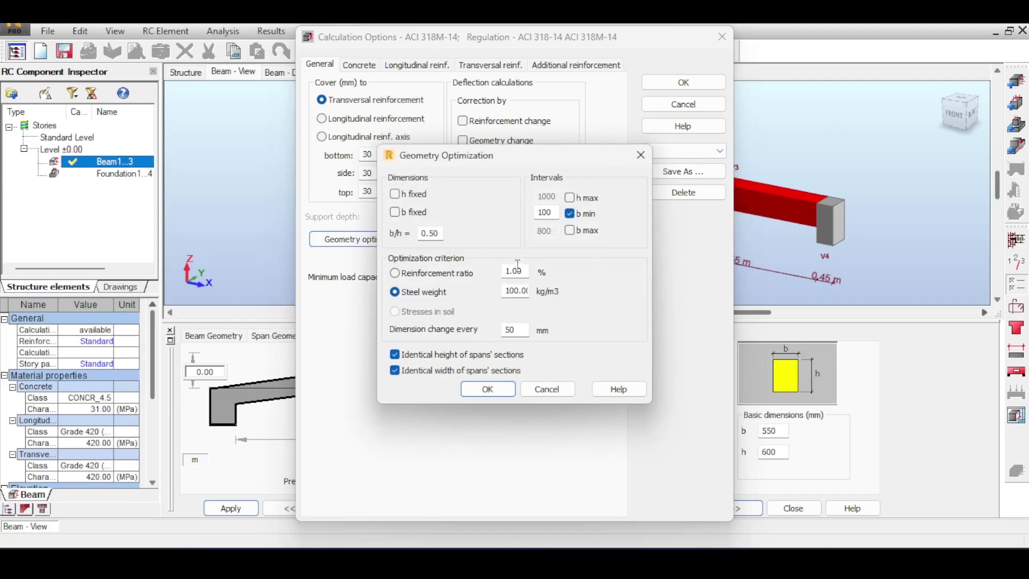
pyautogui.click(635, 158)
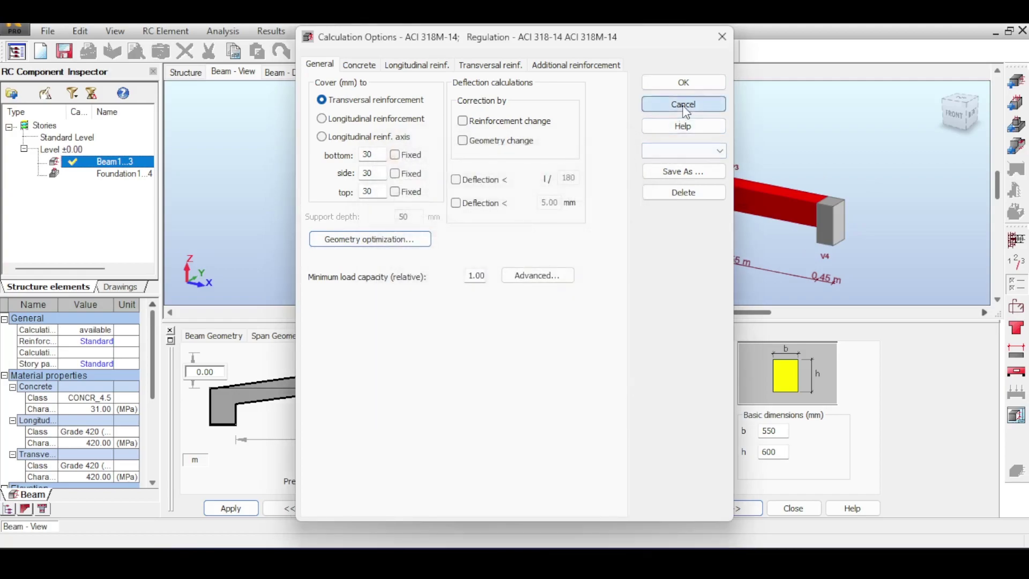
pyautogui.click(660, 105)
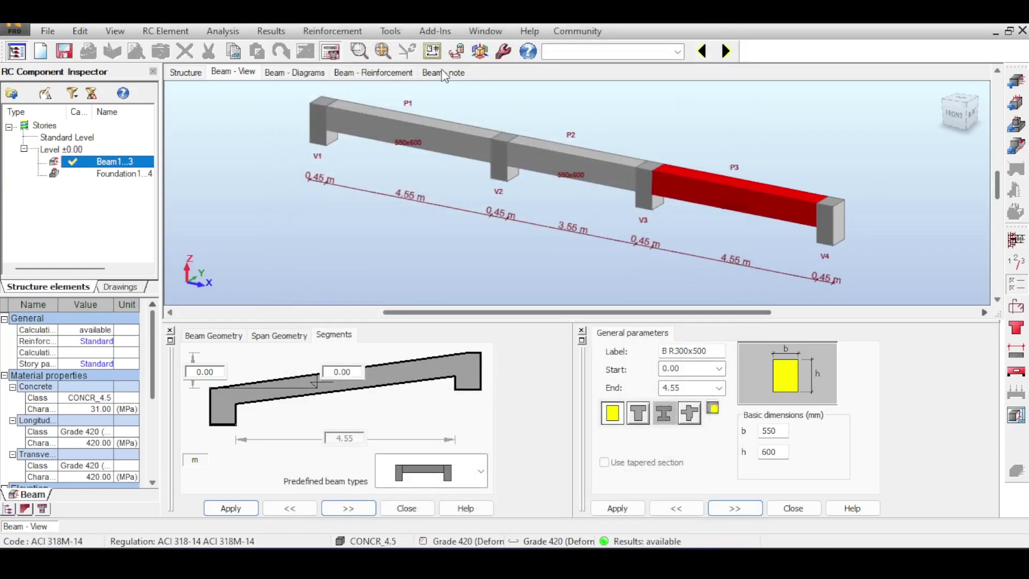
# - Run the beam calculation again and recheck the bending and shear capacity messages, then close the error list
pyautogui.click(337, 54)
pyautogui.click(567, 352)
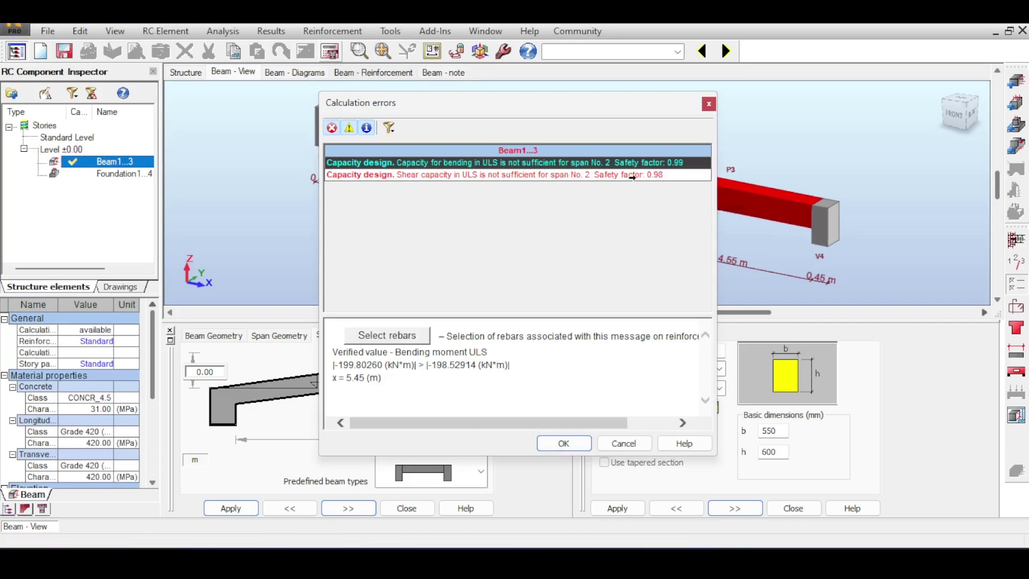
pyautogui.click(709, 105)
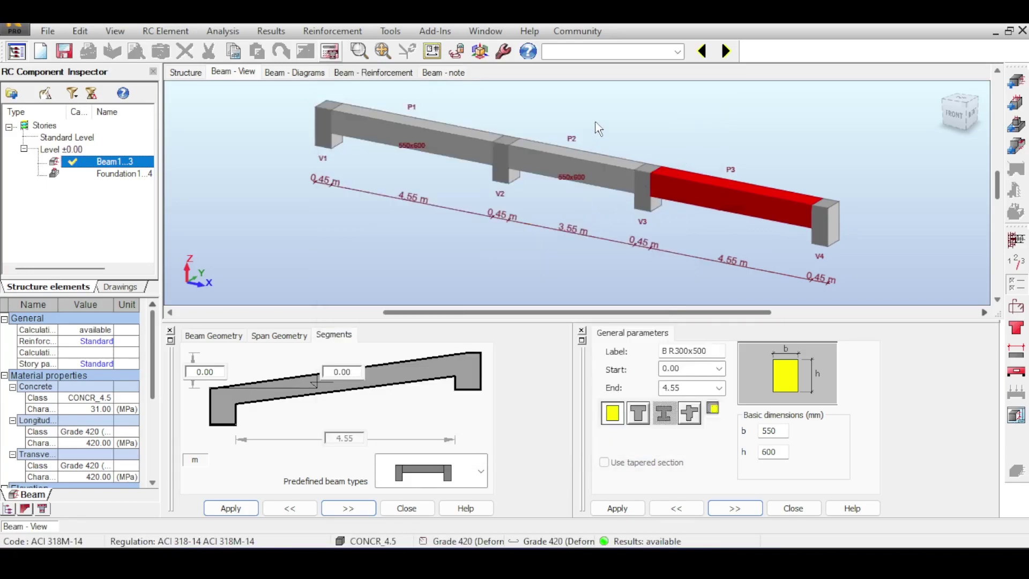
# - Set the section width b of end span P3 to 300 mm
pyautogui.moveTo(768, 162); pyautogui.dragTo(724, 216)
pyautogui.doubleClick(767, 430)
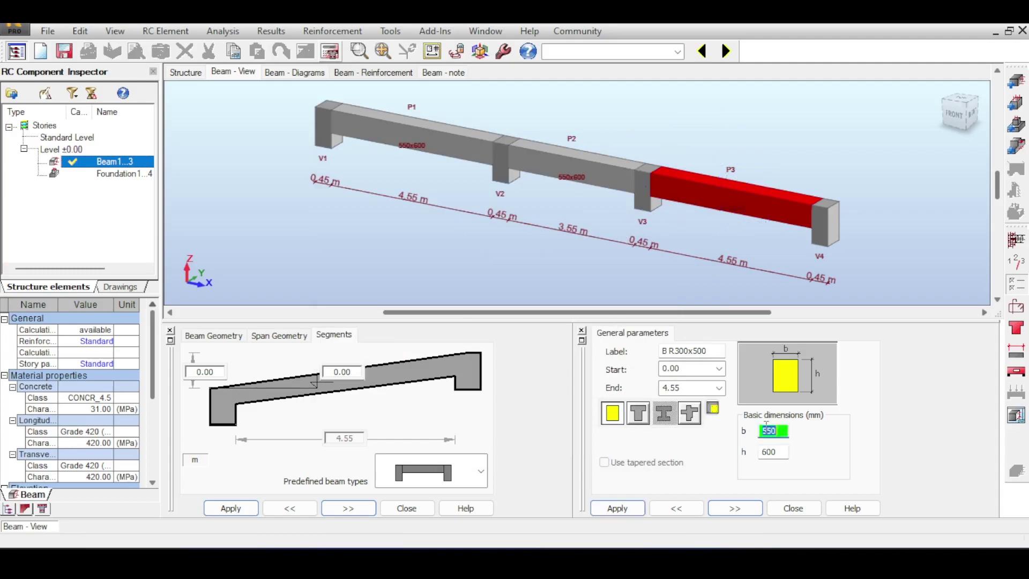
pyautogui.write('300')
pyautogui.press('Tab')
pyautogui.press('Tab')
pyautogui.press('Tab')
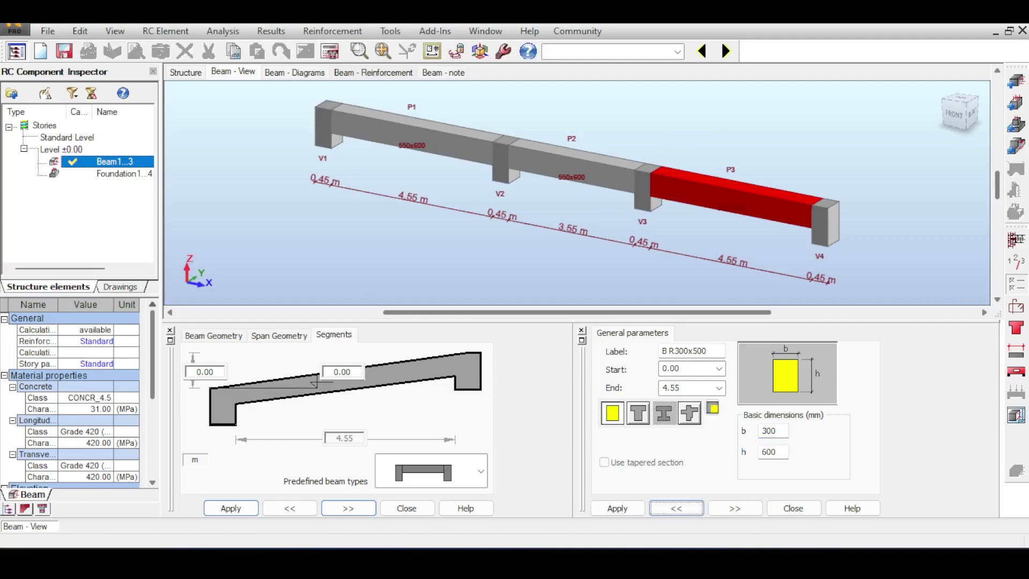
# - Set the rectangular sections of beam spans P1, P2 and P3 to b = 300 mm and h = 500 mm
pyautogui.doubleClick(768, 451)
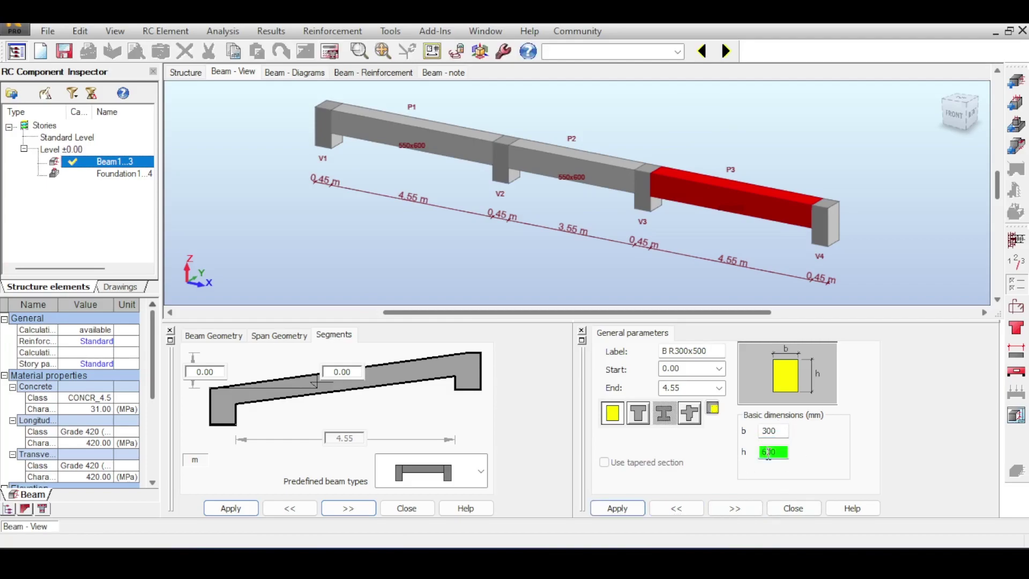
pyautogui.write('500')
pyautogui.press('Tab')
pyautogui.press('Tab')
pyautogui.press('Tab')
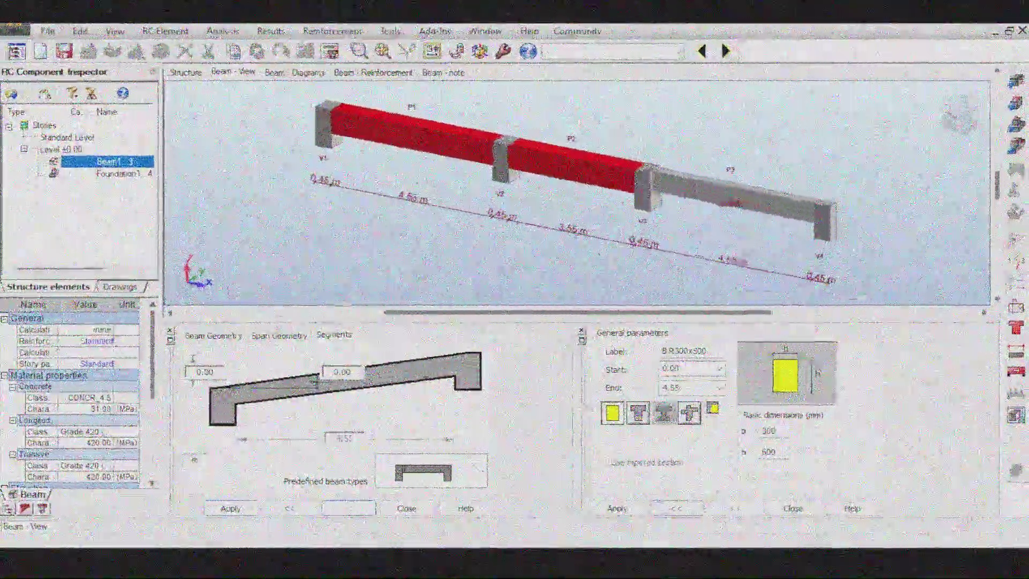
pyautogui.press('Return')
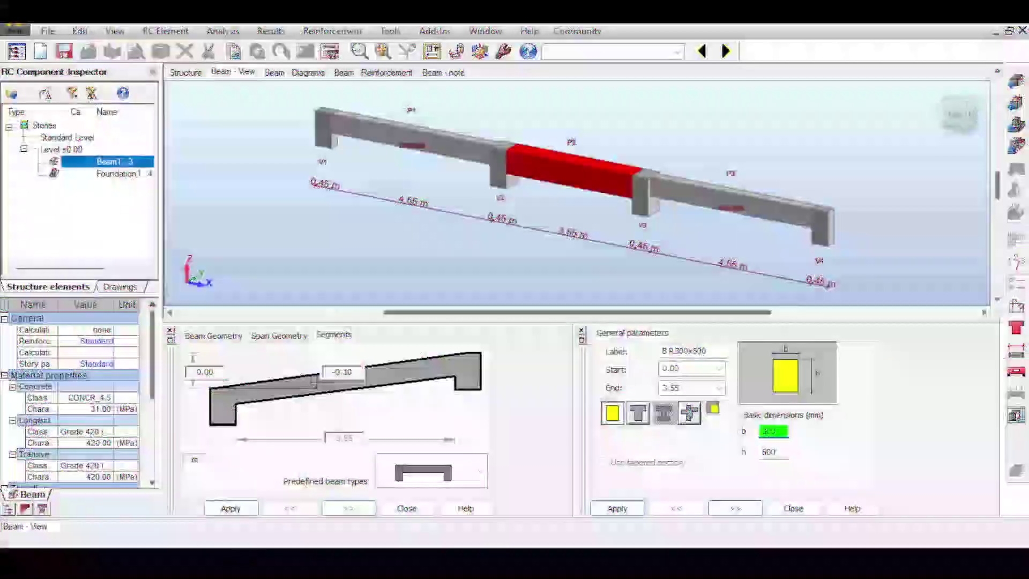
pyautogui.press('Tab')
pyautogui.write('500')
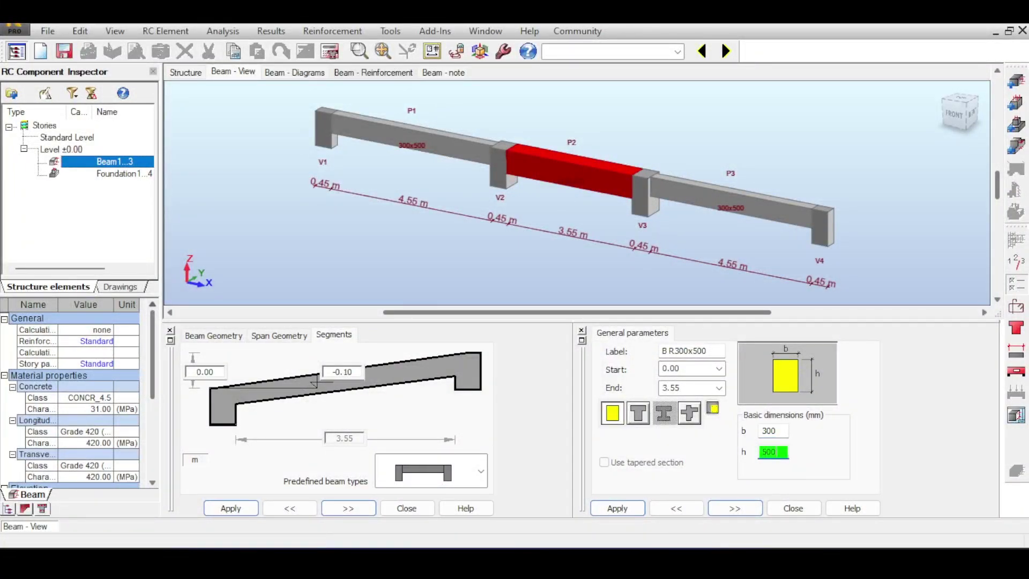
pyautogui.click(618, 508)
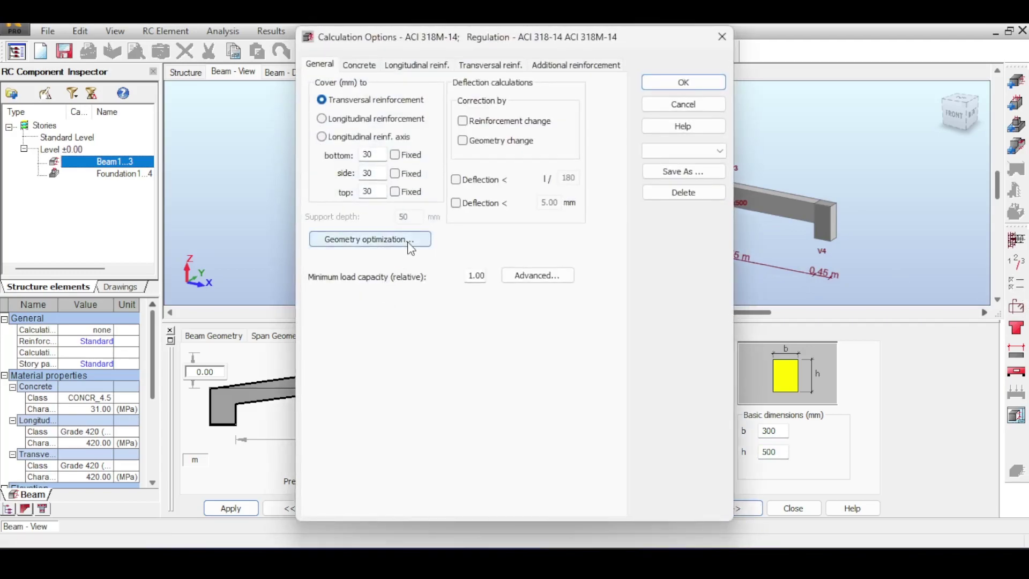
# - Fix both the h and b dimensions in the beam's geometry optimization and accept the calculation options
pyautogui.click(407, 239)
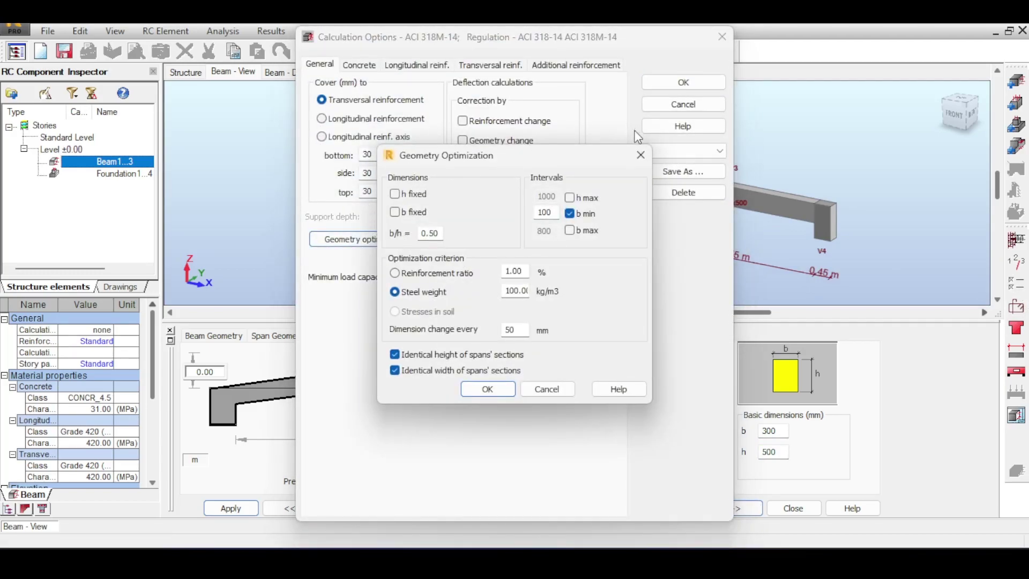
pyautogui.click(412, 194)
pyautogui.click(407, 211)
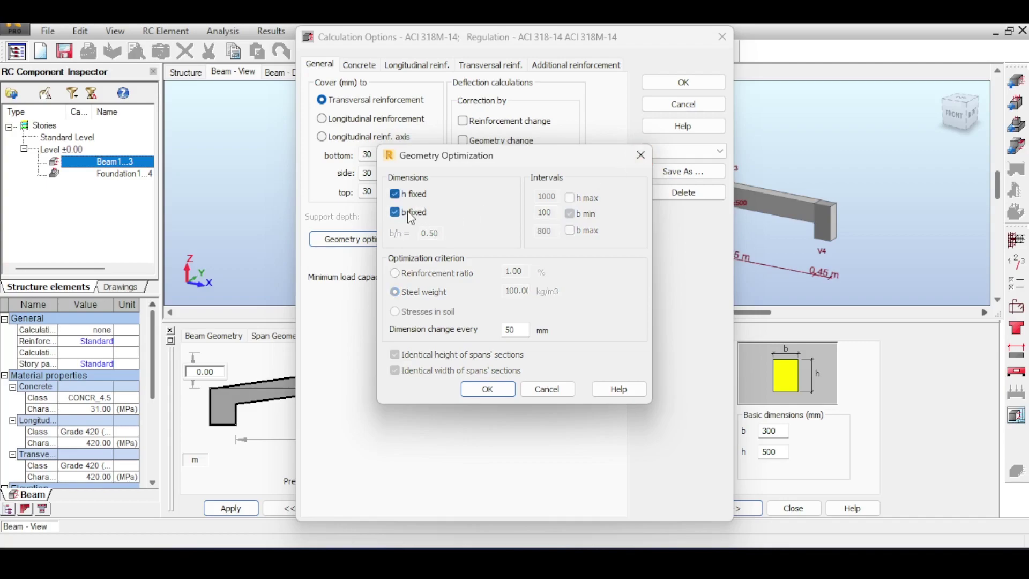
pyautogui.click(482, 389)
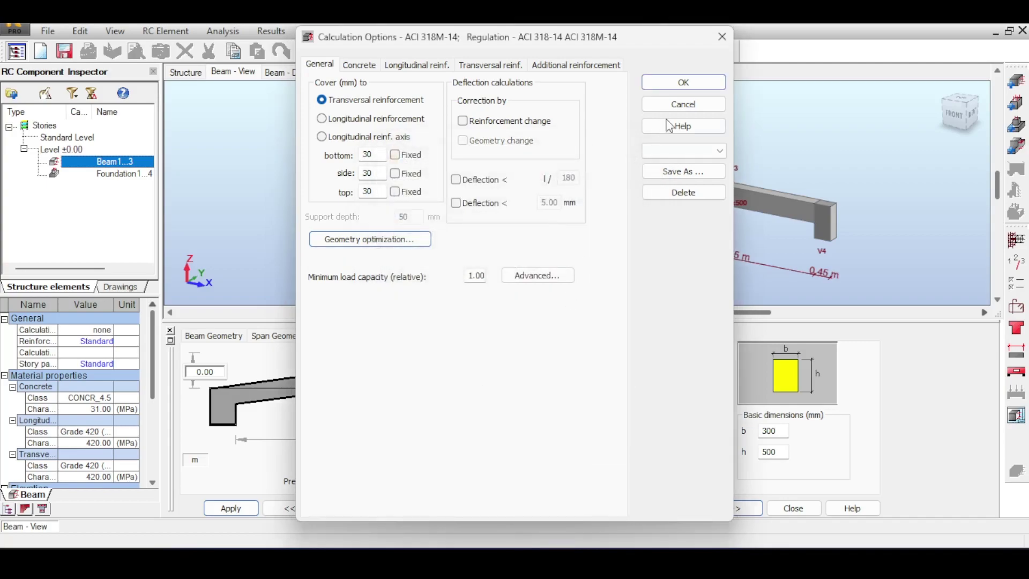
pyautogui.click(680, 80)
# - Calculate the beam's reinforcement and go through the calculation error messages for the individual spans
pyautogui.click(330, 52)
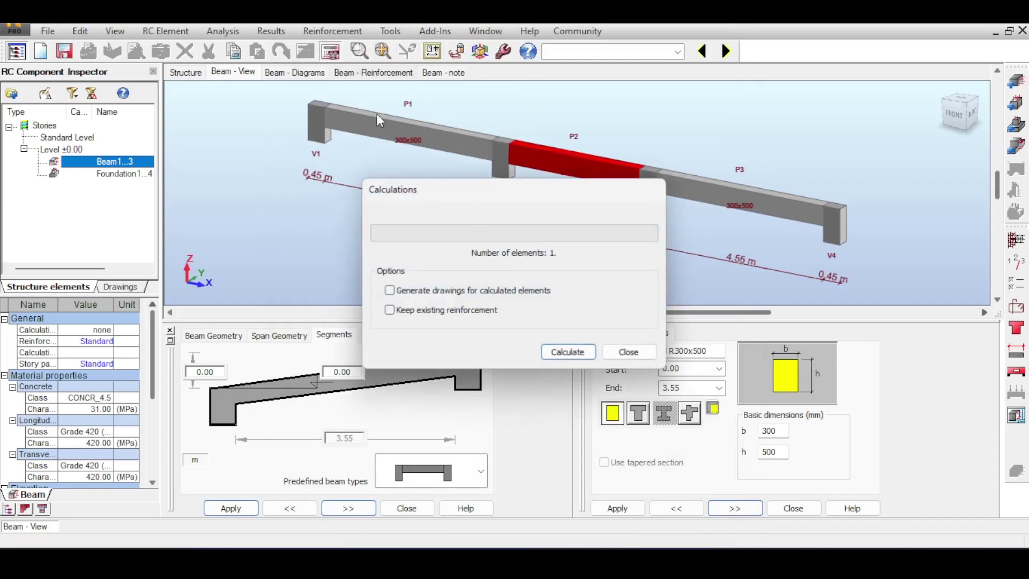
pyautogui.click(566, 354)
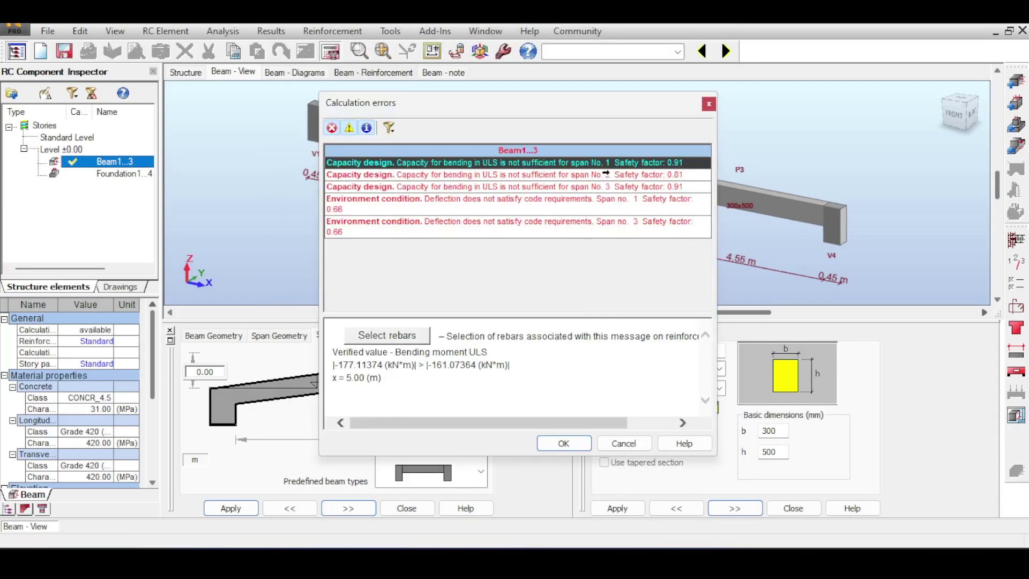
pyautogui.press('Down')
pyautogui.press('Down')
pyautogui.press('Down')
pyautogui.press('Down')
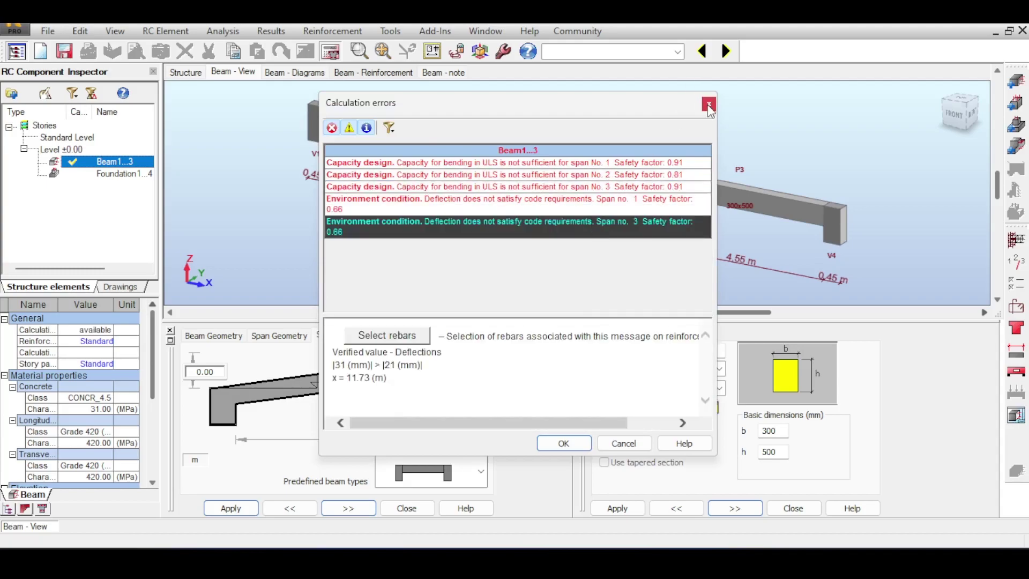
pyautogui.click(709, 105)
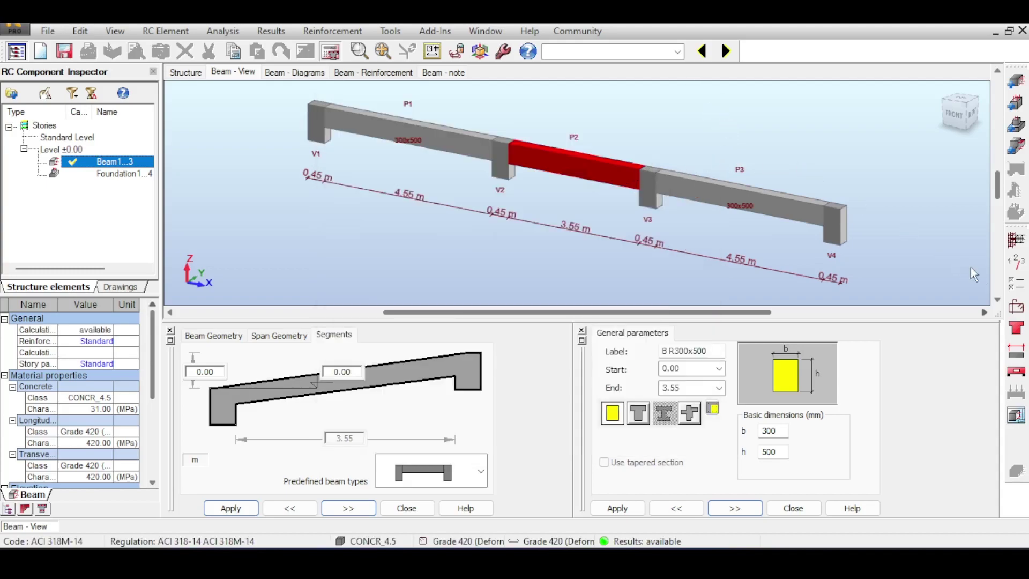
# - Turn off the preferred Emin and Emax bar spacing in the beam's reinforcement pattern
pyautogui.click(1016, 307)
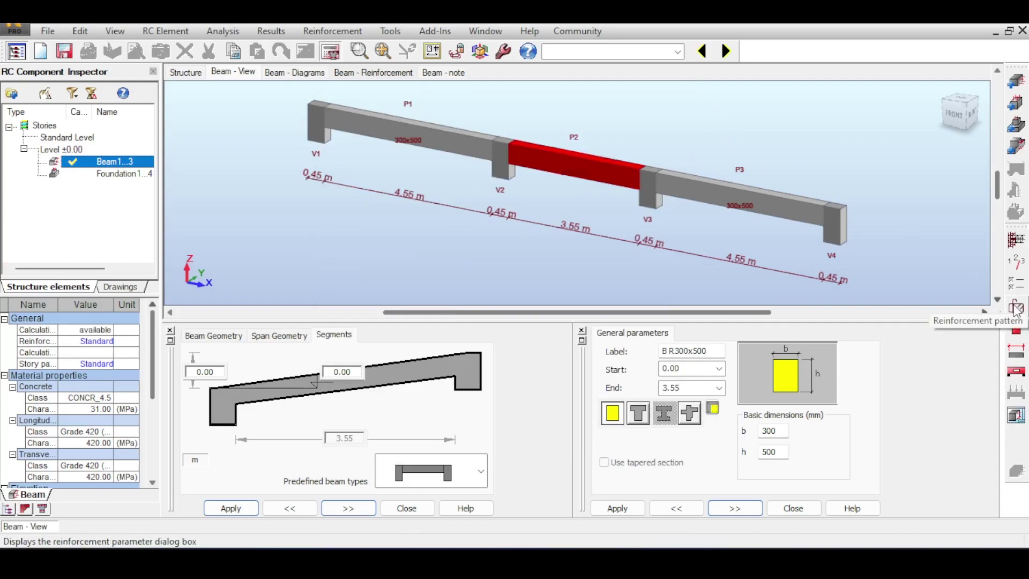
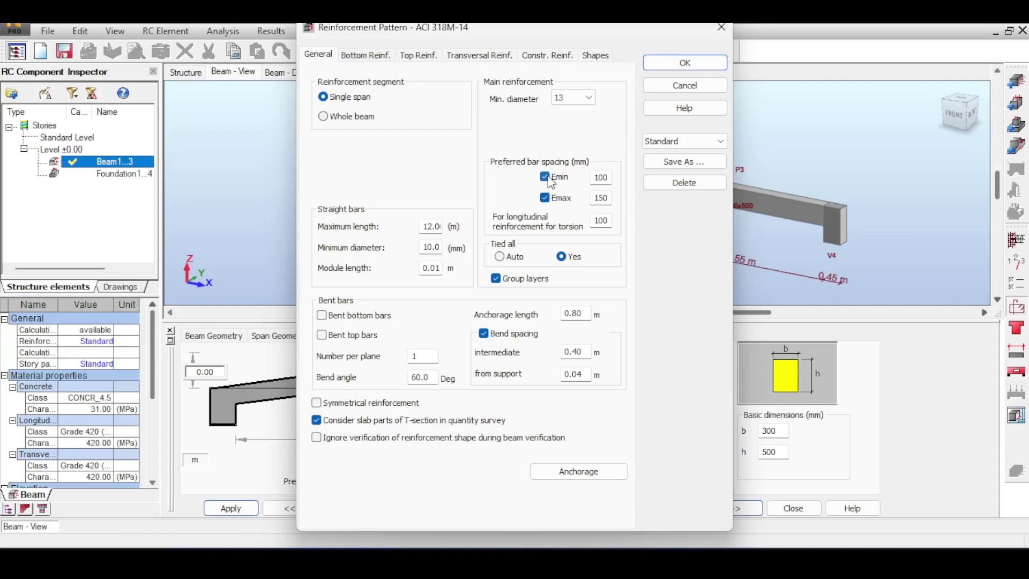
pyautogui.click(545, 178)
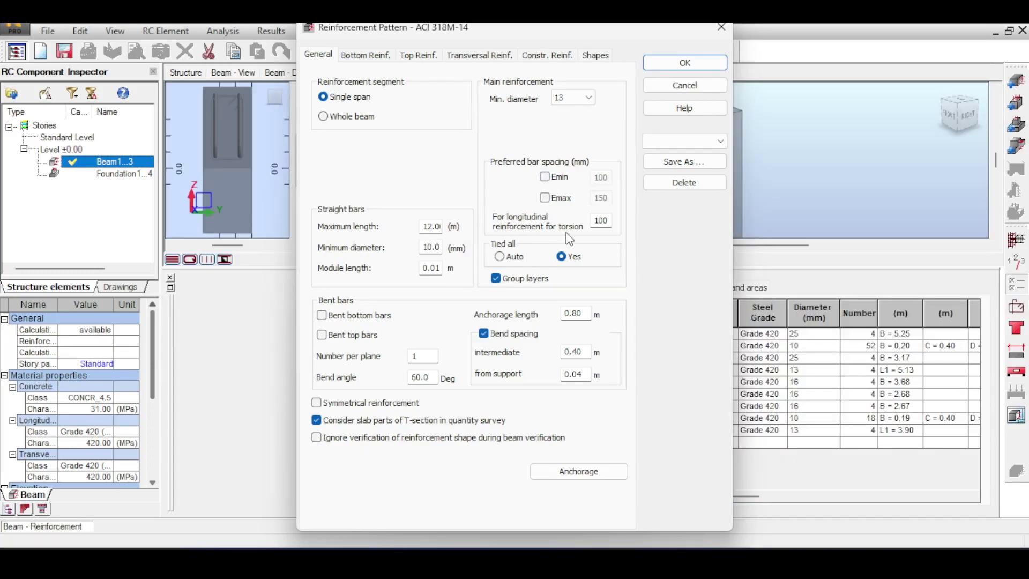
pyautogui.click(563, 200)
pyautogui.click(546, 177)
pyautogui.click(549, 199)
pyautogui.click(506, 257)
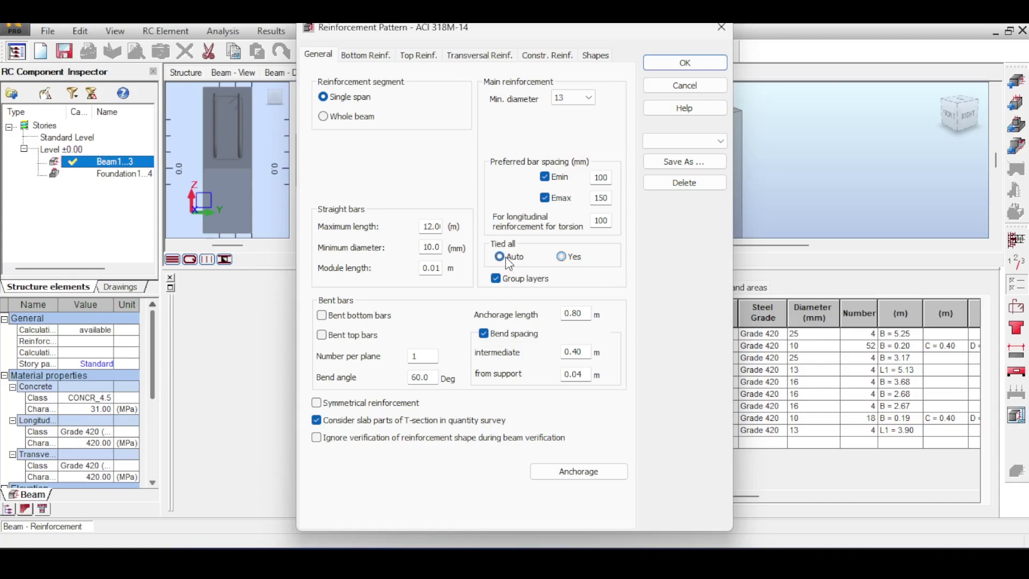
pyautogui.click(573, 264)
pyautogui.doubleClick(432, 226)
pyautogui.moveTo(431, 227); pyautogui.dragTo(435, 227)
pyautogui.click(435, 227)
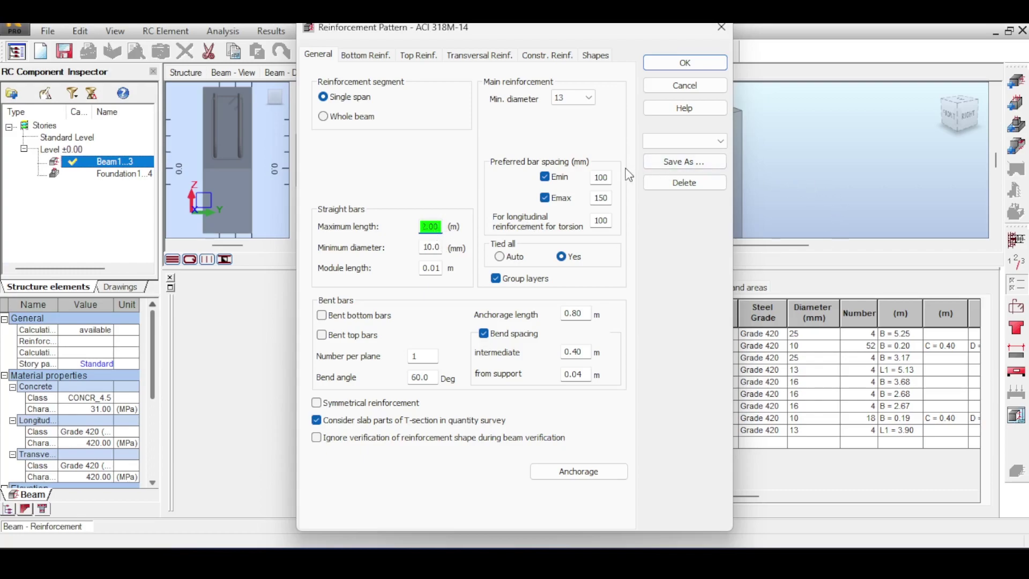
pyautogui.click(708, 85)
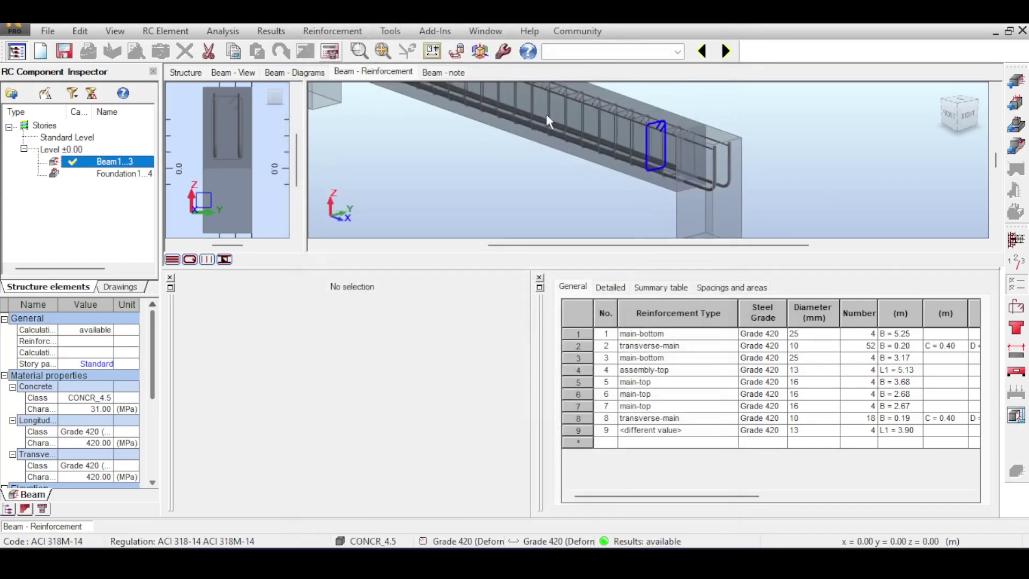
# - Examine the generated reinforcement, including the main bottom bars of the end spans and the middle-span bars where they meet the supports
pyautogui.scroll(-3, 802, 194)
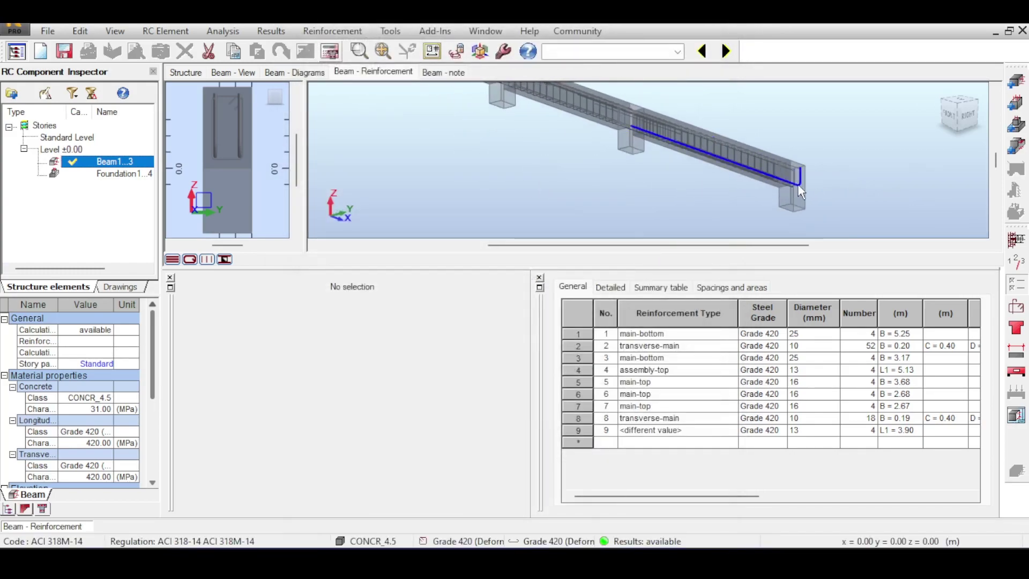
pyautogui.click(772, 174)
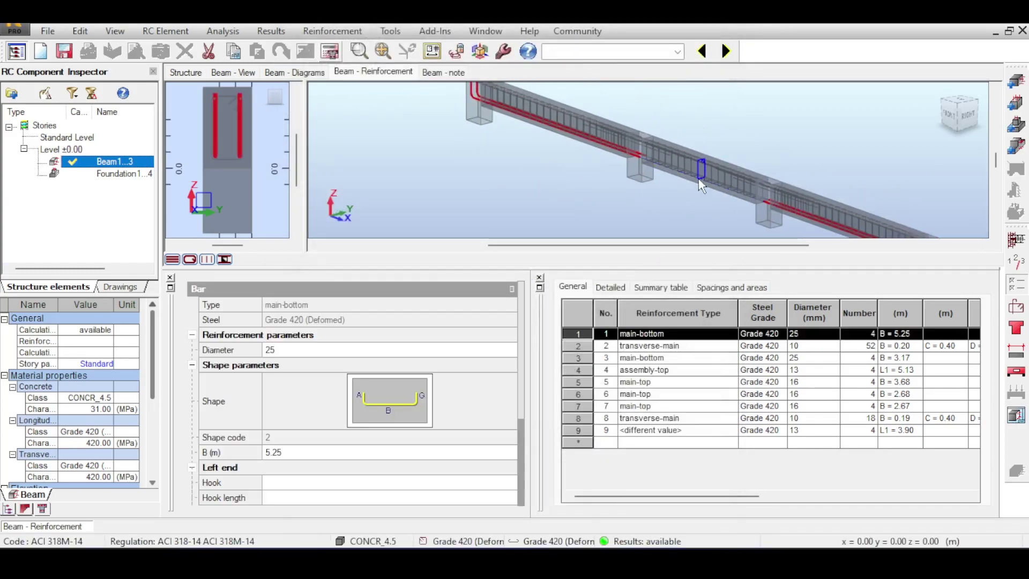
pyautogui.click(696, 182)
pyautogui.scroll(4, 696, 214)
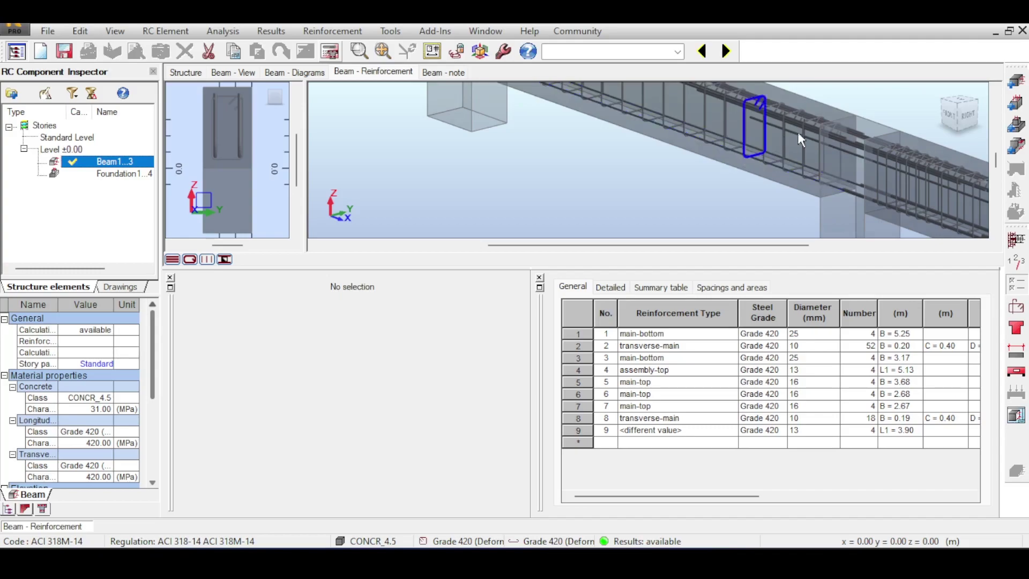
pyautogui.scroll(5, 825, 145)
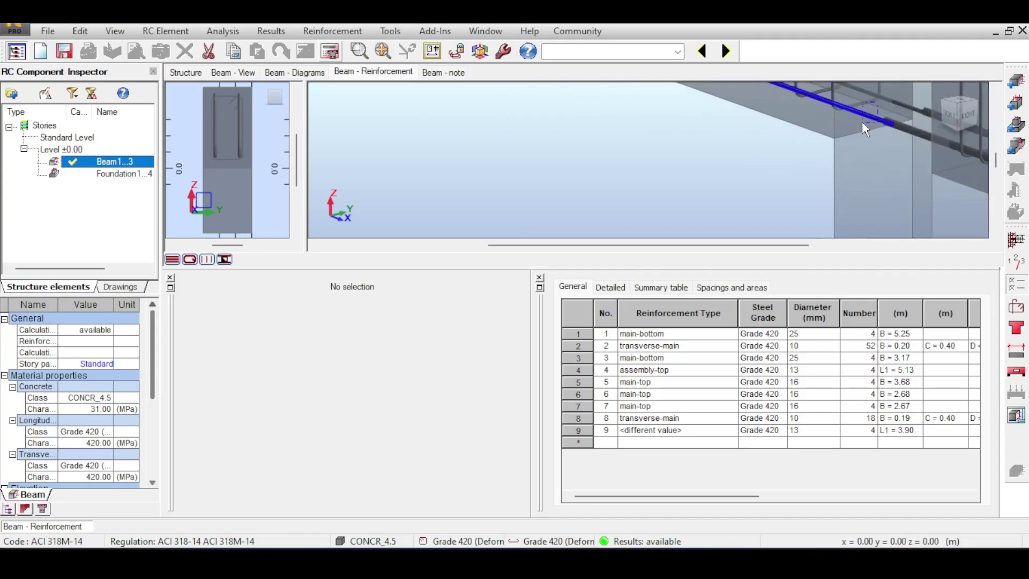
pyautogui.click(861, 121)
pyautogui.scroll(-5, 856, 125)
pyautogui.moveTo(755, 175); pyautogui.dragTo(695, 194, button='middle')
pyautogui.scroll(5, 696, 194)
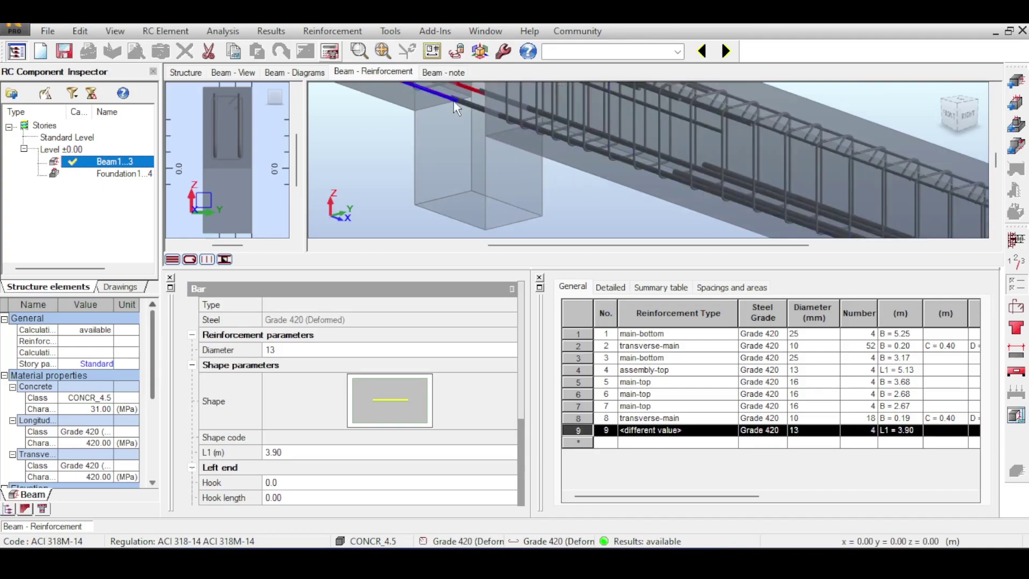
pyautogui.scroll(3, 480, 113)
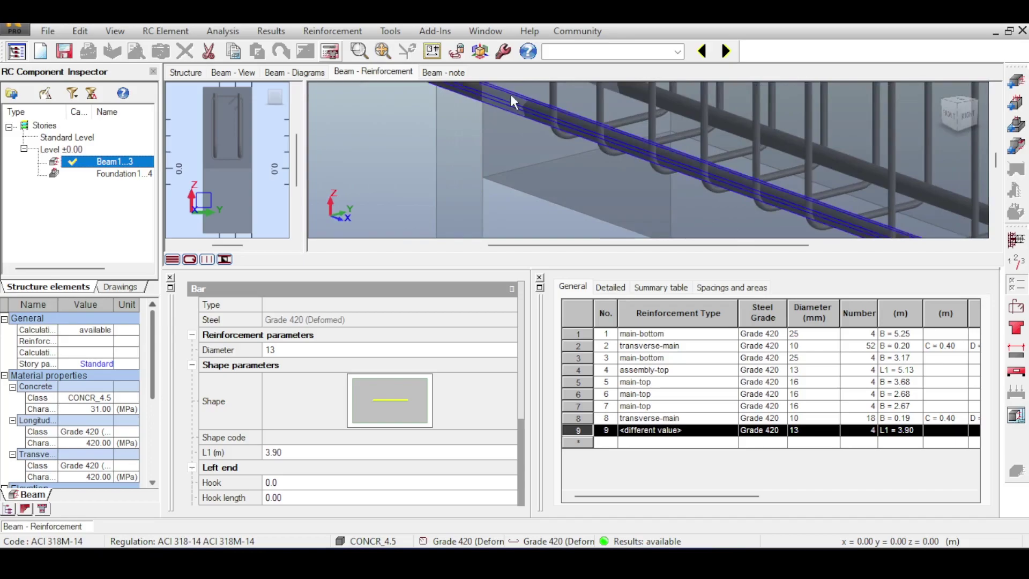
pyautogui.scroll(-6, 513, 102)
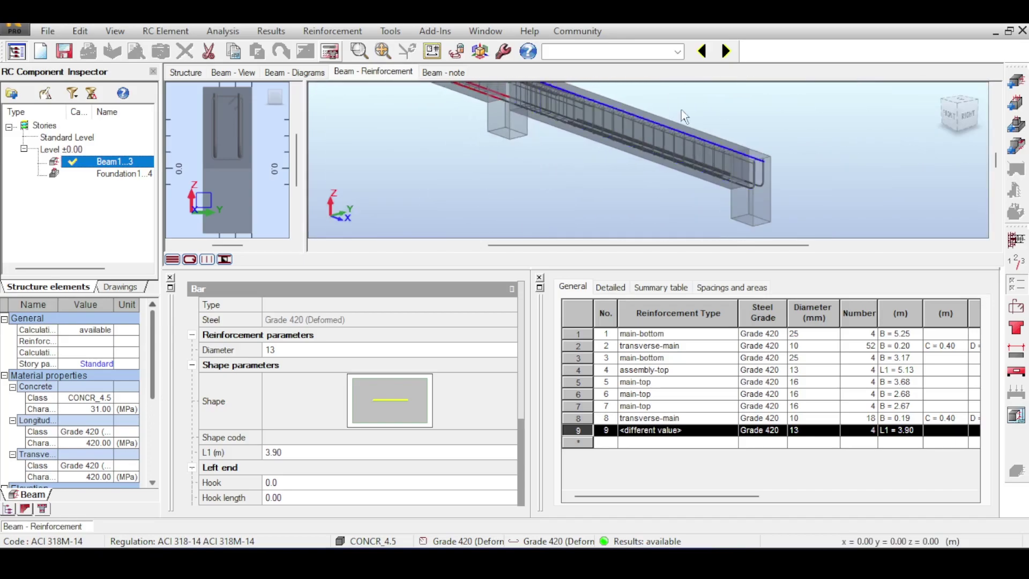
pyautogui.moveTo(831, 106); pyautogui.dragTo(798, 141, button='middle')
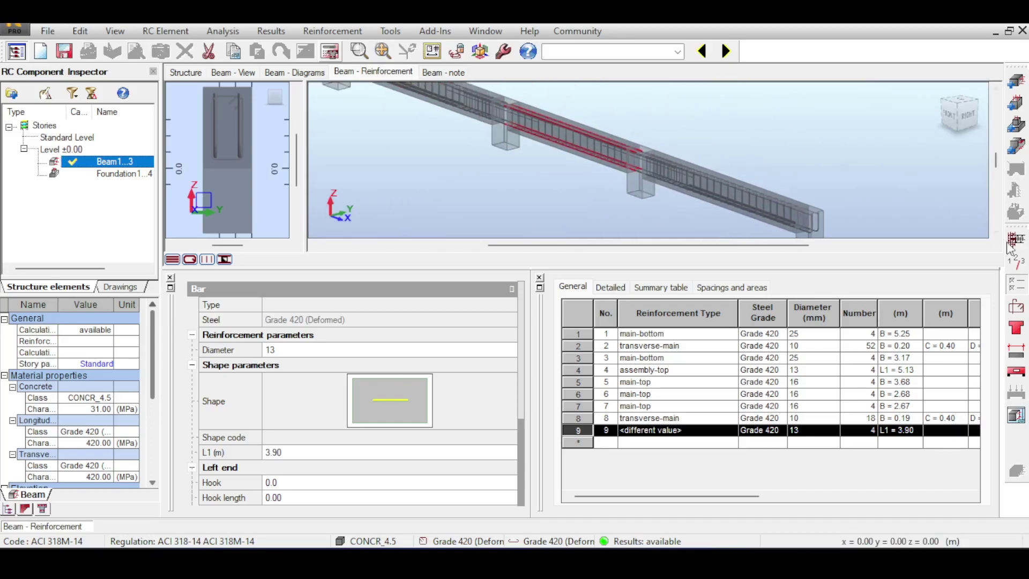
pyautogui.scroll(-3, 825, 219)
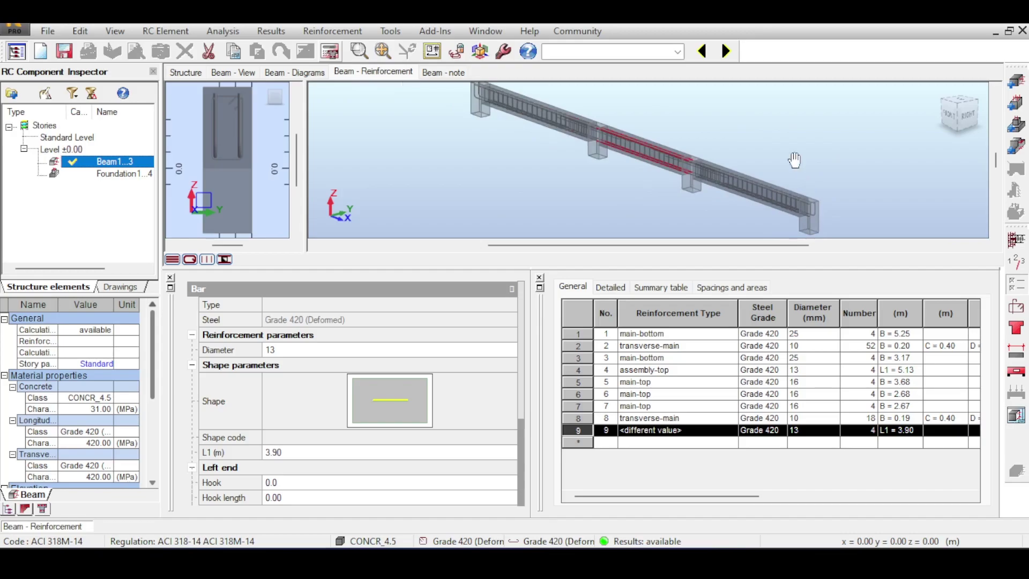
# - Set the maximum length of straight bars to 20 m in the reinforcement pattern
pyautogui.click(1016, 283)
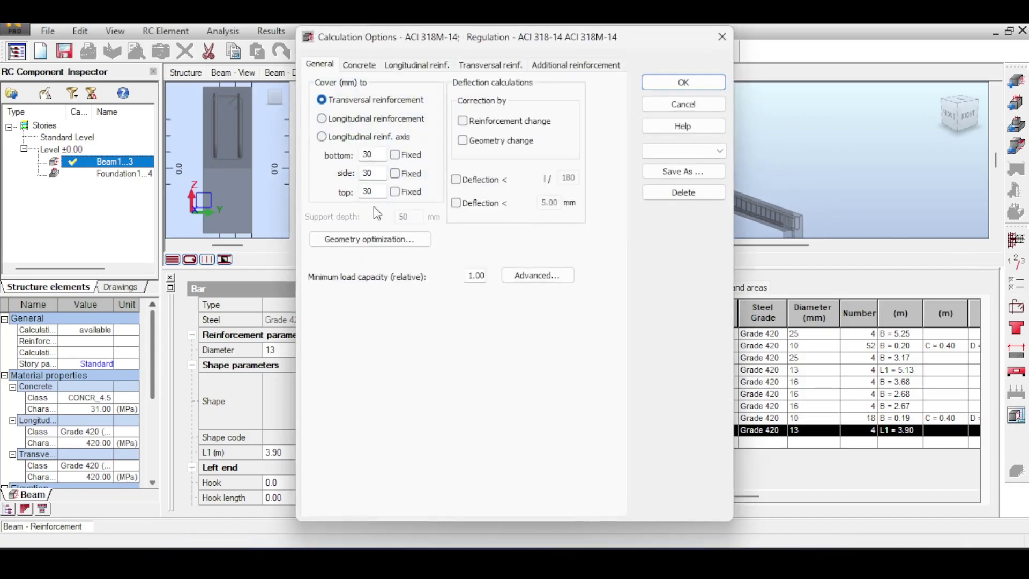
pyautogui.click(683, 83)
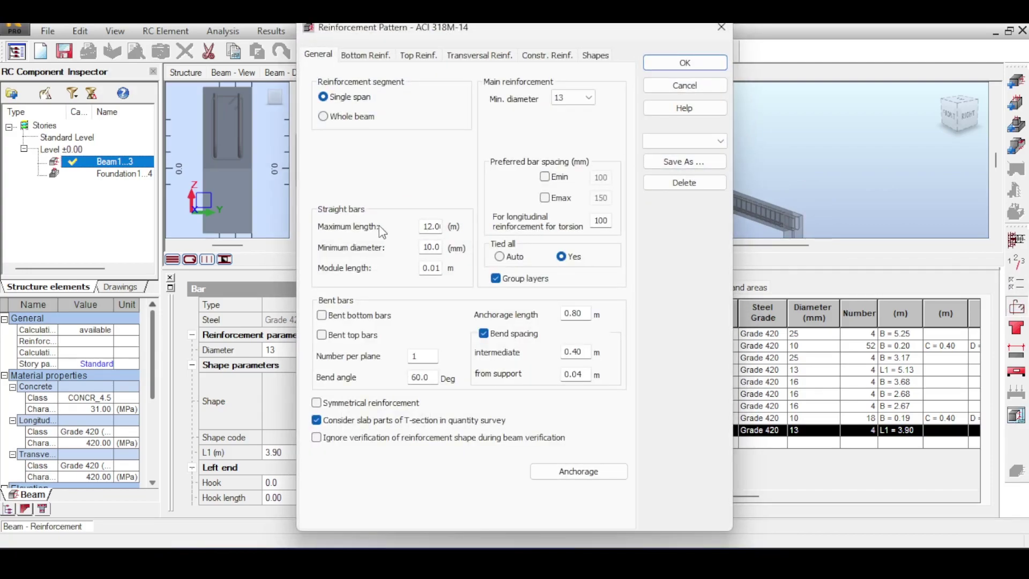
pyautogui.doubleClick(438, 227)
pyautogui.write('20')
pyautogui.click(685, 63)
# - Recalculate the beam reinforcement, dismiss the calculation errors and inspect the main bottom bars along the spans and supports
pyautogui.click(330, 50)
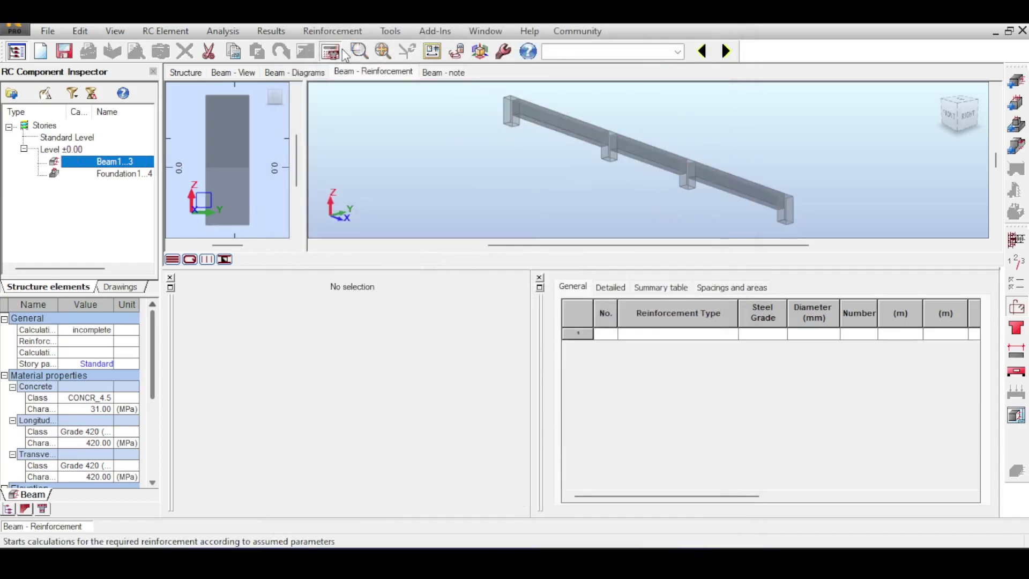
pyautogui.click(567, 352)
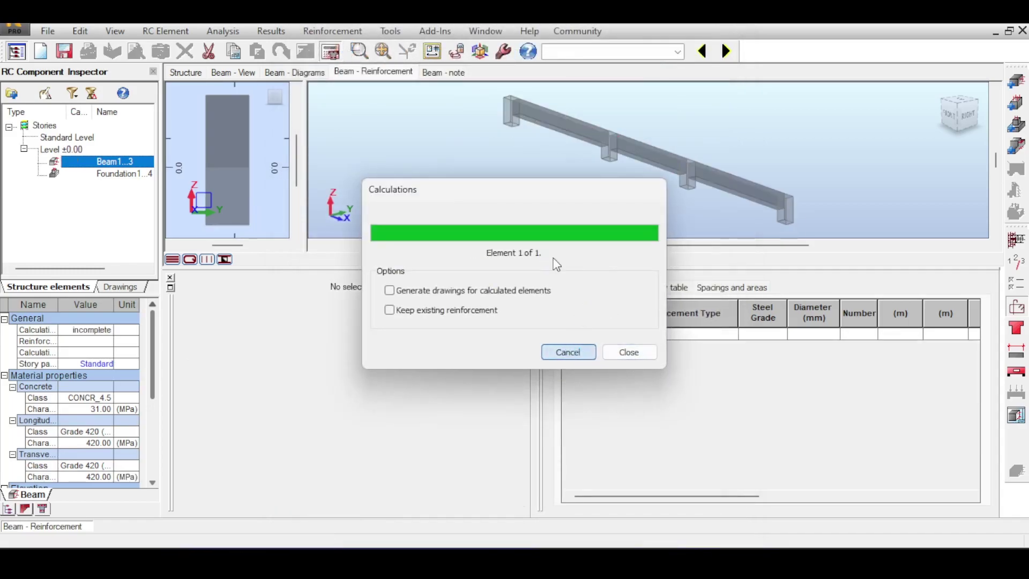
pyautogui.click(708, 104)
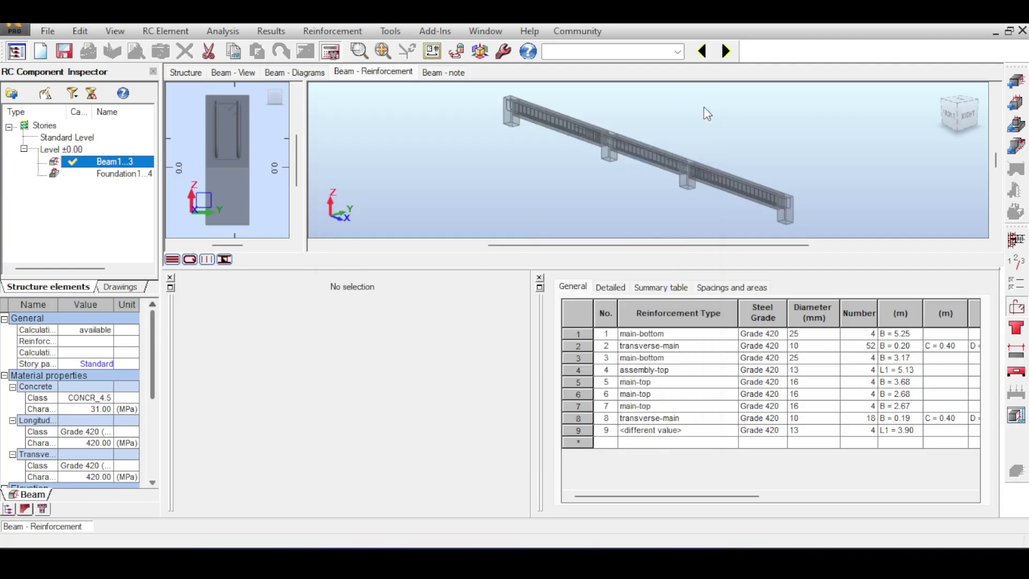
pyautogui.click(806, 185)
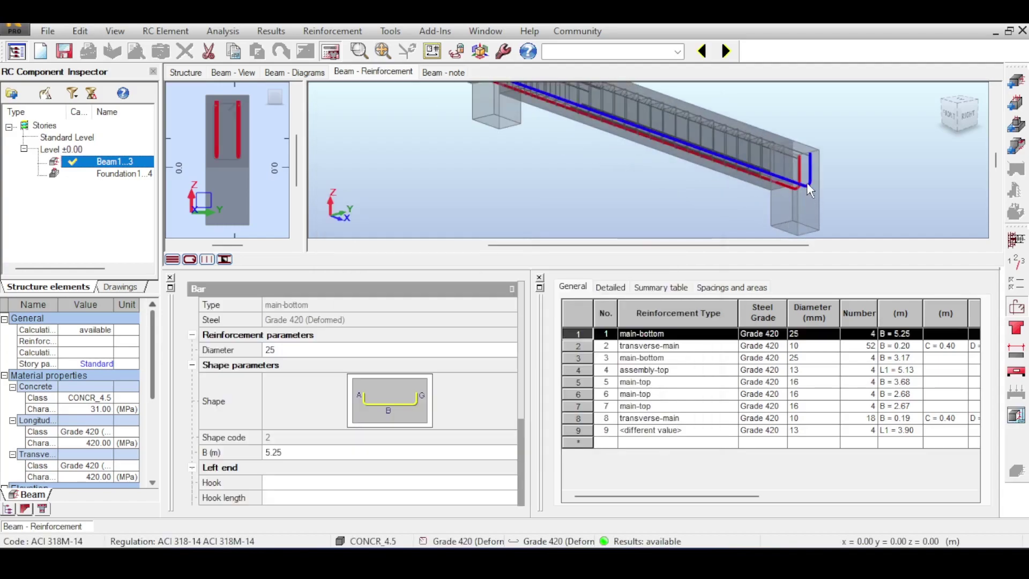
pyautogui.scroll(-3, 615, 162)
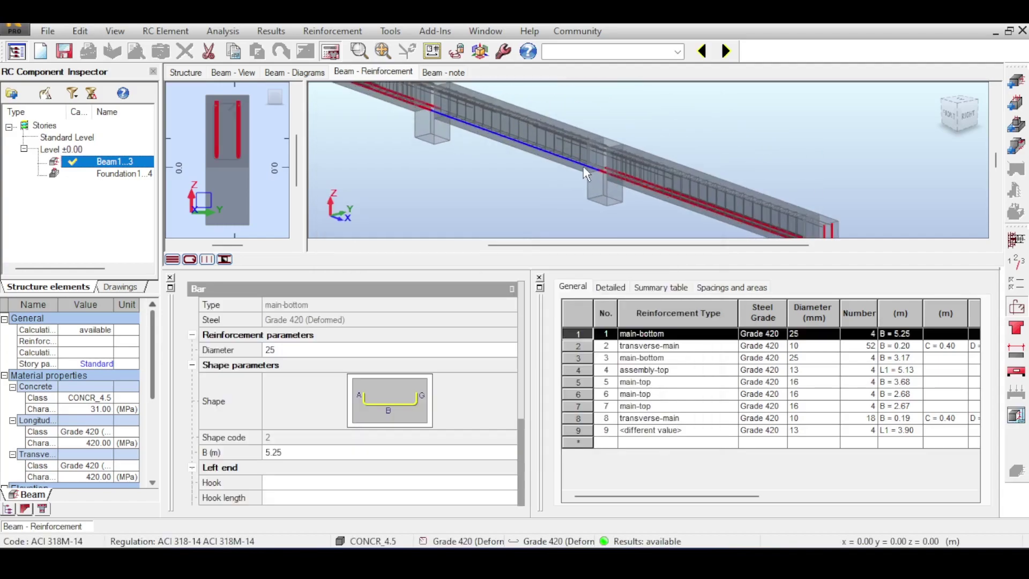
pyautogui.keyDown('shift'); pyautogui.moveTo(583, 166); pyautogui.dragTo(648, 139, button='middle'); pyautogui.keyUp('shift')
pyautogui.scroll(2, 649, 138)
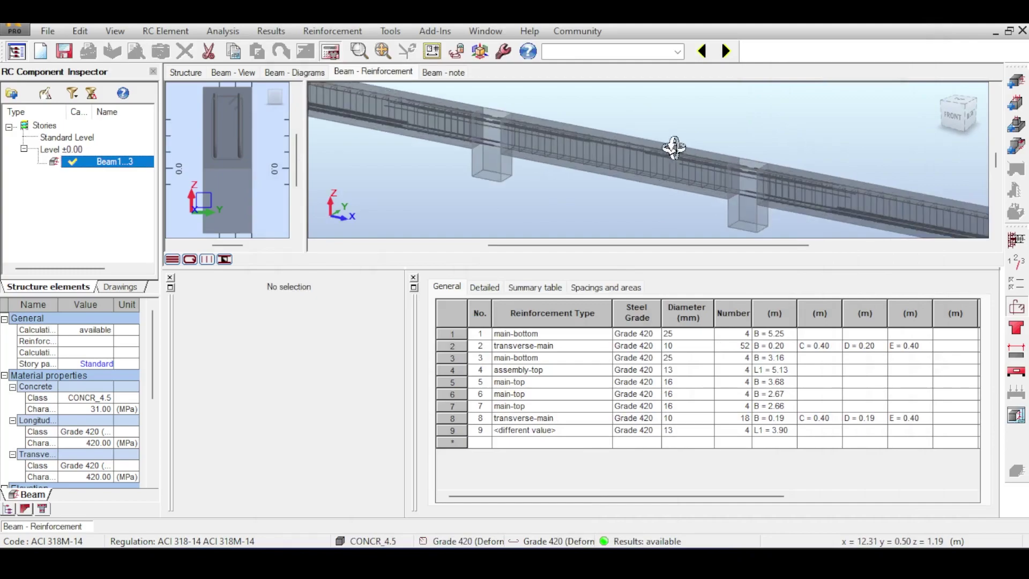
# - Inspect the reinforcement of the middle span and its bars over the two interior supports
pyautogui.rightClick(609, 138)
pyautogui.click(628, 140)
pyautogui.scroll(3, 529, 127)
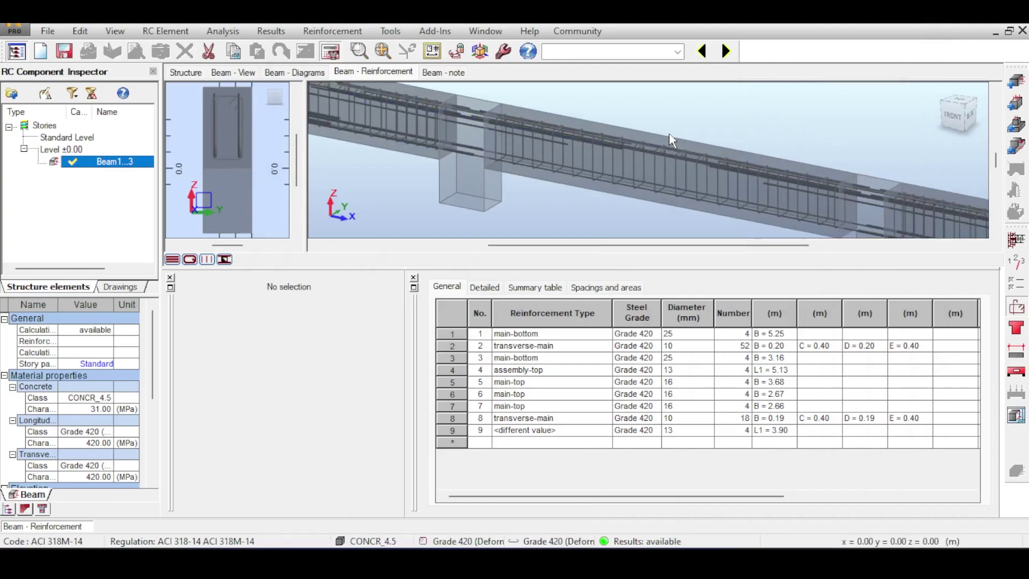
pyautogui.scroll(-3, 673, 136)
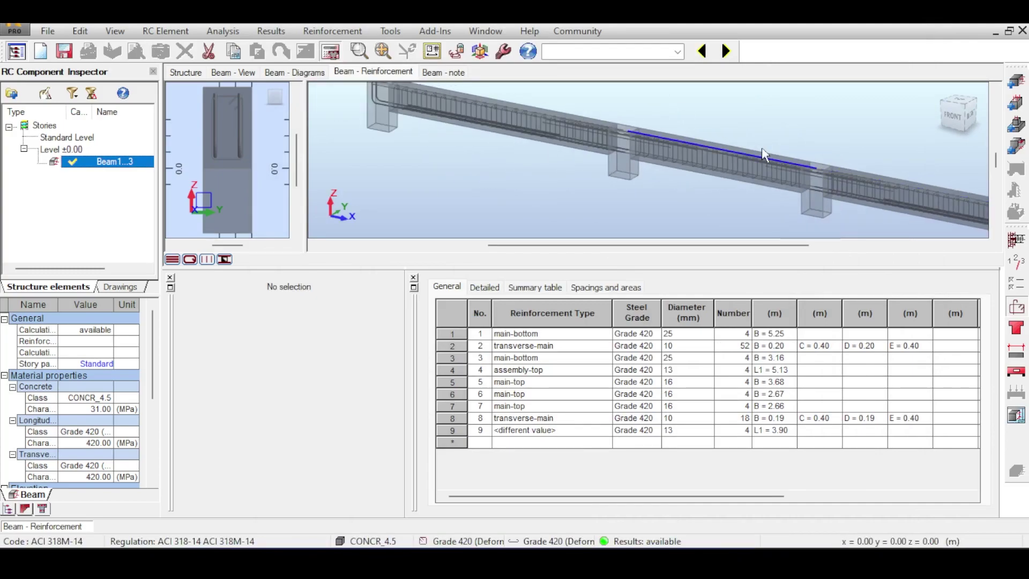
pyautogui.click(1021, 286)
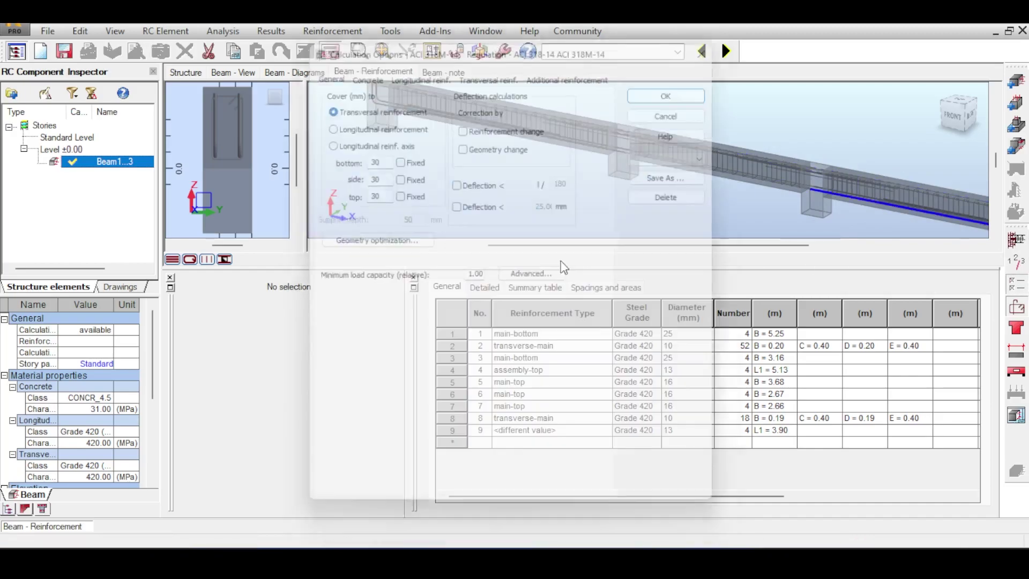
pyautogui.click(359, 65)
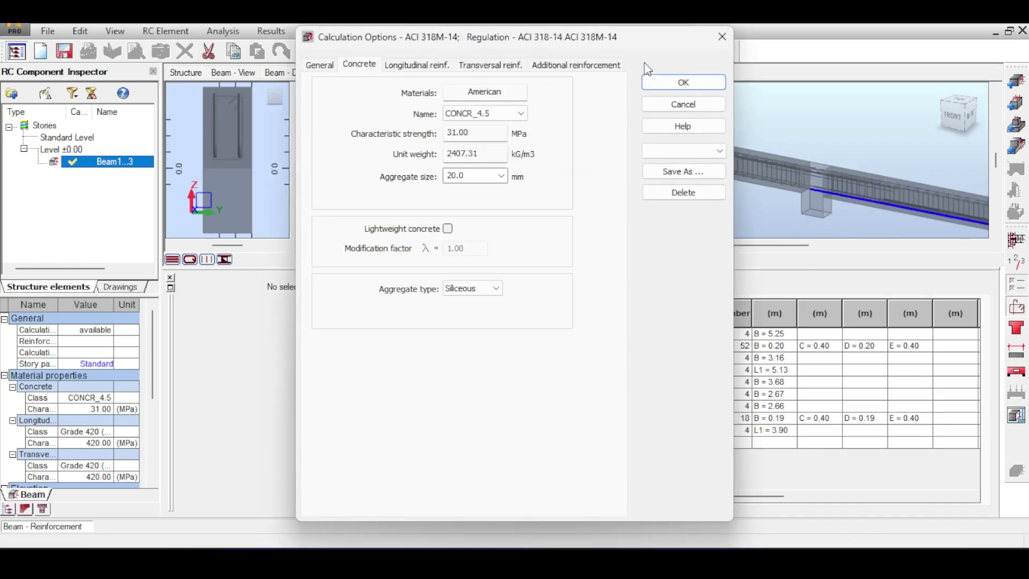
pyautogui.click(721, 37)
# - Set the reinforcement segment to Whole beam in the beam's reinforcement pattern
pyautogui.click(1016, 307)
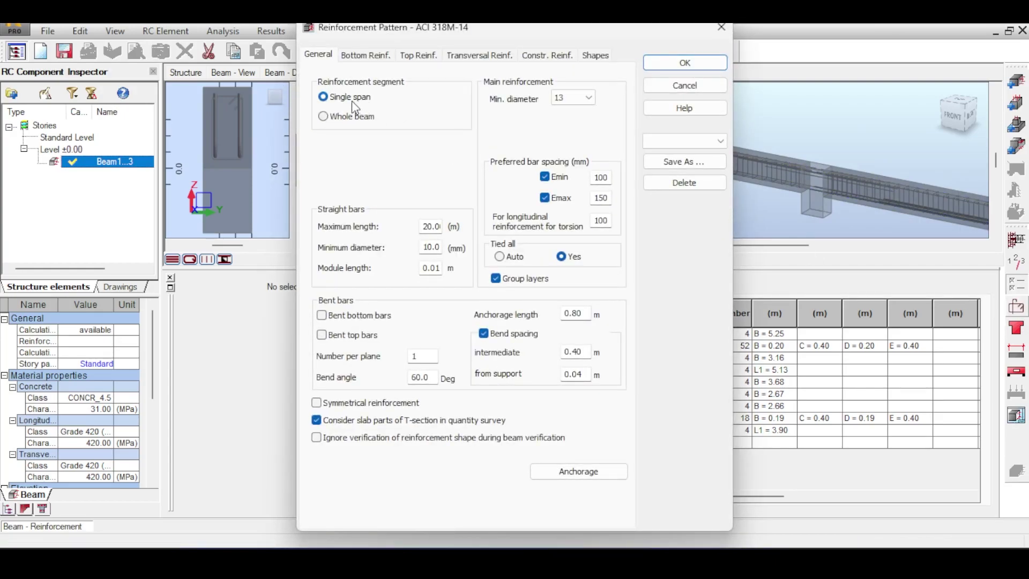
pyautogui.click(332, 121)
pyautogui.click(682, 65)
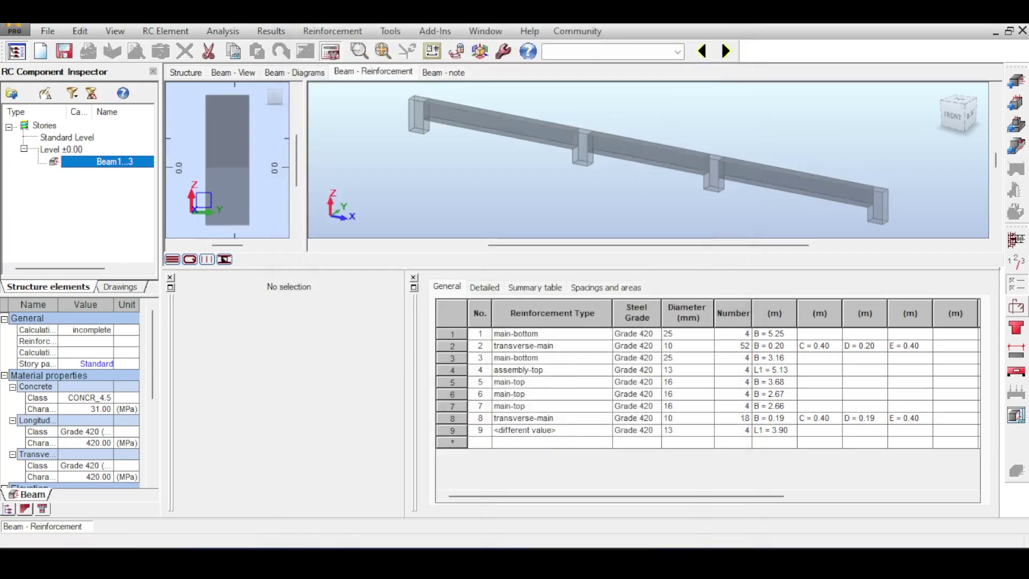
# - Recalculate the beam reinforcement for the whole-beam segment and dismiss the calculation errors
pyautogui.click(329, 49)
pyautogui.click(566, 351)
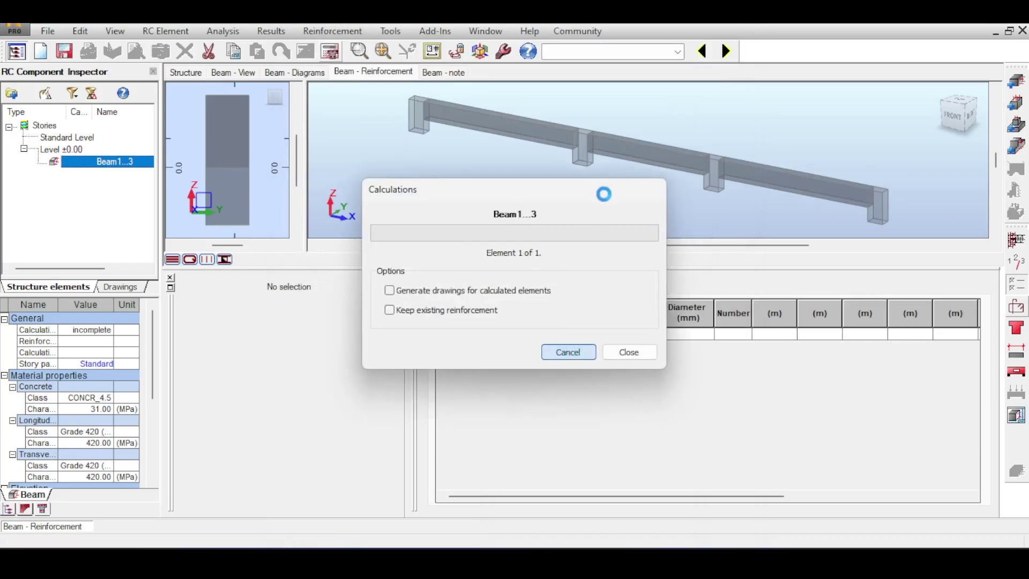
pyautogui.click(713, 105)
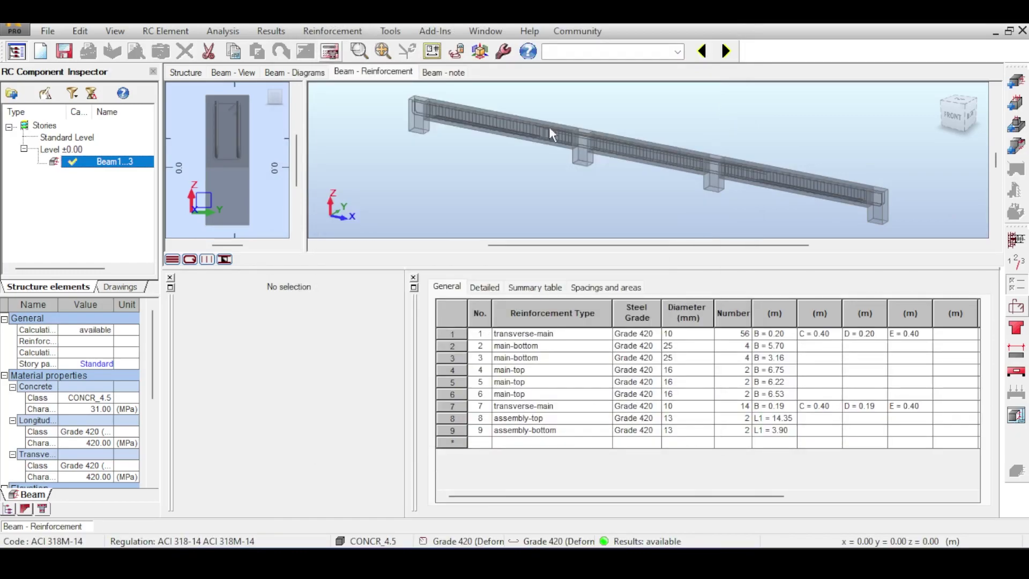
# - Select the top assembly bars in the 3D model and follow them along all three spans
pyautogui.scroll(3, 822, 176)
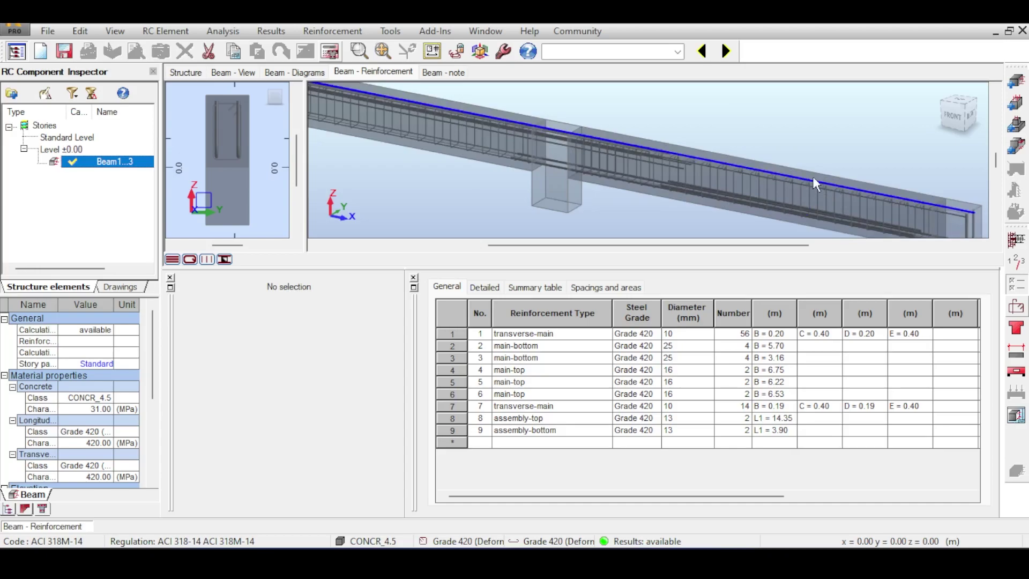
pyautogui.click(832, 178)
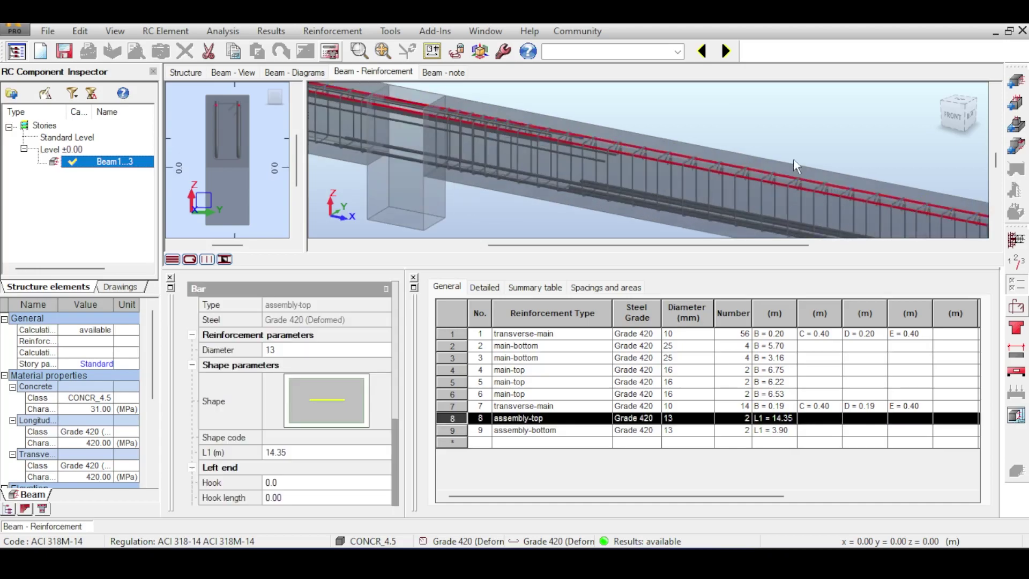
pyautogui.moveTo(793, 158); pyautogui.dragTo(720, 129, button='middle')
pyautogui.scroll(-2, 719, 129)
pyautogui.scroll(-2, 653, 140)
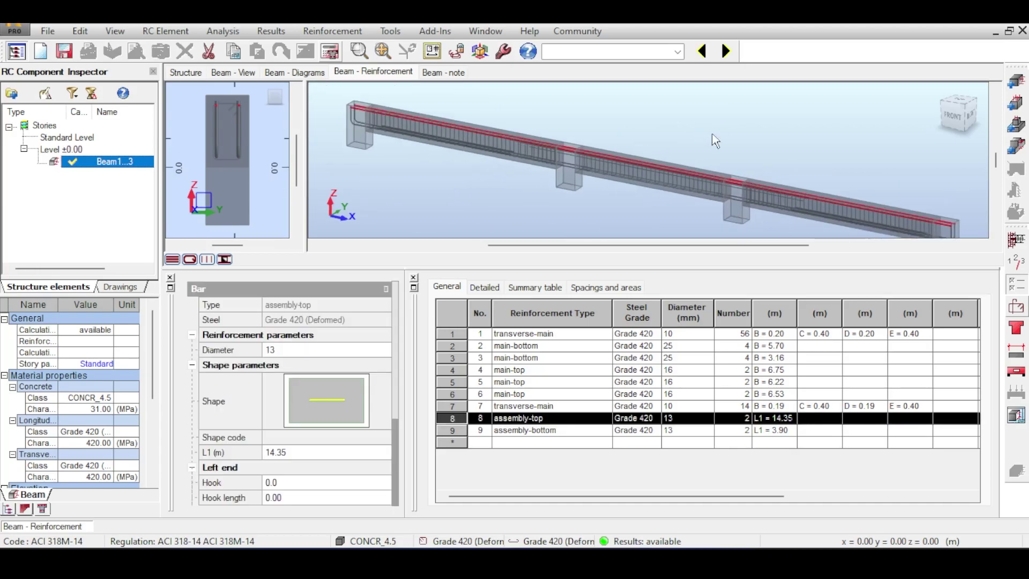
pyautogui.scroll(2, 718, 128)
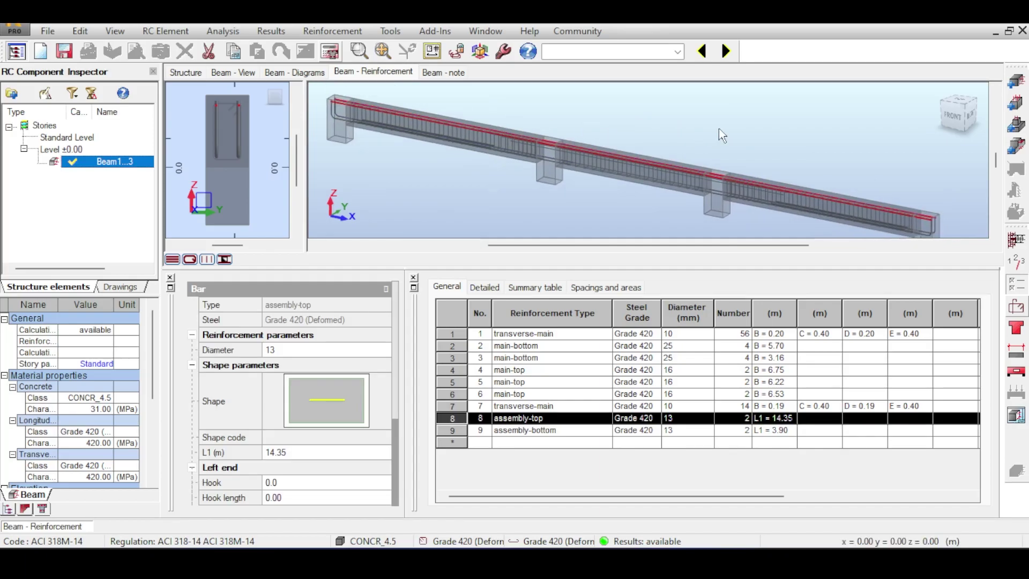
# - Examine the top assembly bars up close at the stirrups, the end support and the interior support
pyautogui.click(718, 128)
pyautogui.scroll(5, 780, 160)
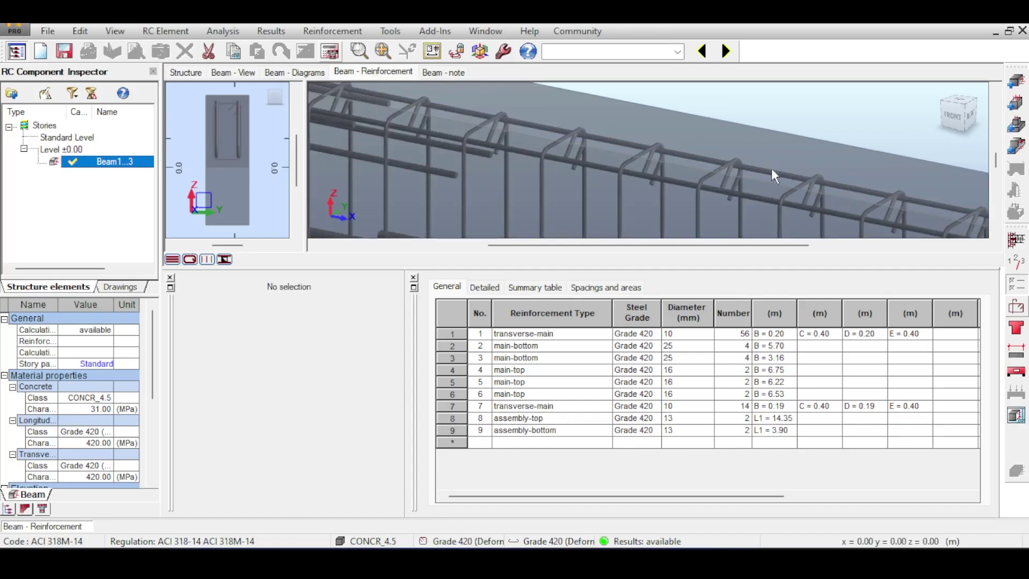
pyautogui.scroll(-1, 775, 180)
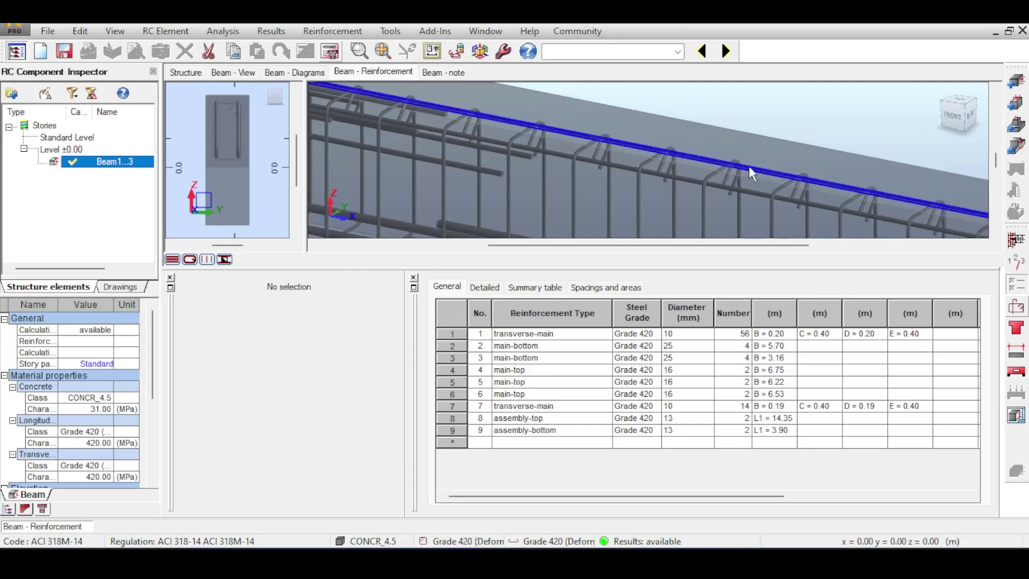
pyautogui.scroll(-5, 750, 165)
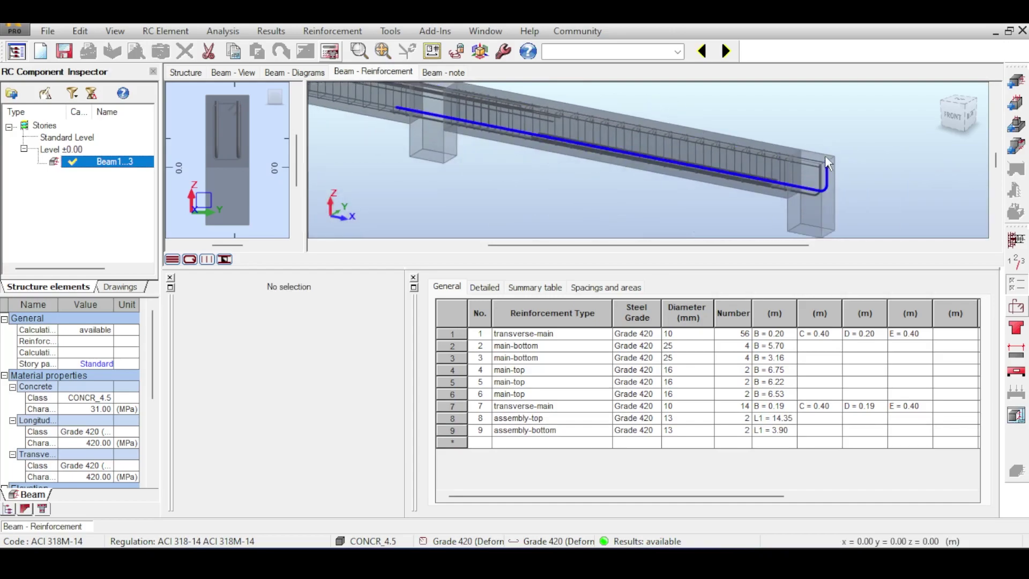
pyautogui.click(809, 160)
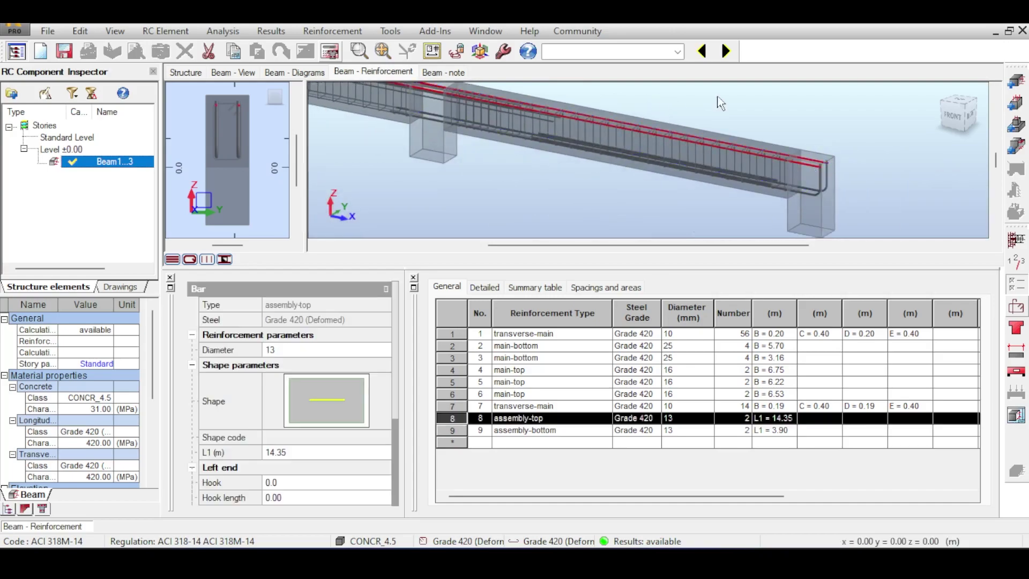
pyautogui.click(798, 155)
pyautogui.scroll(3, 810, 158)
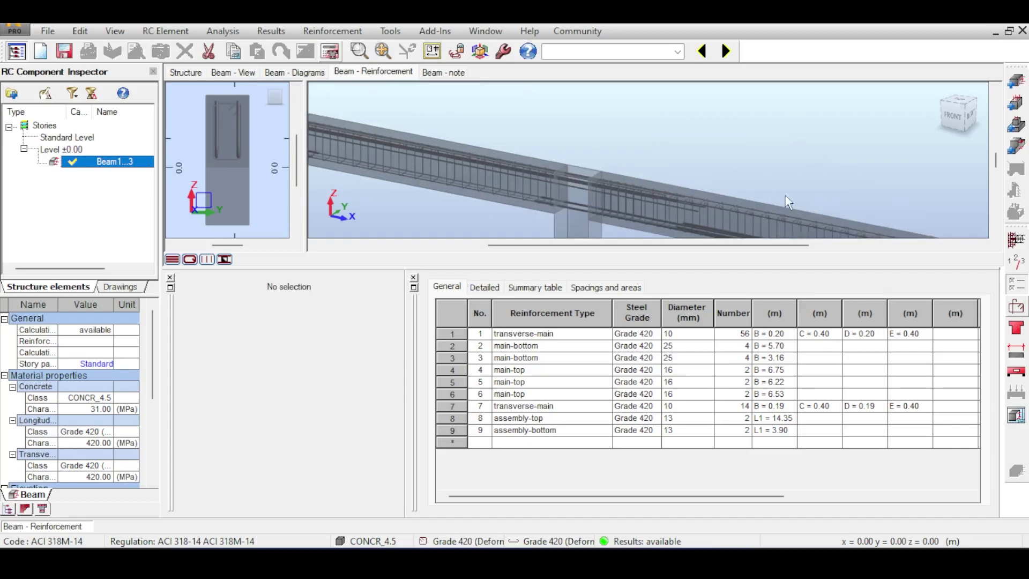
pyautogui.scroll(-3, 736, 208)
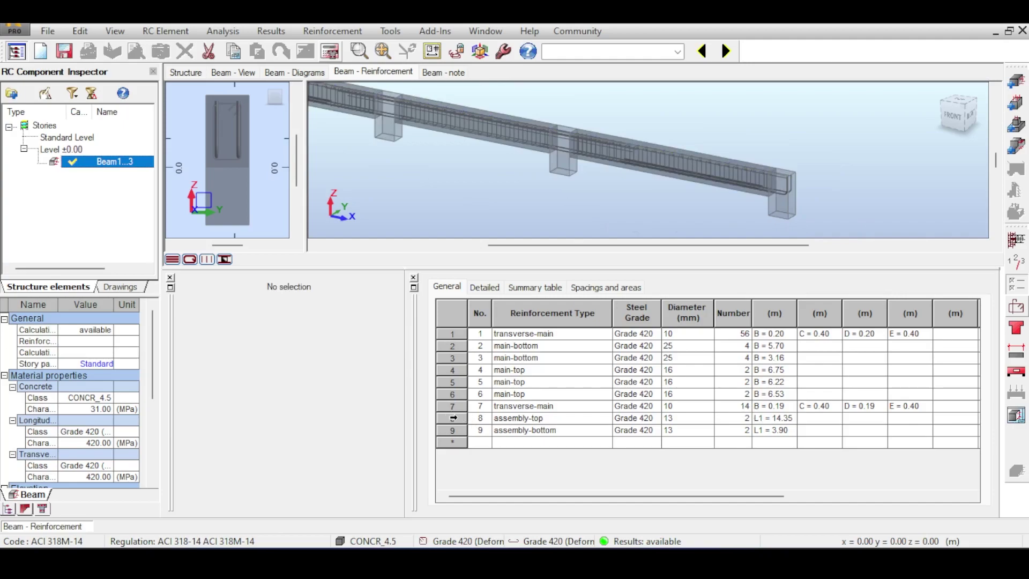
# - Highlight the assembly-top bars from the reinforcement table and trace them from one end support to the other
pyautogui.click(453, 418)
pyautogui.moveTo(456, 190); pyautogui.dragTo(533, 188, button='middle')
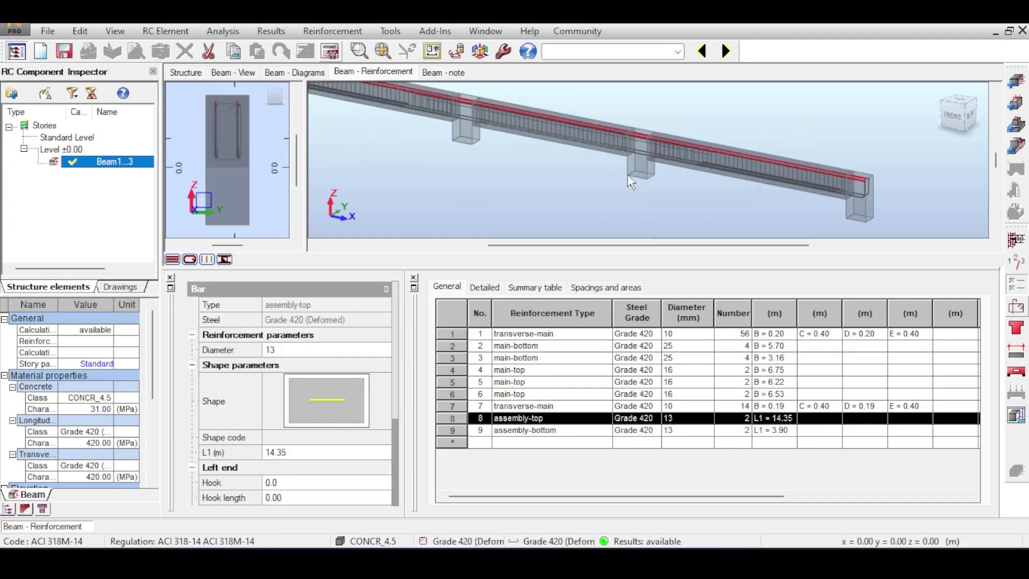
pyautogui.scroll(-3, 650, 152)
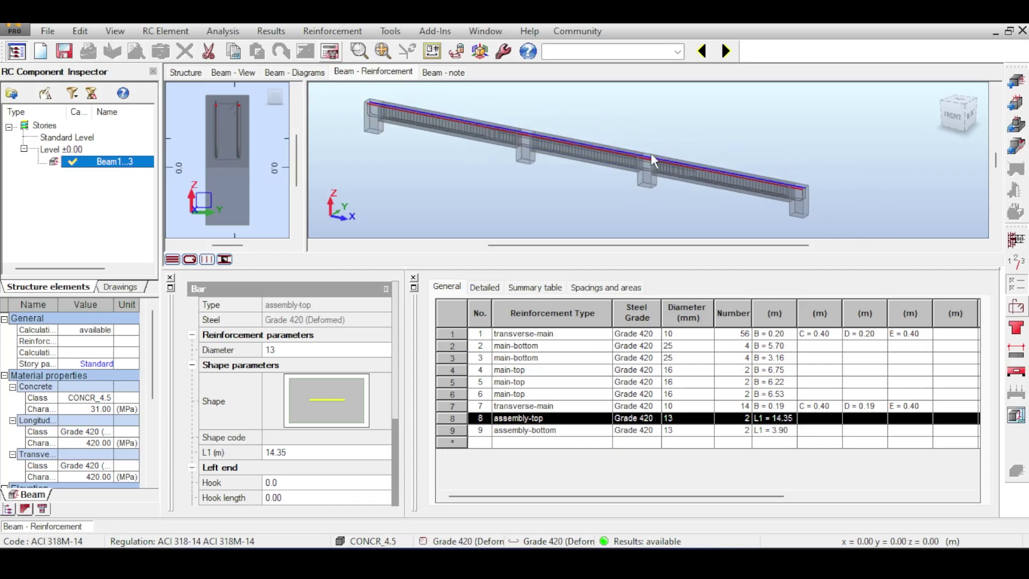
pyautogui.moveTo(698, 99); pyautogui.dragTo(716, 111, button='middle')
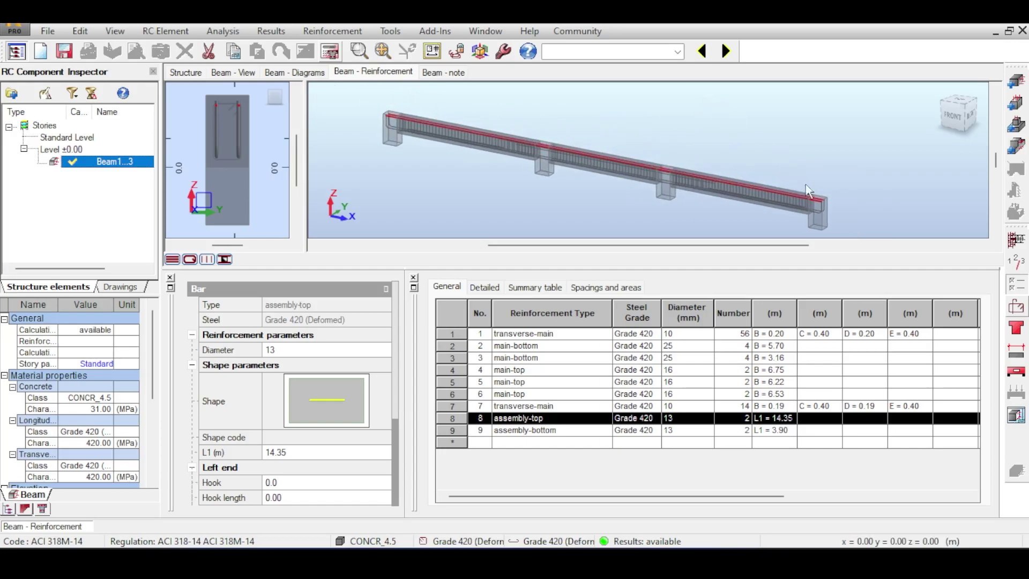
pyautogui.scroll(2, 801, 199)
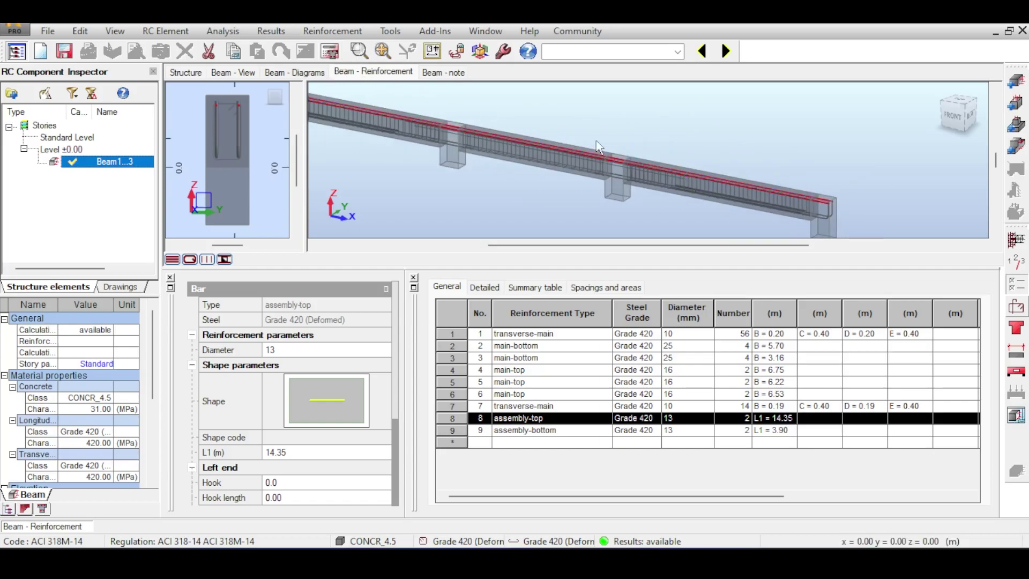
pyautogui.moveTo(596, 141); pyautogui.dragTo(618, 131, button='middle')
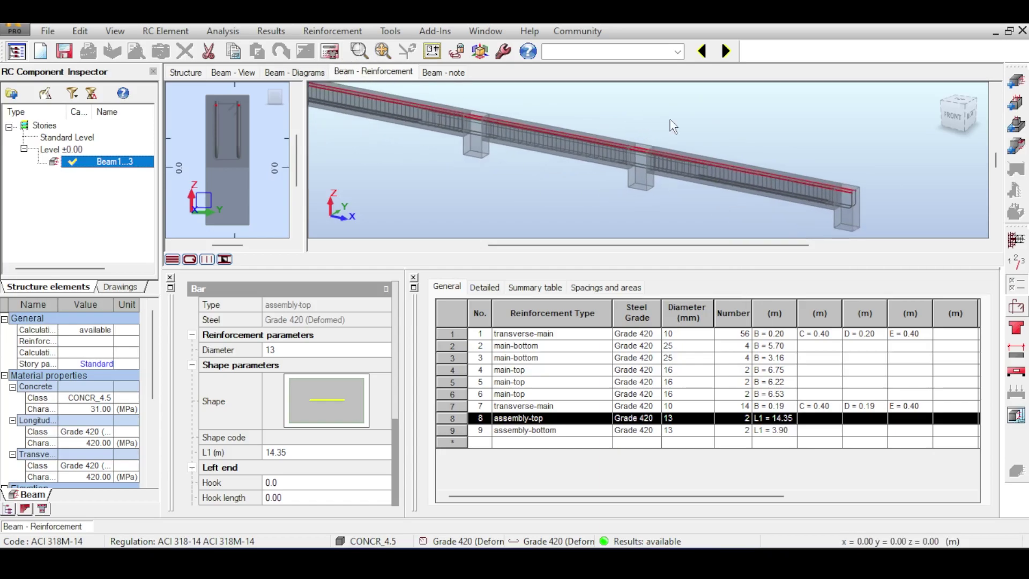
# - Rerun the beam calculation, review each bending capacity and deflection error by span, and close the error list
pyautogui.click(331, 52)
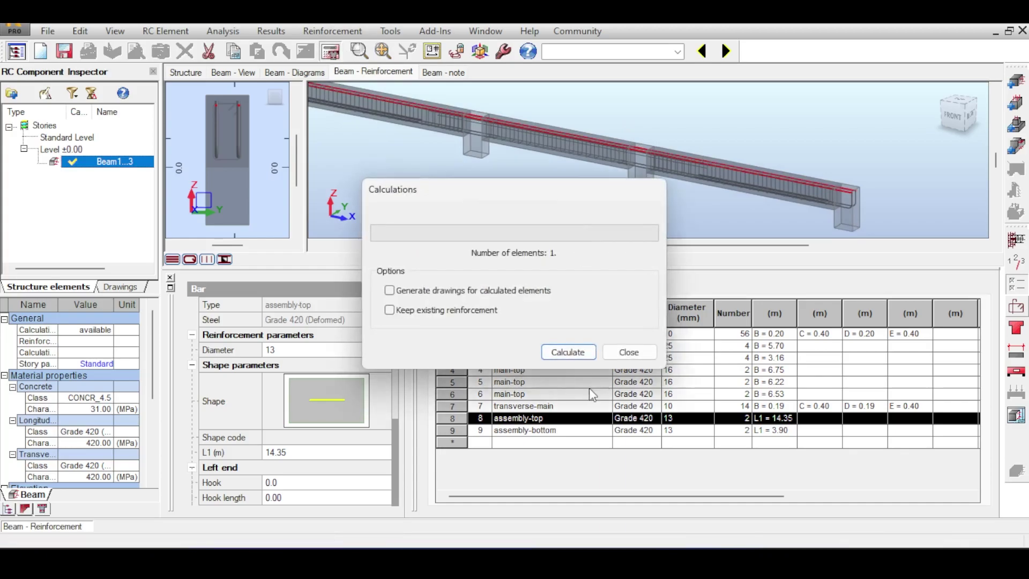
pyautogui.click(569, 352)
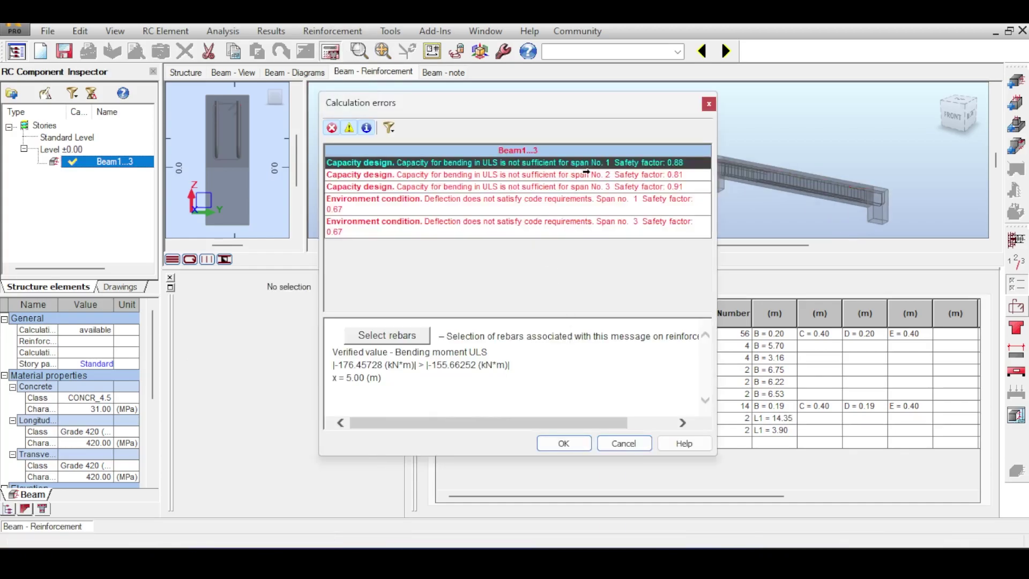
pyautogui.click(586, 174)
pyautogui.click(596, 186)
pyautogui.click(581, 203)
pyautogui.click(578, 224)
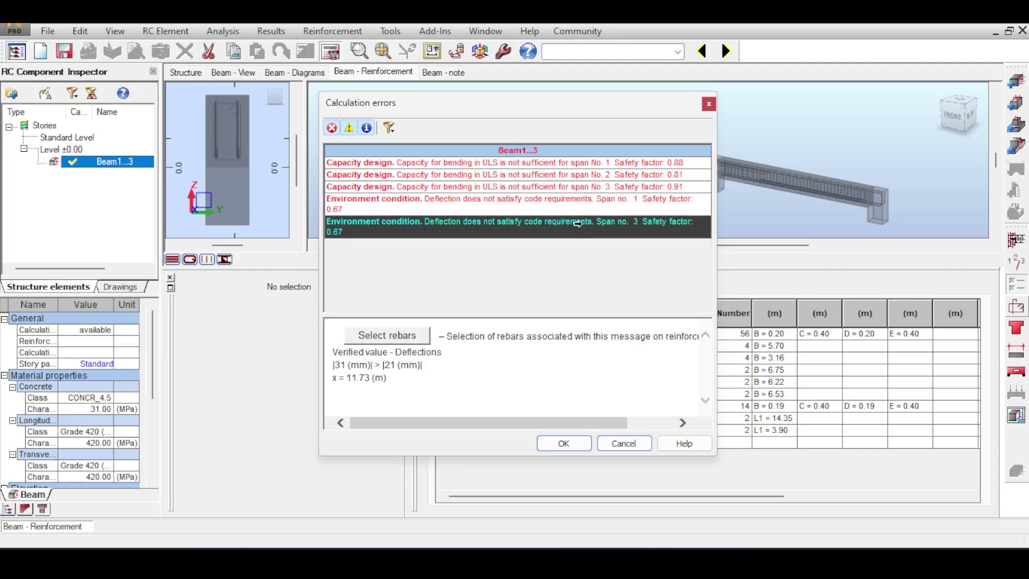
pyautogui.click(707, 105)
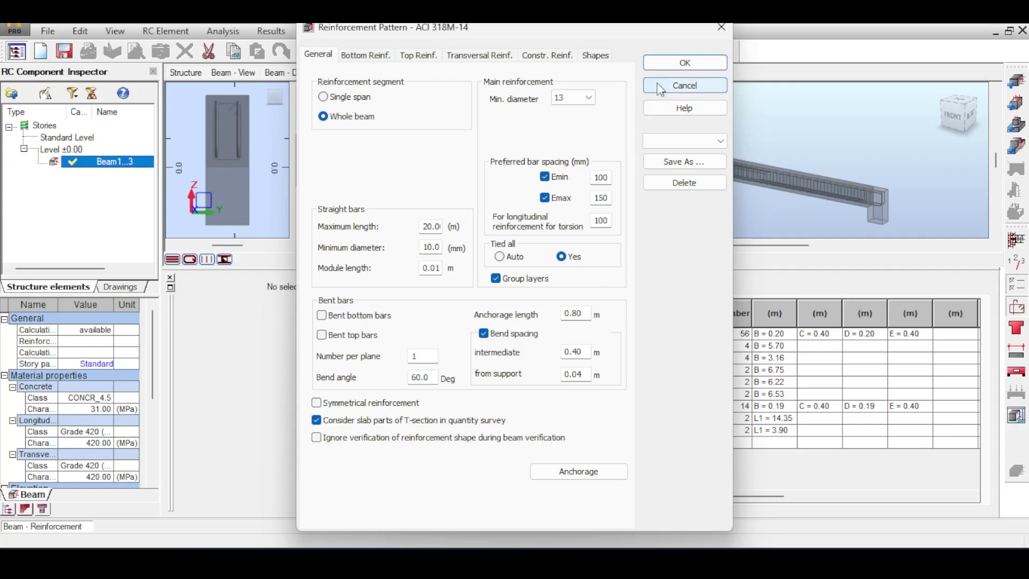
# - Enable bent bottom bars and bent top bars in the beam's reinforcement pattern
pyautogui.click(335, 317)
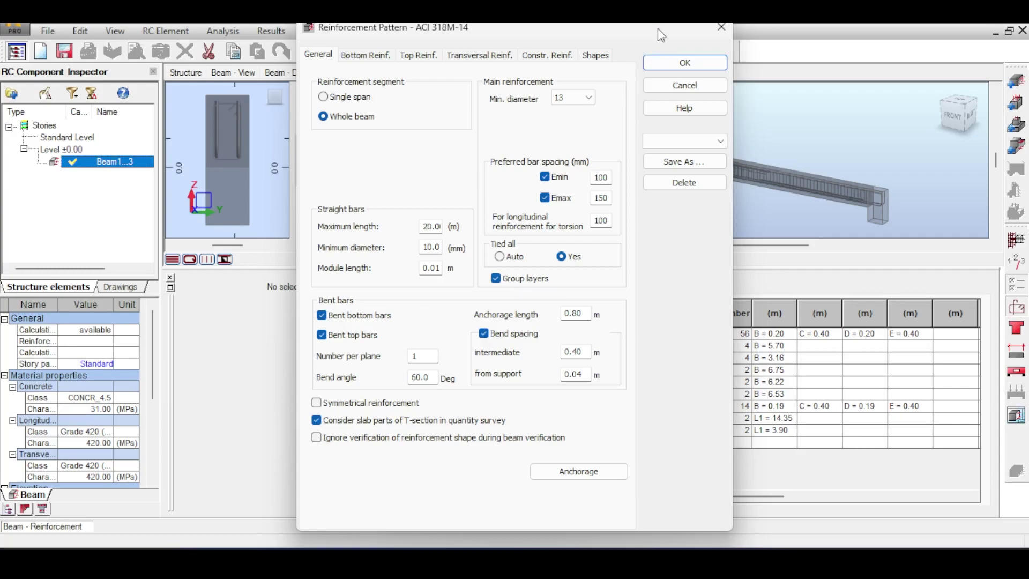
pyautogui.moveTo(661, 32); pyautogui.dragTo(505, 30)
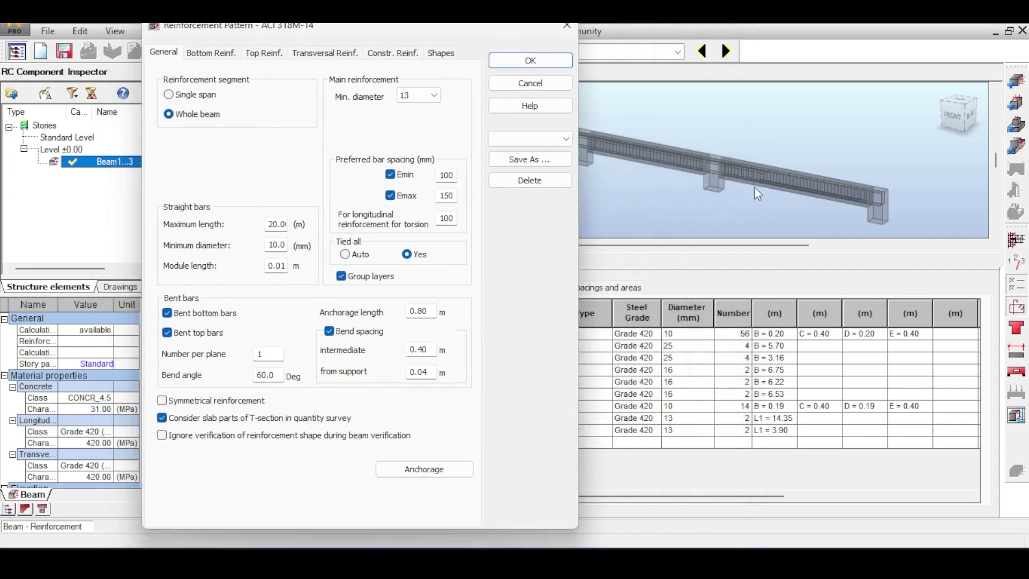
pyautogui.click(530, 61)
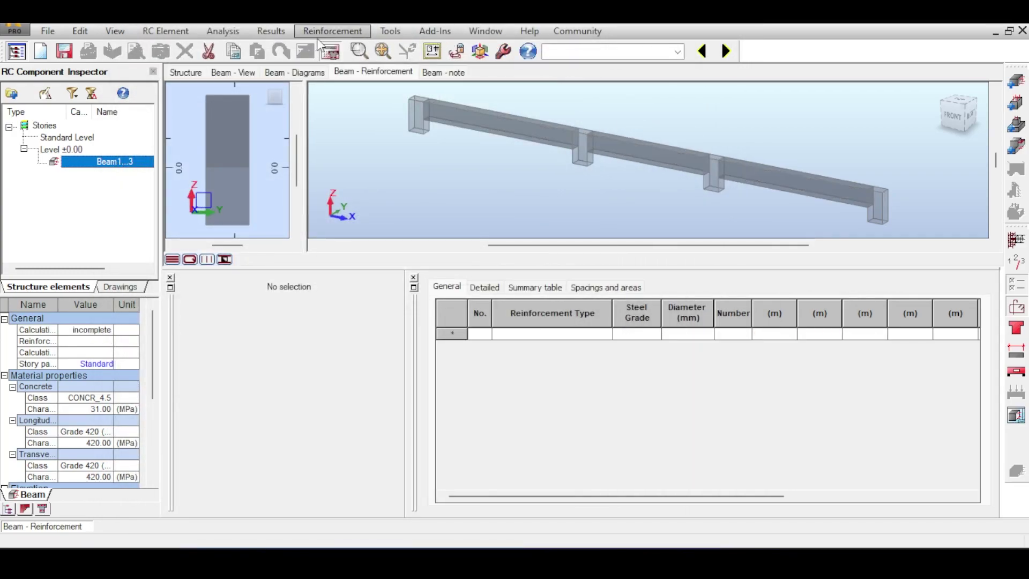
# - Recalculate the beam reinforcement with the bent bars enabled and dismiss the calculation errors
pyautogui.click(330, 51)
pyautogui.click(561, 352)
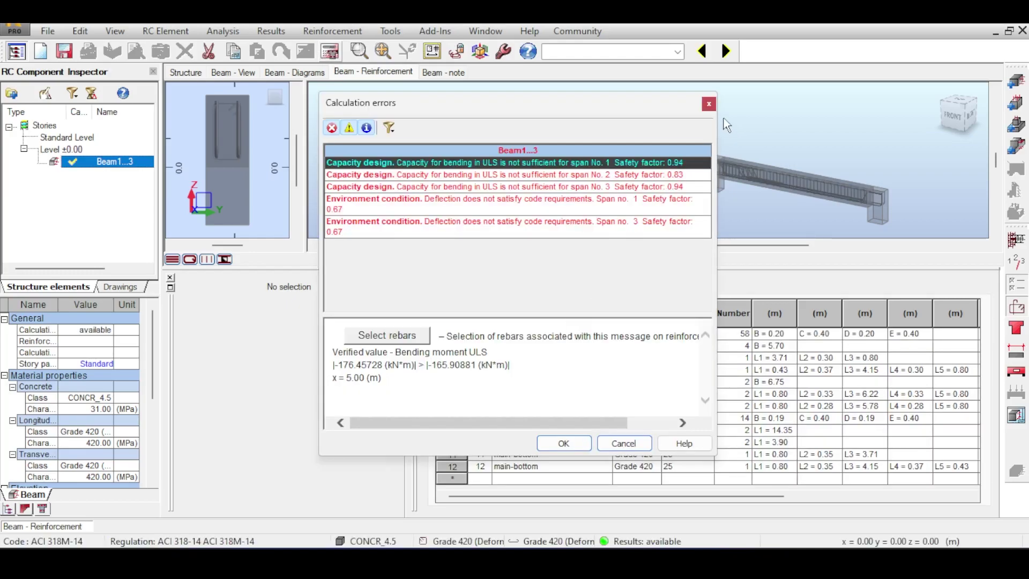
pyautogui.click(708, 104)
# - Examine the bent bars near the interior supports in the front view of the beam
pyautogui.click(955, 114)
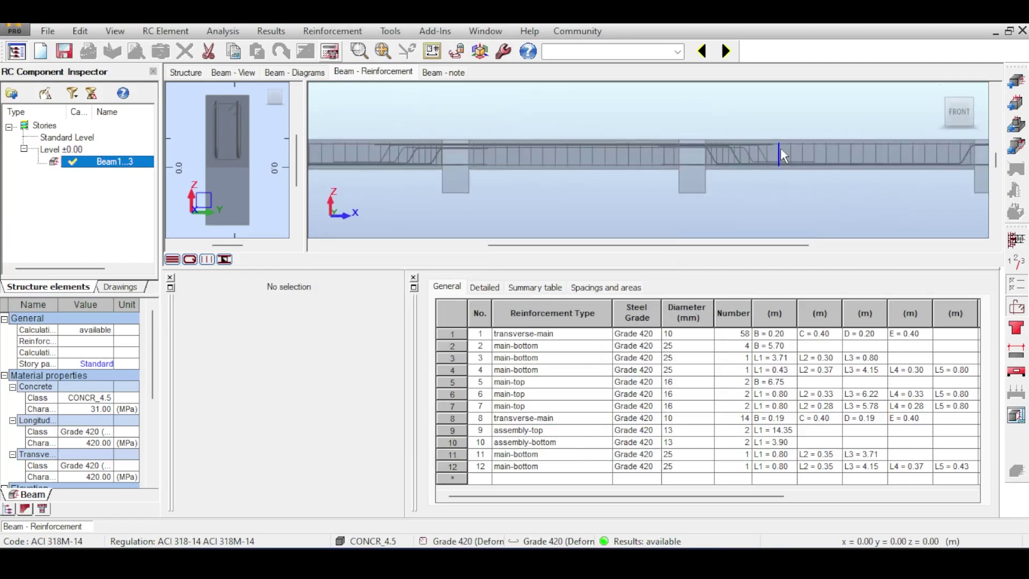
pyautogui.scroll(2, 780, 146)
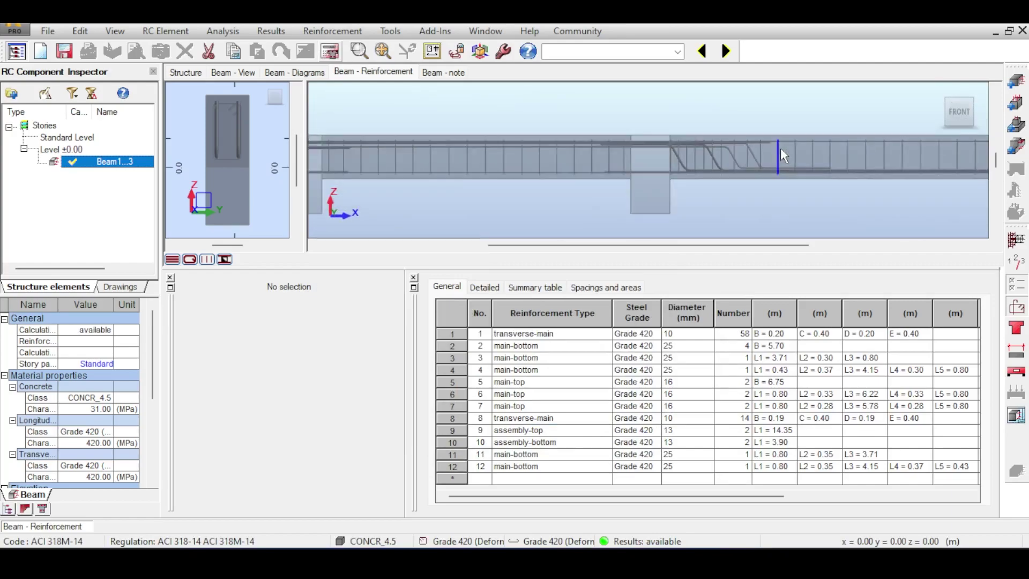
pyautogui.scroll(-2, 780, 147)
pyautogui.scroll(-2, 780, 147)
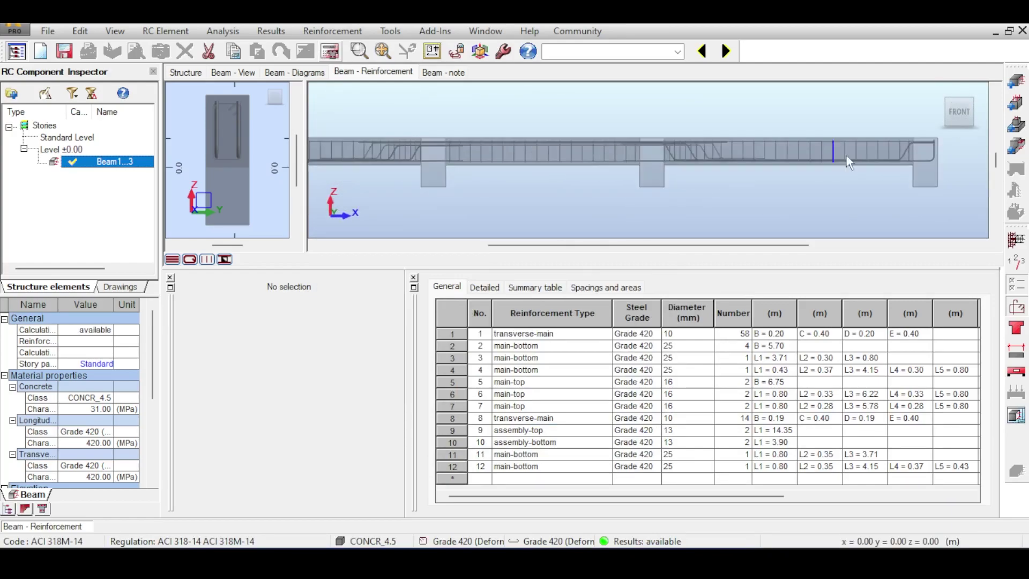
pyautogui.scroll(-1, 908, 146)
pyautogui.scroll(3, 796, 143)
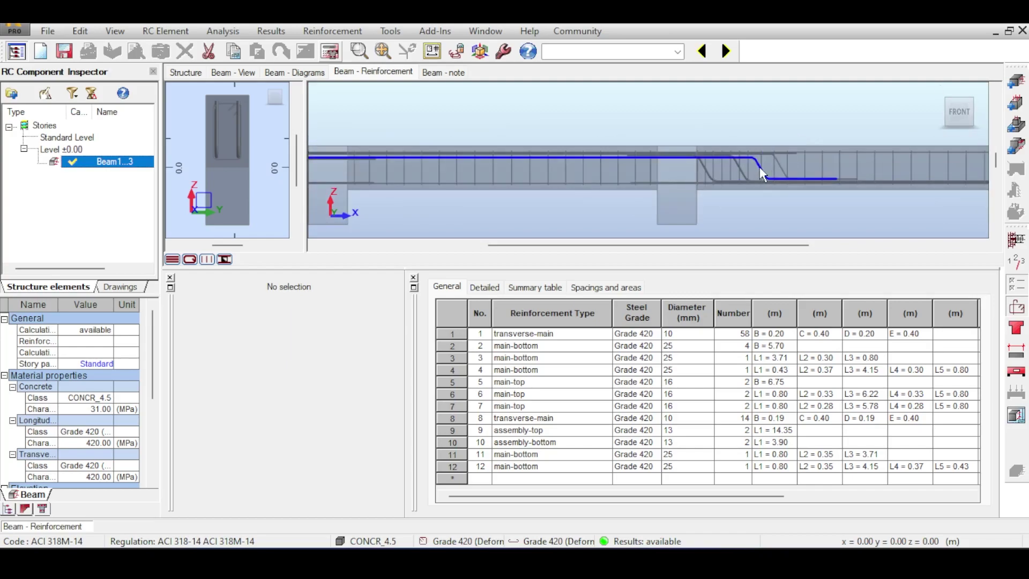
# - Examine the bent bars around the interior support up close and turn the whole beam into a 3D view
pyautogui.scroll(-2, 760, 166)
pyautogui.scroll(3, 768, 158)
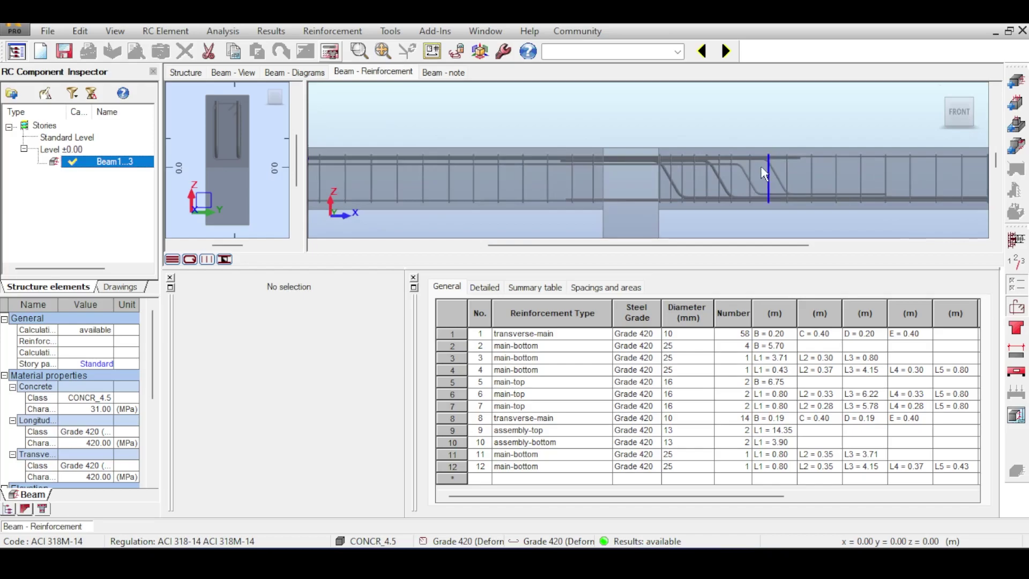
pyautogui.scroll(-1, 769, 158)
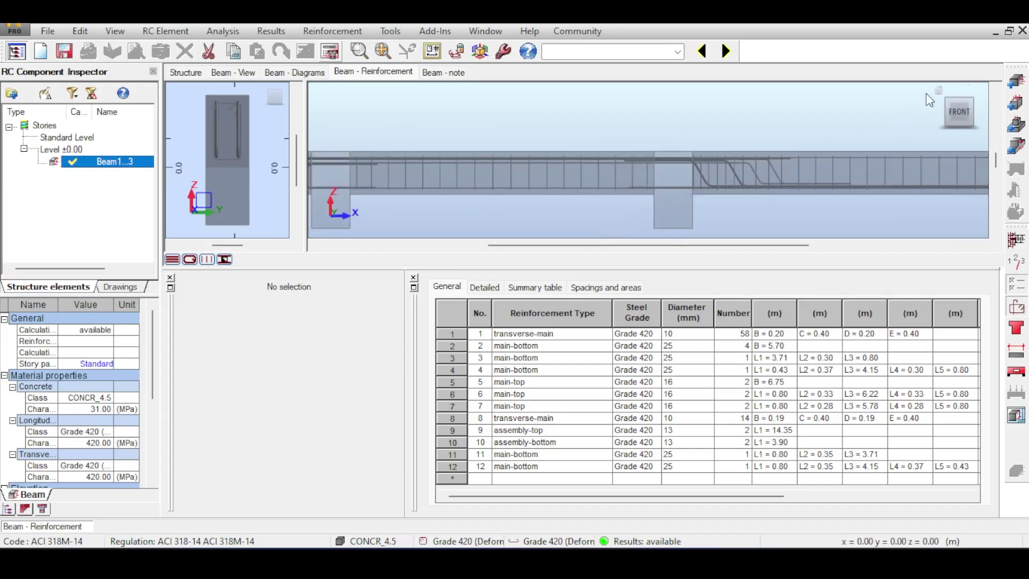
pyautogui.moveTo(951, 110); pyautogui.dragTo(794, 110)
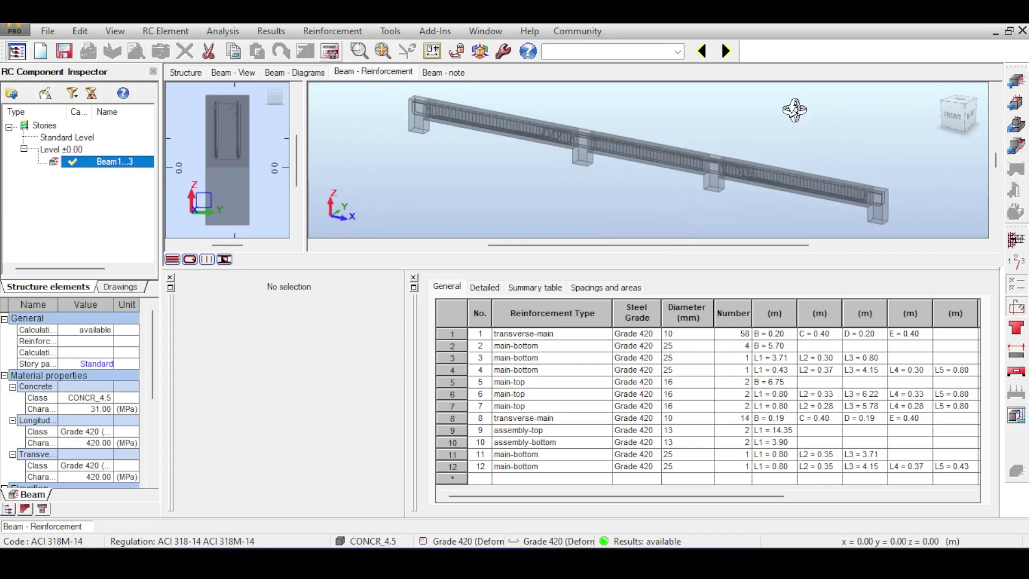
# - Open the beam's reinforcement pattern and review its general, bottom and top reinforcement settings, including preferred bar spacing and tied bars
pyautogui.rightClick(794, 109)
pyautogui.click(979, 297)
pyautogui.click(1014, 308)
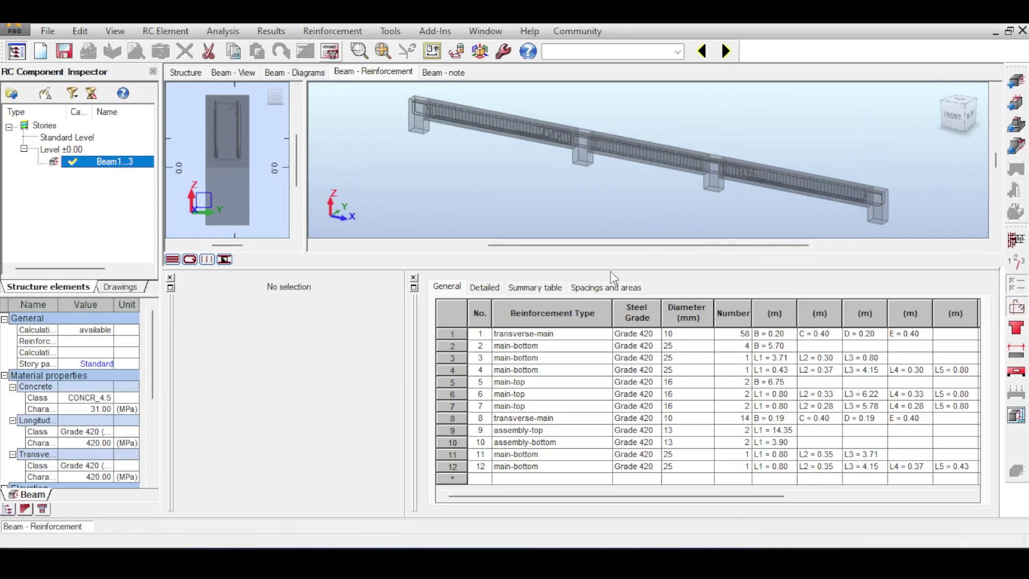
pyautogui.click(366, 55)
pyautogui.click(427, 56)
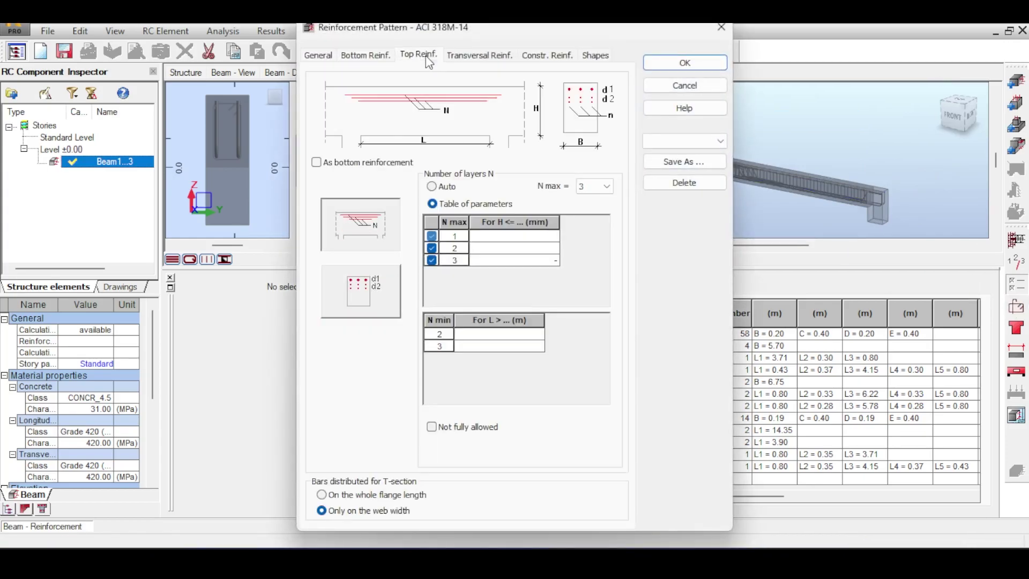
pyautogui.click(387, 55)
pyautogui.click(318, 55)
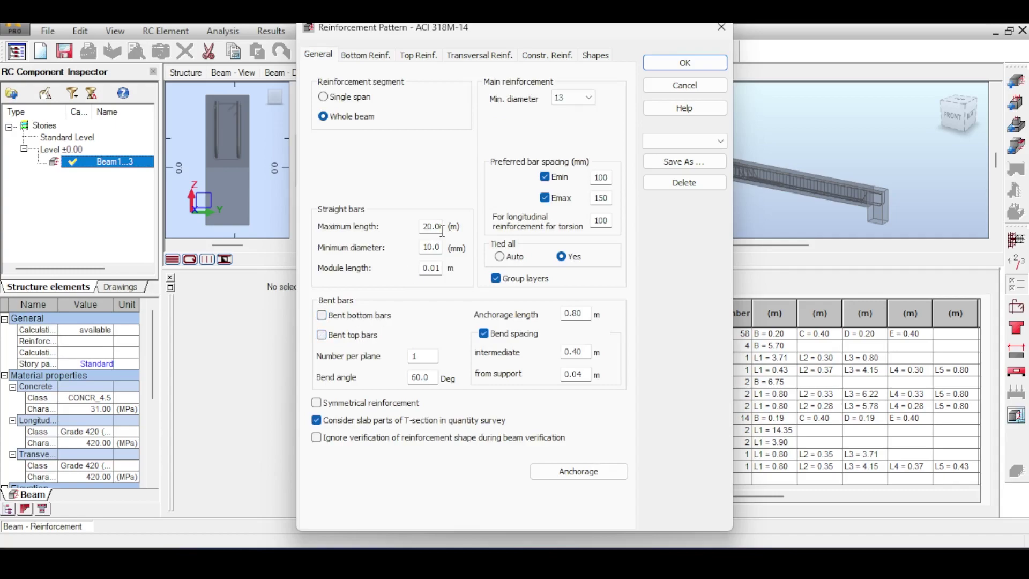
pyautogui.click(544, 177)
pyautogui.click(508, 255)
# - Set the bottom reinforcement's number of layers to Auto with a maximum of 6
pyautogui.click(366, 56)
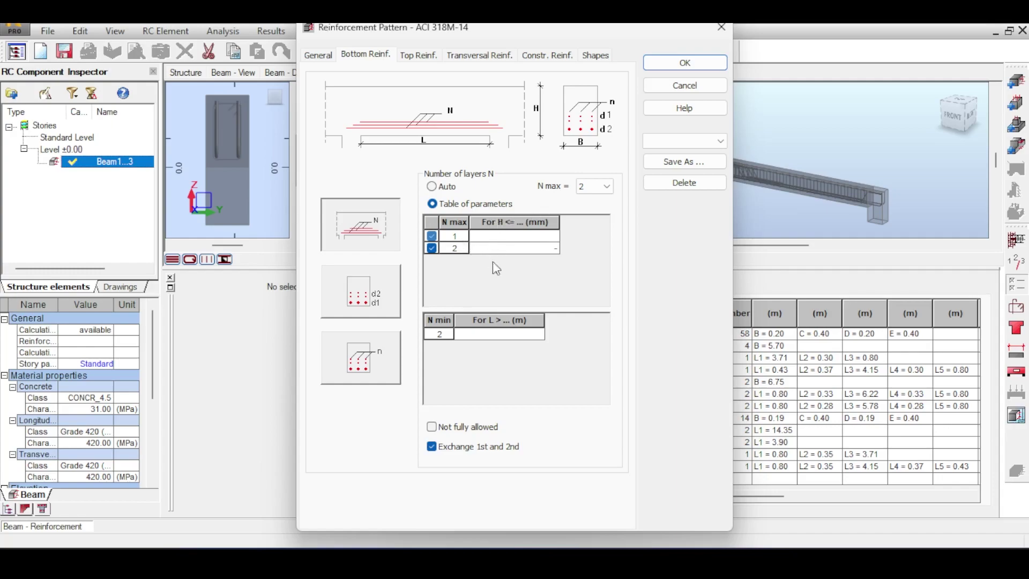
pyautogui.click(440, 188)
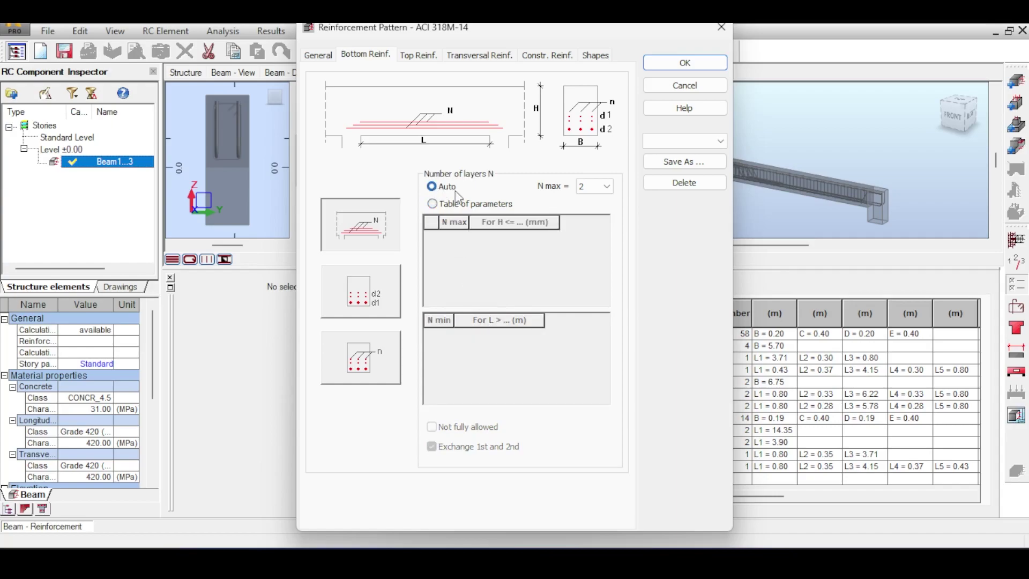
pyautogui.click(605, 186)
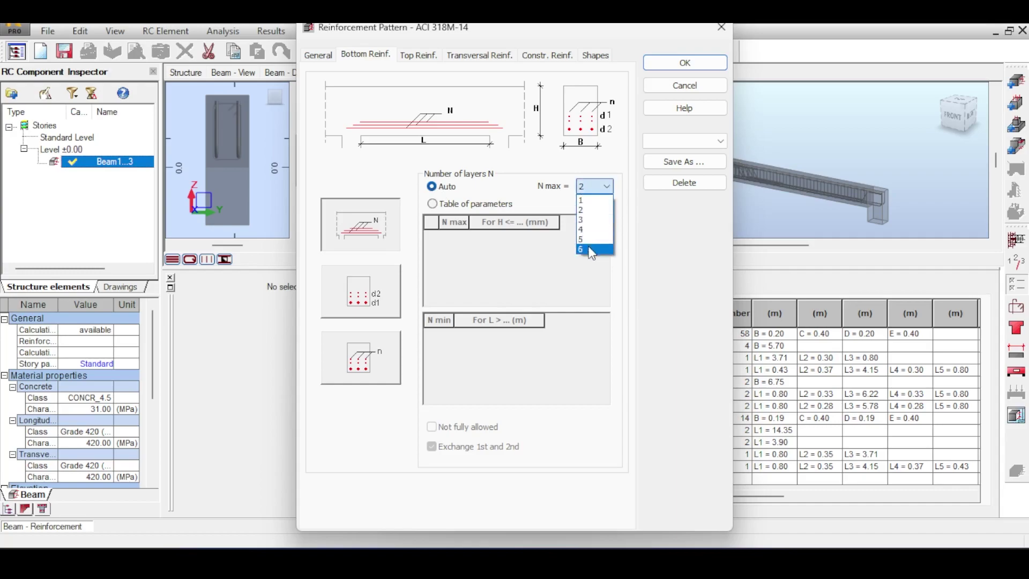
pyautogui.click(590, 254)
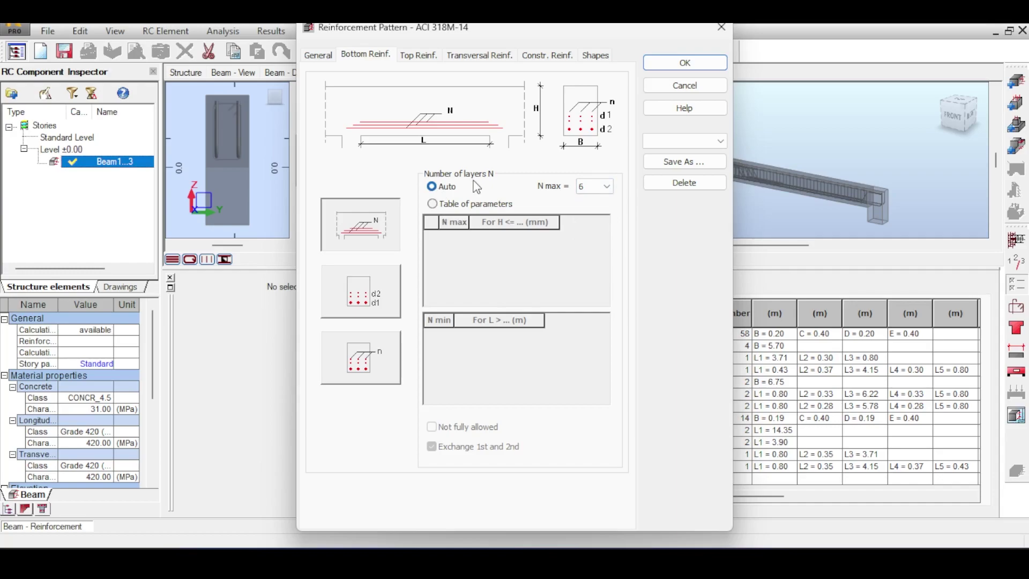
# - Inspect the bottom bar diameter choices and try enabling a second diameter before turning it off again
pyautogui.click(361, 291)
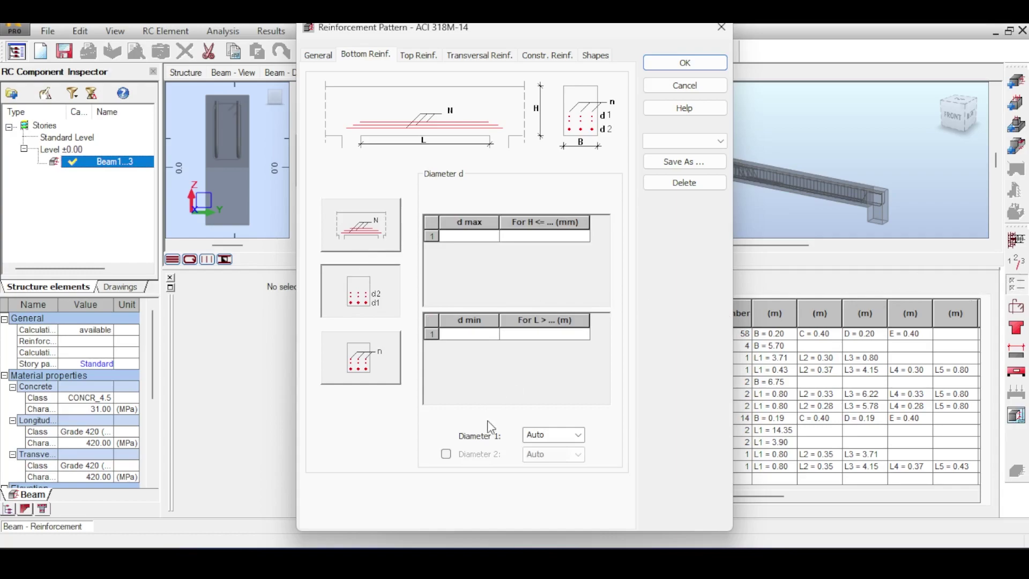
pyautogui.click(579, 435)
pyautogui.click(578, 435)
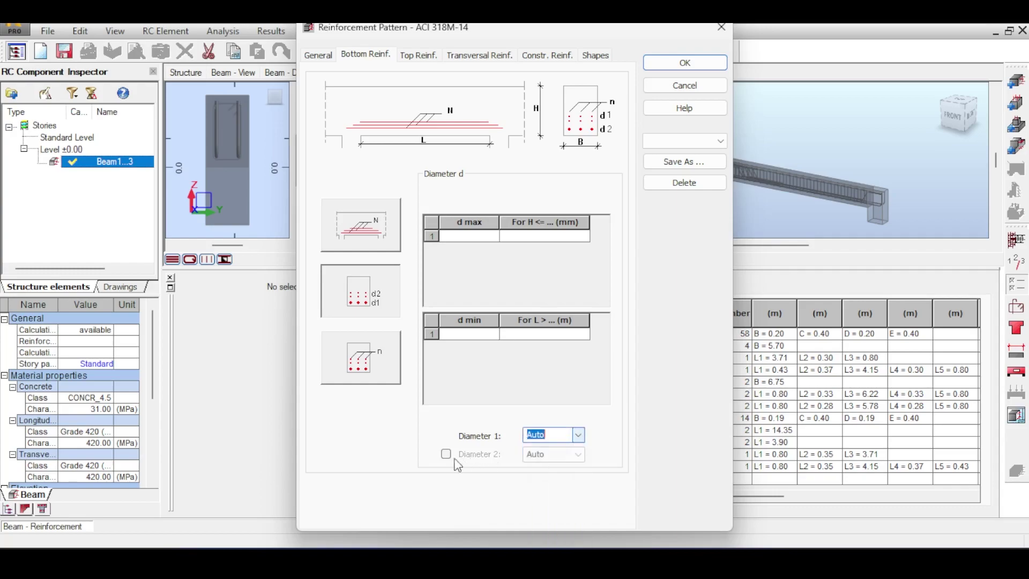
pyautogui.click(446, 454)
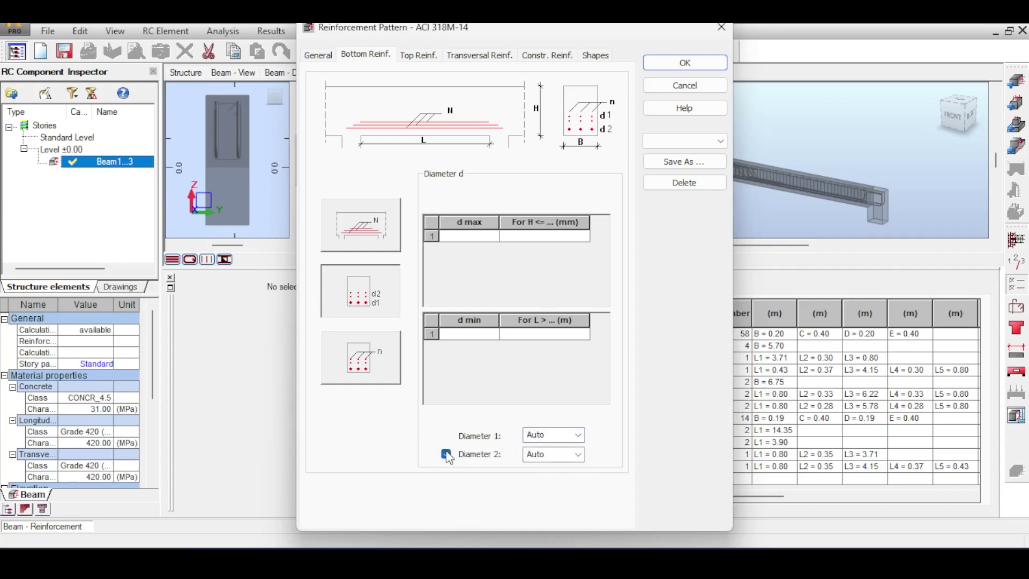
pyautogui.click(446, 454)
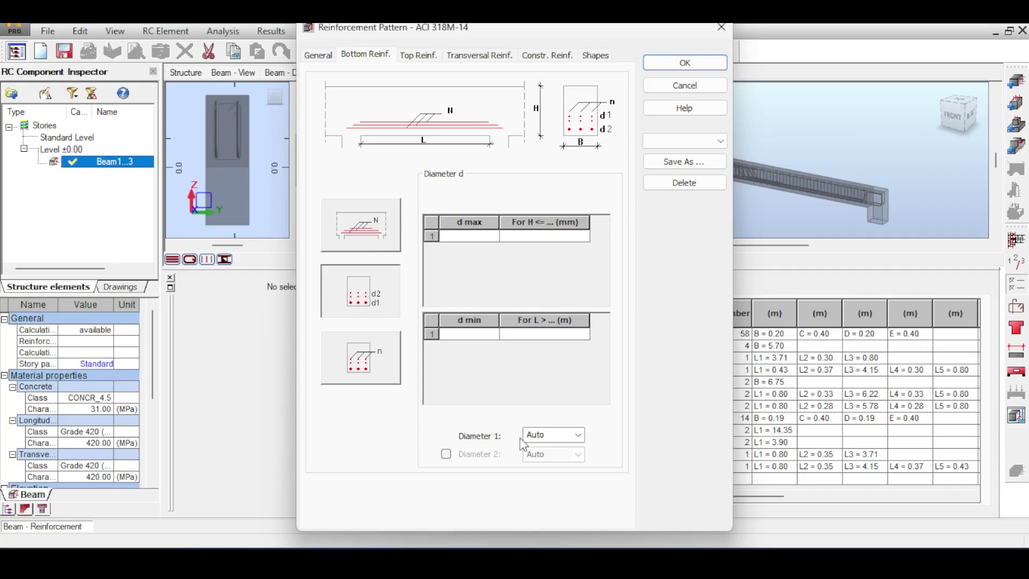
# - Set the bottom reinforcement column number to Auto with an N max of 12
pyautogui.click(357, 363)
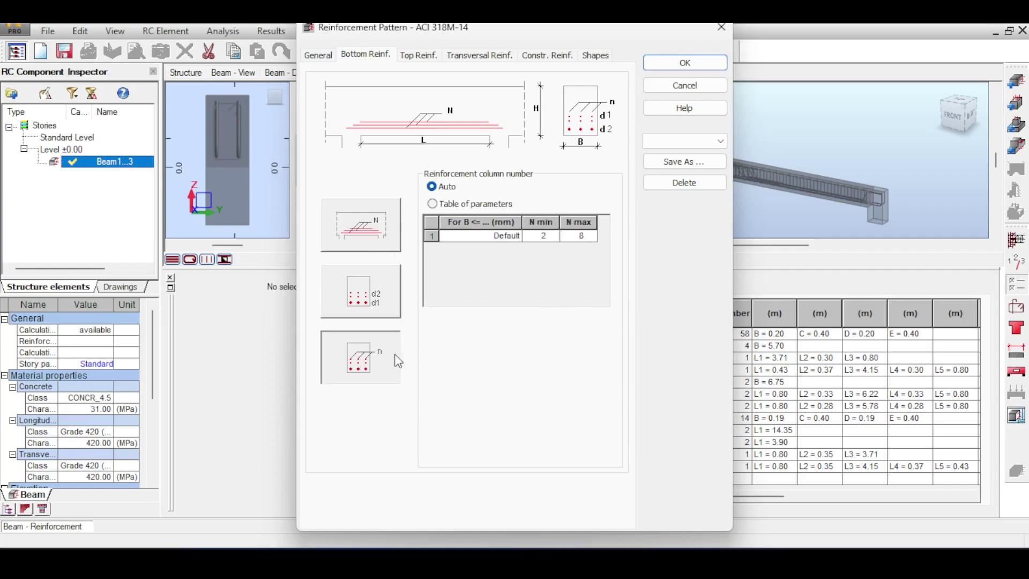
pyautogui.click(582, 238)
pyautogui.click(591, 237)
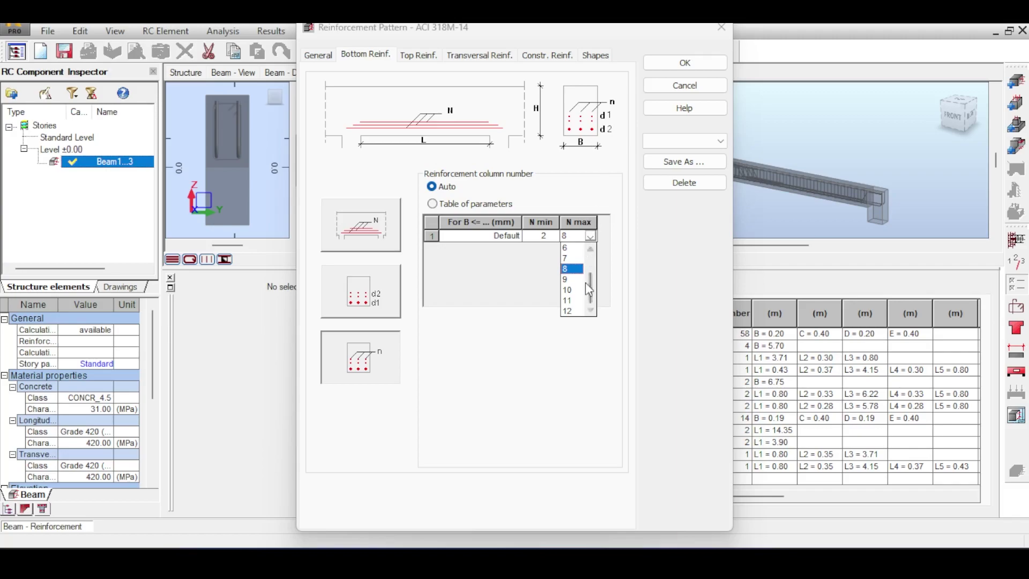
pyautogui.click(570, 310)
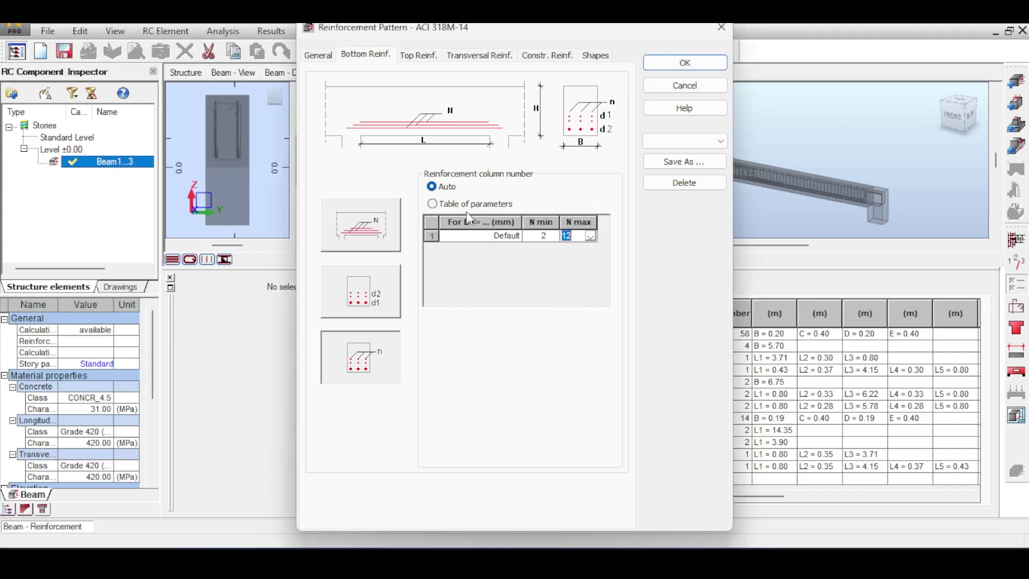
pyautogui.click(449, 193)
pyautogui.moveTo(430, 36); pyautogui.dragTo(404, 42)
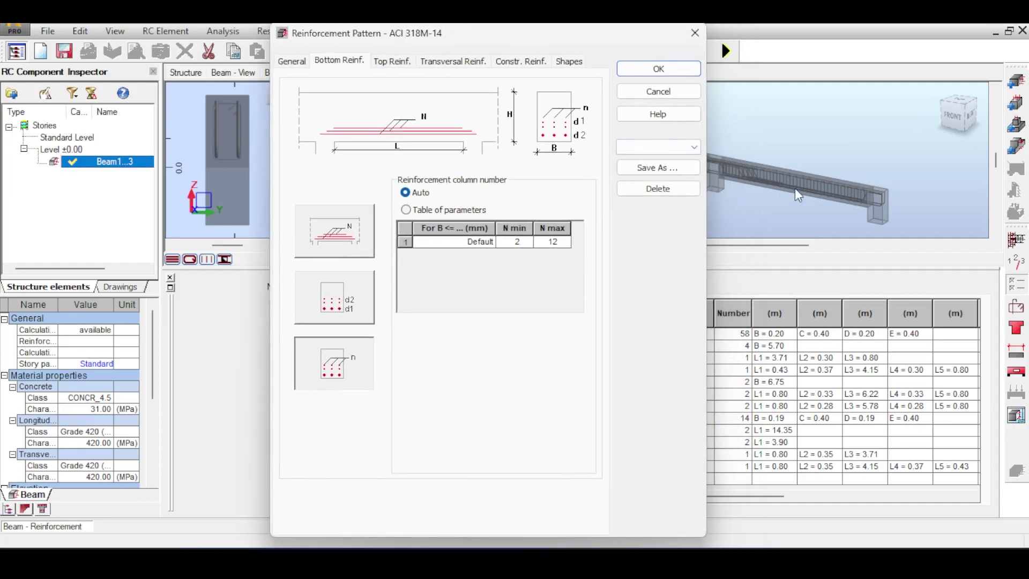
# - Set the top reinforcement layers to Auto with a maximum of 5, and keep its bar diameters separate from the bottom reinforcement's
pyautogui.click(394, 62)
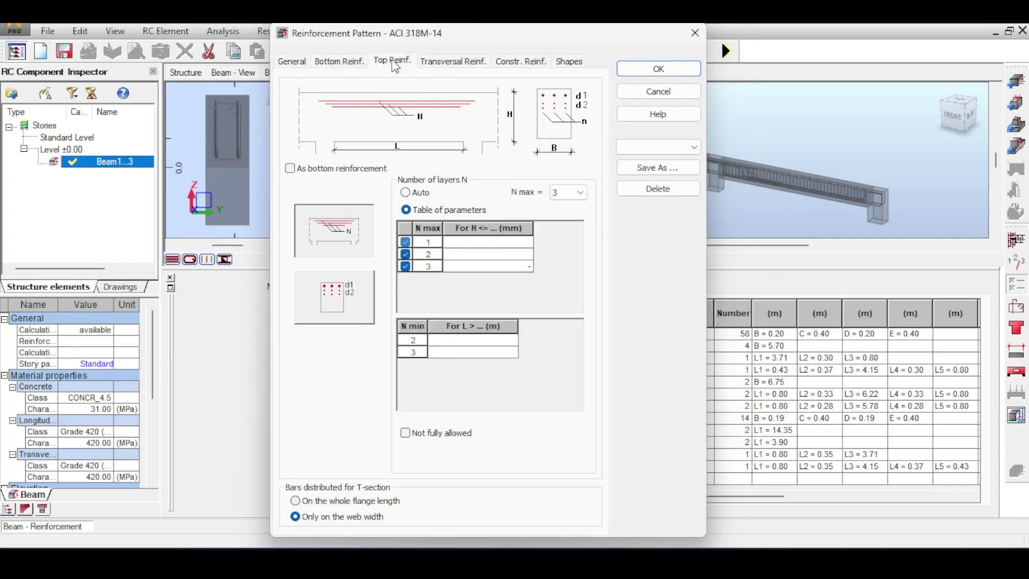
pyautogui.click(362, 64)
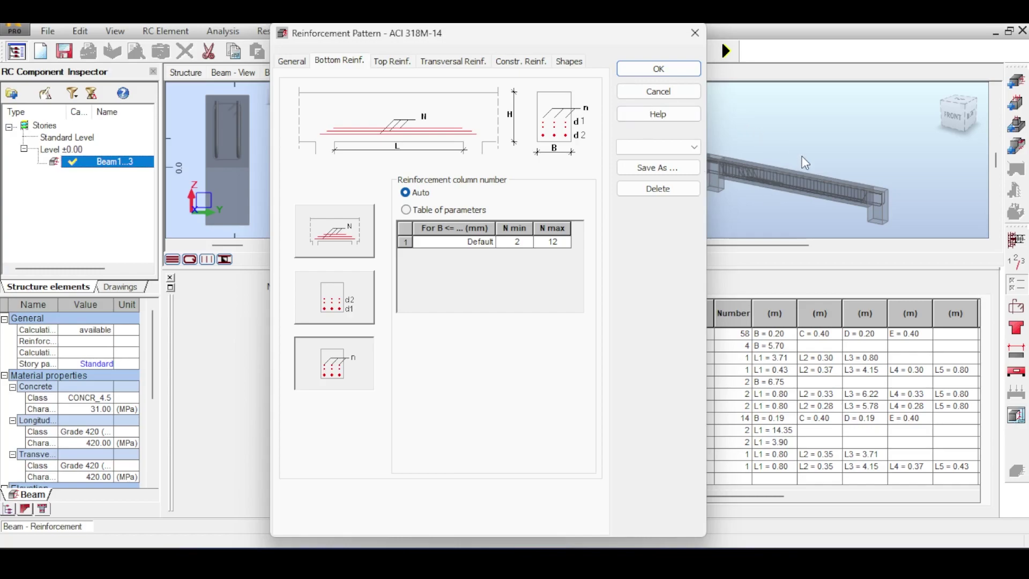
pyautogui.click(394, 61)
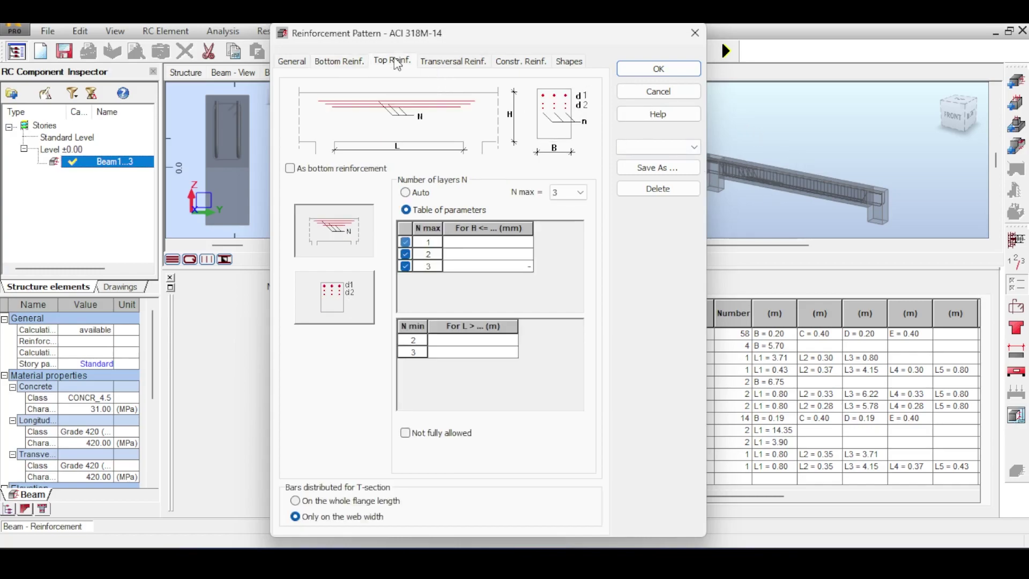
pyautogui.click(352, 169)
pyautogui.click(351, 169)
pyautogui.click(409, 193)
pyautogui.click(578, 192)
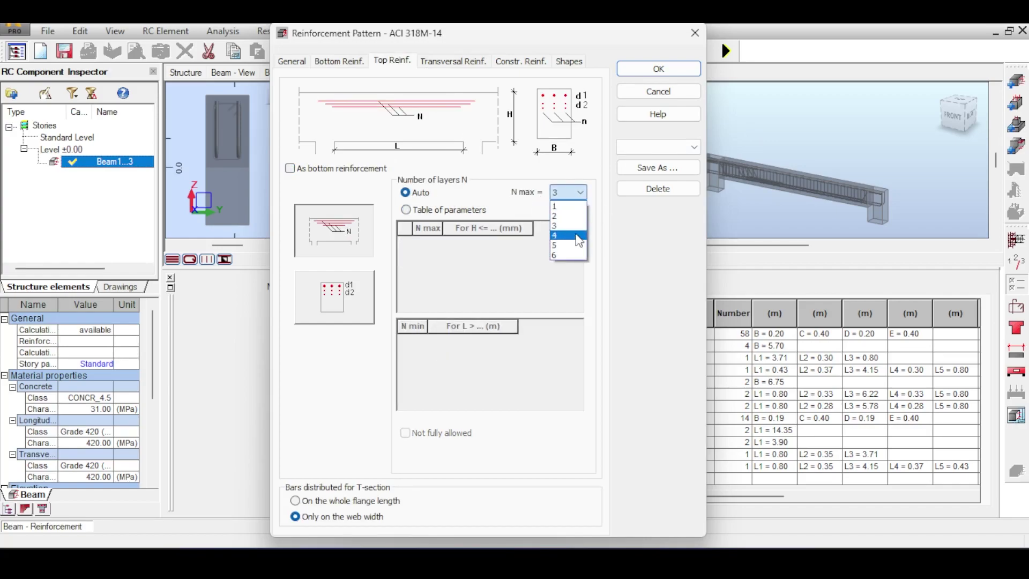
pyautogui.click(569, 256)
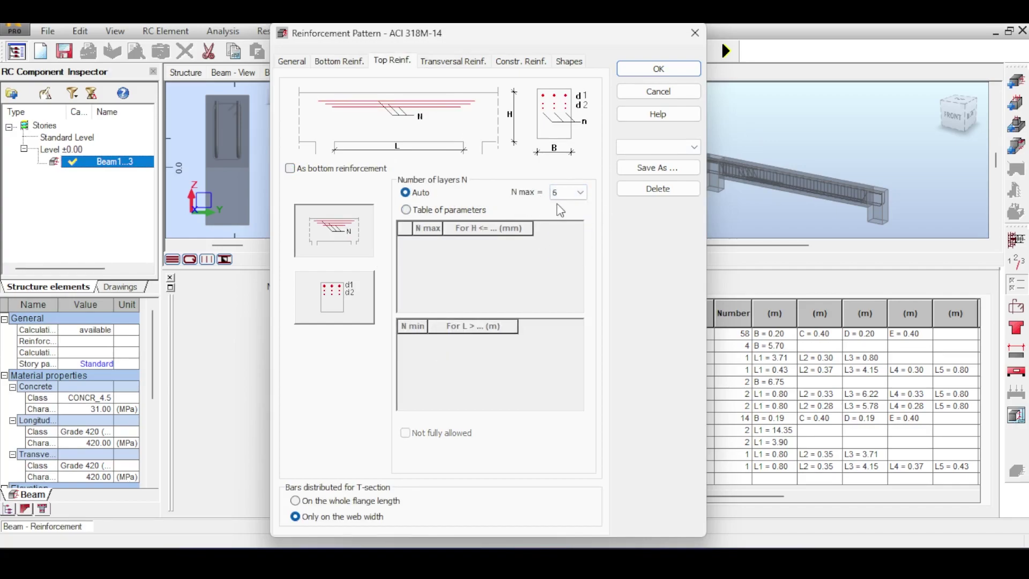
pyautogui.click(335, 297)
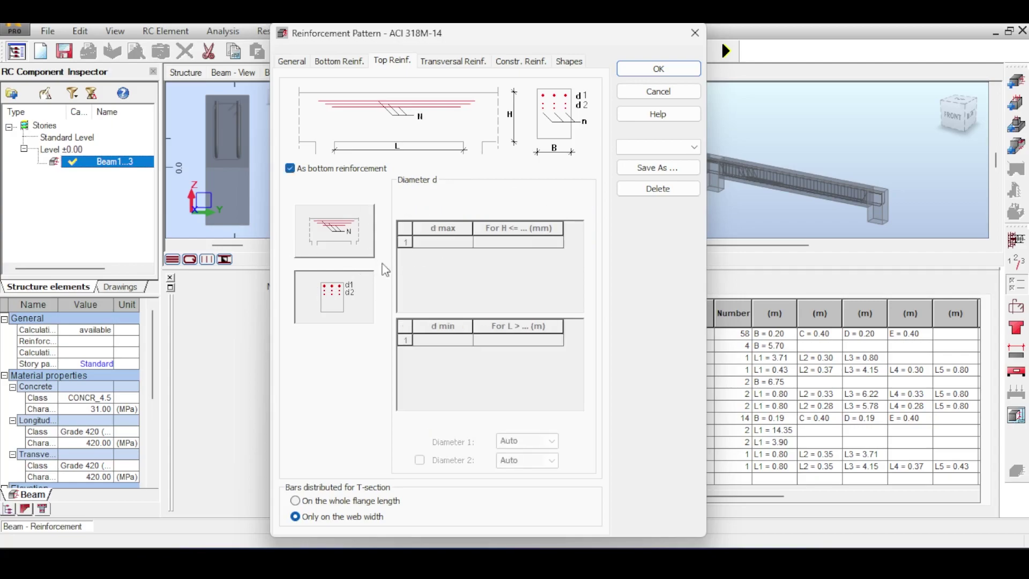
pyautogui.click(303, 175)
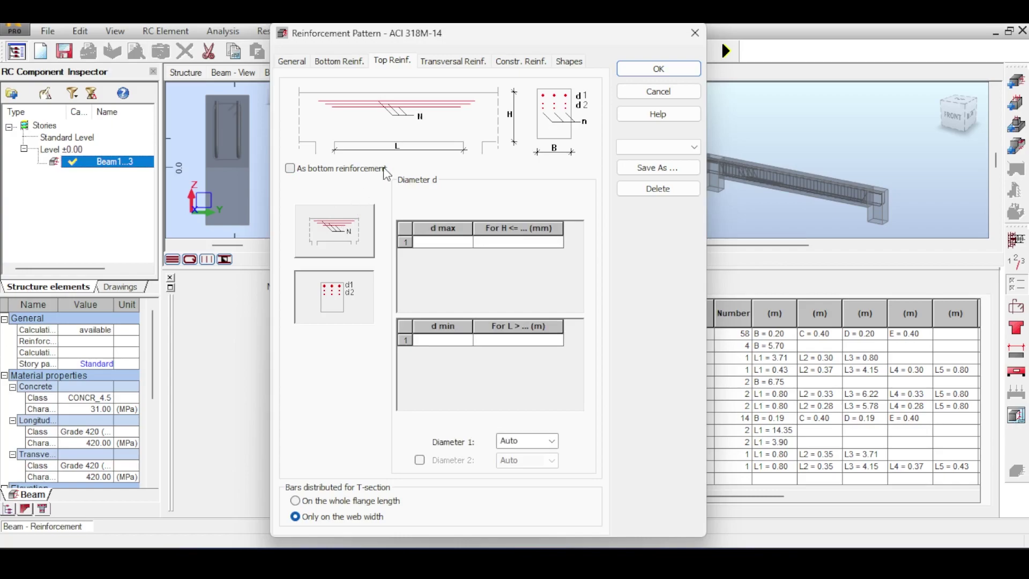
# - Set the stirrup spacing multiplication to 0.05 m and keep the Fit to envelope arrangement
pyautogui.click(455, 61)
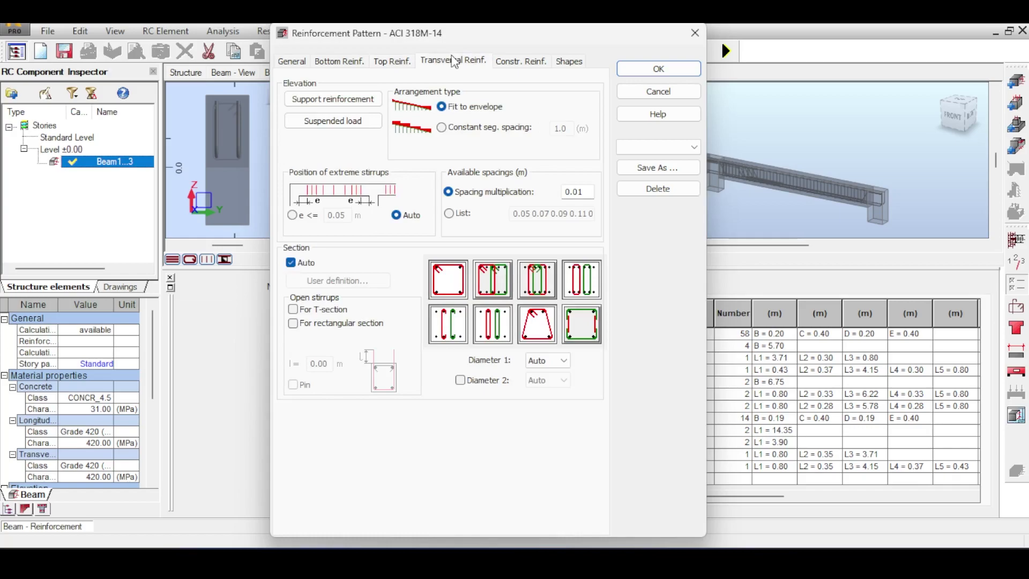
pyautogui.click(578, 192)
pyautogui.write('0.0')
pyautogui.click(443, 107)
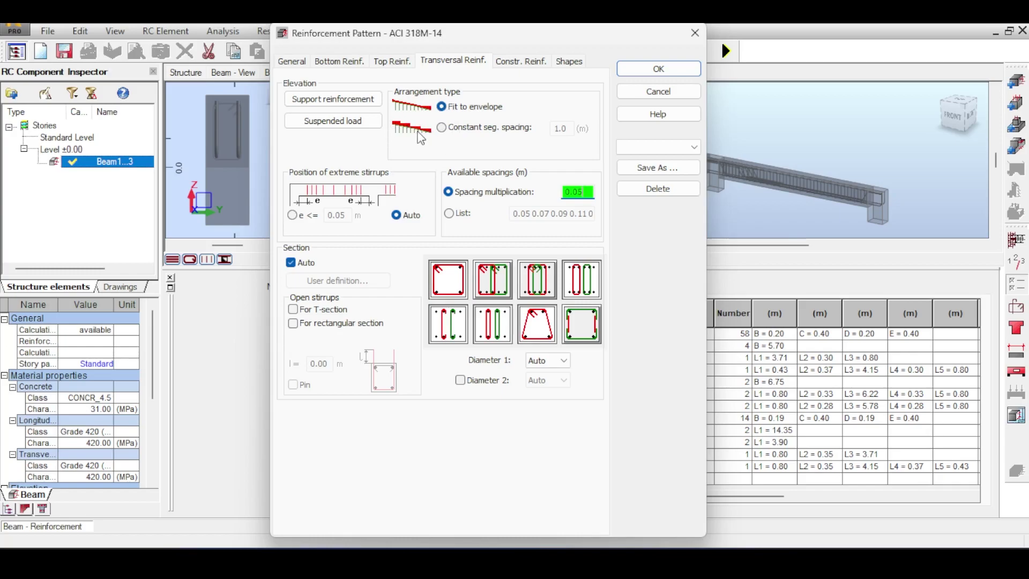
# - Review the support reinforcement and suspended load options of the transversal reinforcement, and close them without changes
pyautogui.click(367, 105)
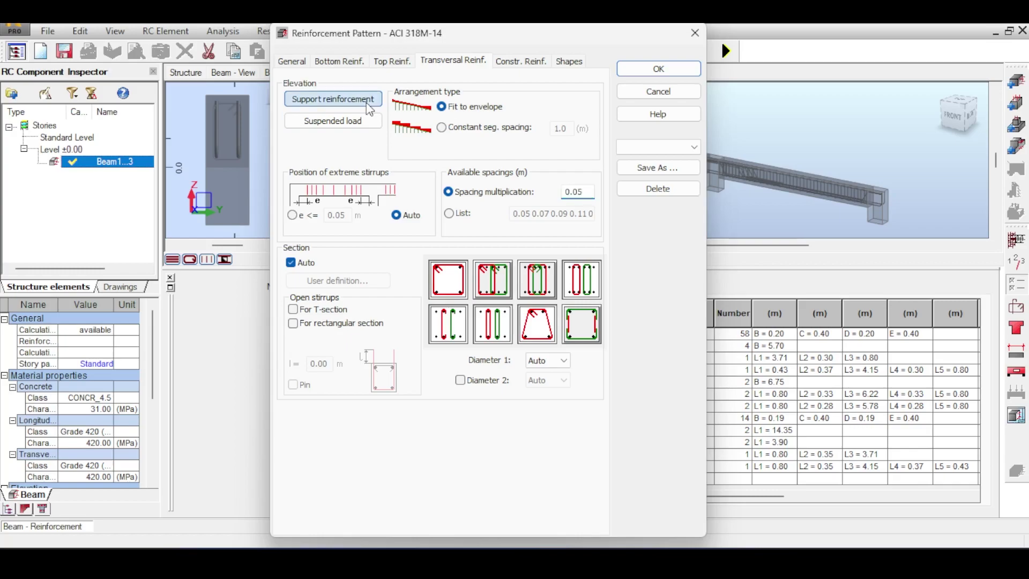
pyautogui.moveTo(503, 207); pyautogui.dragTo(512, 158)
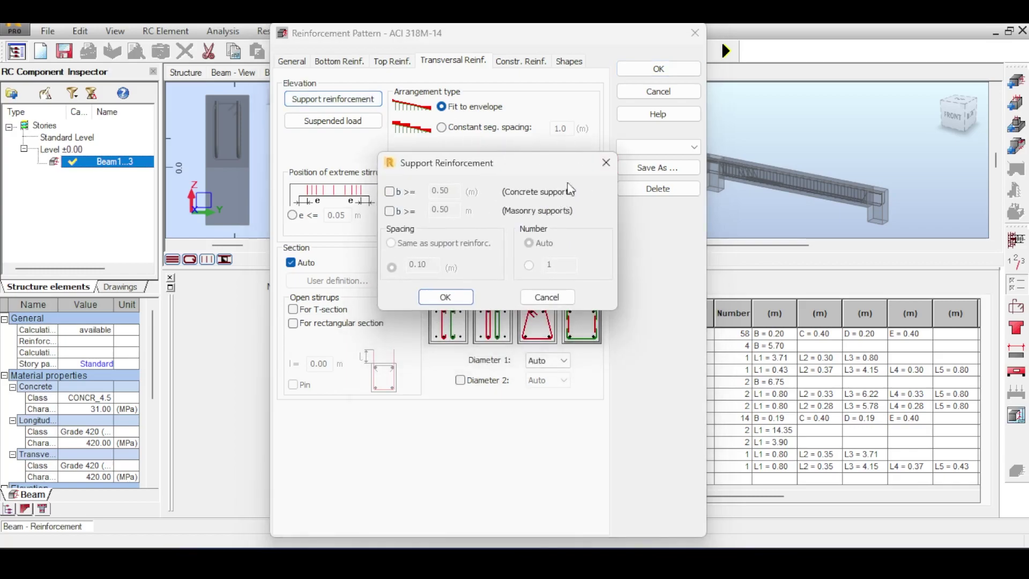
pyautogui.click(606, 163)
pyautogui.click(339, 126)
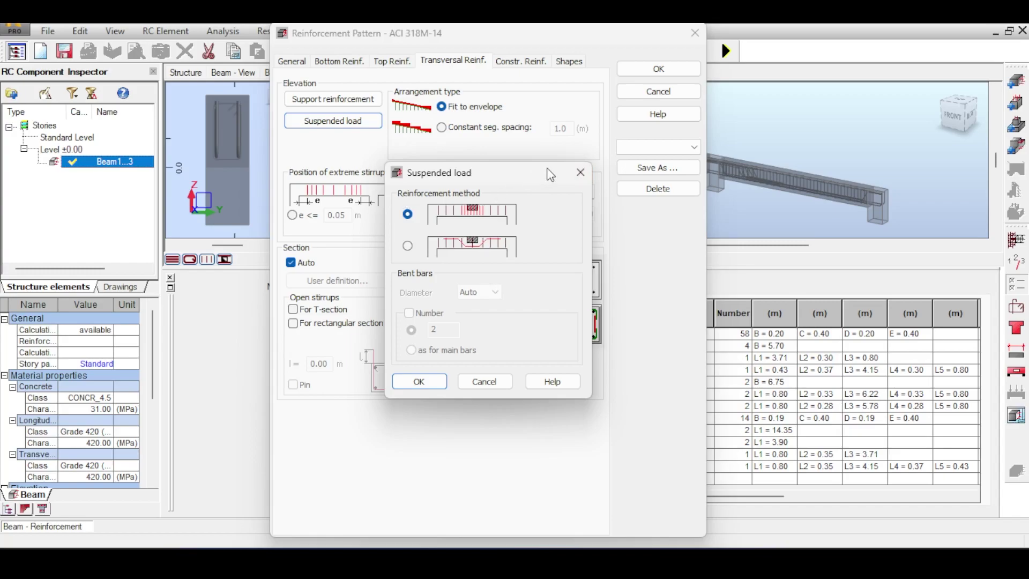
pyautogui.press('Escape')
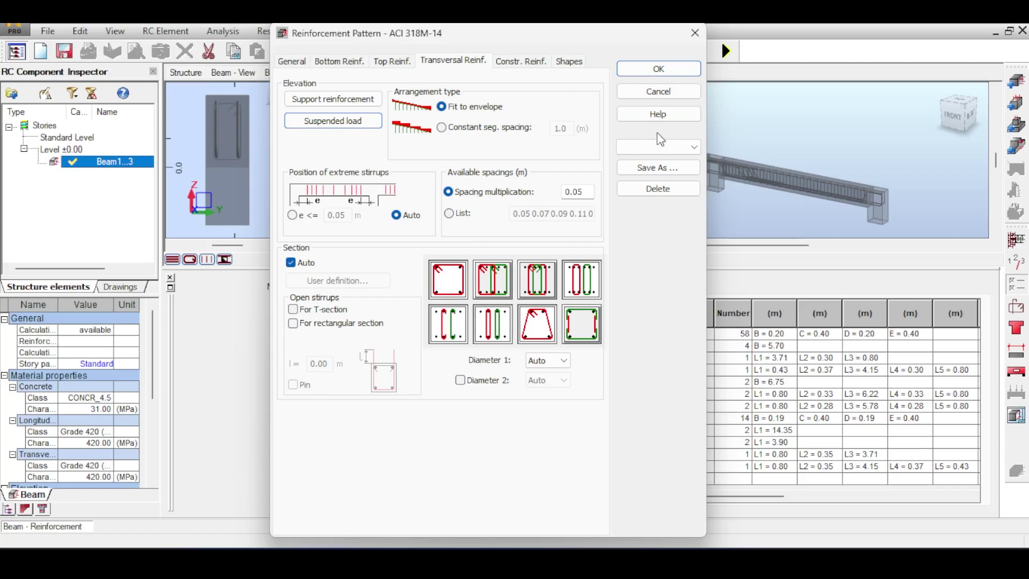
# - Review the shapes of the main, constructional and lap length bars, and apply the reinforcement pattern with hooks only if necessary
pyautogui.click(695, 147)
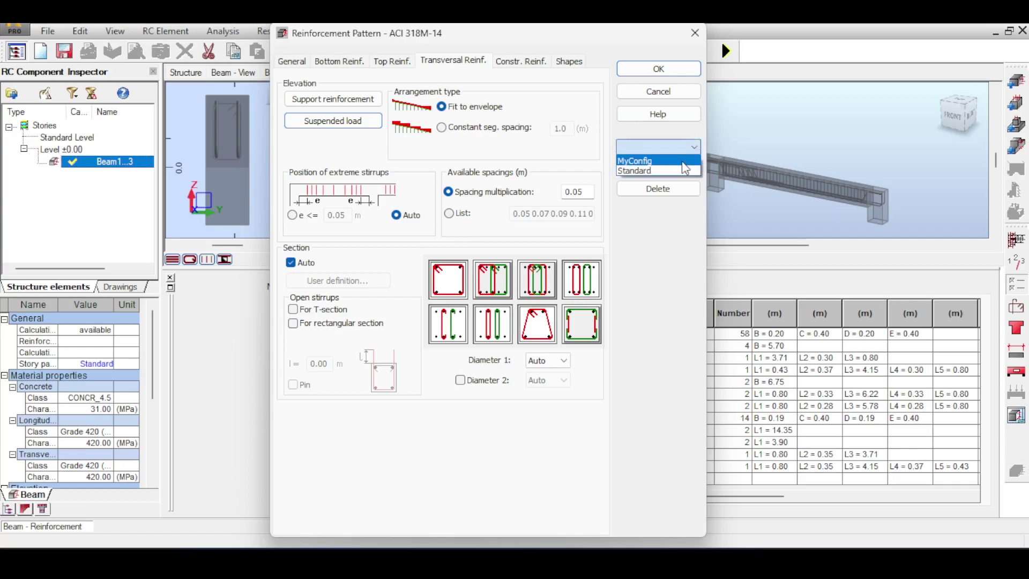
pyautogui.click(696, 148)
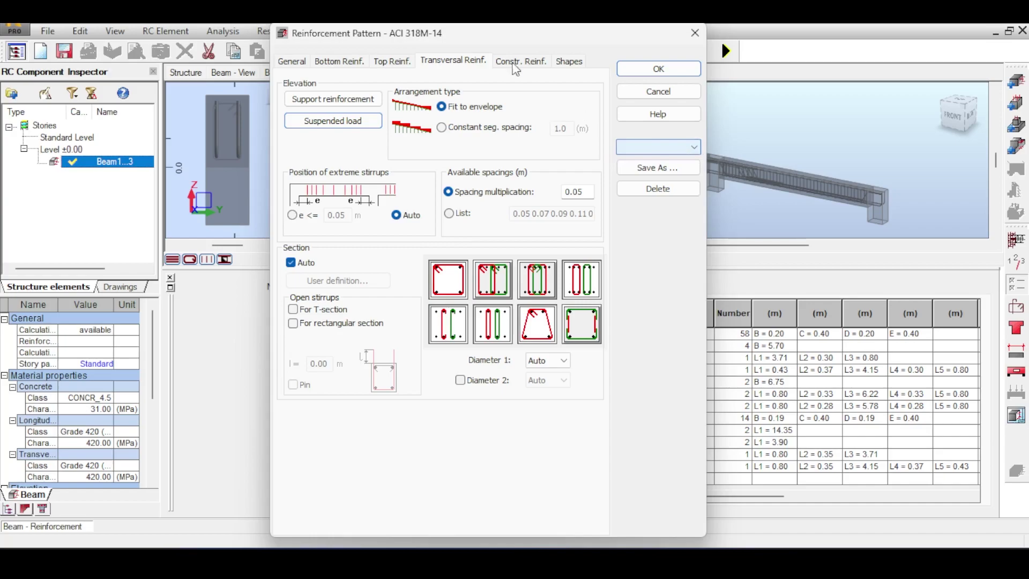
pyautogui.click(568, 61)
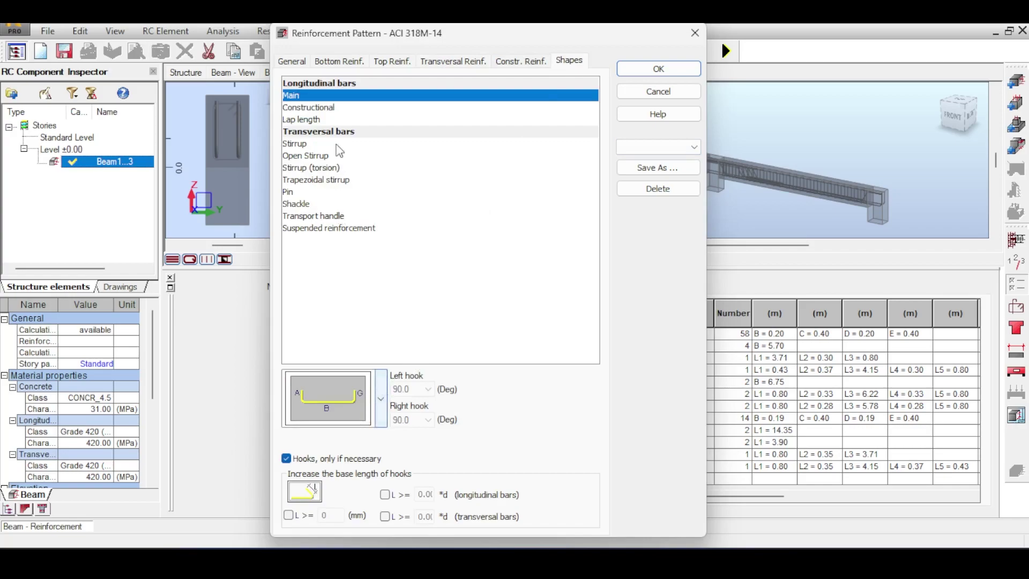
pyautogui.click(324, 109)
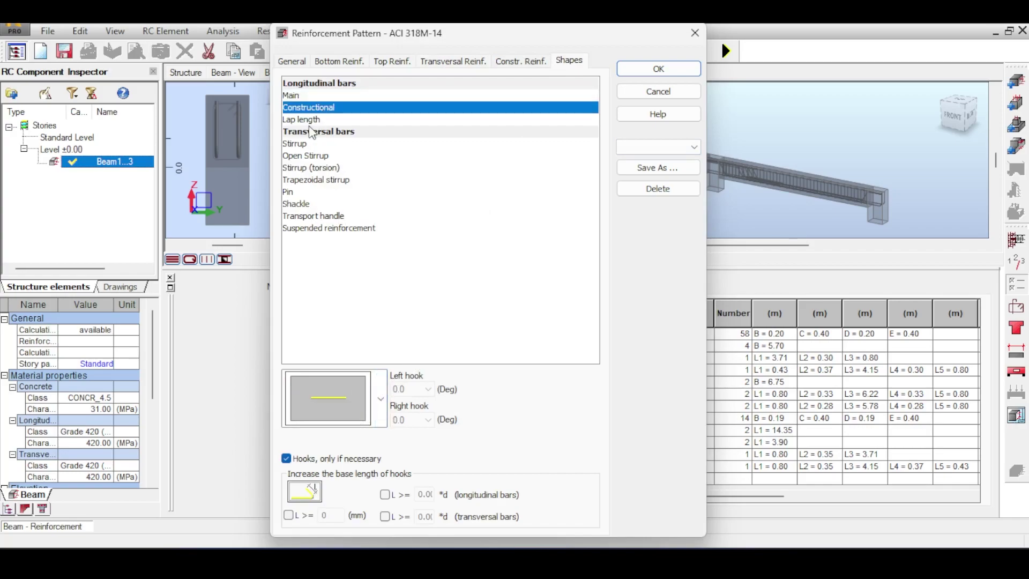
pyautogui.click(313, 118)
pyautogui.click(316, 97)
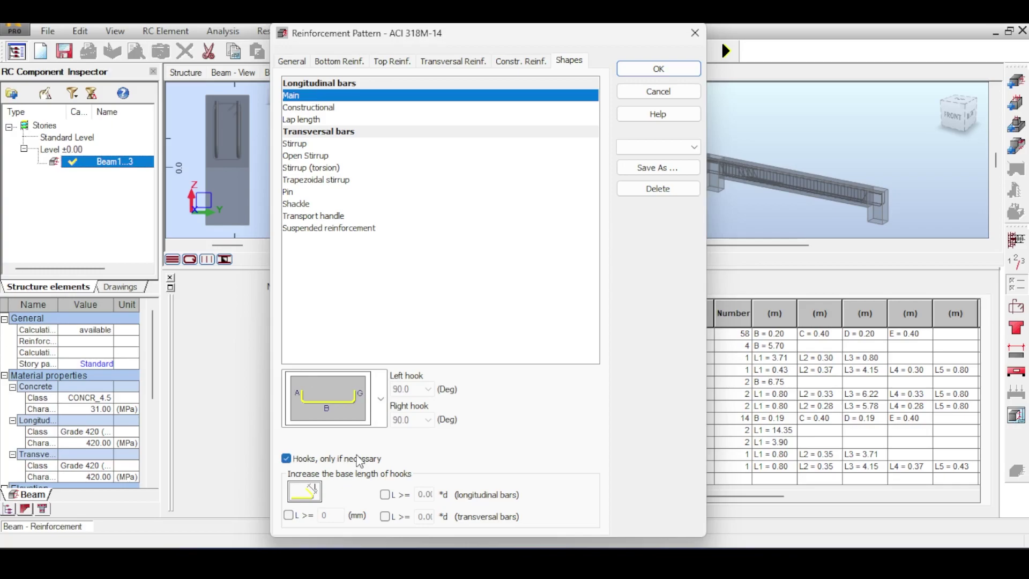
pyautogui.click(662, 69)
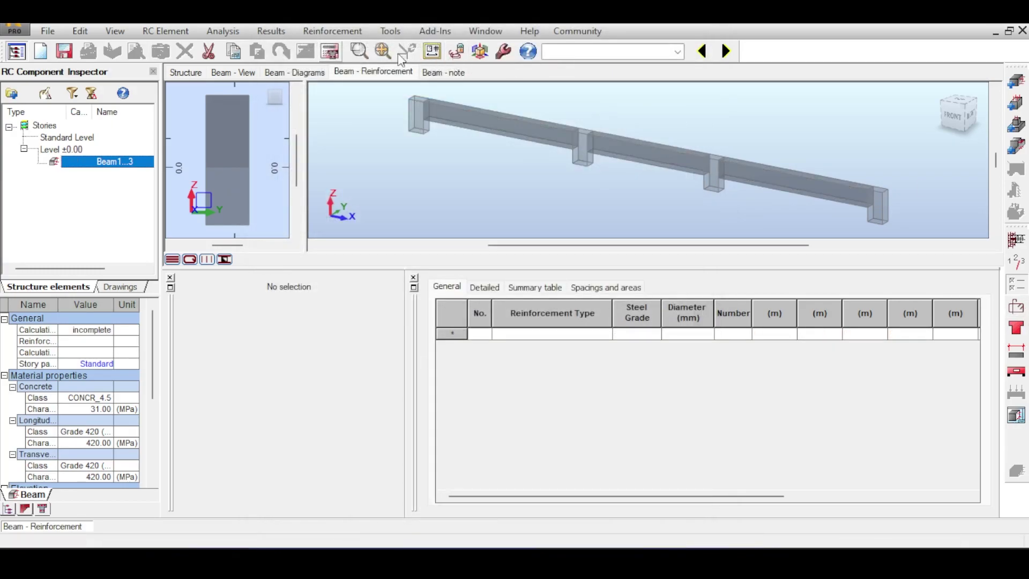
# - Calculate the beam's reinforcement with the revised pattern, review the calculation errors and close the report
pyautogui.click(330, 51)
pyautogui.click(557, 355)
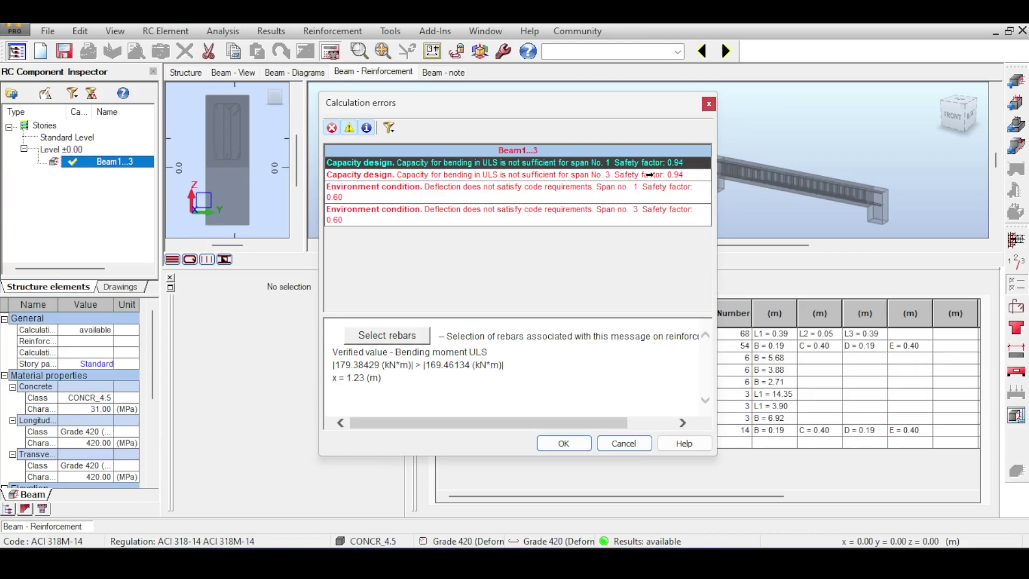
pyautogui.click(708, 106)
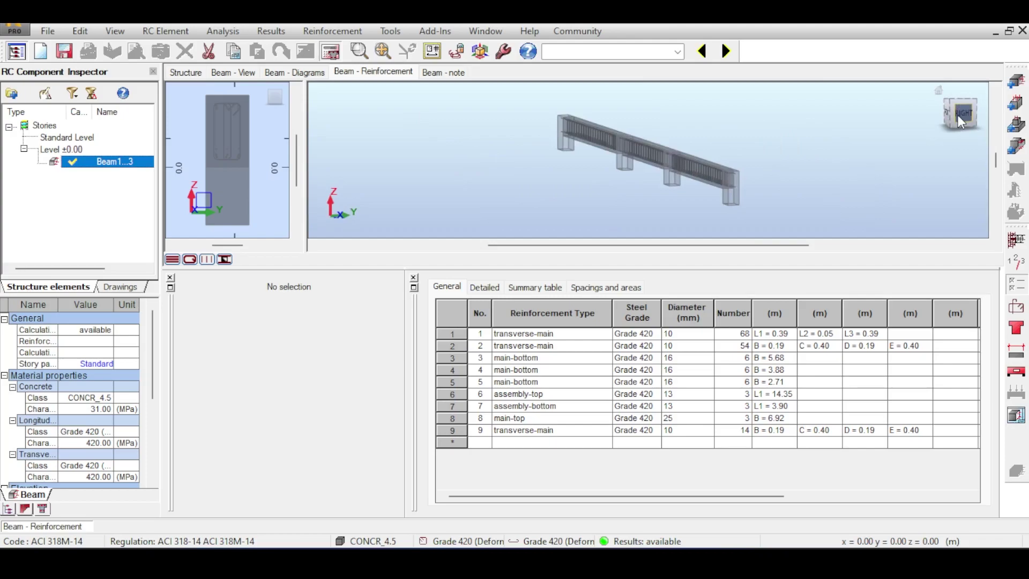
# - Examine the bars in the beam's cross-section and the ULS bending moment diagram along the whole beam
pyautogui.scroll(3, 211, 152)
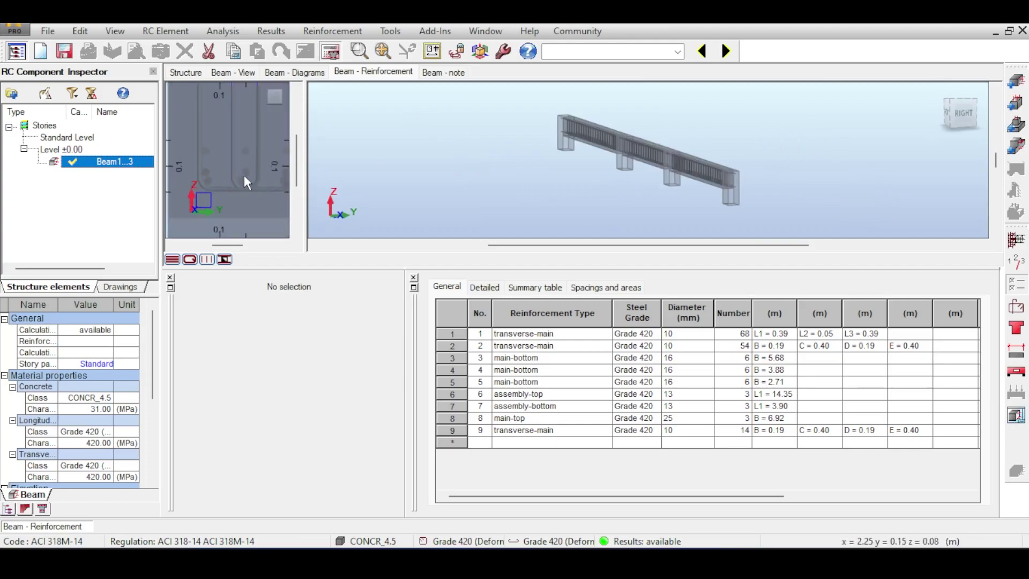
pyautogui.scroll(-3, 247, 183)
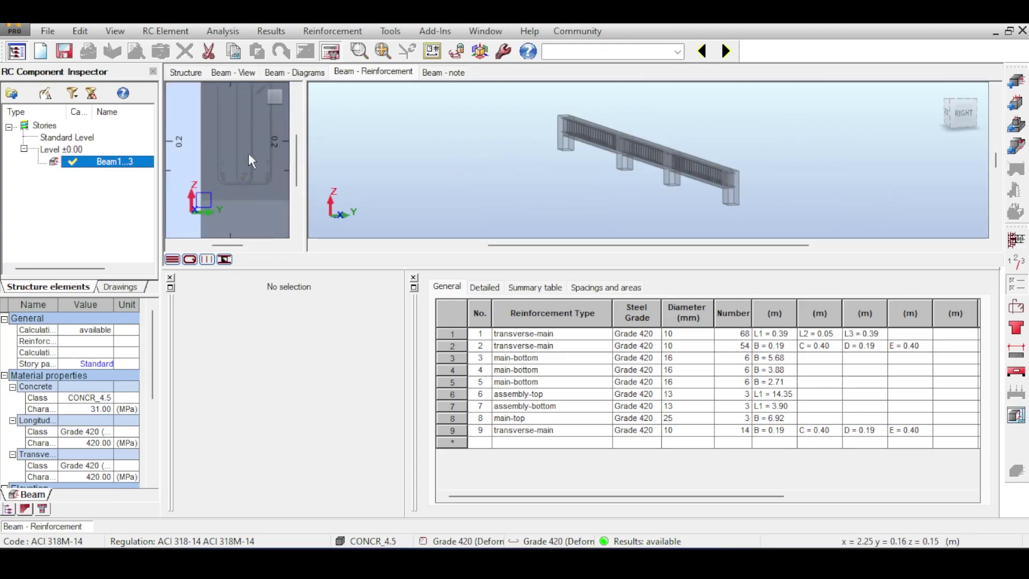
pyautogui.click(294, 72)
pyautogui.moveTo(761, 208)
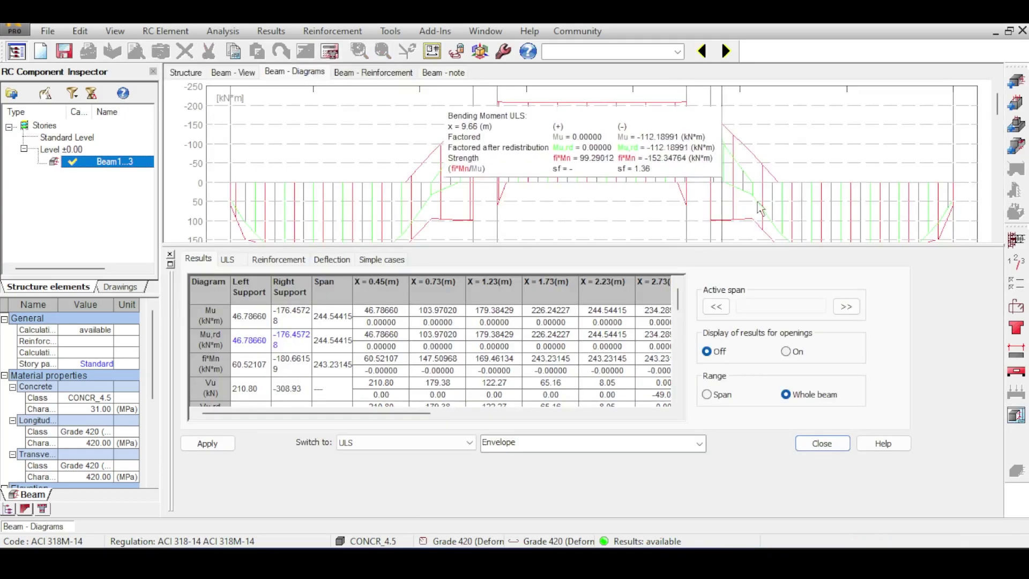
pyautogui.scroll(-3, 930, 159)
pyautogui.scroll(3, 933, 166)
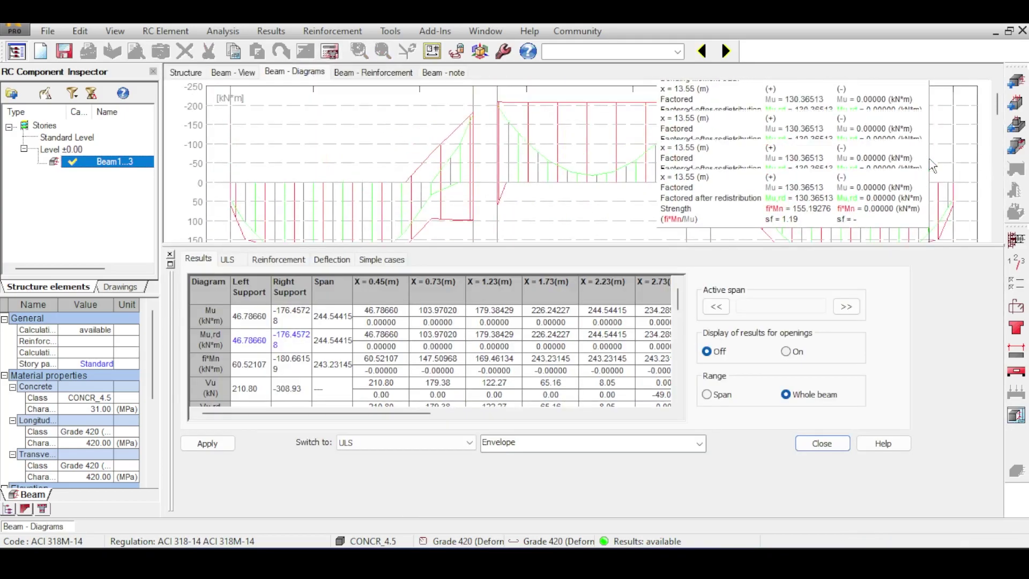
pyautogui.moveTo(512, 138)
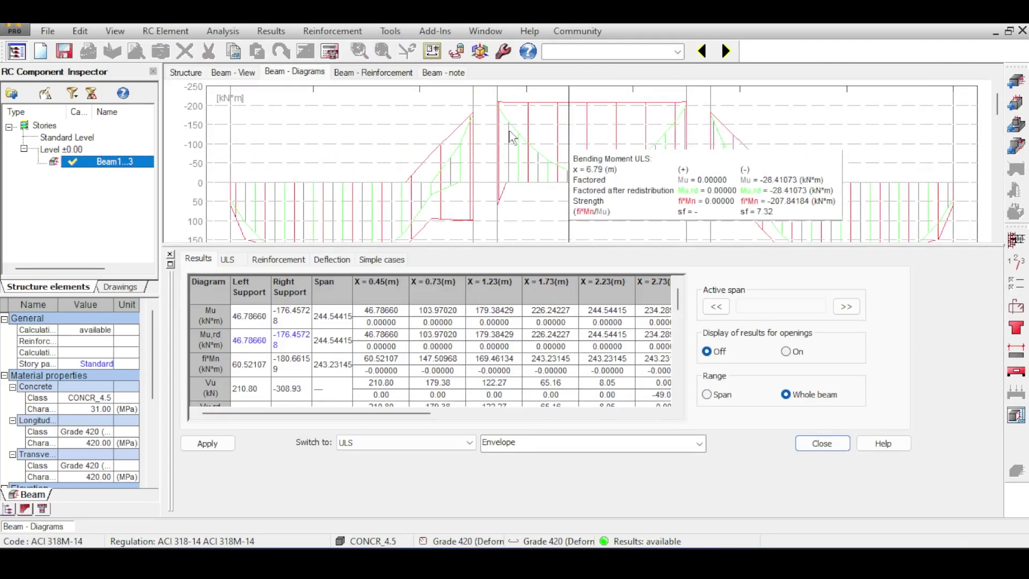
# - Recalculate the beam, reread the error report, and compare the ULS bending moment with the strength envelope in the first span
pyautogui.click(330, 52)
pyautogui.click(560, 354)
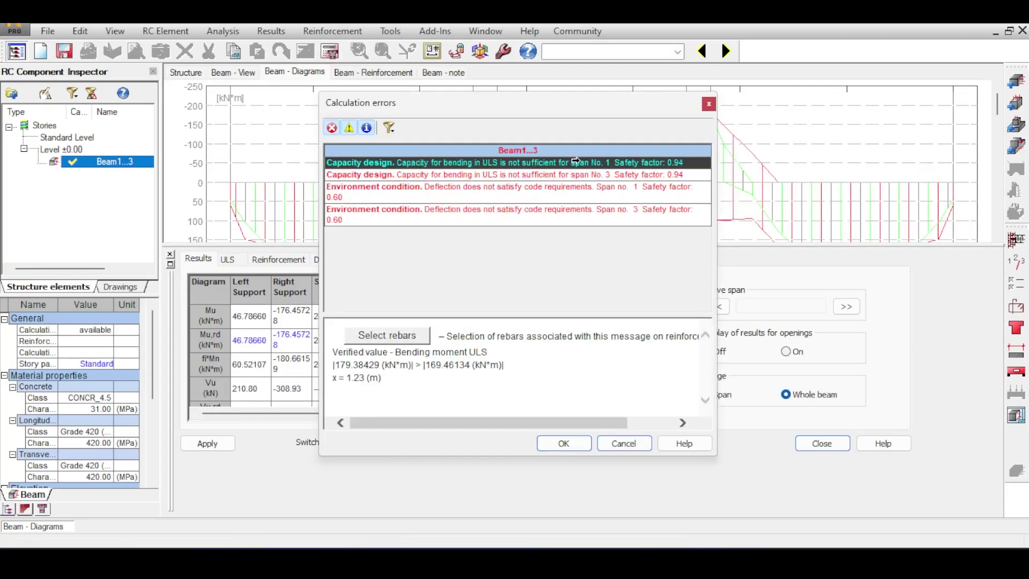
pyautogui.click(708, 103)
pyautogui.moveTo(494, 115)
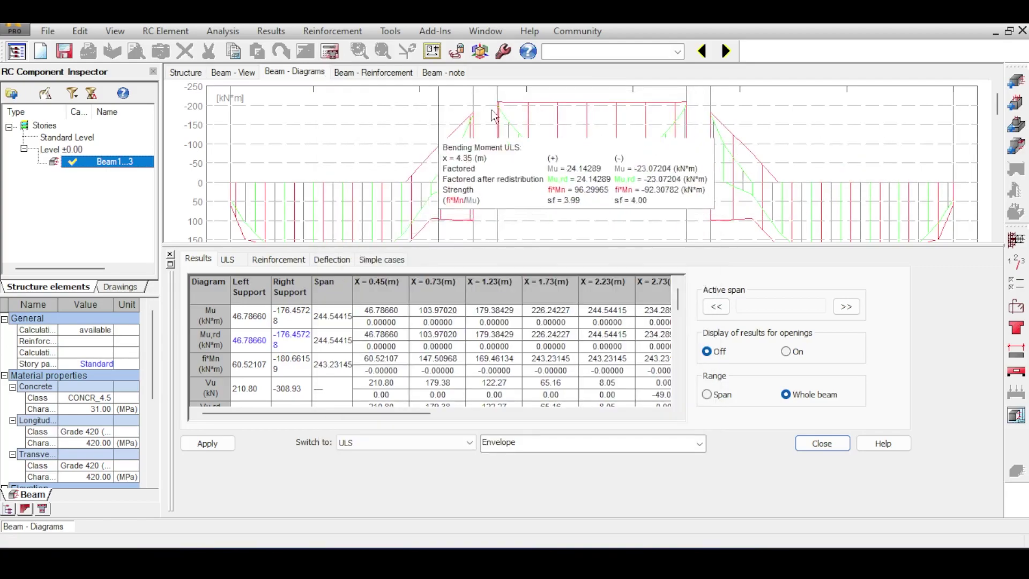
pyautogui.scroll(-3, 494, 115)
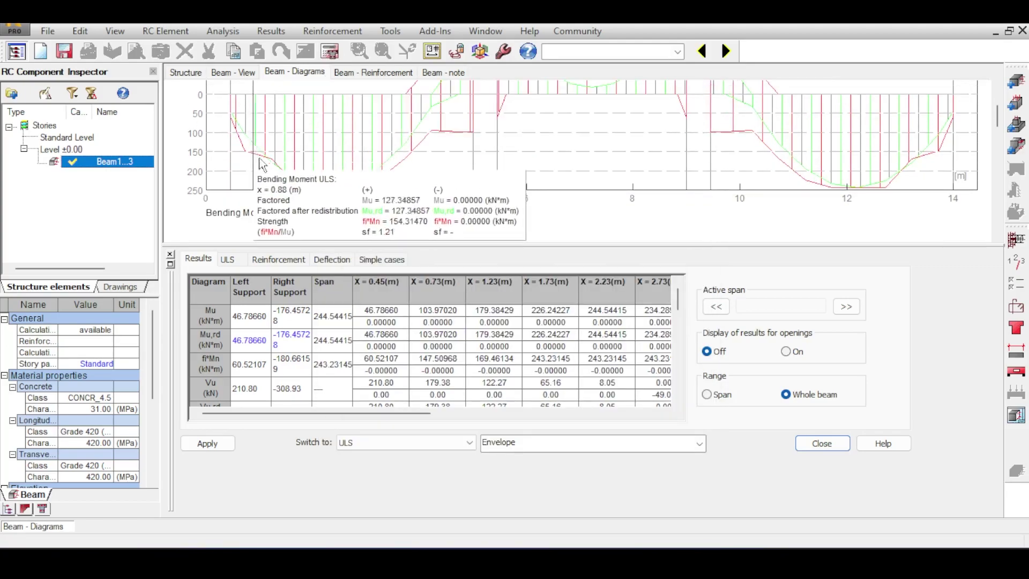
pyautogui.scroll(2, 278, 172)
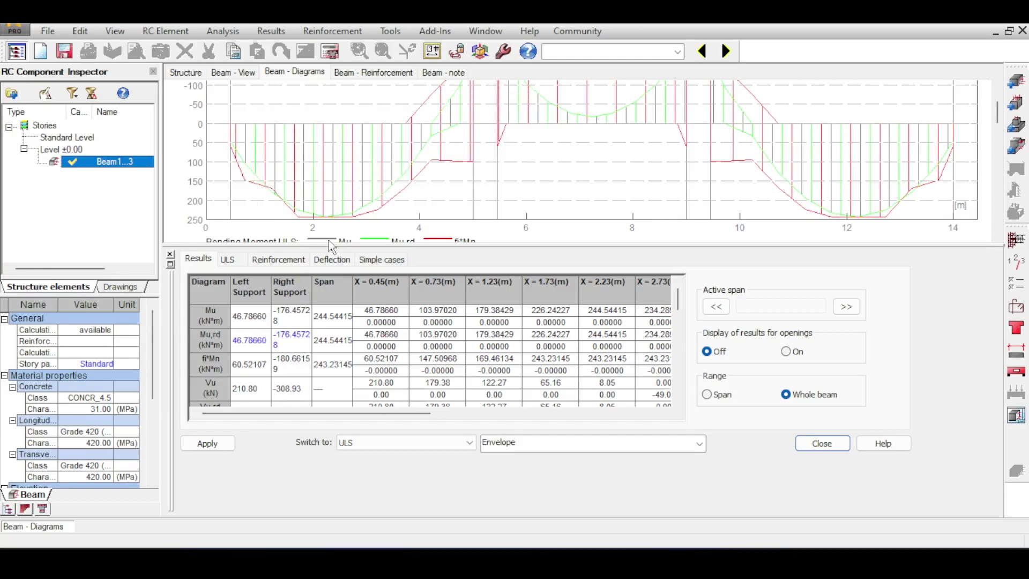
pyautogui.click(236, 73)
pyautogui.click(330, 50)
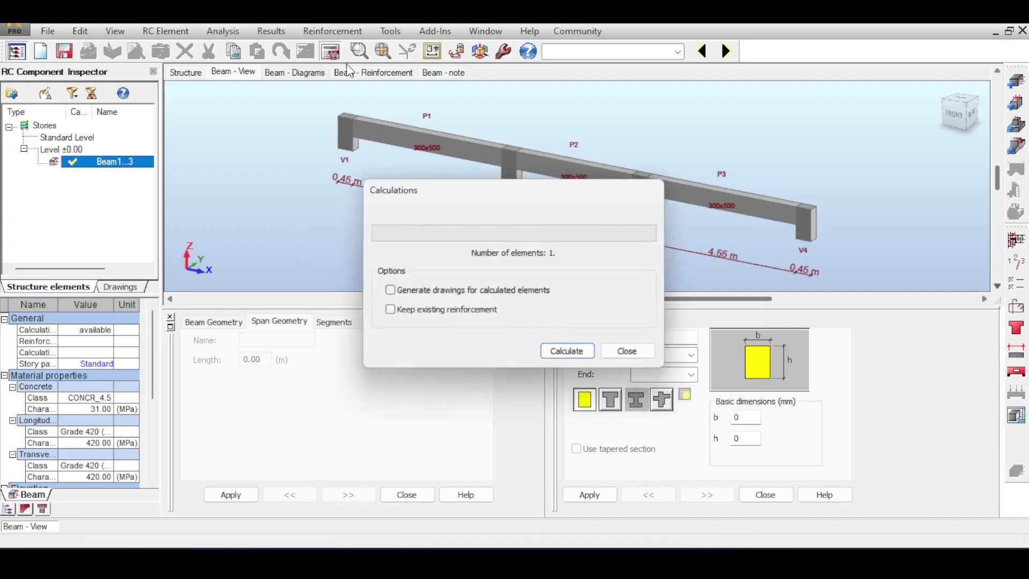
pyautogui.click(629, 352)
# - Examine where the first span's bottom bars start and end in the front view of the beam's reinforcement
pyautogui.click(373, 73)
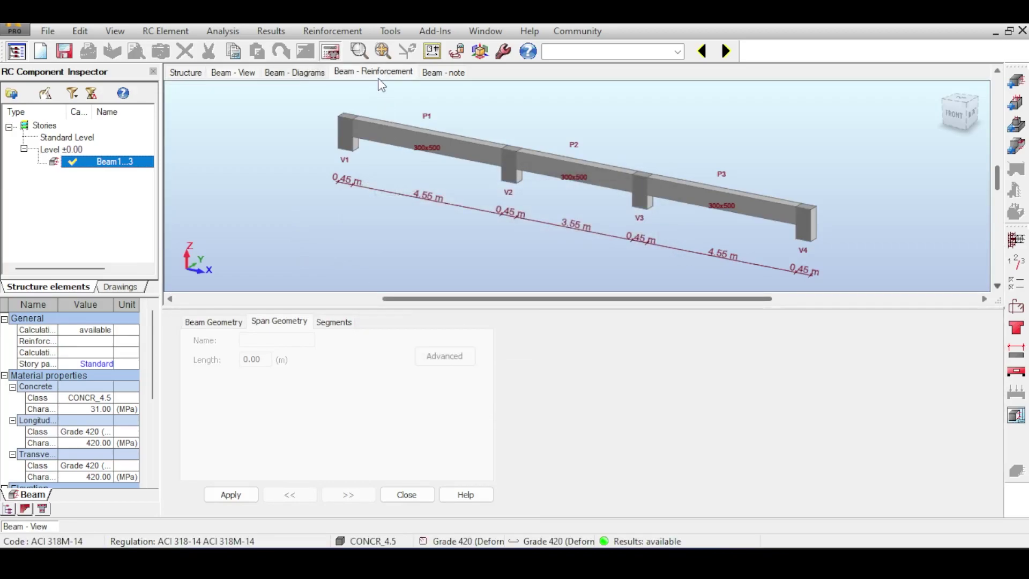
pyautogui.scroll(5, 589, 110)
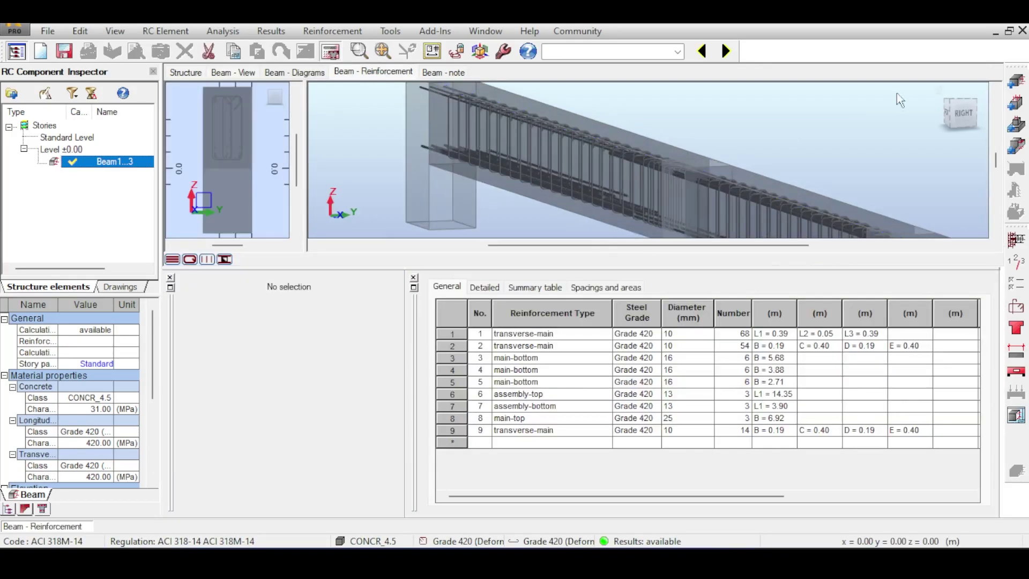
pyautogui.click(947, 111)
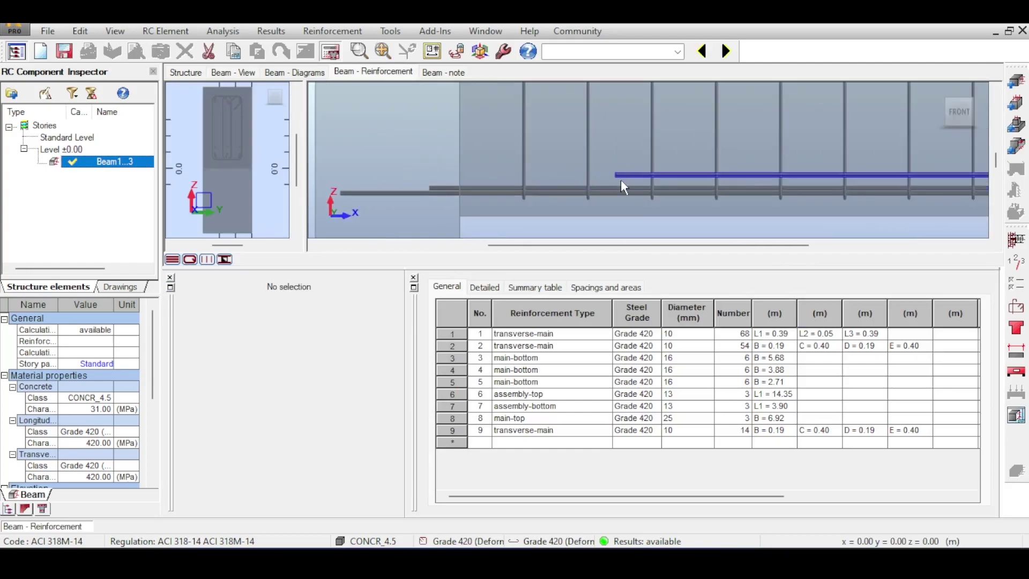
pyautogui.scroll(-4, 622, 178)
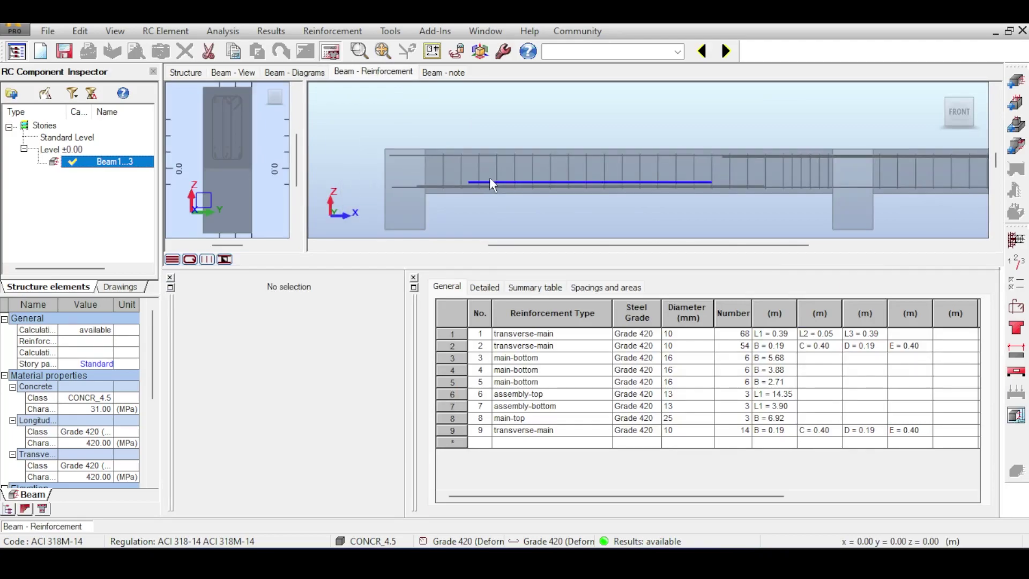
pyautogui.scroll(4, 490, 179)
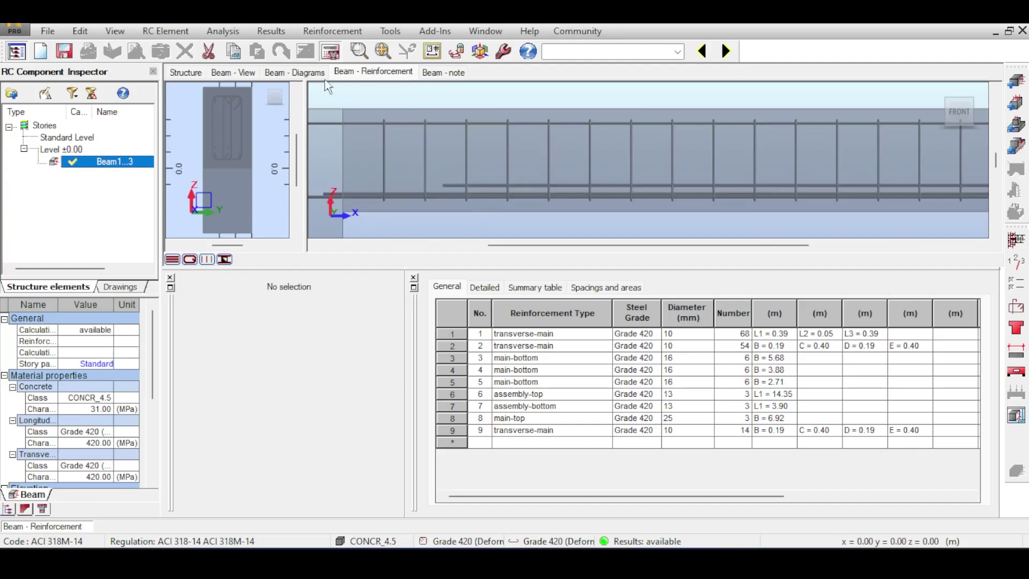
# - Compare the ULS bending moment diagram with the extent of the bottom bars in the first span
pyautogui.click(300, 72)
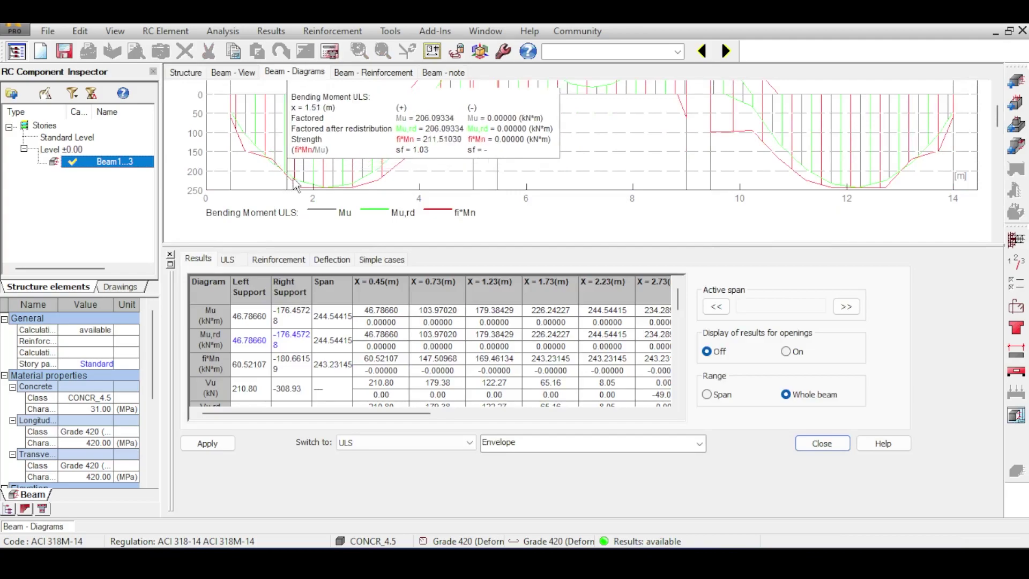
pyautogui.scroll(5, 295, 235)
pyautogui.scroll(-3, 295, 238)
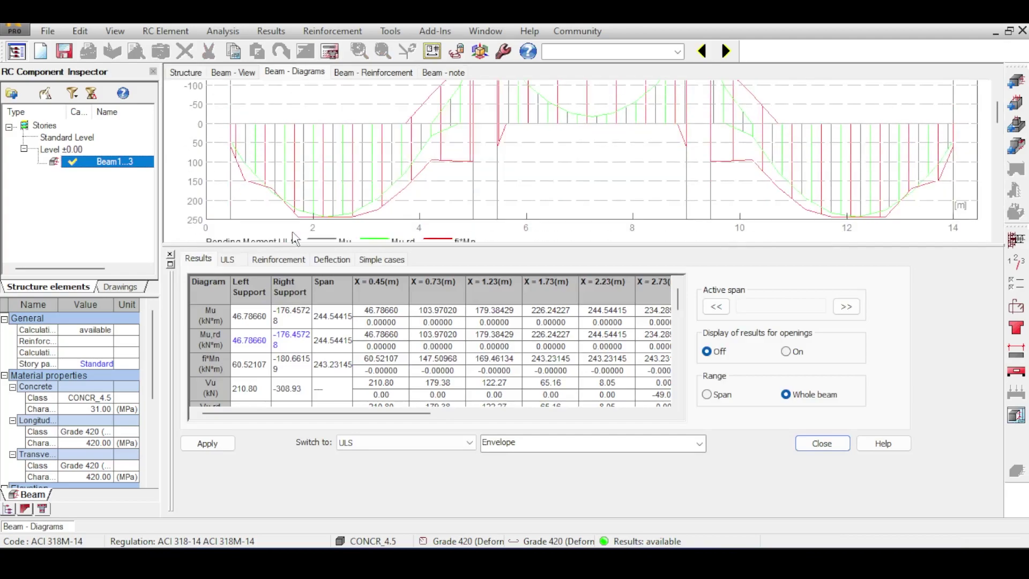
pyautogui.click(354, 71)
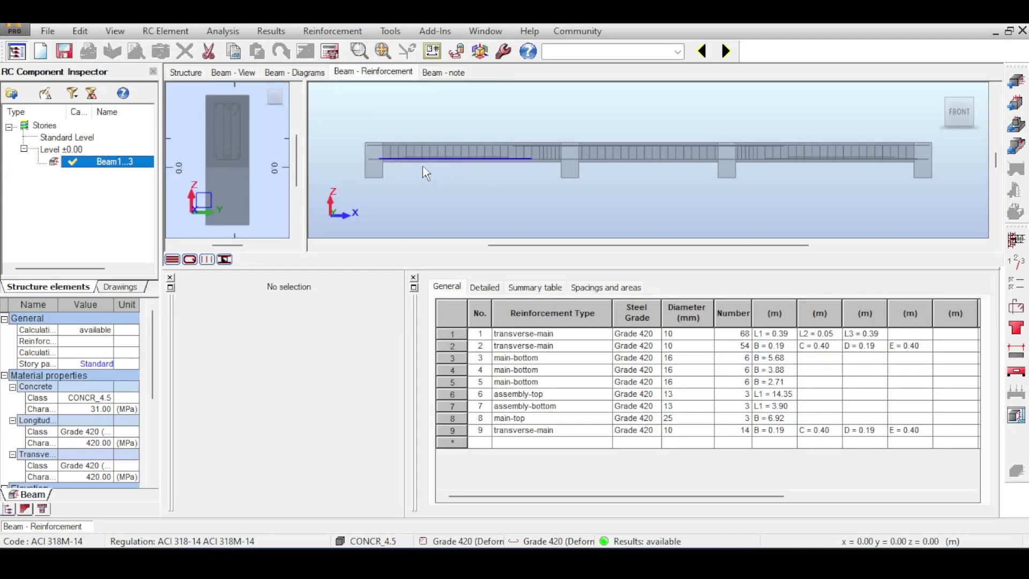
pyautogui.scroll(3, 401, 164)
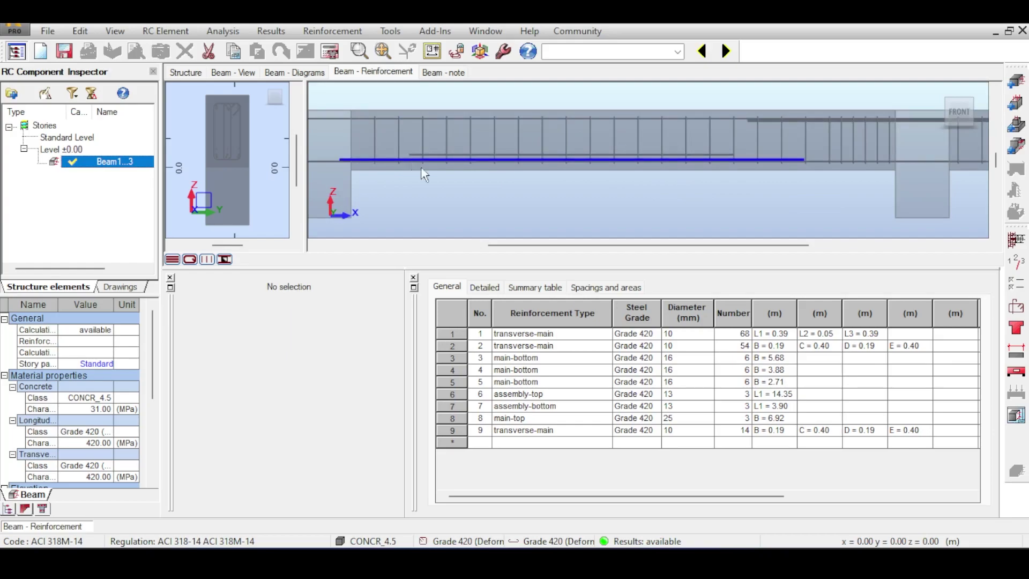
# - Review the detailed bar list, the summary table and the spacings and areas of the beam's reinforcement
pyautogui.click(484, 287)
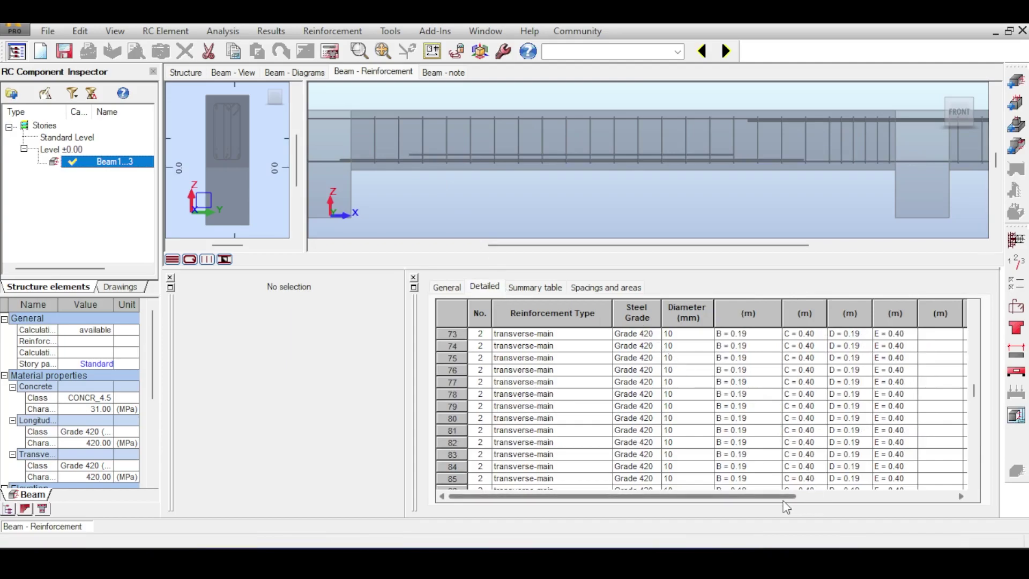
pyautogui.moveTo(785, 497); pyautogui.dragTo(664, 506)
pyautogui.click(546, 293)
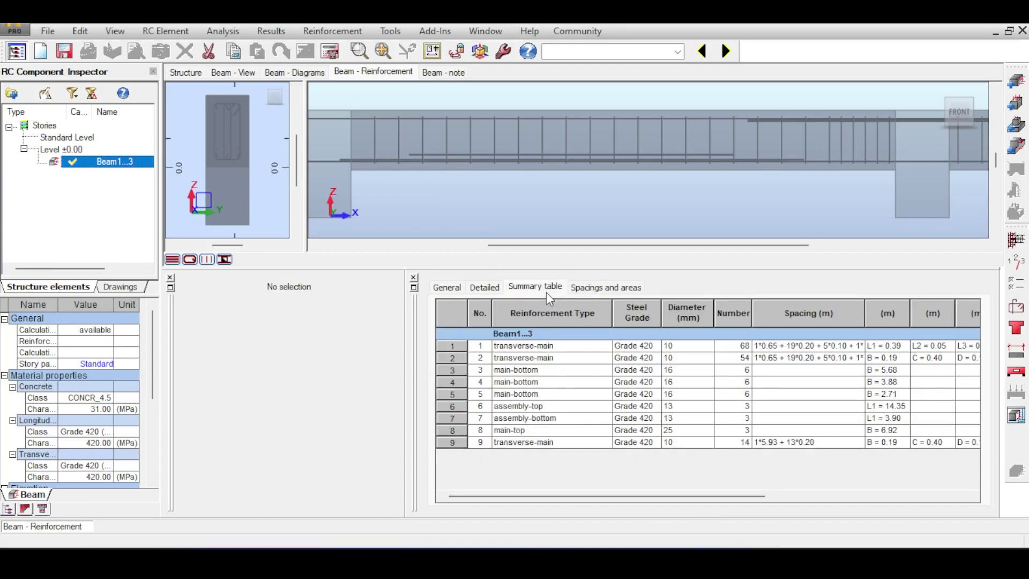
pyautogui.click(590, 293)
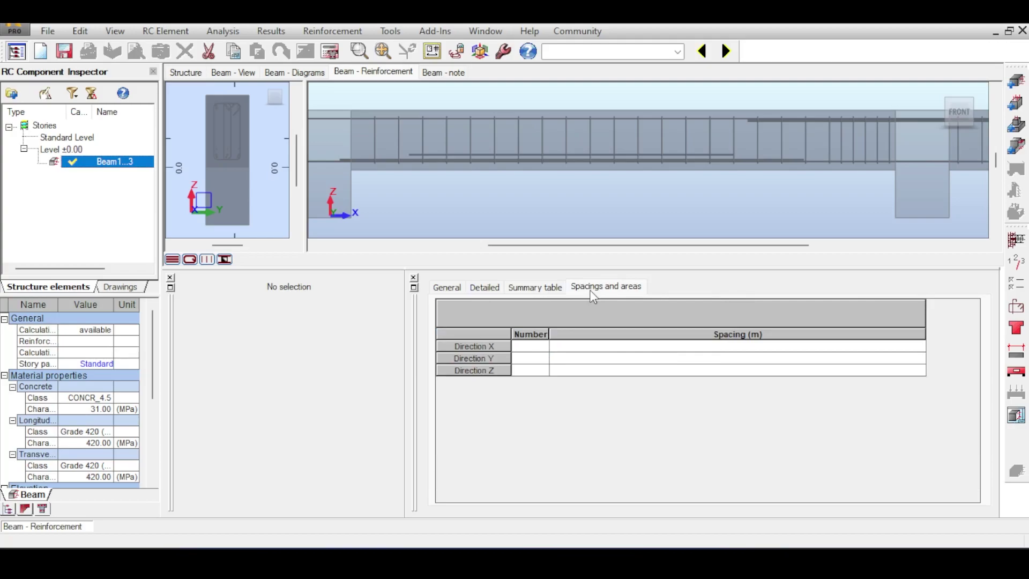
pyautogui.click(526, 294)
pyautogui.click(496, 287)
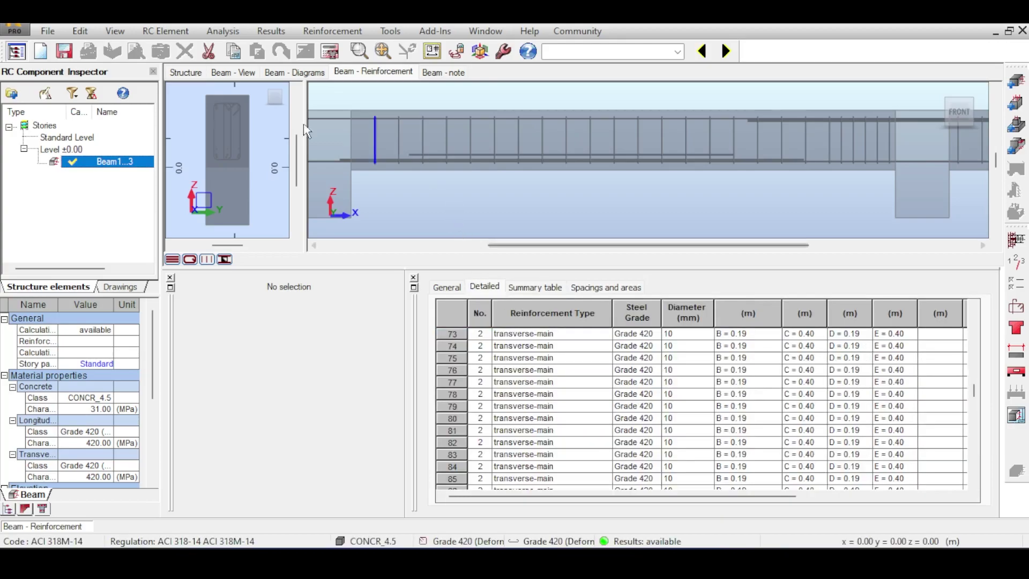
# - Examine the arrangement of the bottom bars and stirrups in the beam's cross-section
pyautogui.scroll(5, 224, 153)
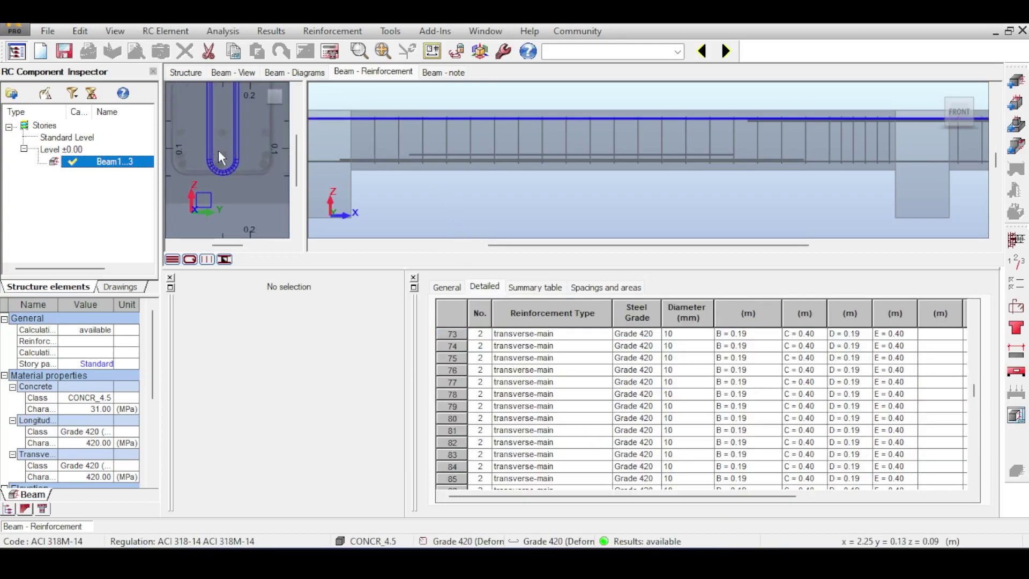
pyautogui.scroll(-3, 218, 150)
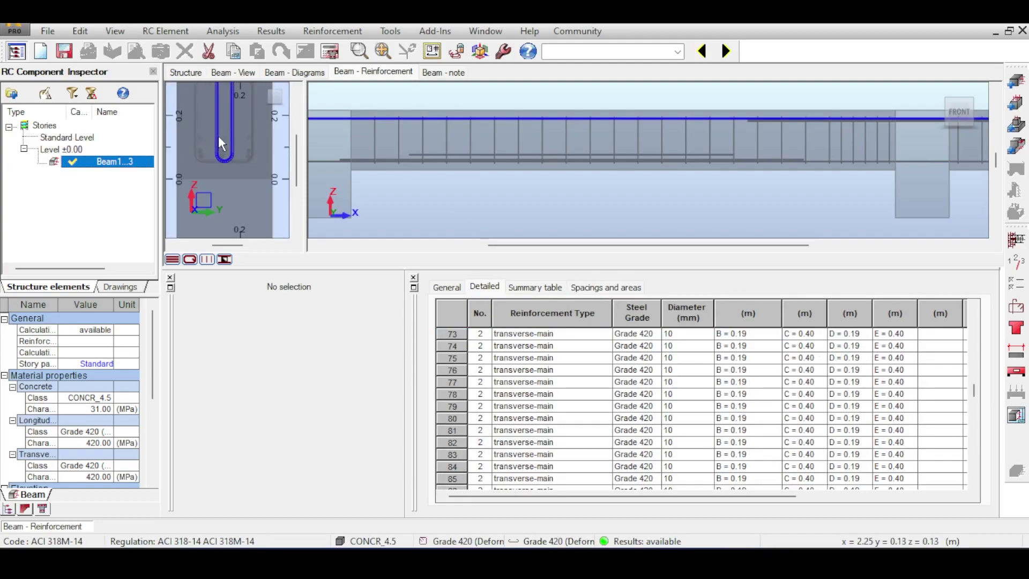
pyautogui.scroll(3, 214, 143)
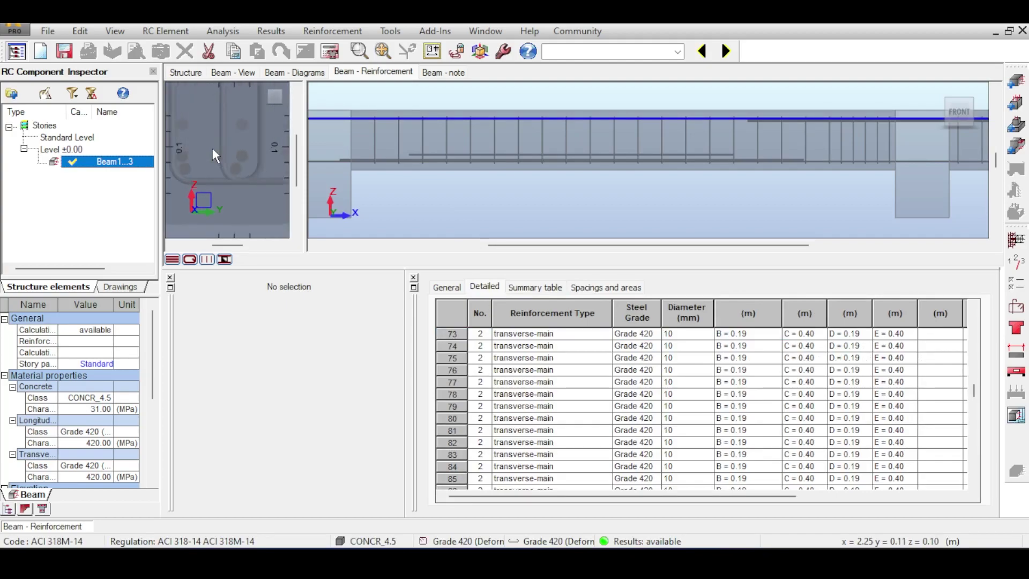
pyautogui.scroll(3, 228, 158)
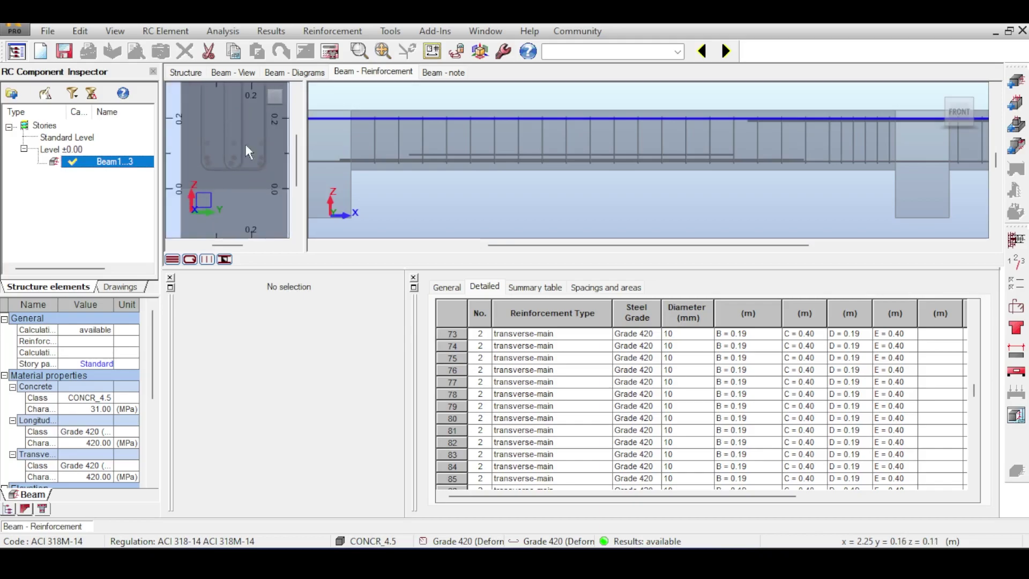
pyautogui.scroll(-4, 253, 132)
pyautogui.scroll(2, 239, 145)
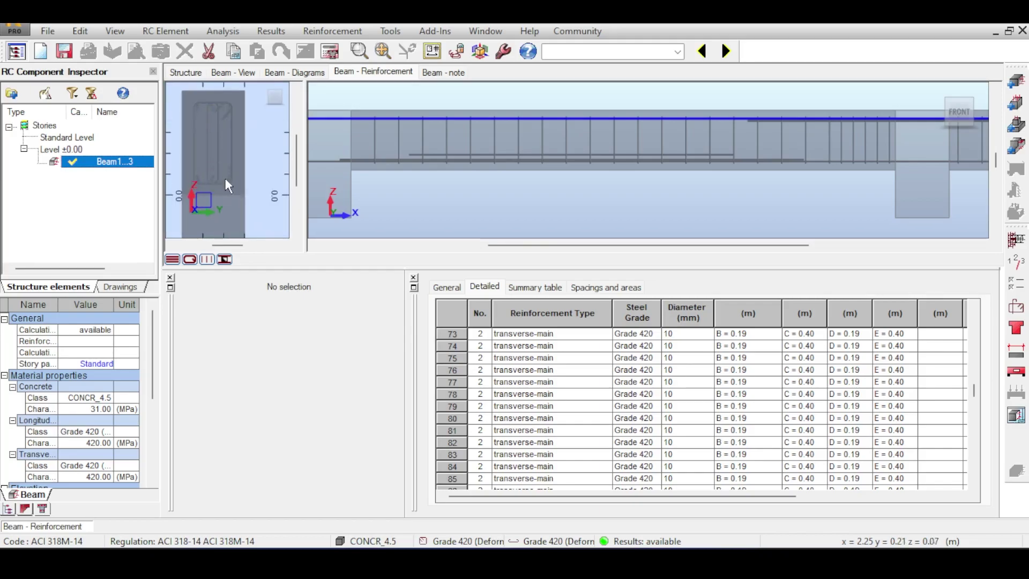
pyautogui.scroll(-3, 218, 186)
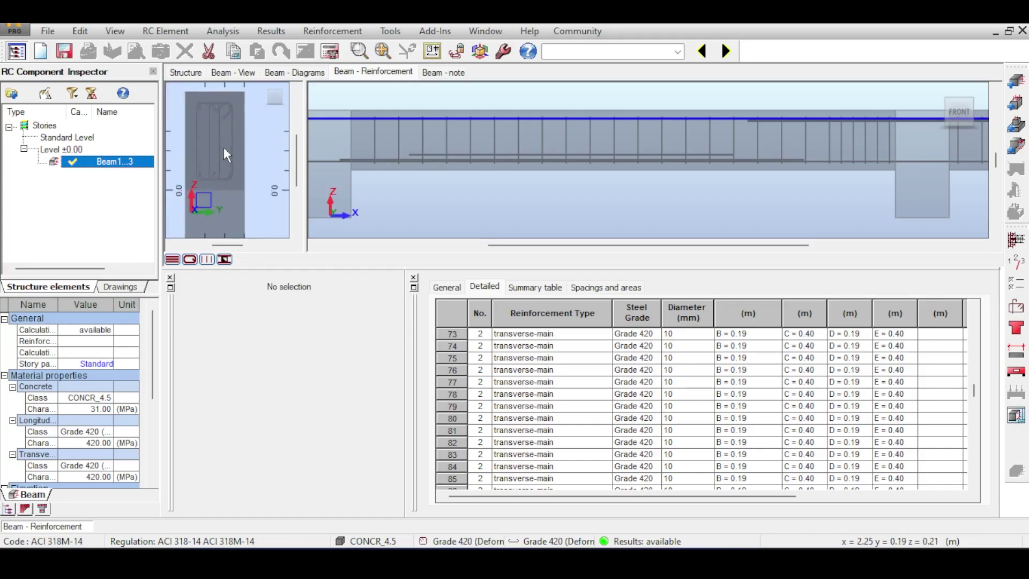
# - Return to the structure model, show it in 3D, and choose B R400x700 as the current section for the beam
pyautogui.click(610, 52)
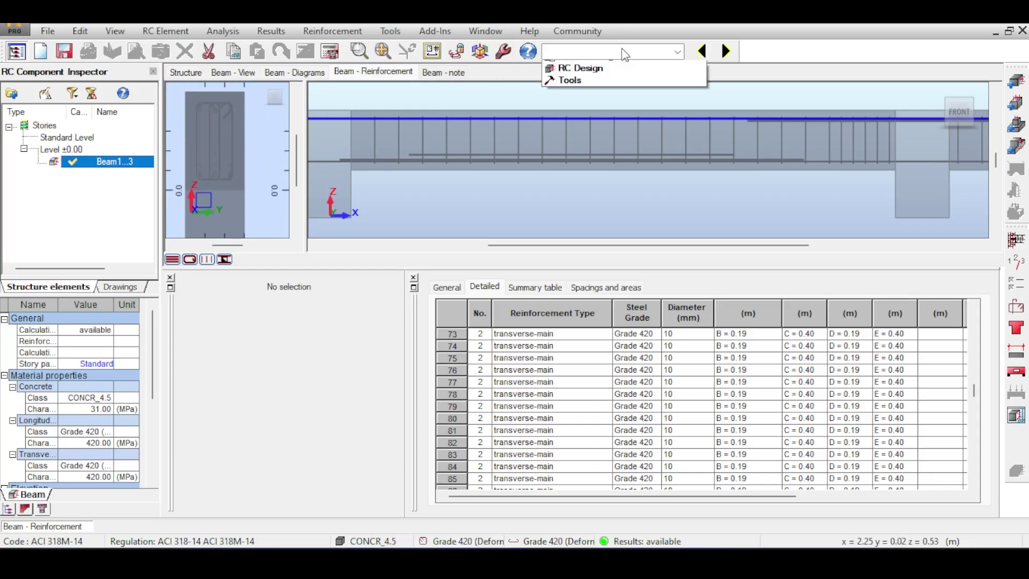
pyautogui.click(598, 65)
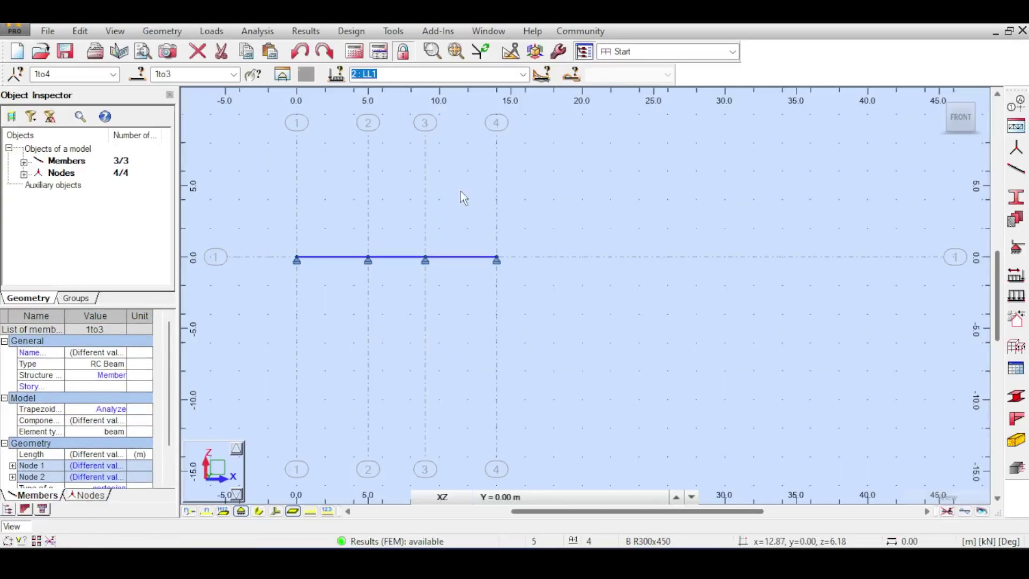
pyautogui.scroll(-2, 741, 250)
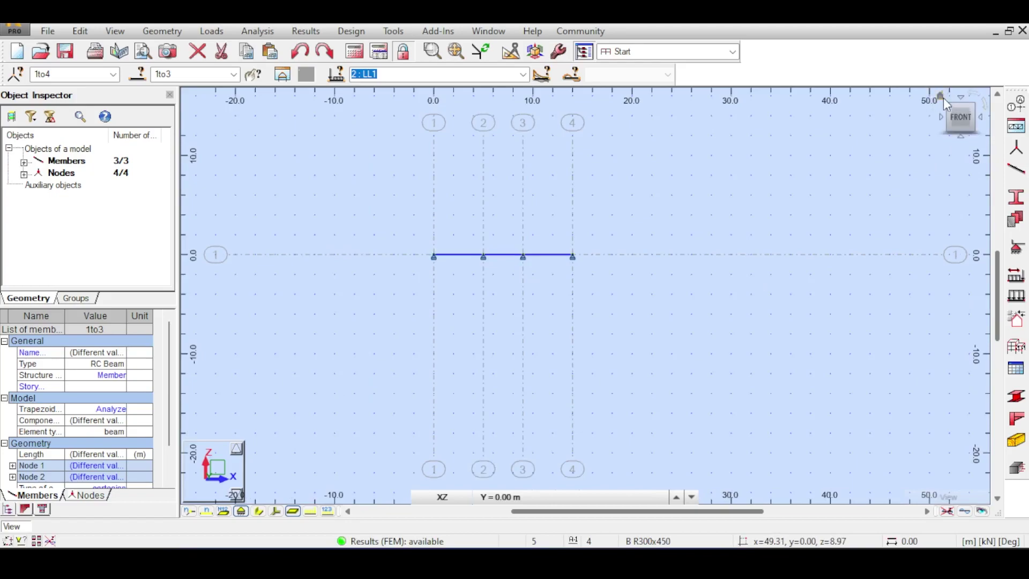
pyautogui.click(945, 103)
pyautogui.click(1015, 198)
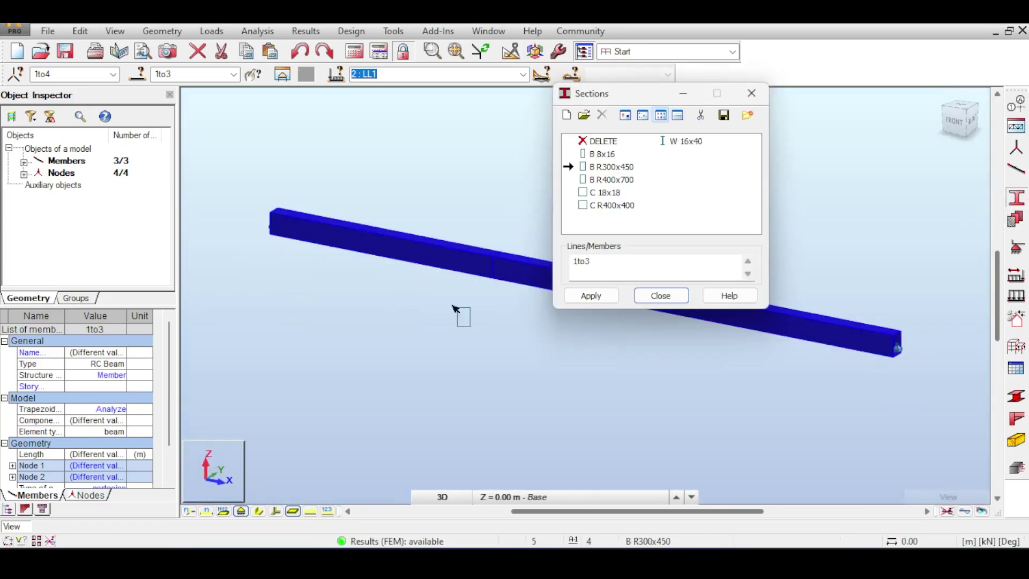
pyautogui.click(616, 180)
pyautogui.doubleClick(616, 180)
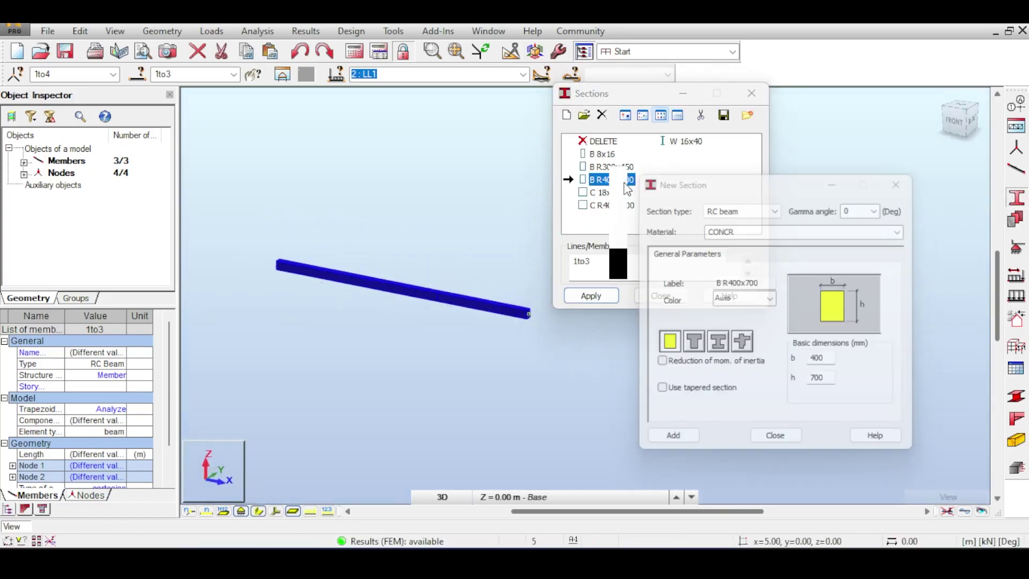
pyautogui.click(906, 177)
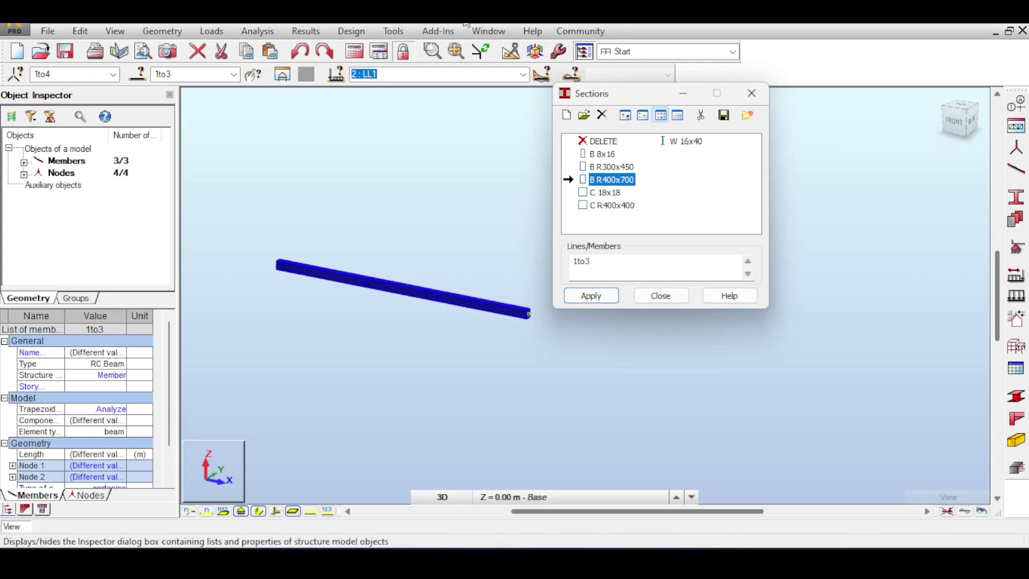
# - Reopen the beam in the provided reinforcement module and check the section and support widths of span P3
pyautogui.click(665, 54)
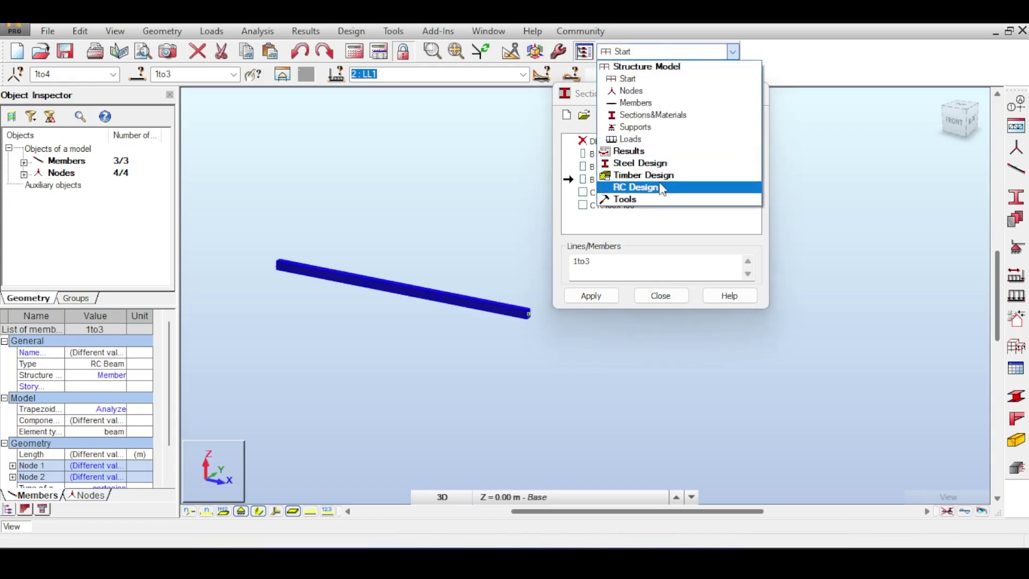
pyautogui.click(681, 186)
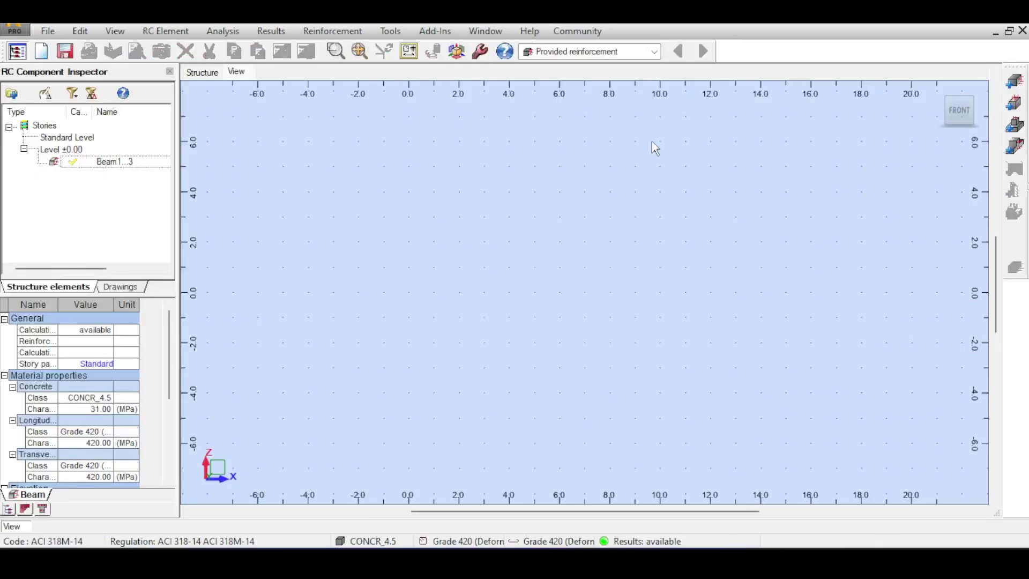
pyautogui.doubleClick(114, 161)
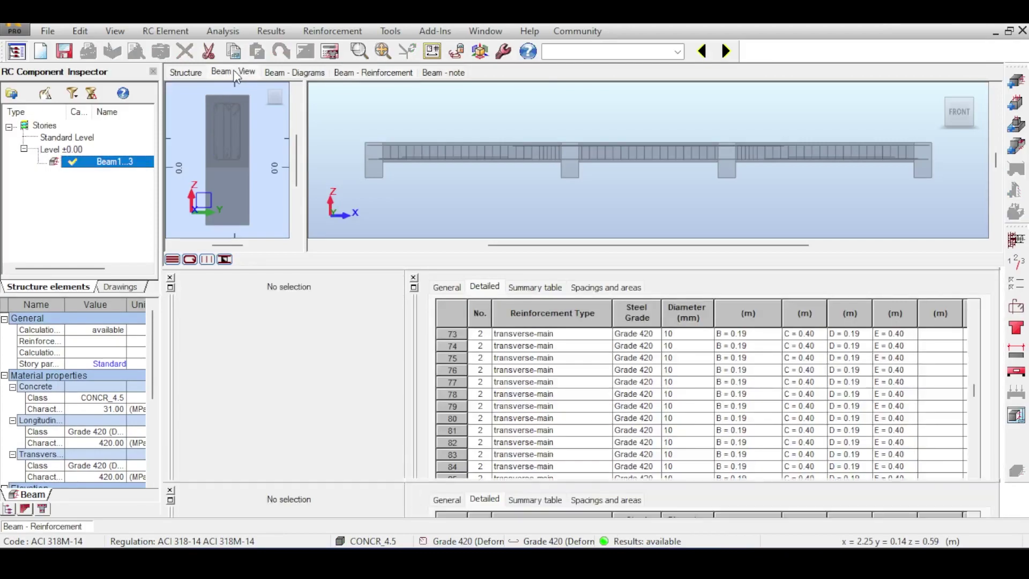
pyautogui.click(233, 72)
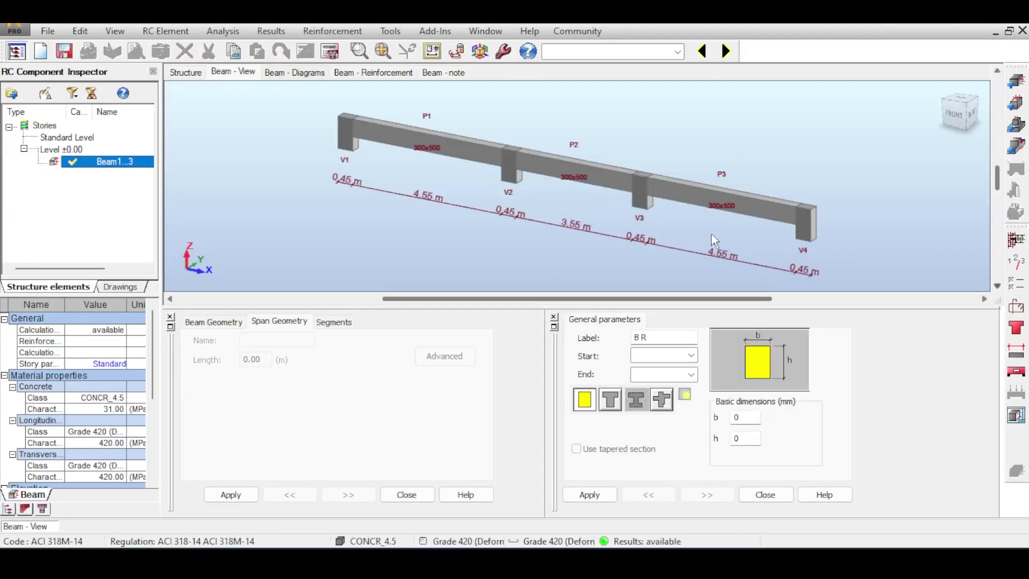
pyautogui.click(722, 195)
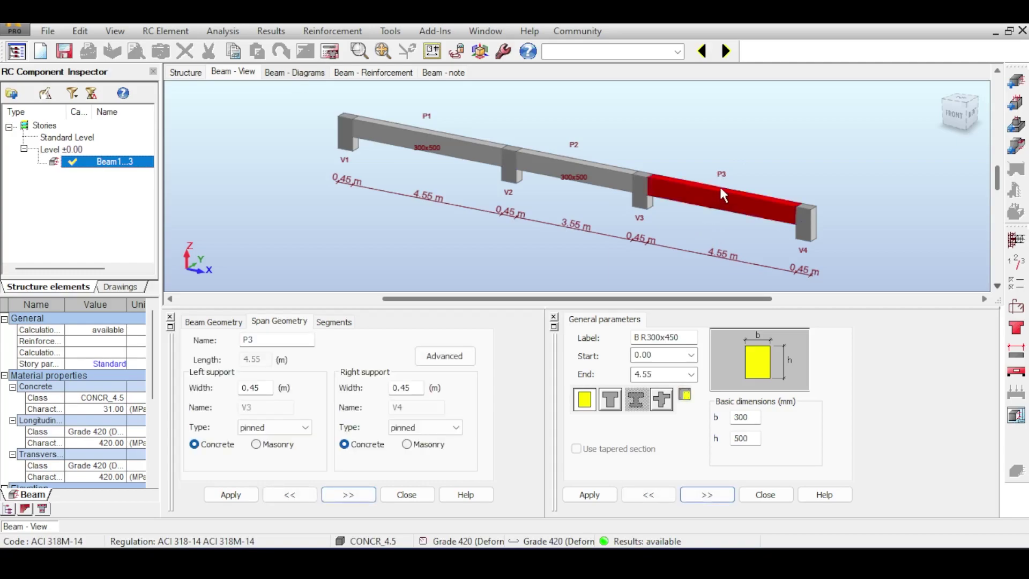
# - Return to the structure model and show the members as axis lines in 3D, clear of the Sections dialog
pyautogui.click(677, 51)
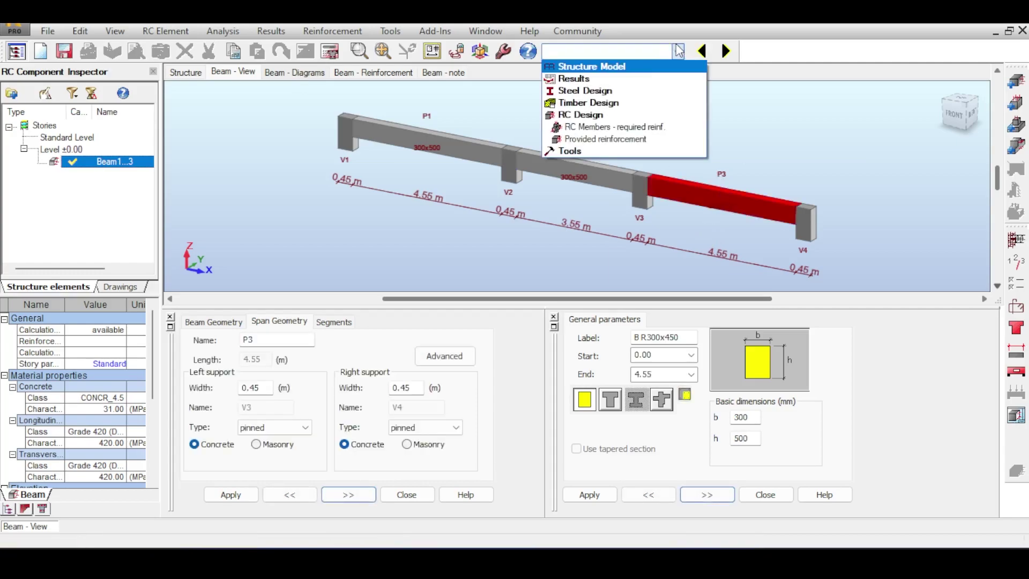
pyautogui.click(614, 71)
pyautogui.click(590, 100)
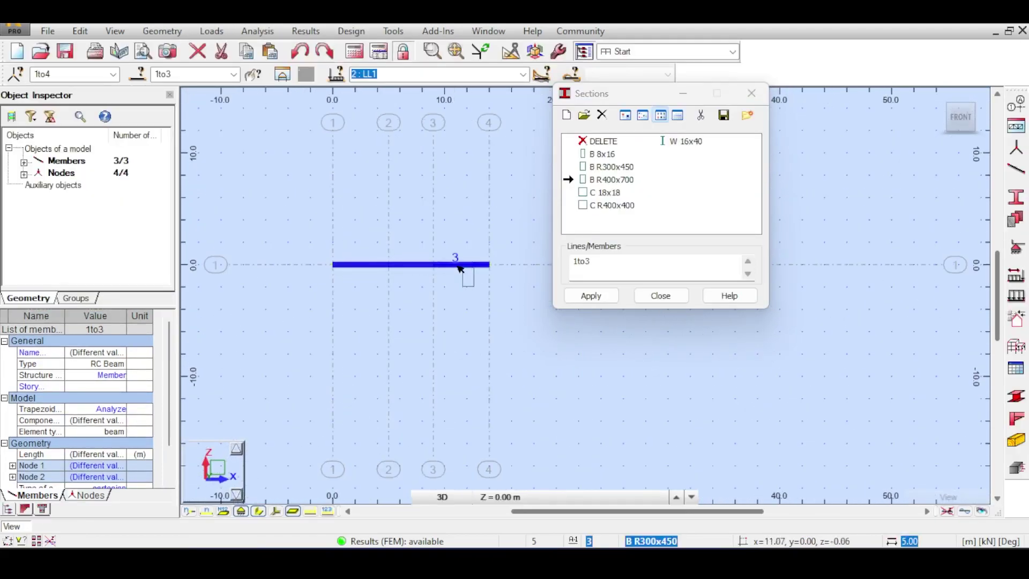
pyautogui.click(590, 295)
pyautogui.scroll(3, 434, 283)
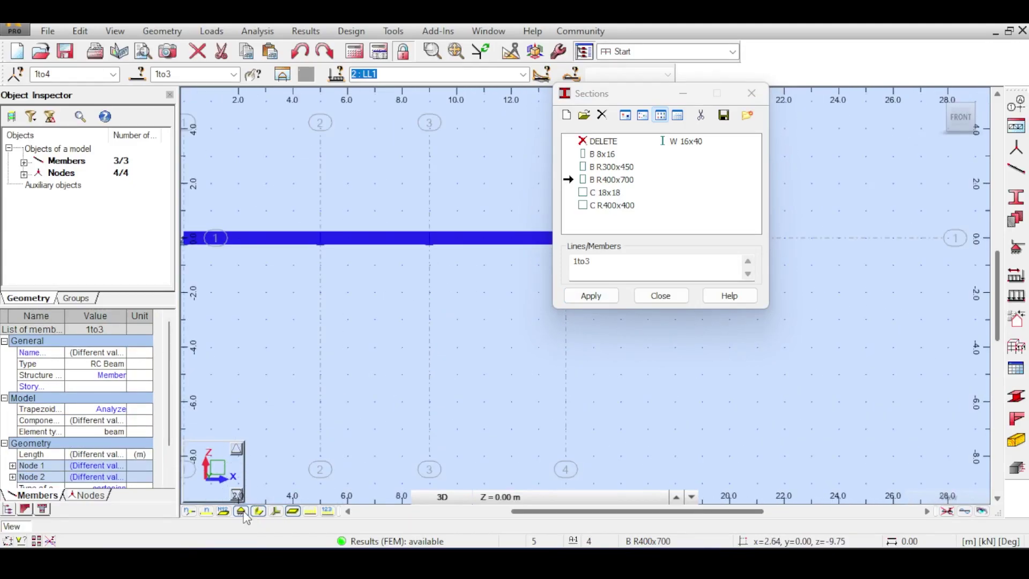
pyautogui.scroll(-3, 322, 324)
pyautogui.click(259, 511)
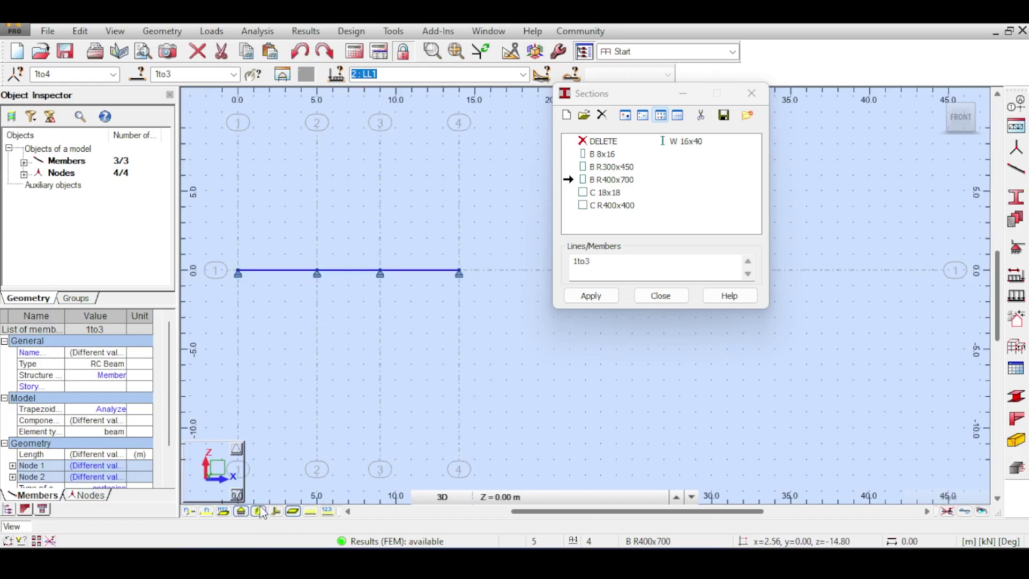
pyautogui.scroll(4, 359, 278)
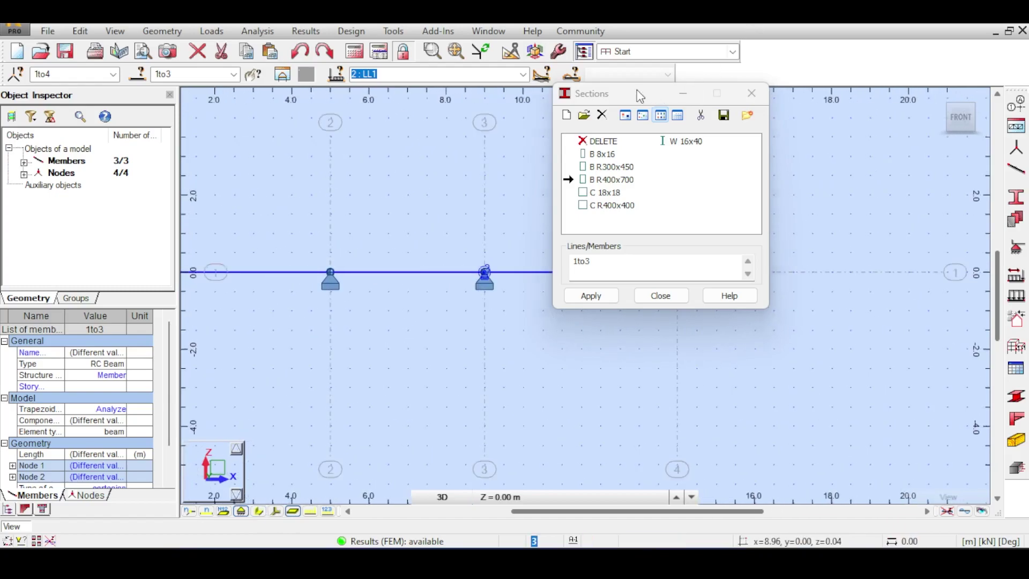
pyautogui.moveTo(640, 97); pyautogui.dragTo(891, 149)
pyautogui.moveTo(945, 104); pyautogui.dragTo(429, 271)
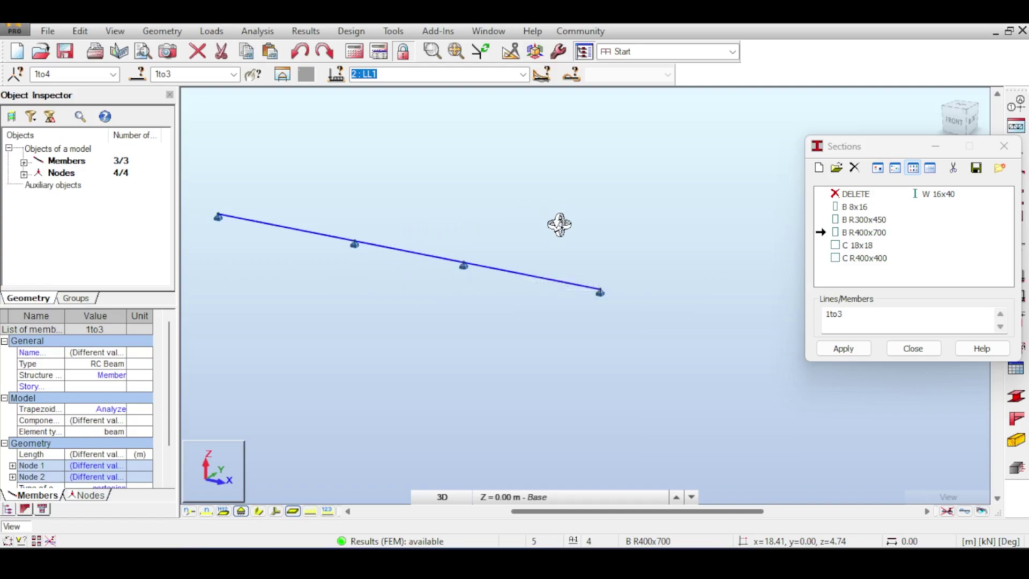
pyautogui.moveTo(556, 223); pyautogui.dragTo(556, 168)
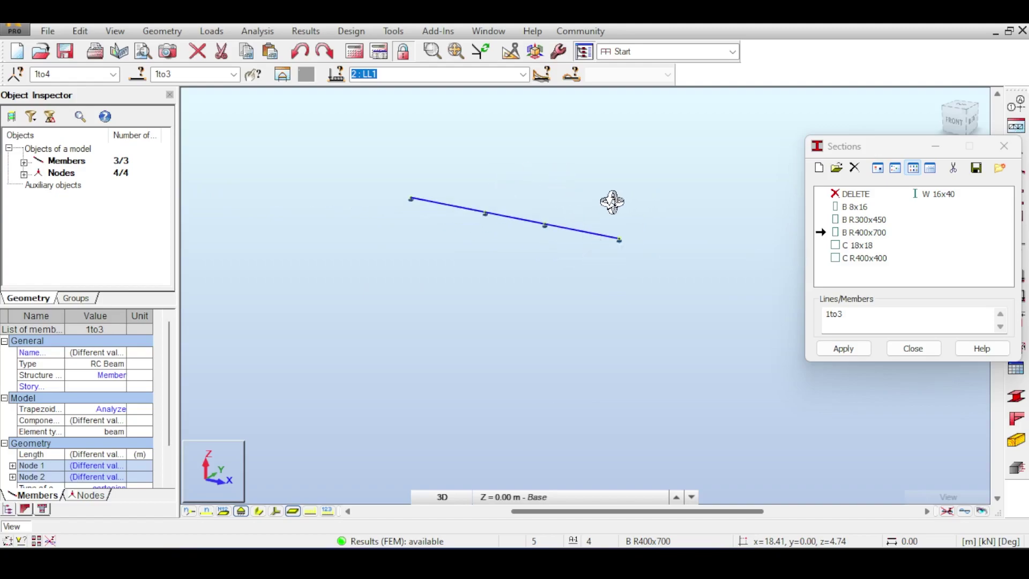
# - Assign the B R400x700 section to members 1 to 3 and recalculate the structure
pyautogui.click(858, 235)
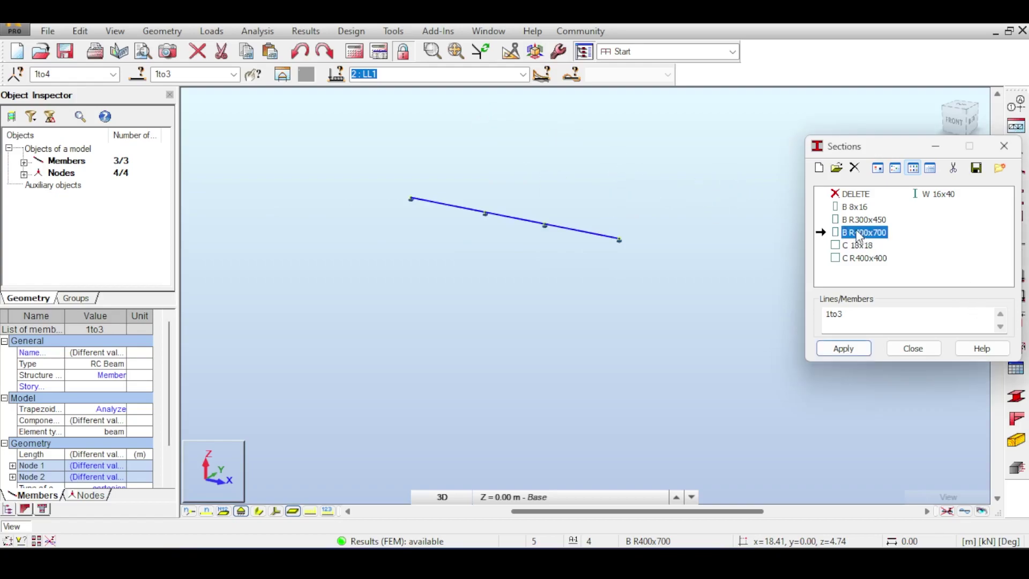
pyautogui.click(853, 327)
pyautogui.click(827, 352)
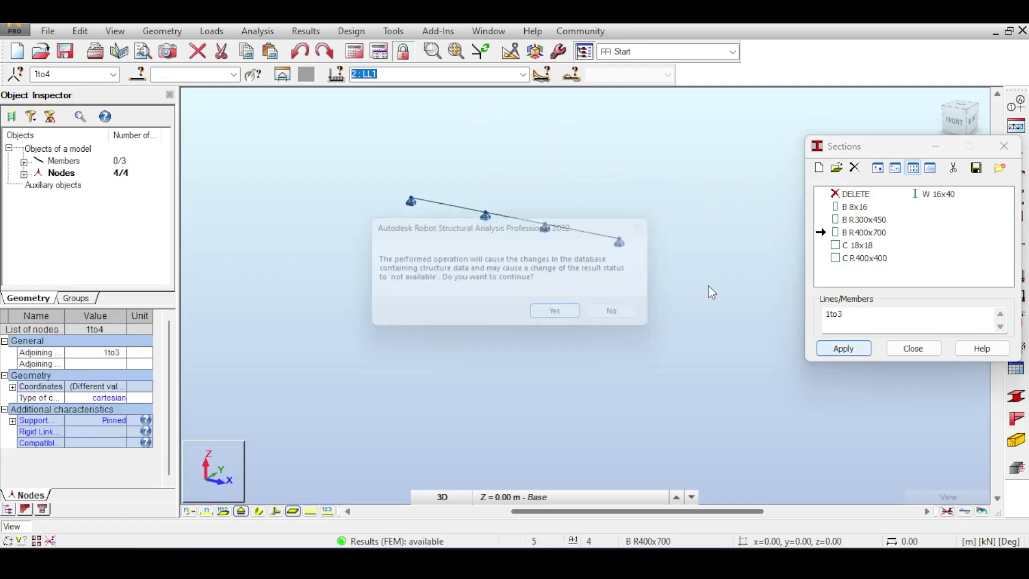
pyautogui.click(564, 317)
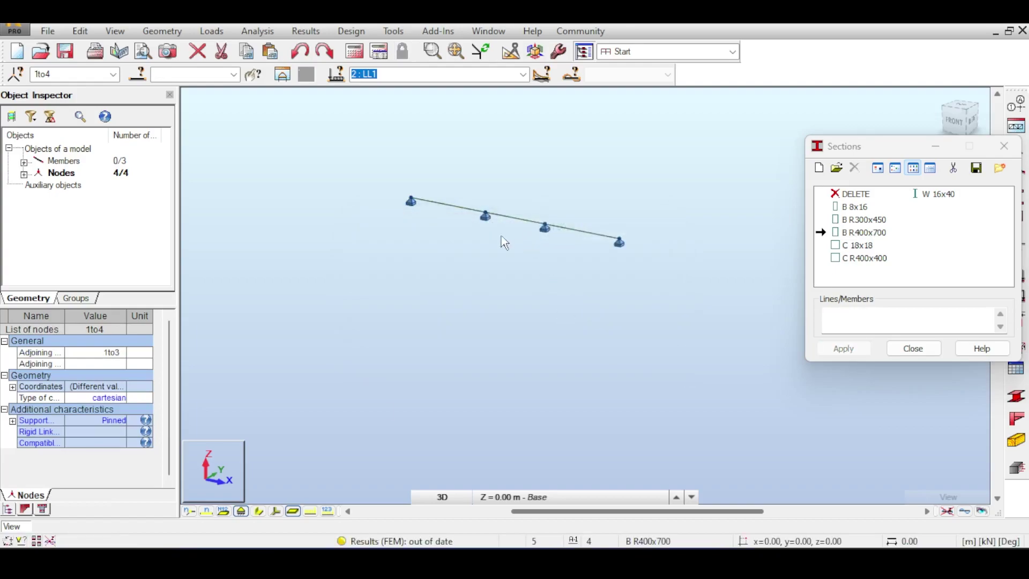
pyautogui.click(259, 510)
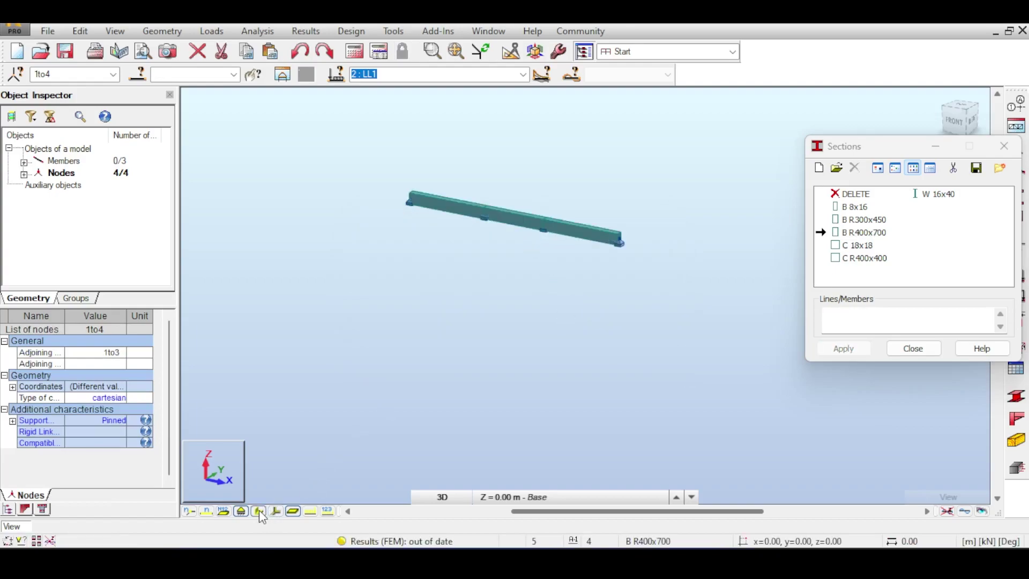
pyautogui.click(354, 51)
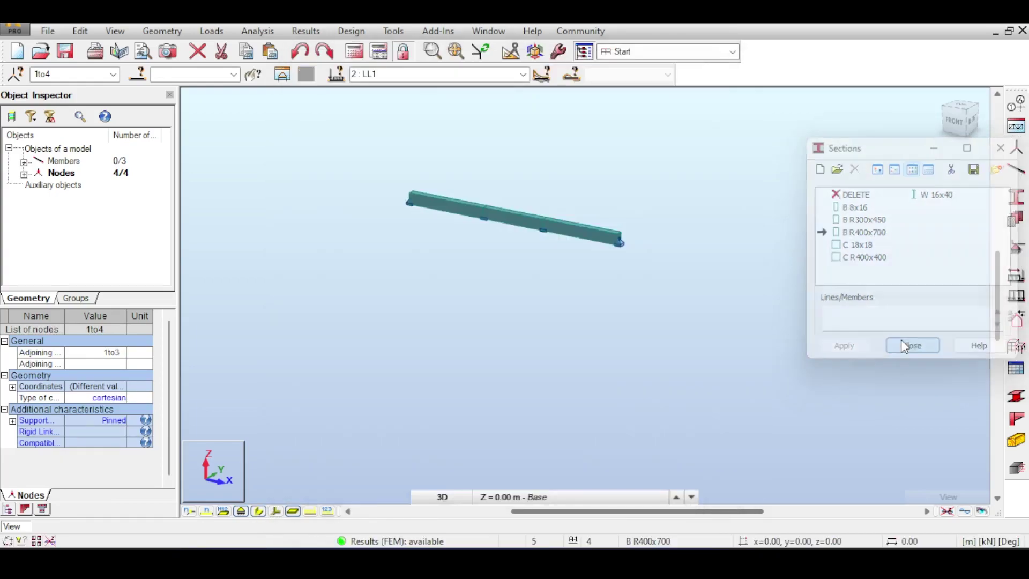
pyautogui.click(910, 348)
# - Transfer all members and nodes to provided reinforcement design as a beam with simple cases DL1 and LL1, cancelling the spread footings
pyautogui.moveTo(331, 150); pyautogui.dragTo(657, 285)
pyautogui.click(390, 31)
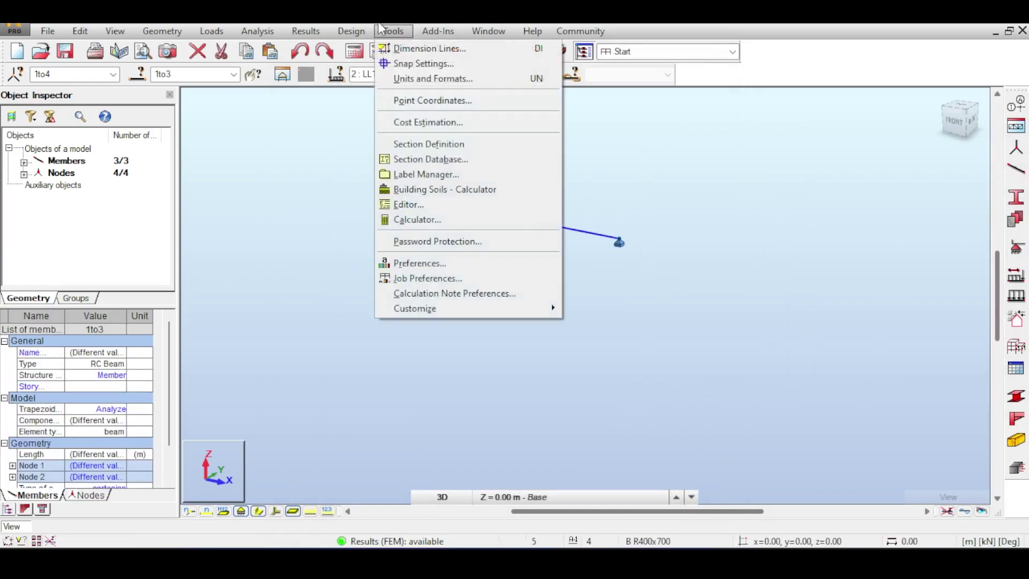
pyautogui.click(390, 181)
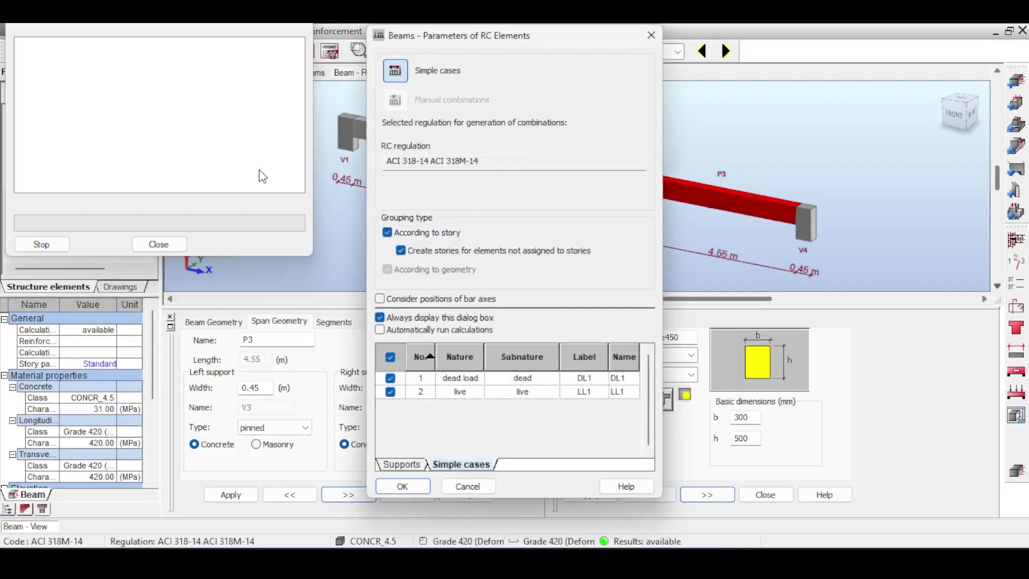
pyautogui.click(402, 486)
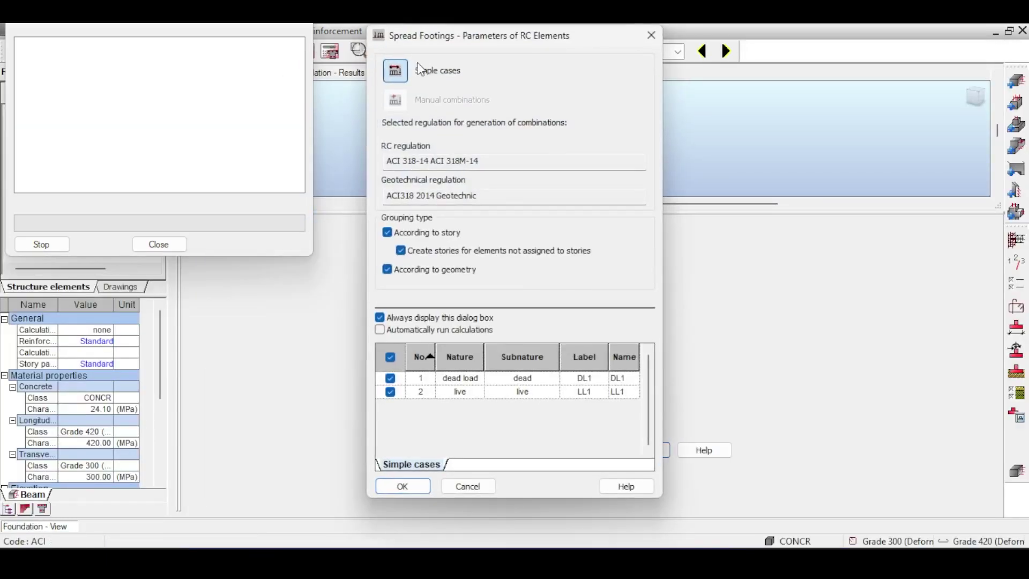
pyautogui.click(662, 34)
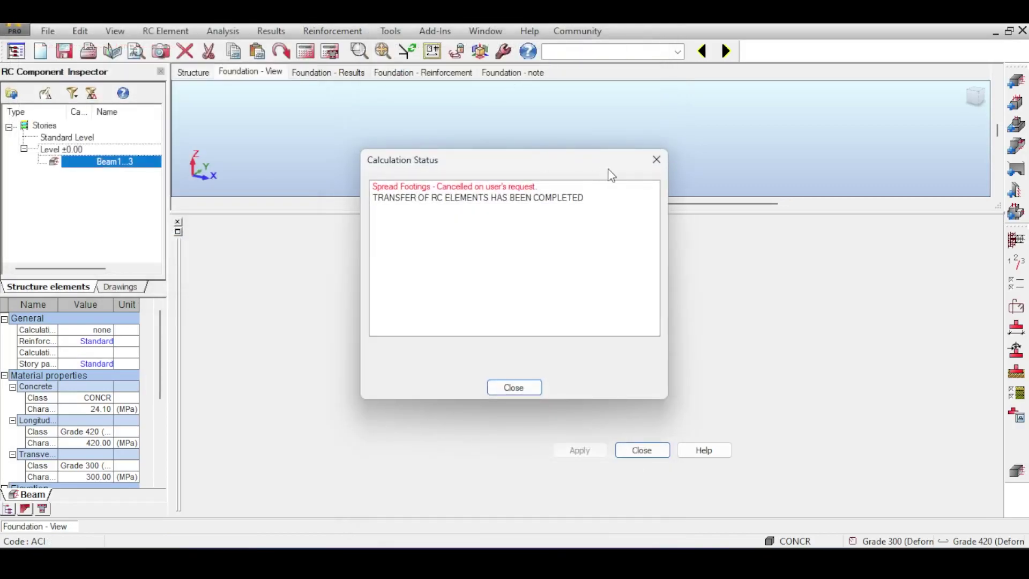
pyautogui.click(655, 160)
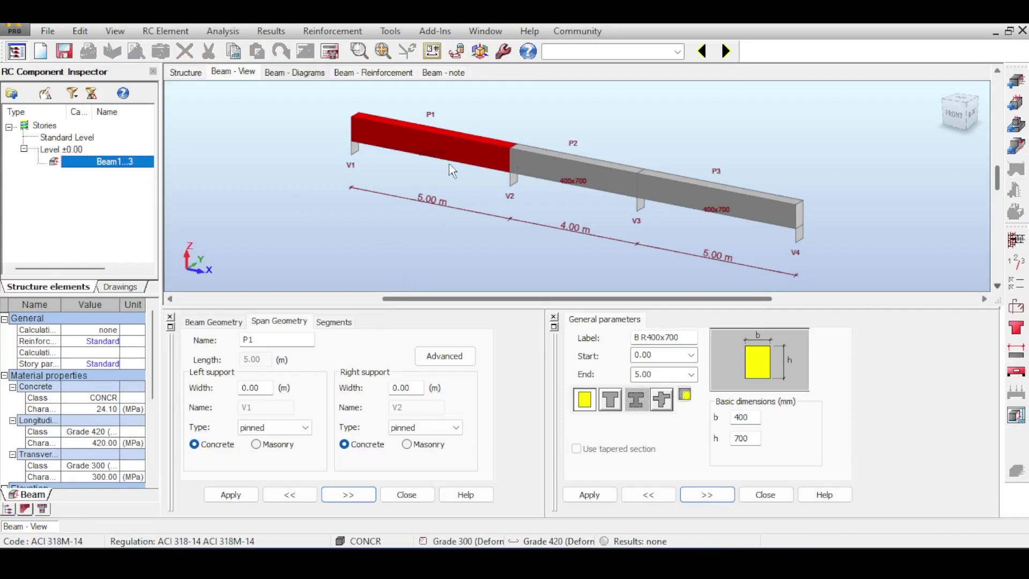
# - Set both the left and right support widths of span P1 to 0.45 m
pyautogui.doubleClick(255, 387)
pyautogui.write('0.14')
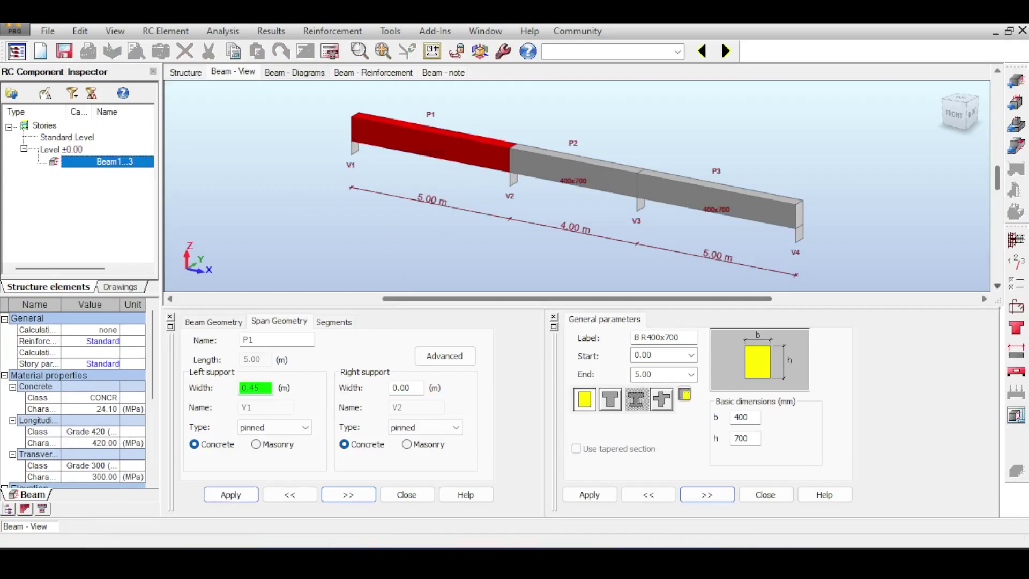
pyautogui.doubleClick(402, 387)
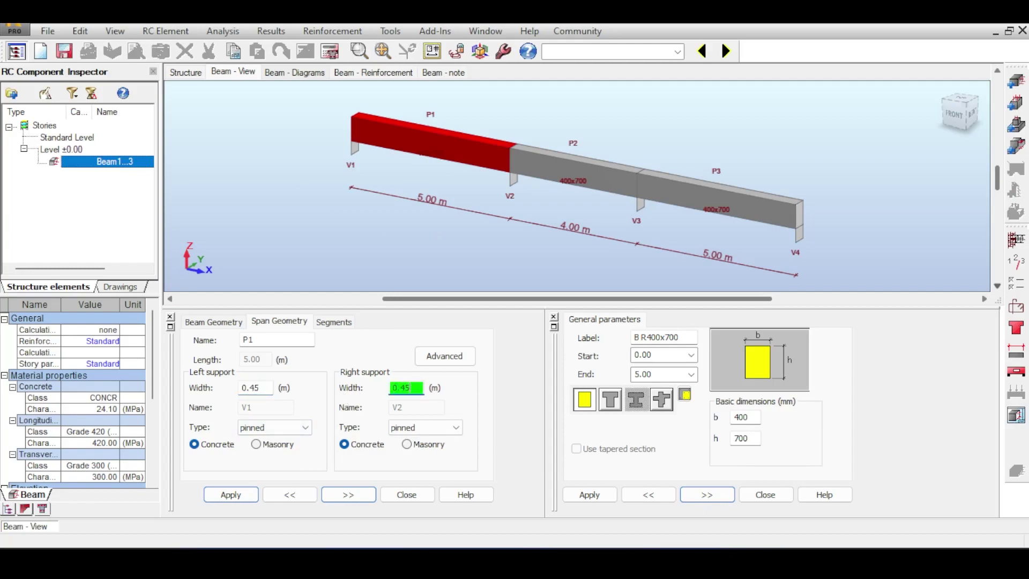
pyautogui.click(231, 494)
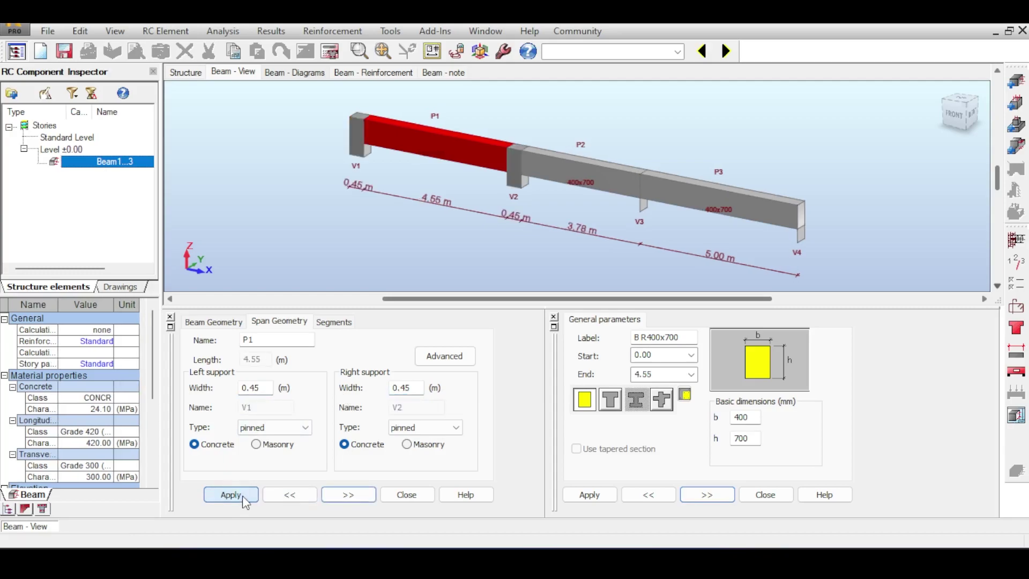
# - Set both the left and right support widths of span P3 to 0.45 m
pyautogui.click(620, 257)
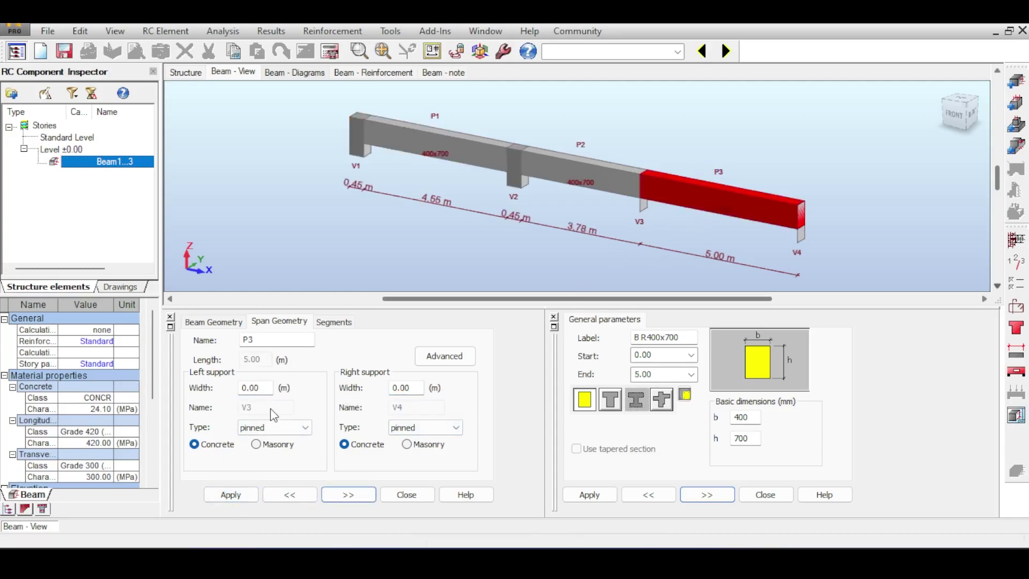
pyautogui.doubleClick(255, 387)
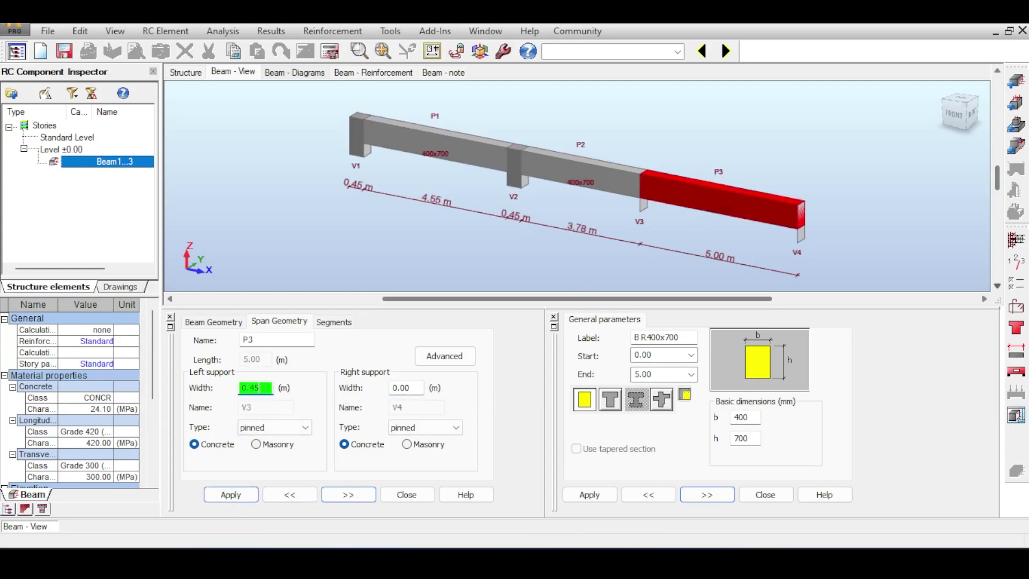
pyautogui.doubleClick(406, 387)
pyautogui.write('0.')
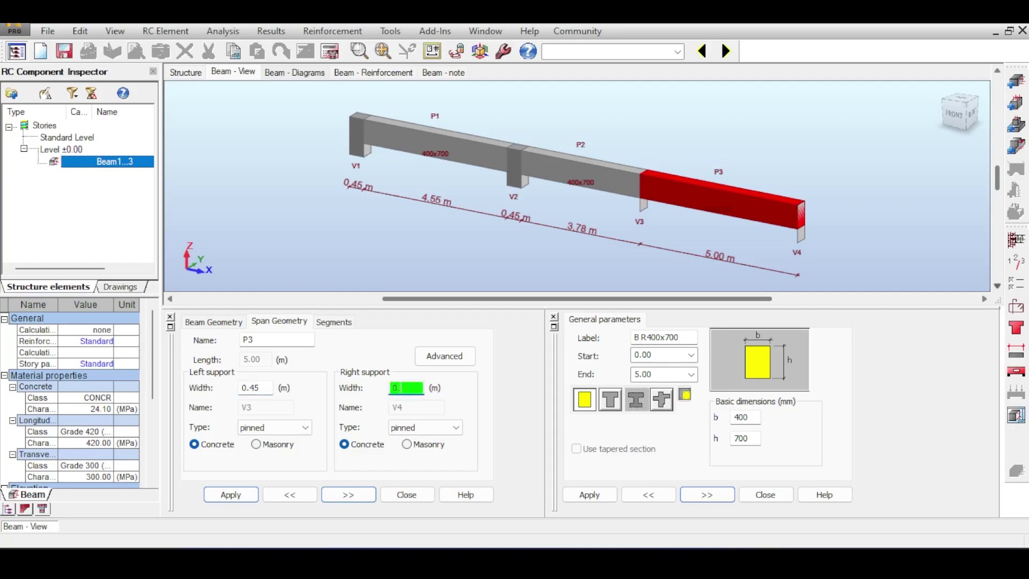
pyautogui.write('45')
pyautogui.click(230, 494)
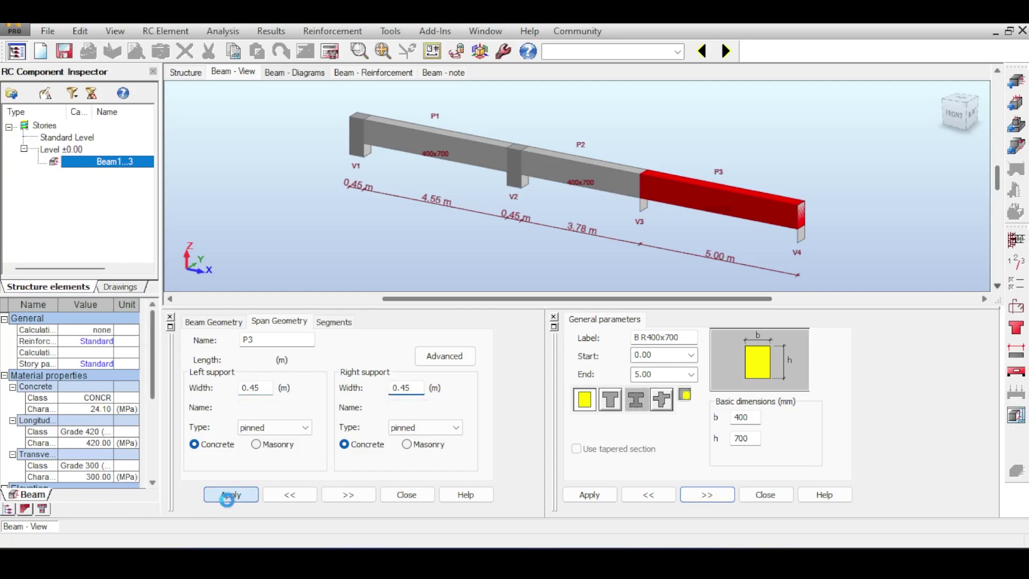
pyautogui.scroll(-3, 879, 161)
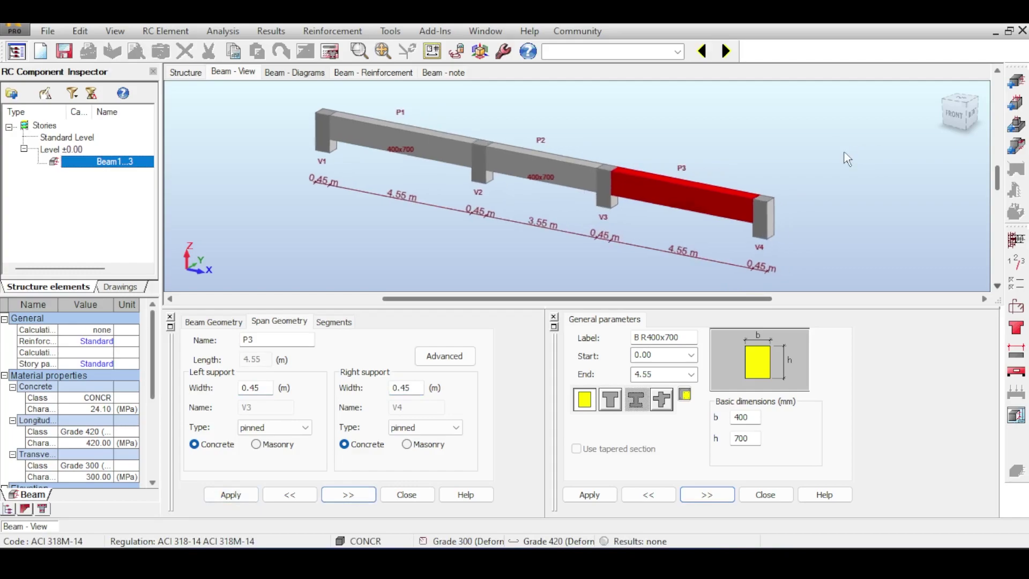
# - Set the concrete in the beam's calculation options to CONCR_4.5
pyautogui.click(1012, 256)
pyautogui.click(766, 222)
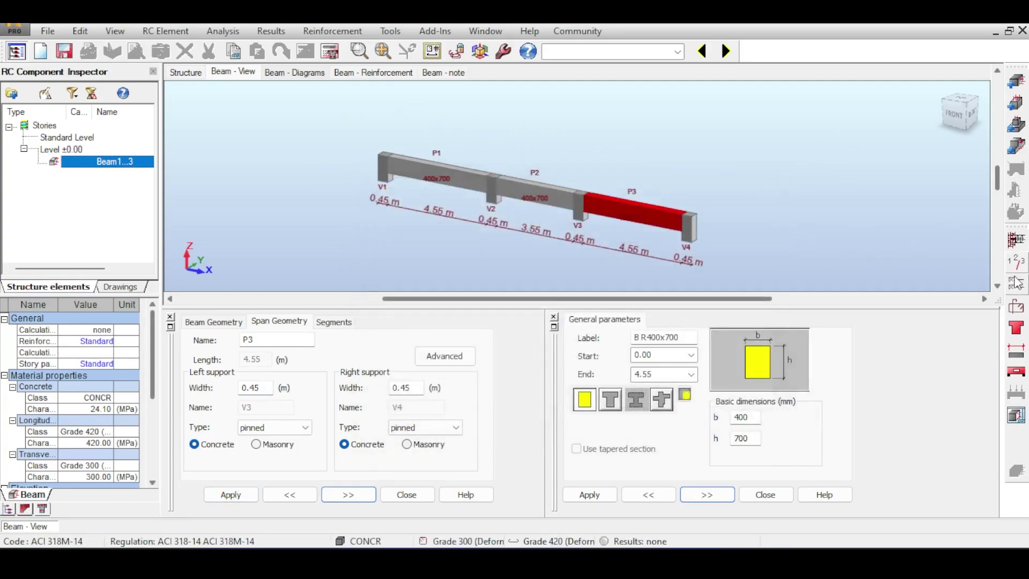
pyautogui.click(1016, 282)
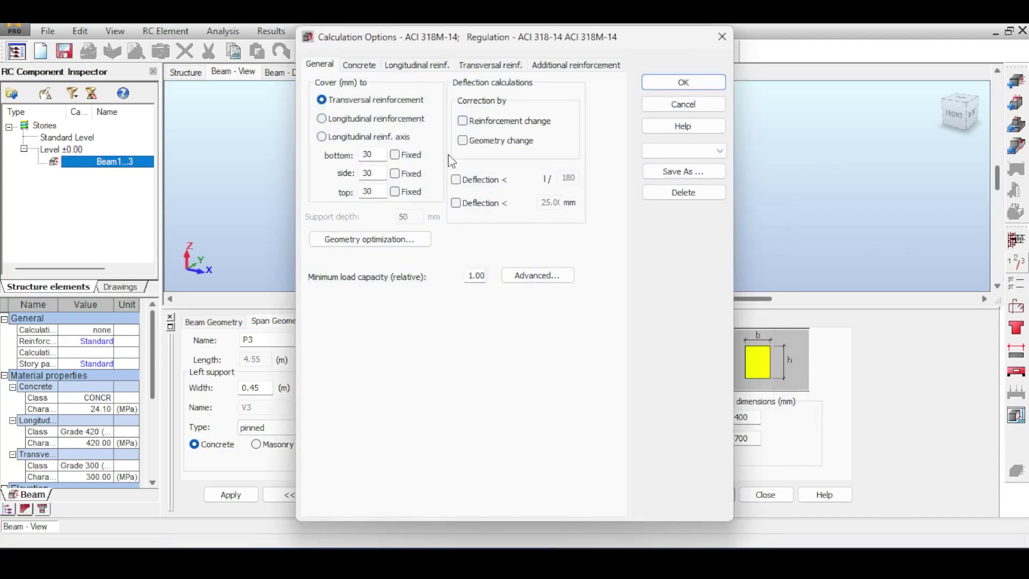
pyautogui.click(359, 65)
pyautogui.click(504, 113)
pyautogui.click(485, 153)
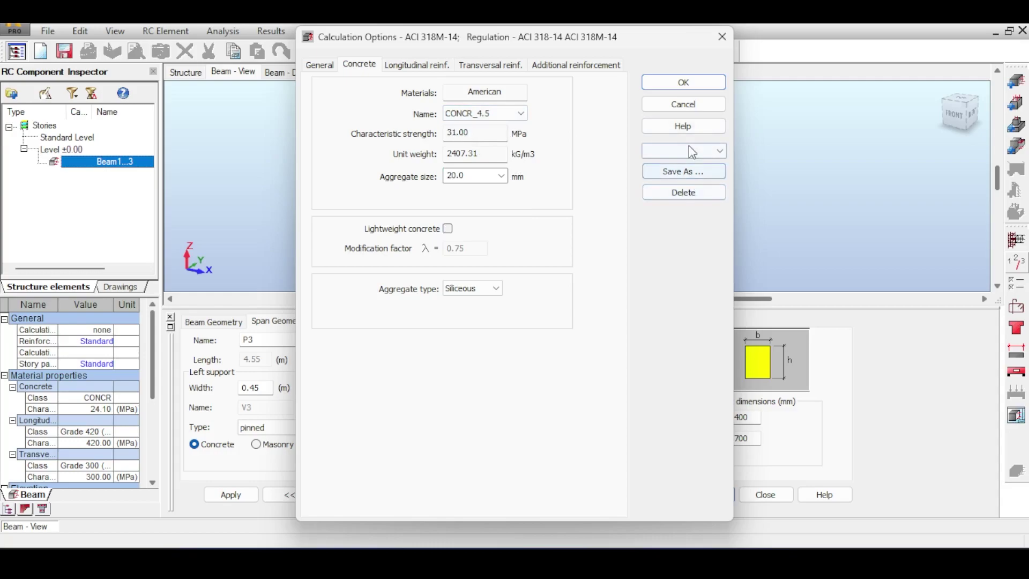
# - Set the transversal reinforcement steel to Grade 420 after reviewing the longitudinal steel, and accept the calculation options
pyautogui.click(446, 66)
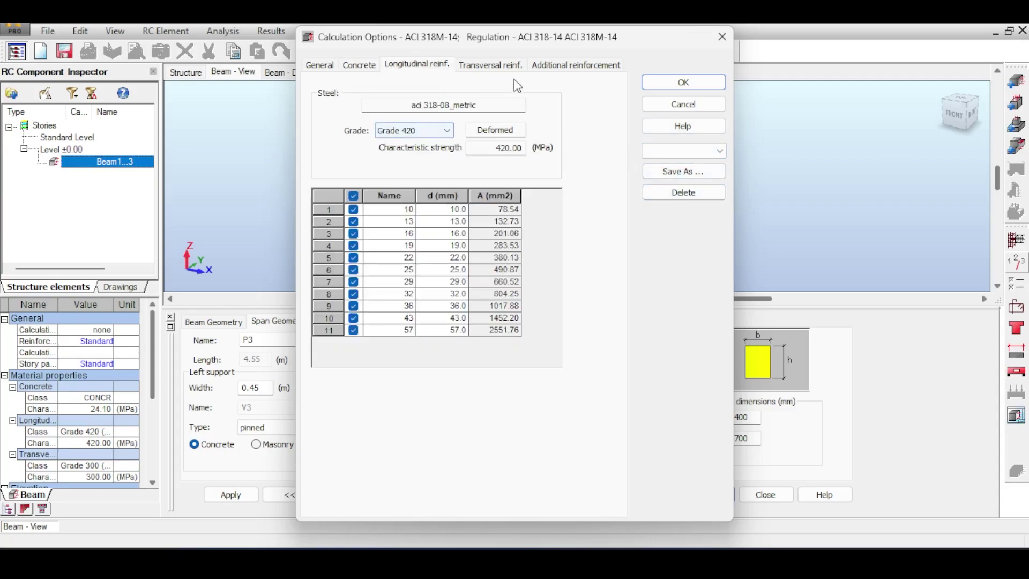
pyautogui.click(490, 65)
pyautogui.click(429, 130)
pyautogui.click(427, 153)
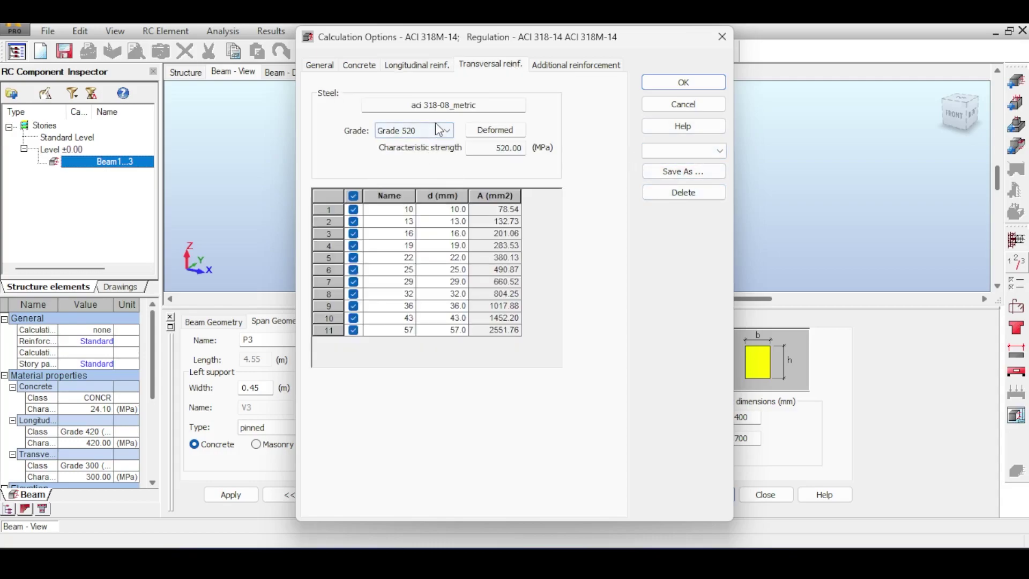
pyautogui.click(429, 130)
pyautogui.click(427, 153)
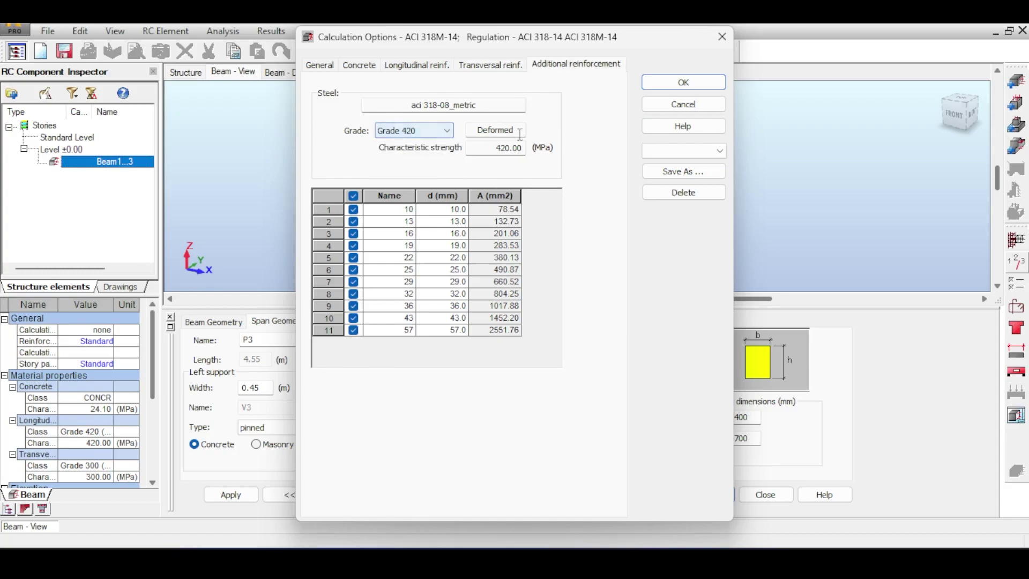
pyautogui.click(682, 84)
# - Define the reinforcement pattern for the whole beam with 12 m maximum bar length, no Emin or Emax spacing preference, and automatic tying
pyautogui.click(1016, 307)
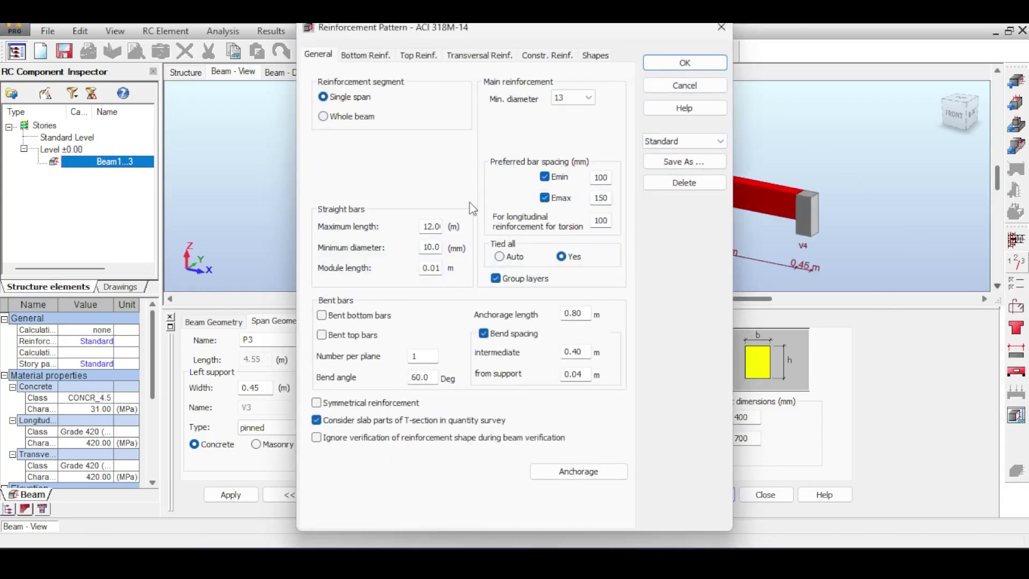
pyautogui.click(324, 117)
pyautogui.doubleClick(440, 229)
pyautogui.write('20')
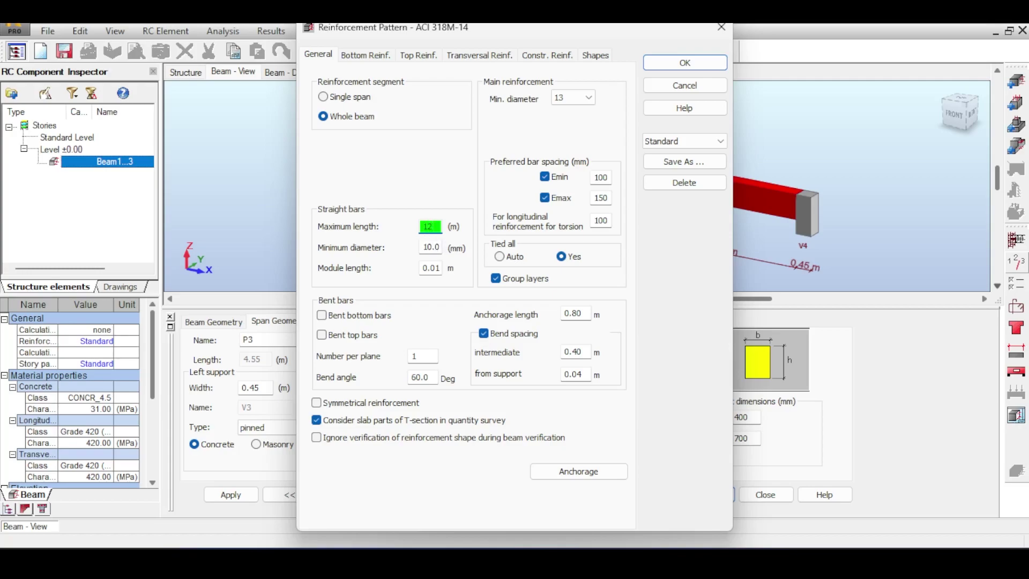
pyautogui.click(555, 179)
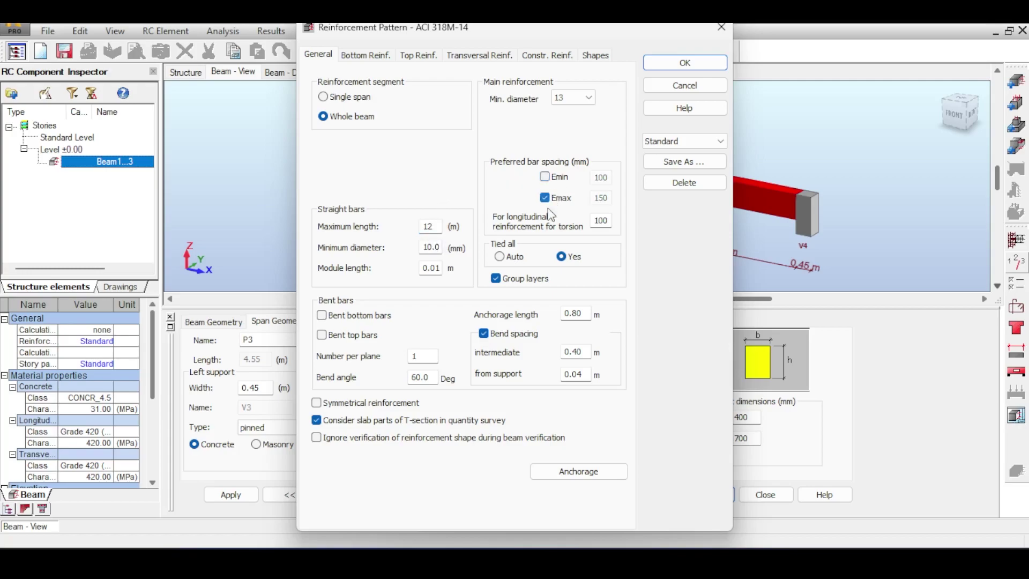
pyautogui.click(551, 198)
pyautogui.click(499, 256)
# - Set the bottom reinforcement to at most 6 layers, with the number of layers determined automatically
pyautogui.click(366, 56)
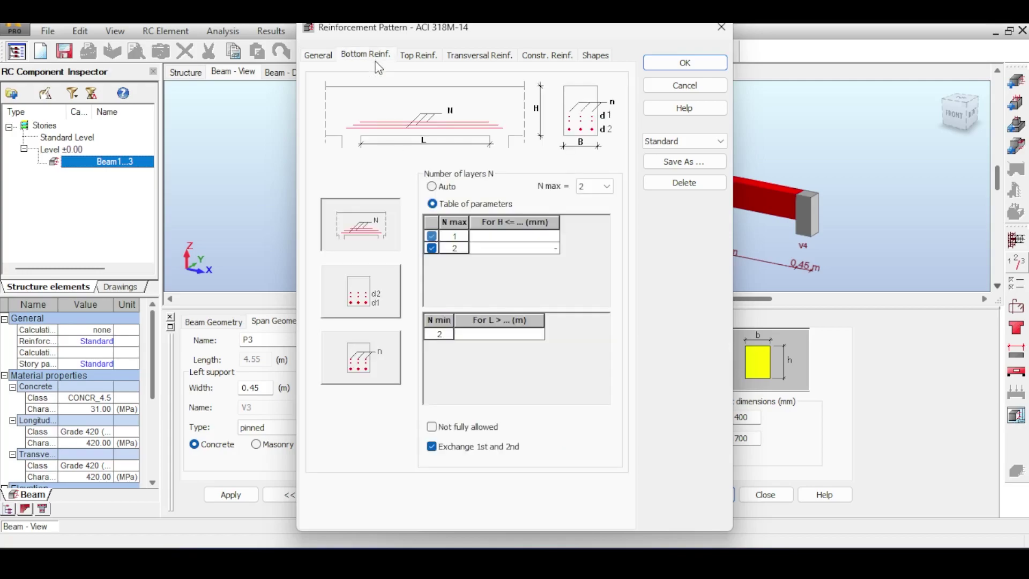
pyautogui.click(594, 186)
pyautogui.click(594, 252)
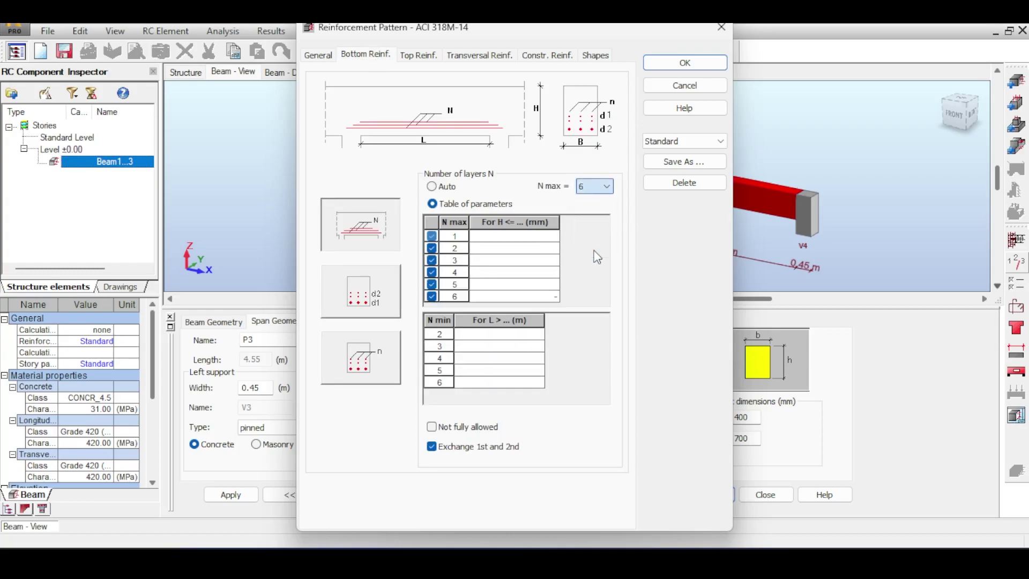
pyautogui.click(431, 187)
# - Make the top reinforcement's number of layers automatic, raise its maximum, and review the bar diameter settings
pyautogui.click(420, 54)
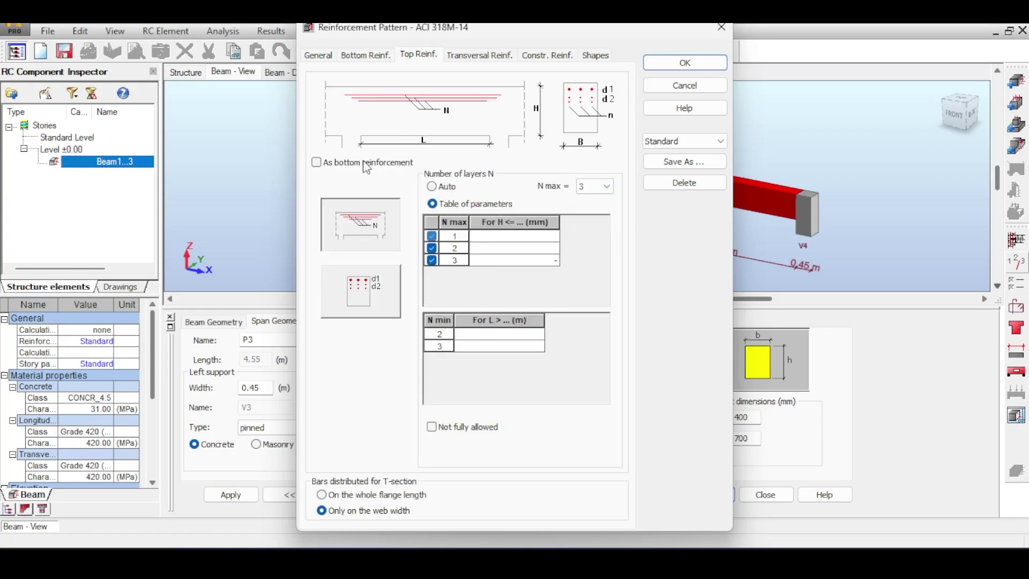
pyautogui.click(432, 186)
pyautogui.click(603, 185)
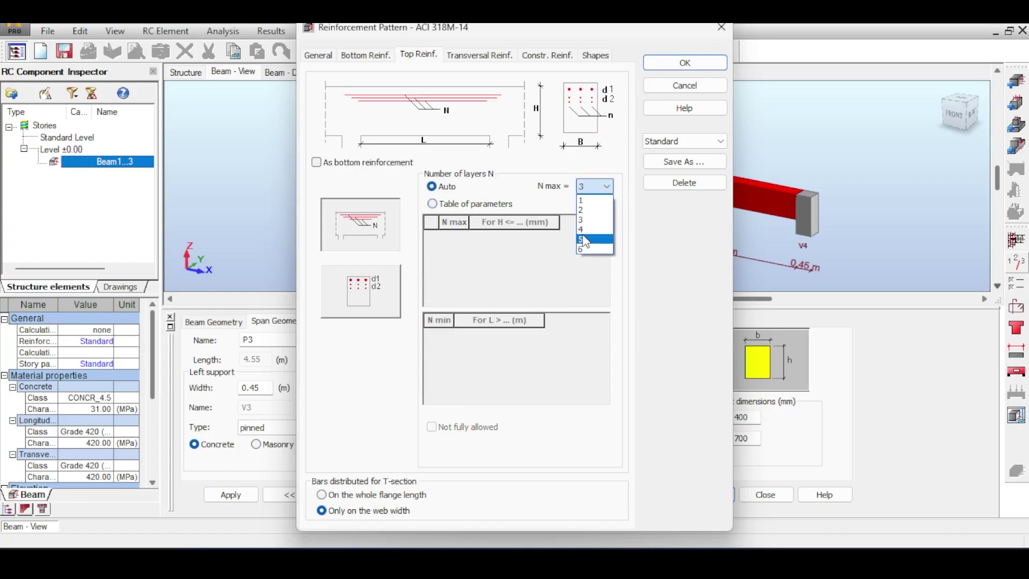
pyautogui.click(587, 257)
pyautogui.click(356, 308)
pyautogui.click(343, 163)
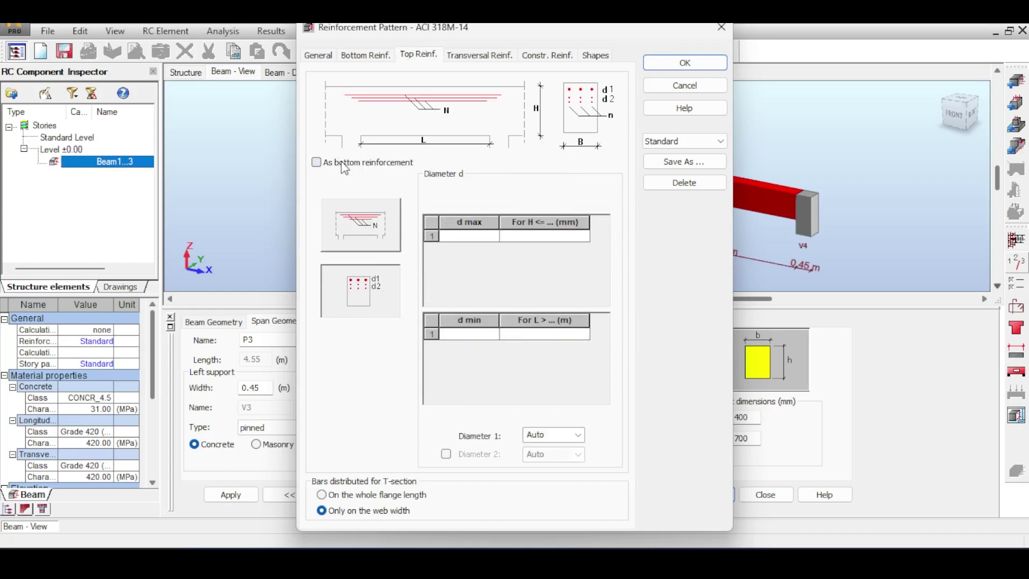
# - Set the stirrup spacing multiplication to 0.05 m, review the constructional reinforcement, and accept the reinforcement pattern
pyautogui.click(495, 58)
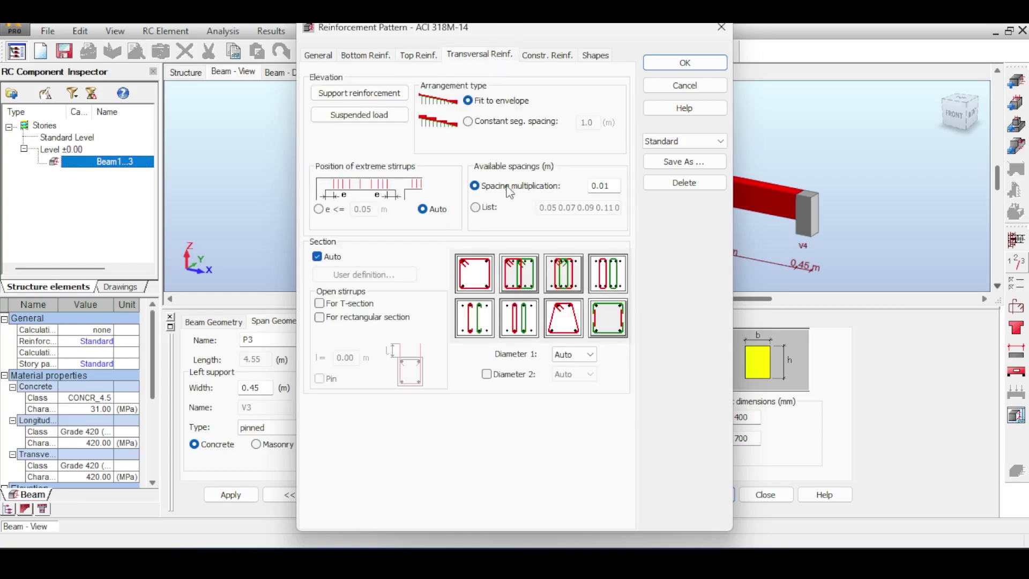
pyautogui.doubleClick(604, 187)
pyautogui.click(557, 57)
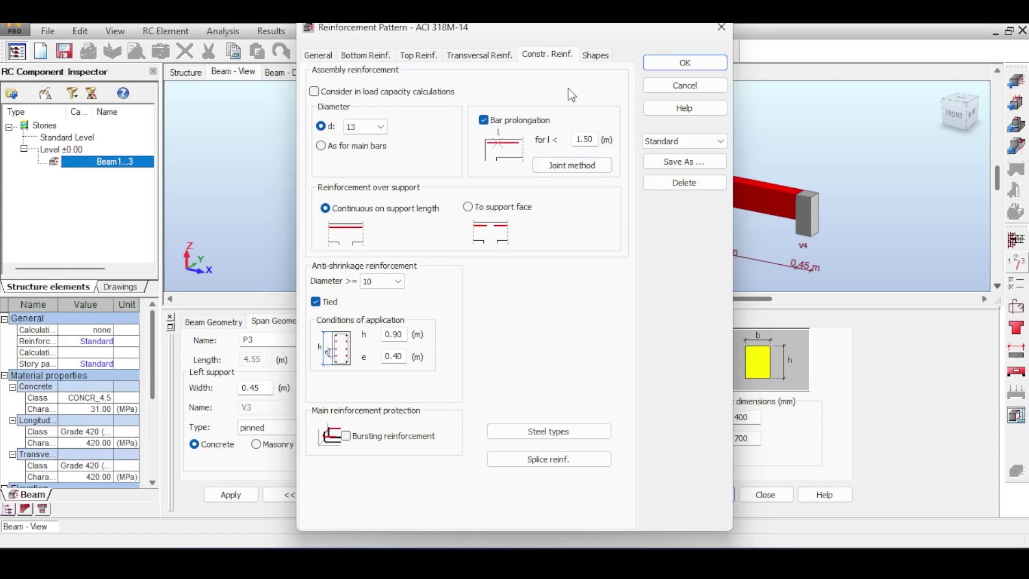
pyautogui.click(685, 63)
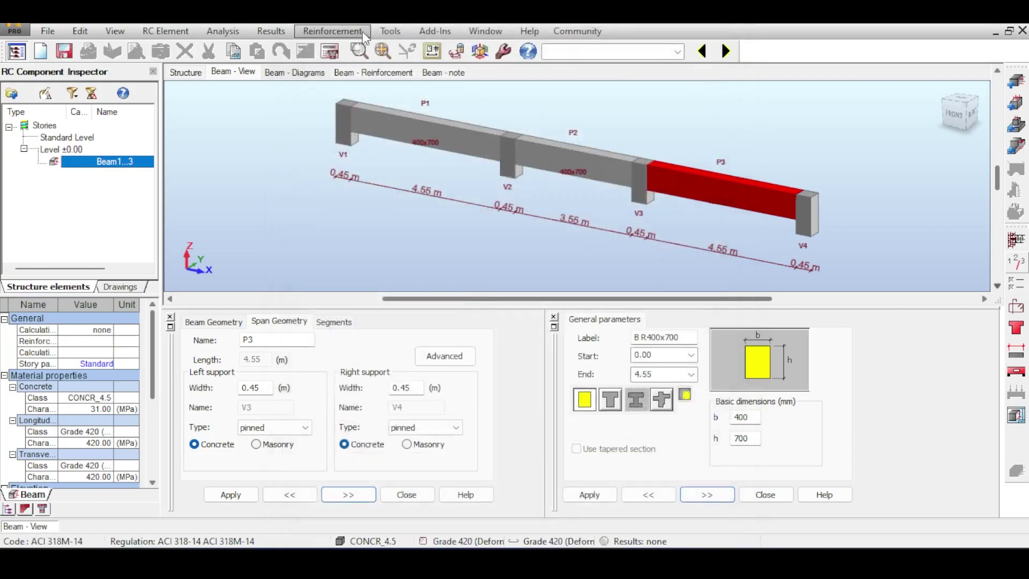
# - Calculate the beam's reinforcement and review each entry in the calculation errors report before closing it
pyautogui.click(330, 51)
pyautogui.click(567, 352)
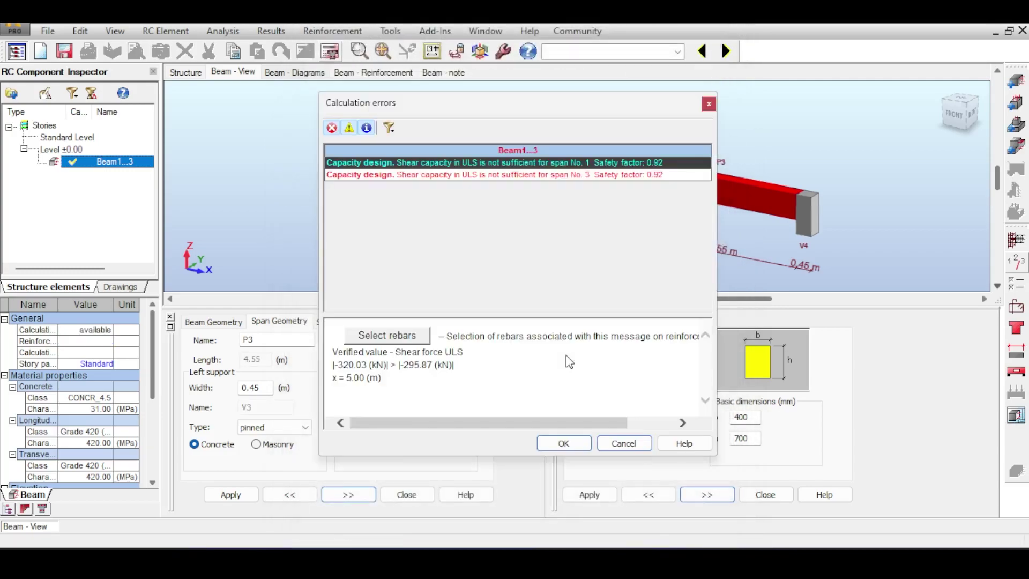
pyautogui.click(423, 174)
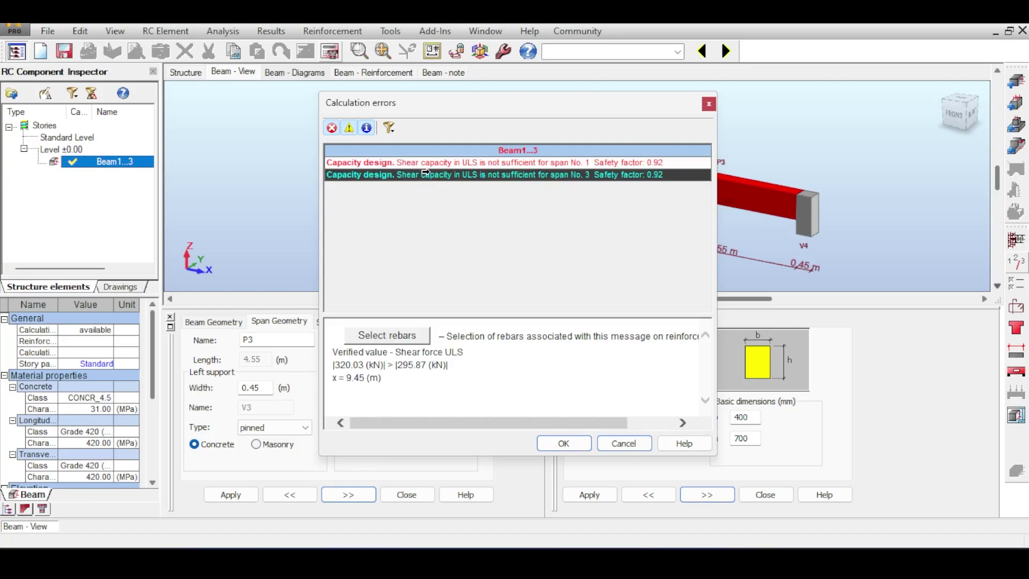
pyautogui.click(709, 104)
# - Examine the generated reinforcement, then the ULS bending moment and shear force diagrams near the interior supports
pyautogui.click(399, 72)
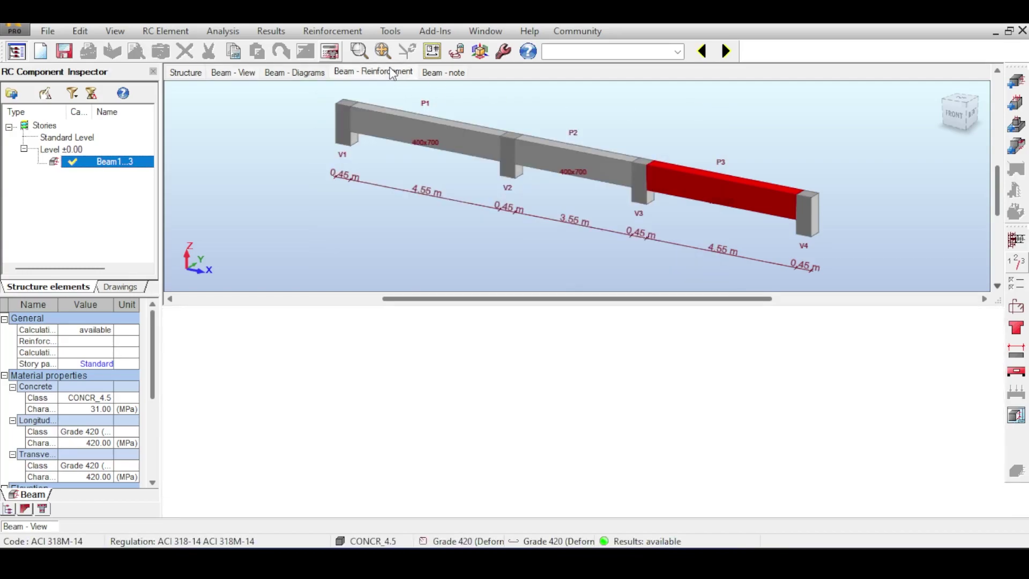
pyautogui.scroll(4, 571, 146)
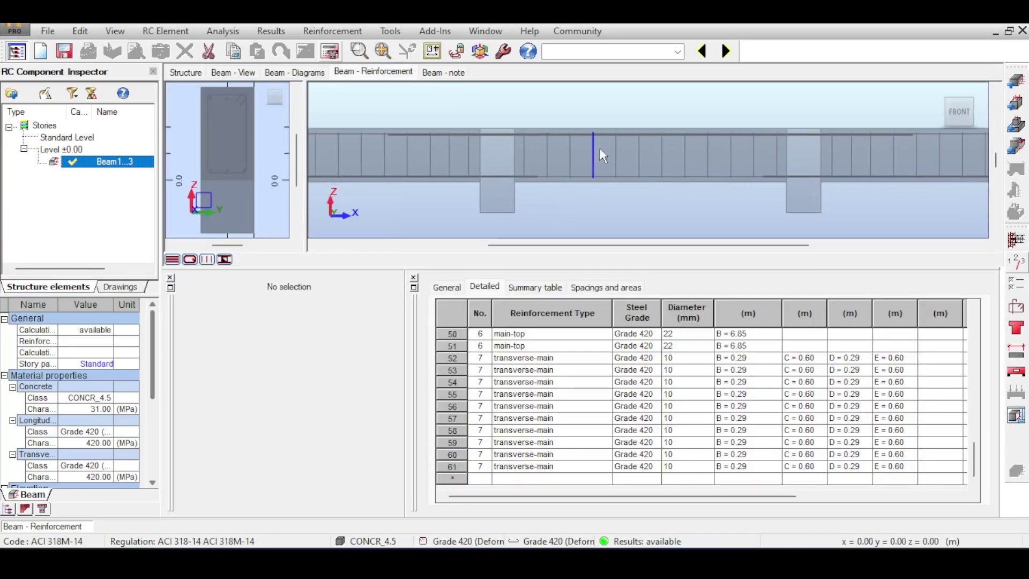
pyautogui.click(317, 73)
pyautogui.scroll(-4, 723, 161)
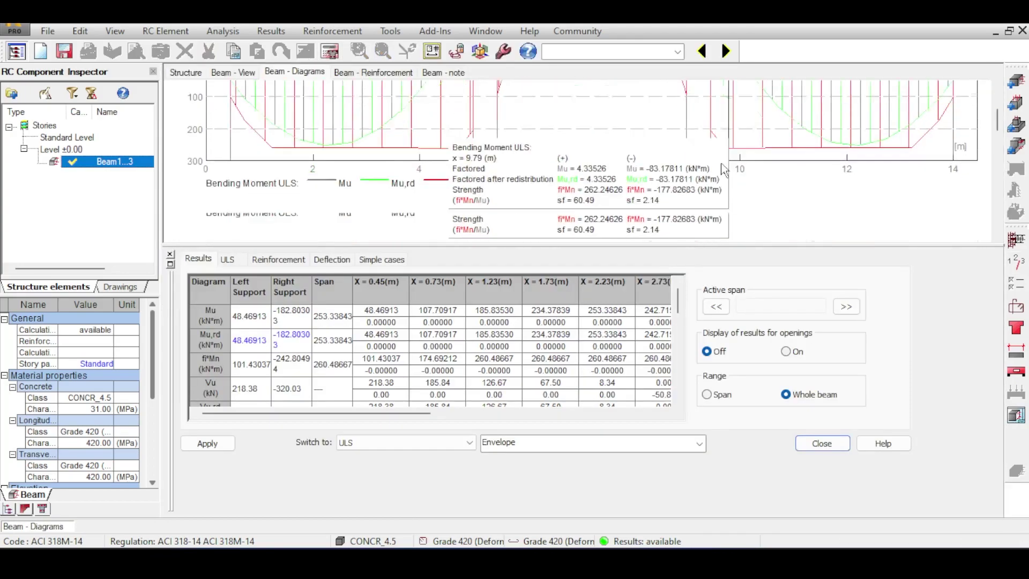
pyautogui.scroll(4, 723, 161)
pyautogui.moveTo(722, 129)
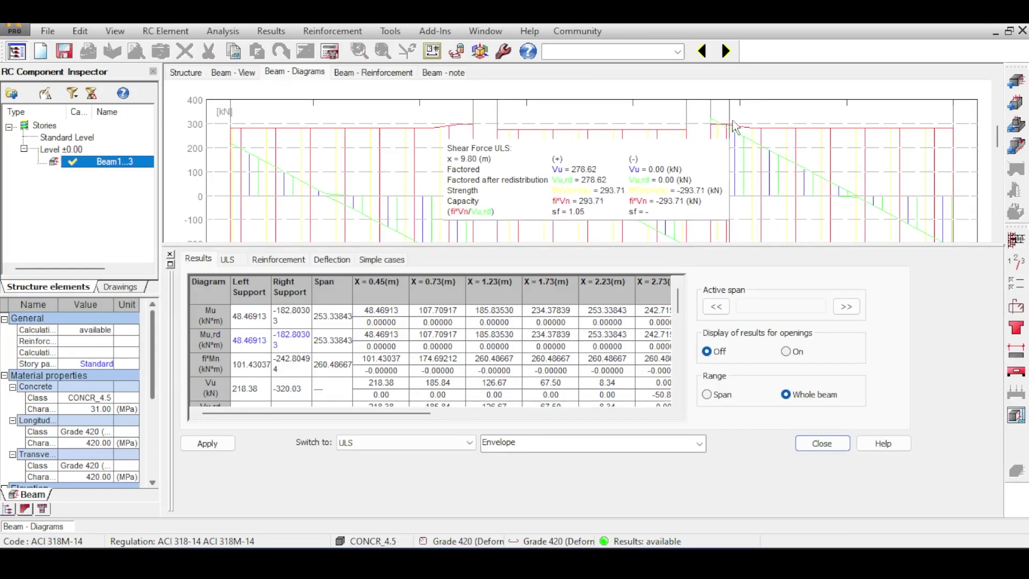
pyautogui.scroll(-3, 725, 123)
pyautogui.scroll(3, 726, 124)
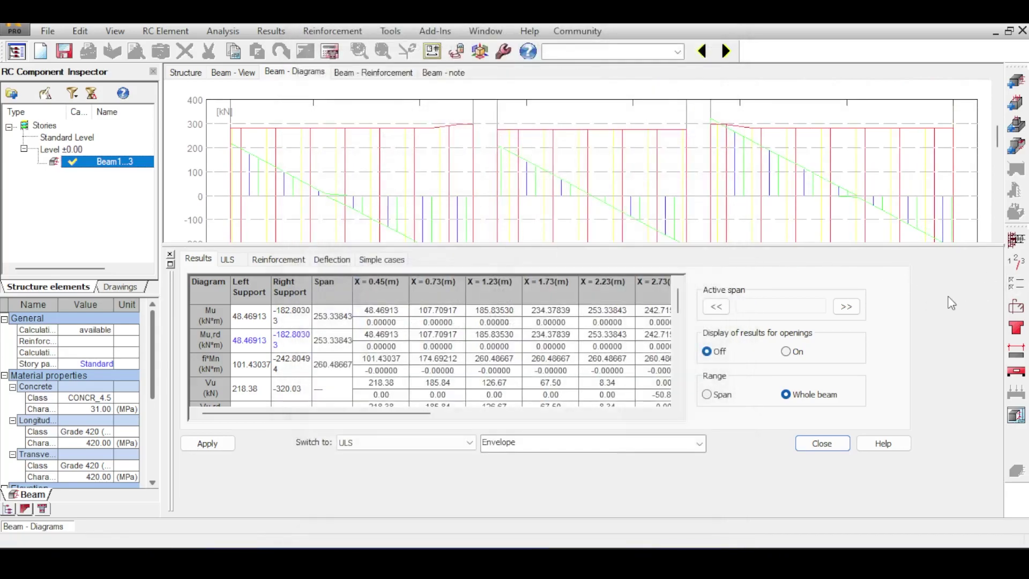
# - Check the stirrup spacing setting in the reinforcement pattern and the stirrups drawn beside an interior support
pyautogui.click(1017, 312)
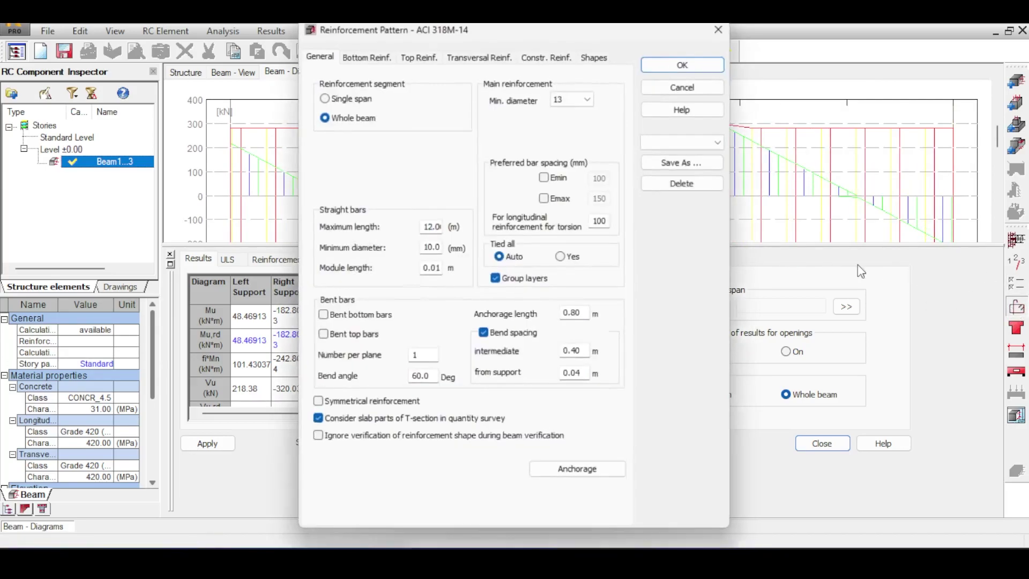
pyautogui.click(463, 56)
pyautogui.click(600, 188)
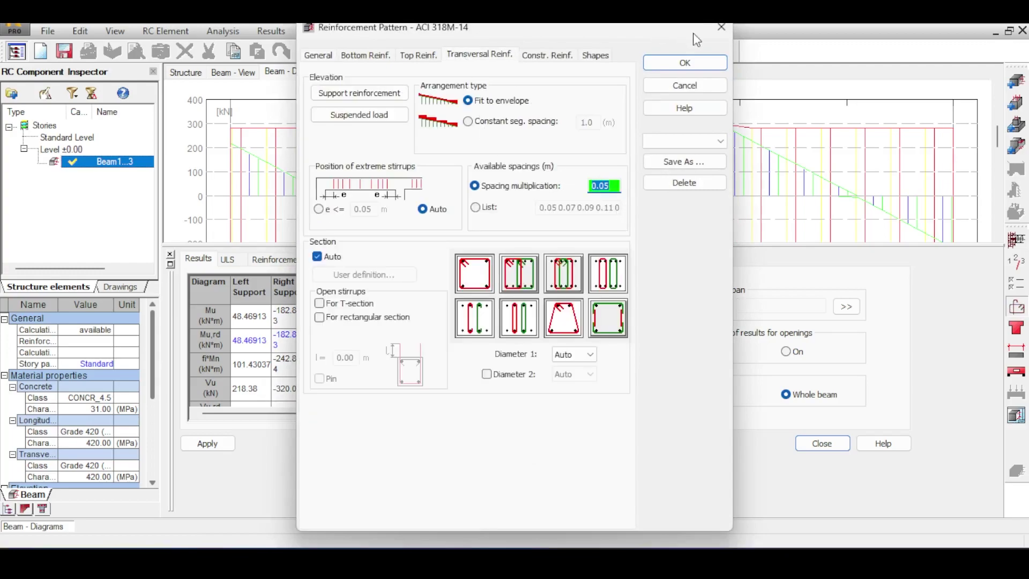
pyautogui.click(721, 27)
pyautogui.click(375, 73)
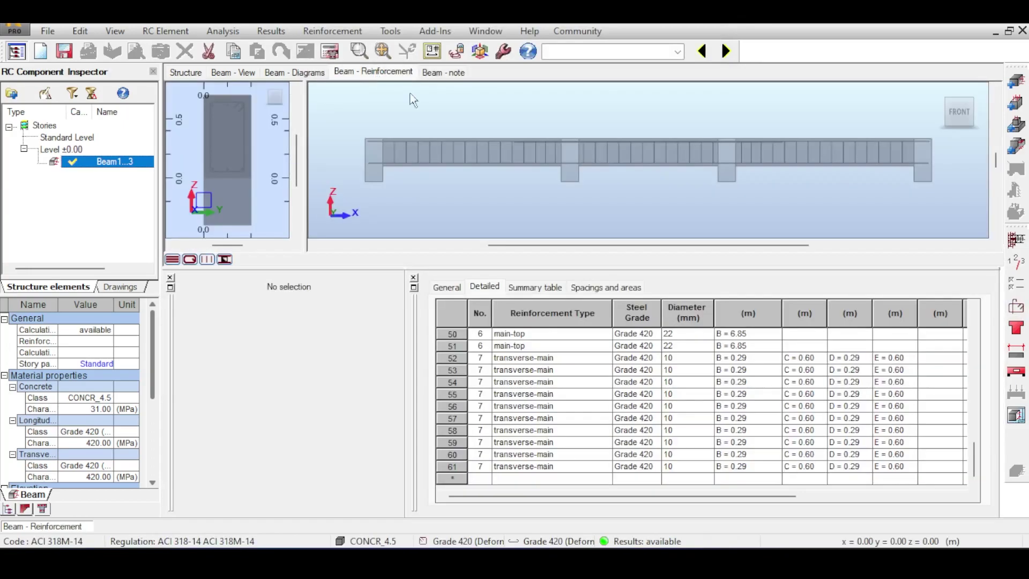
pyautogui.scroll(5, 602, 172)
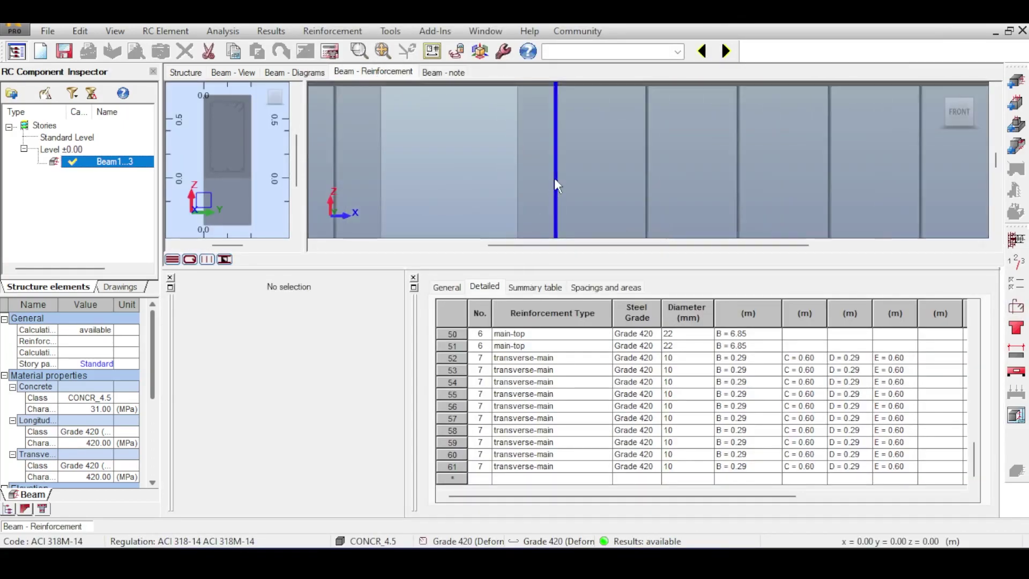
pyautogui.scroll(-5, 510, 181)
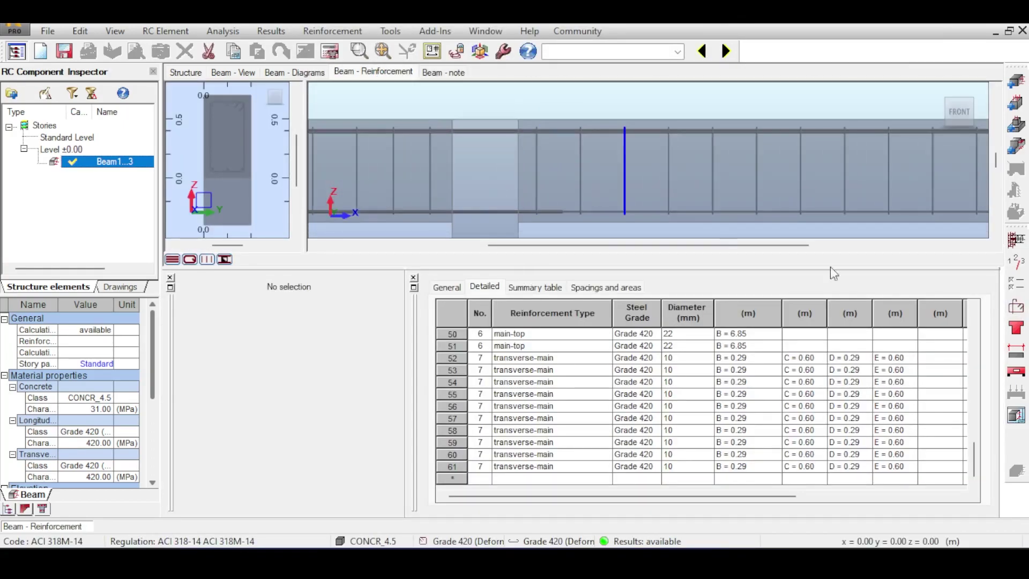
# - Set the stirrup spacing multiplication to 0.01 m in the reinforcement pattern and recalculate the beam's reinforcement
pyautogui.click(1015, 306)
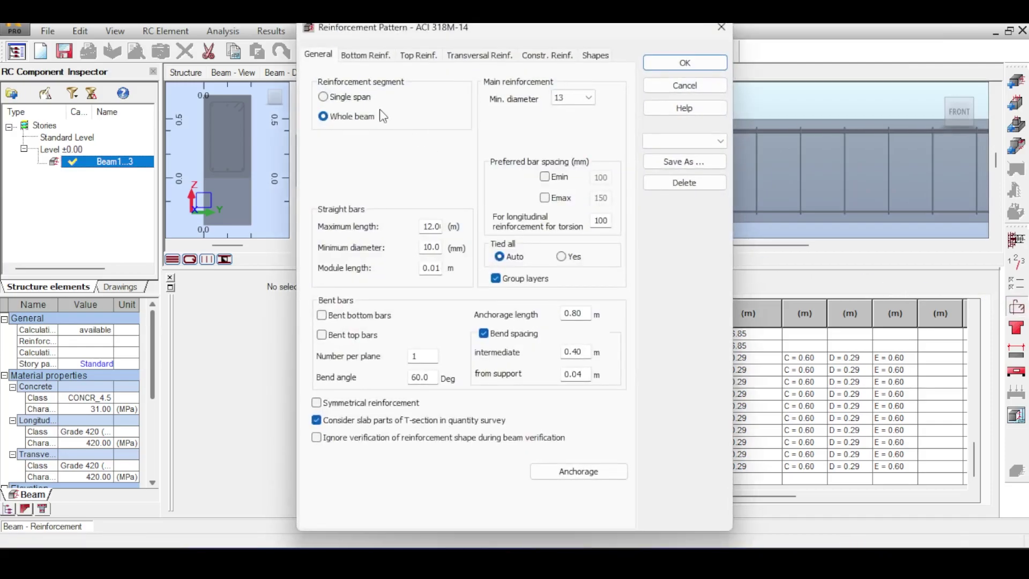
pyautogui.click(479, 56)
pyautogui.doubleClick(607, 185)
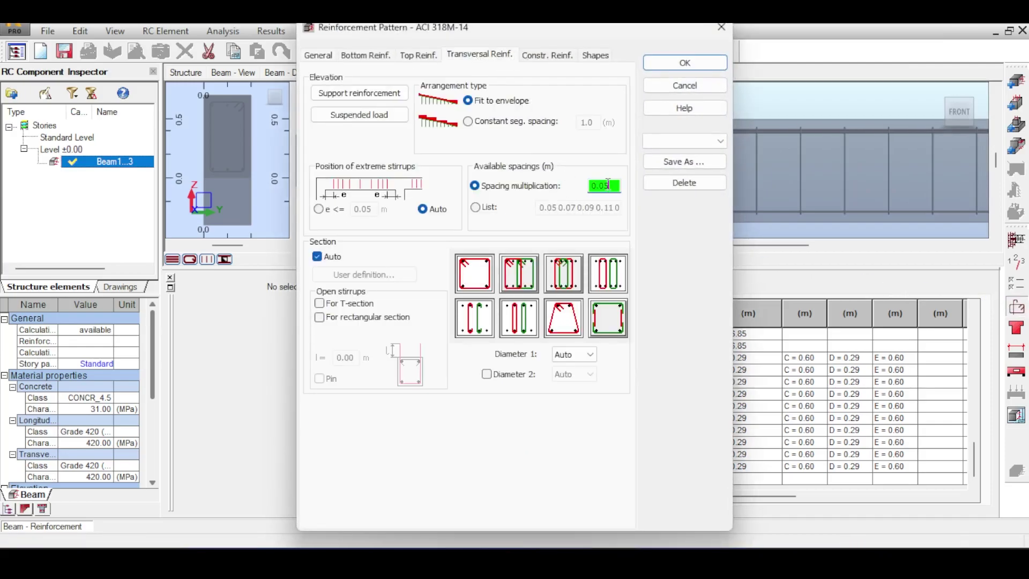
pyautogui.write('0.01')
pyautogui.click(650, 63)
pyautogui.click(330, 52)
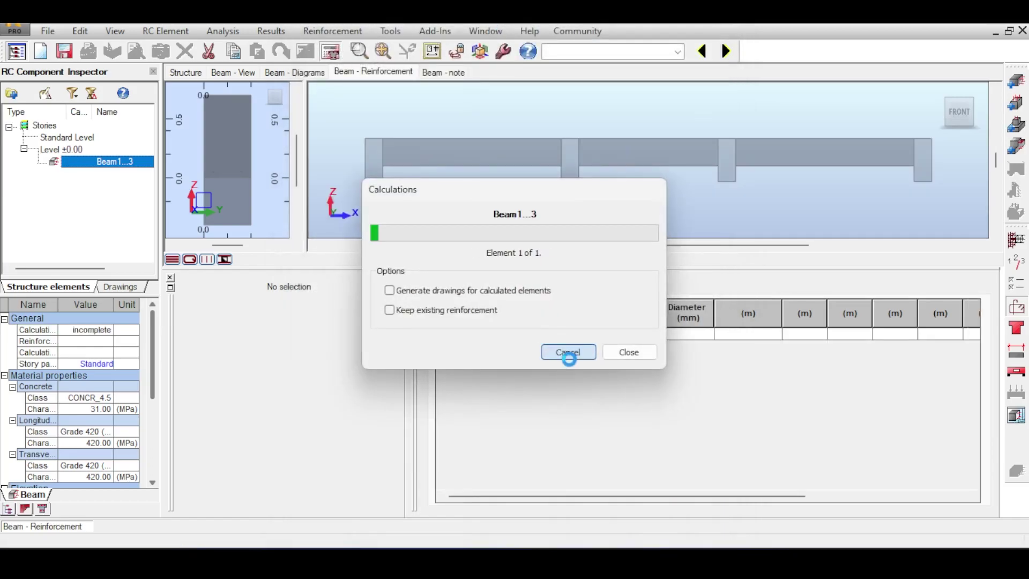
# - Examine the regenerated stirrups and bottom bars around the interior supports in the front elevation
pyautogui.scroll(5, 716, 166)
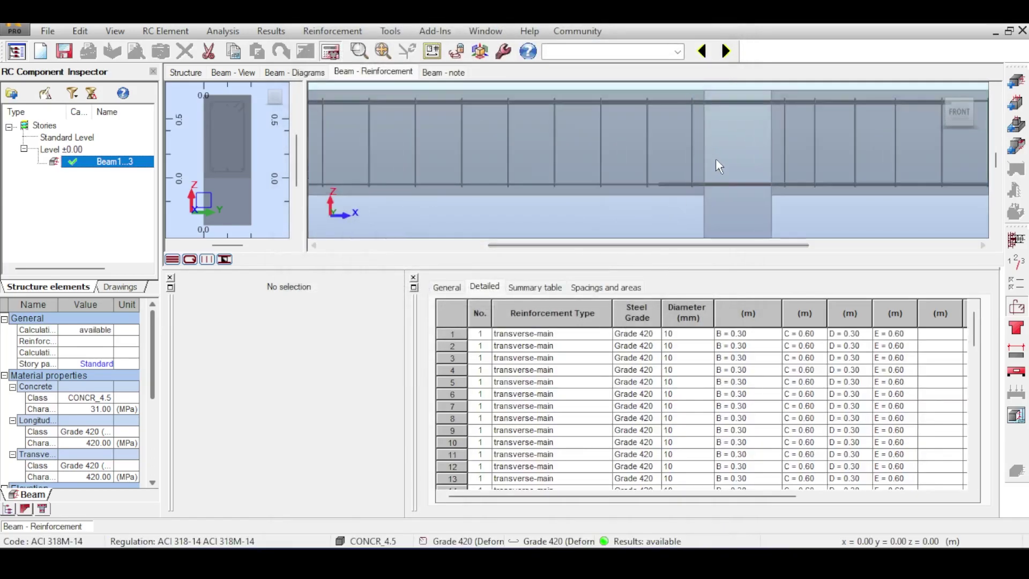
pyautogui.scroll(-3, 715, 159)
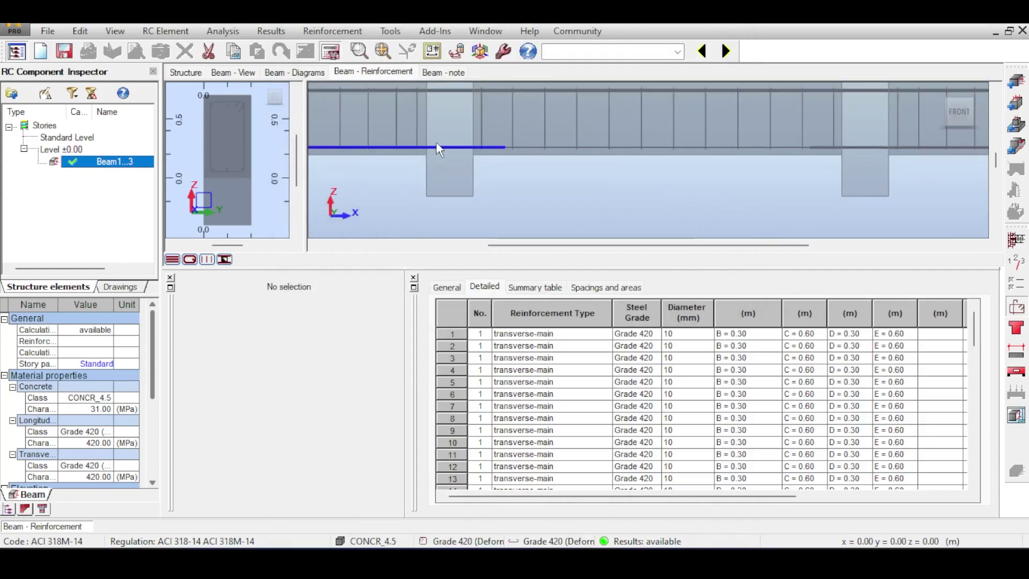
pyautogui.scroll(5, 438, 149)
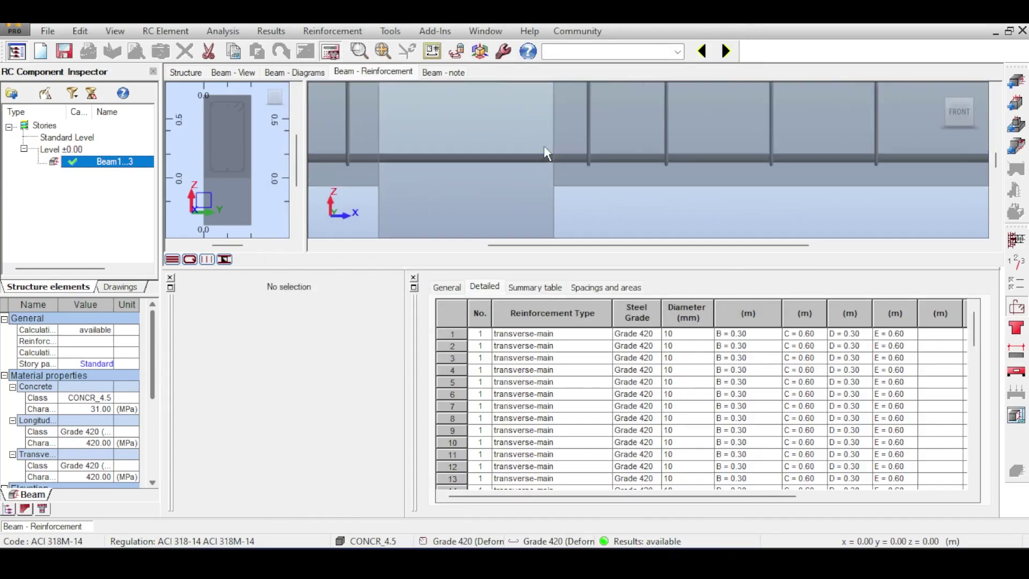
pyautogui.scroll(-1, 546, 152)
pyautogui.scroll(-1, 602, 137)
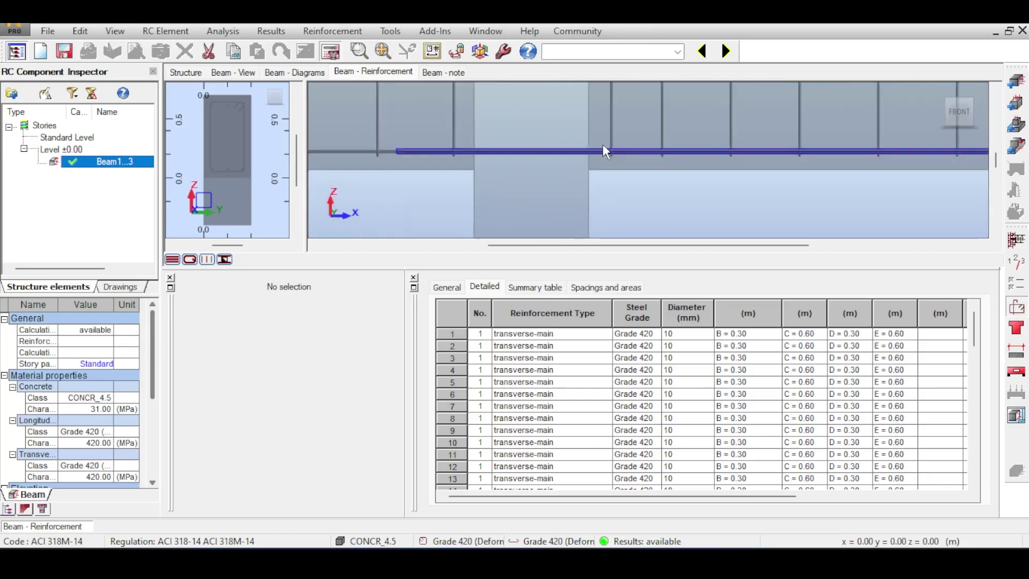
pyautogui.scroll(-2, 602, 143)
pyautogui.scroll(-2, 633, 102)
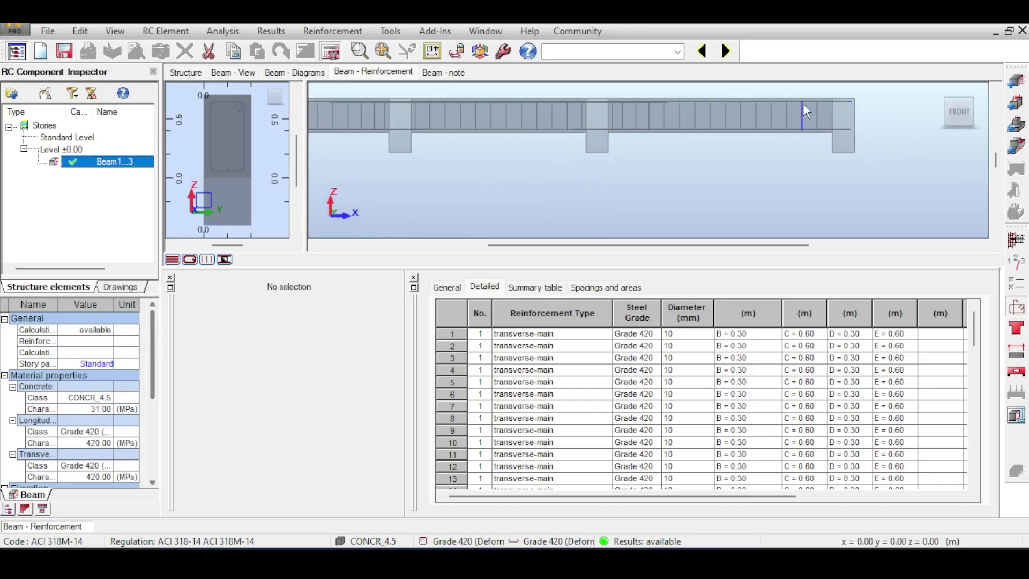
# - Examine the reinforcement in a 3D view of the beam, checking the top bars of the last span and the stirrups
pyautogui.click(974, 100)
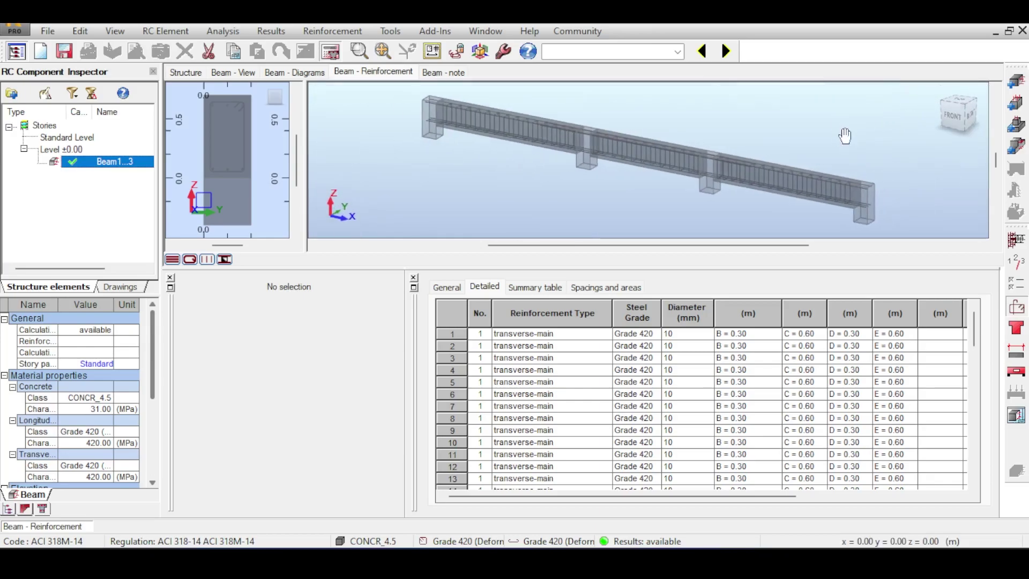
pyautogui.scroll(2, 726, 161)
pyautogui.scroll(2, 634, 143)
pyautogui.scroll(-1, 616, 131)
pyautogui.scroll(-1, 577, 90)
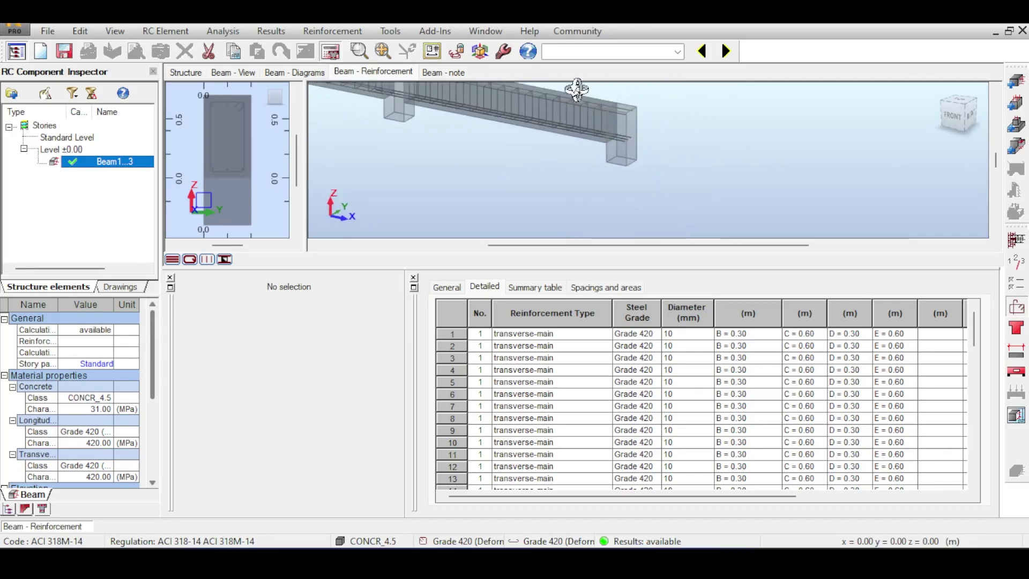
pyautogui.moveTo(577, 90); pyautogui.dragTo(813, 191)
pyautogui.rightClick(806, 190)
pyautogui.click(804, 187)
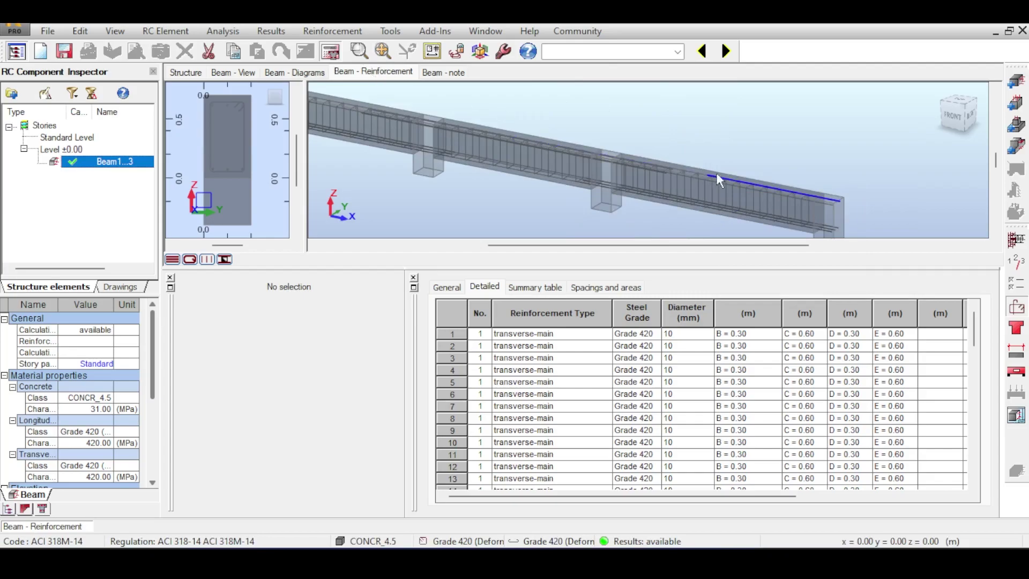
pyautogui.scroll(-2, 719, 175)
pyautogui.scroll(-3, 719, 175)
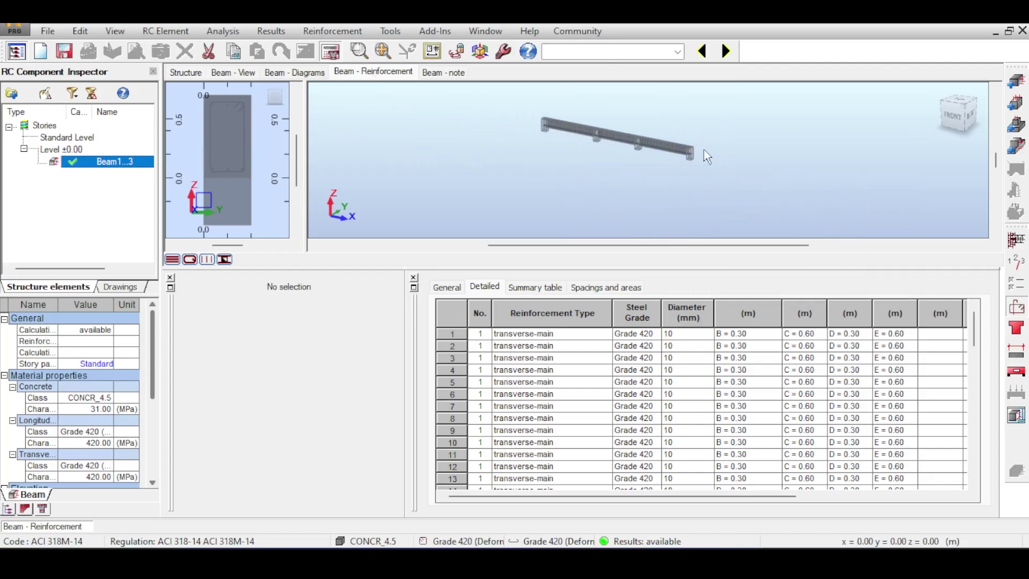
pyautogui.scroll(6, 654, 134)
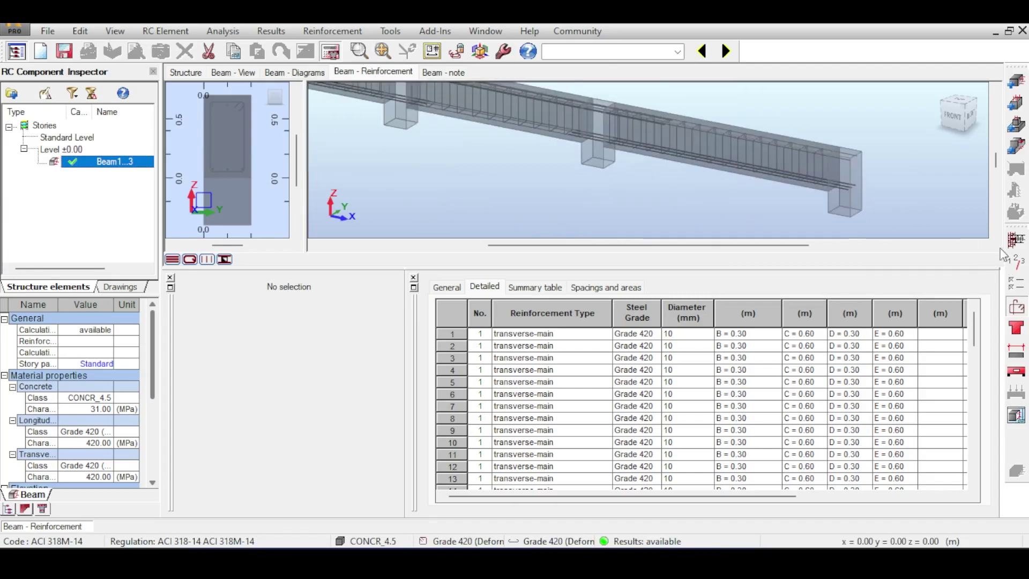
# - Include the assembly reinforcement in the load capacity calculations and accept the reinforcement pattern
pyautogui.click(1015, 307)
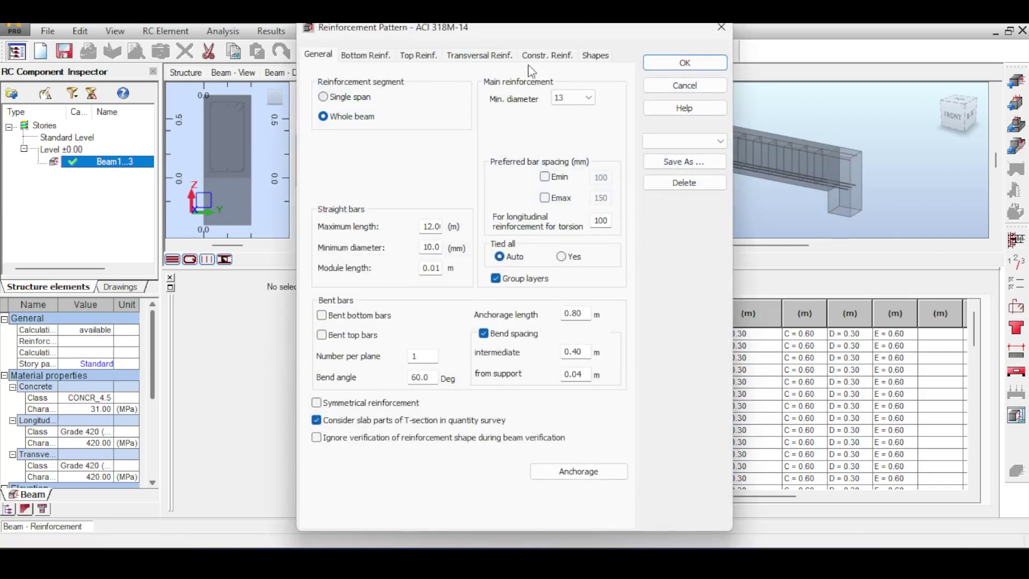
pyautogui.click(546, 55)
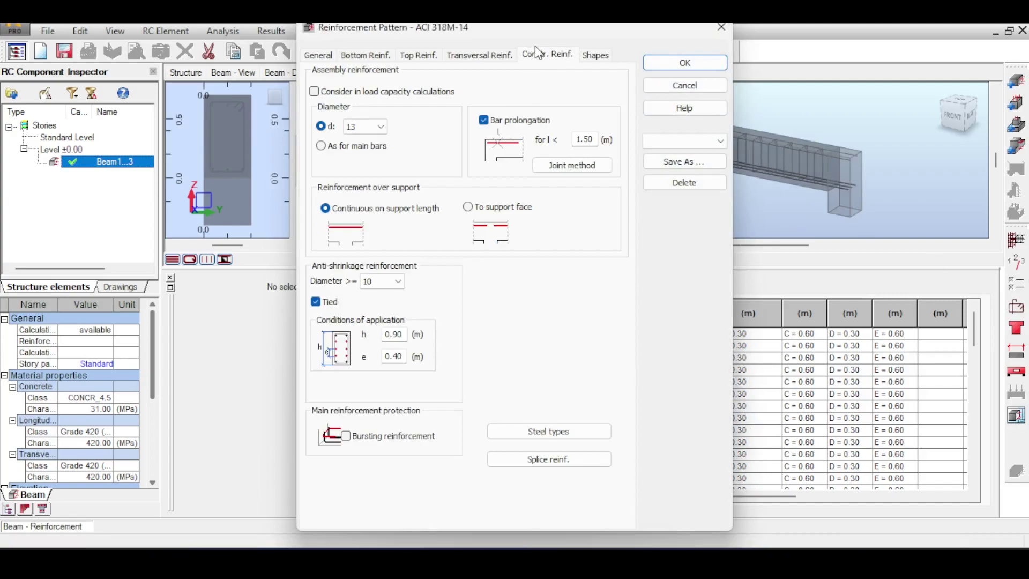
pyautogui.click(320, 56)
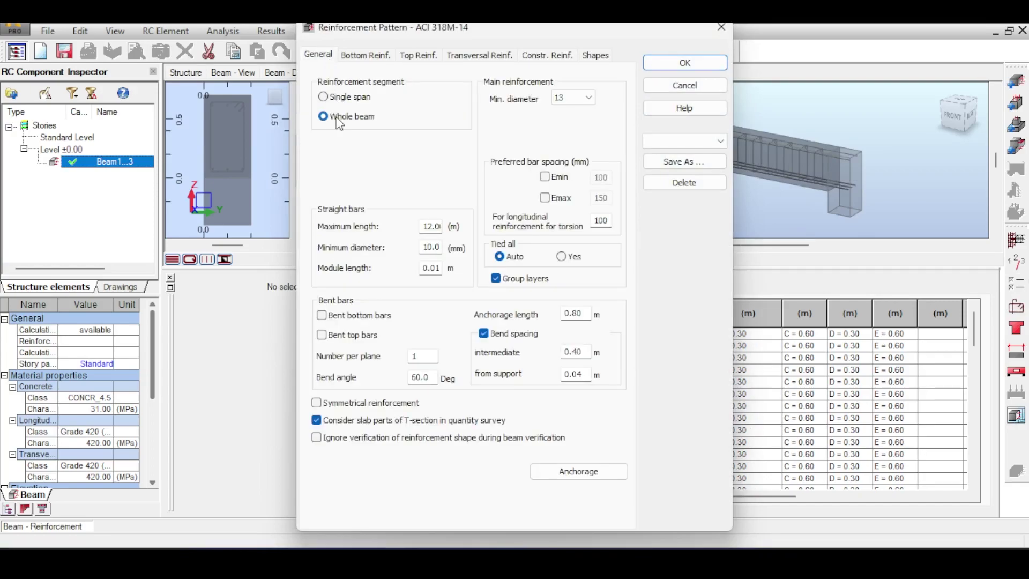
pyautogui.click(541, 64)
pyautogui.click(314, 92)
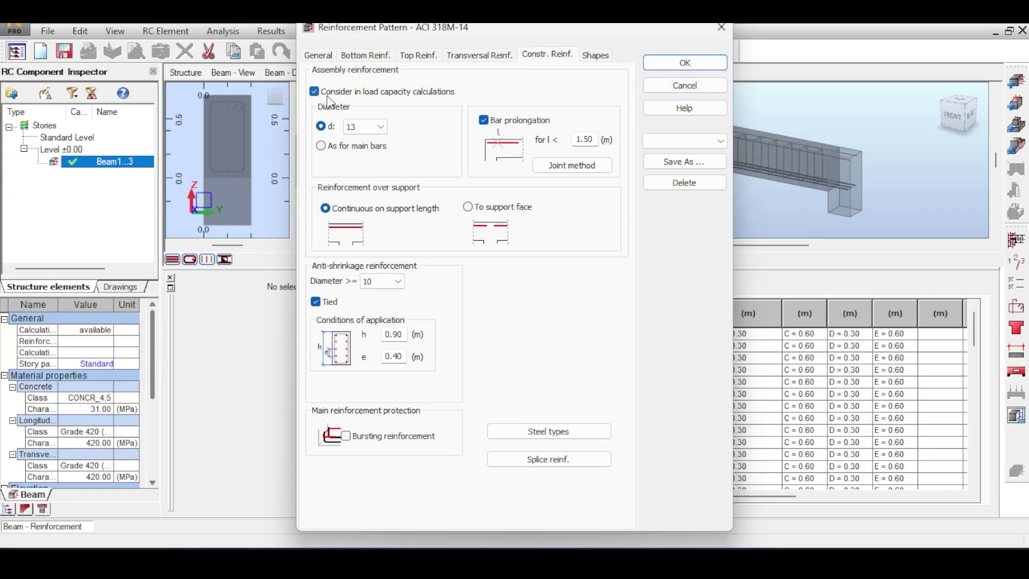
pyautogui.click(705, 63)
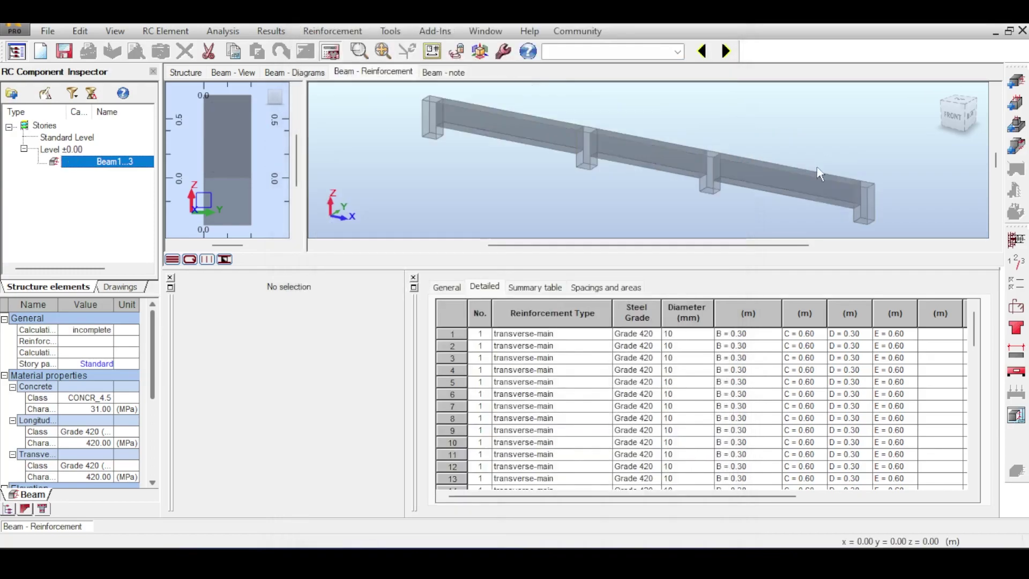
# - Calculate the beam's reinforcement with the assembly bars considered and close the calculation errors report
pyautogui.scroll(3, 852, 179)
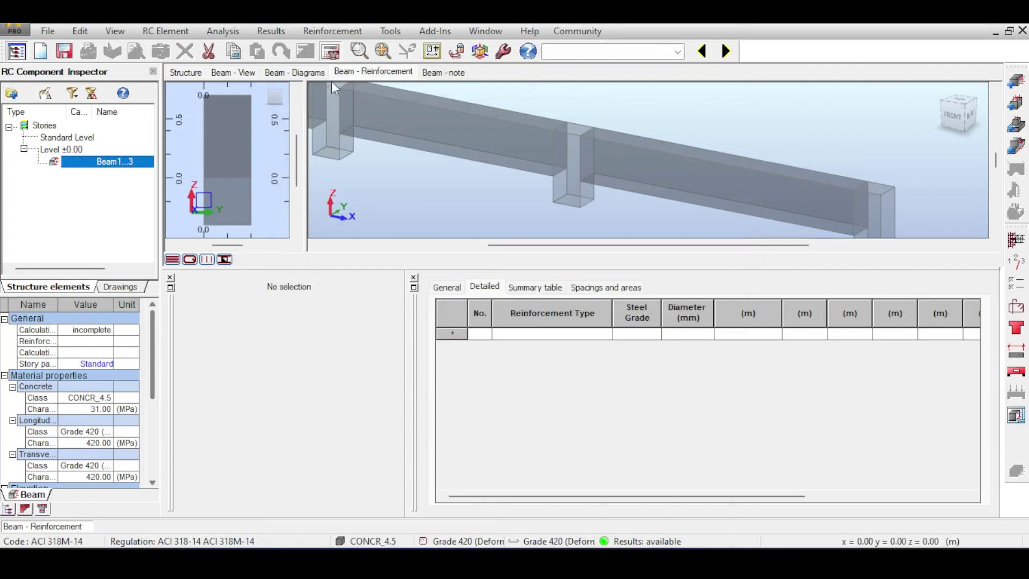
pyautogui.click(331, 50)
pyautogui.click(567, 351)
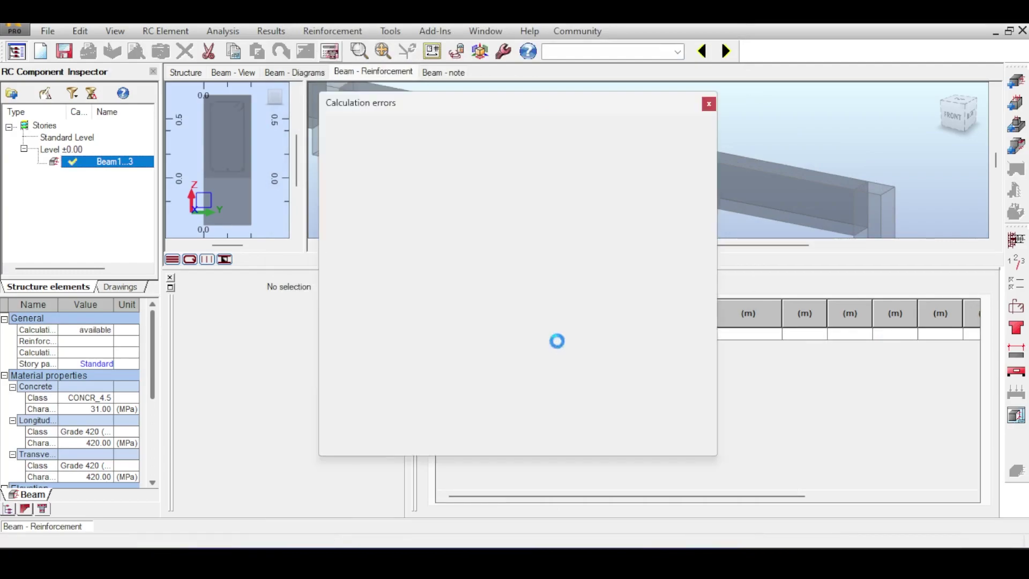
pyautogui.click(709, 103)
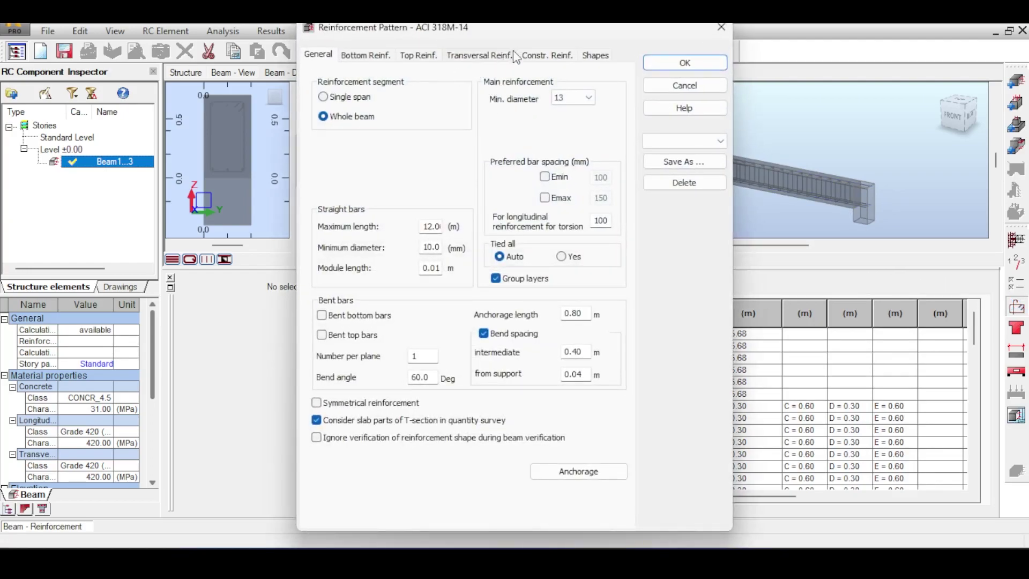
# - Exclude the assembly reinforcement from the load capacity calculations and recalculate the beam
pyautogui.click(536, 55)
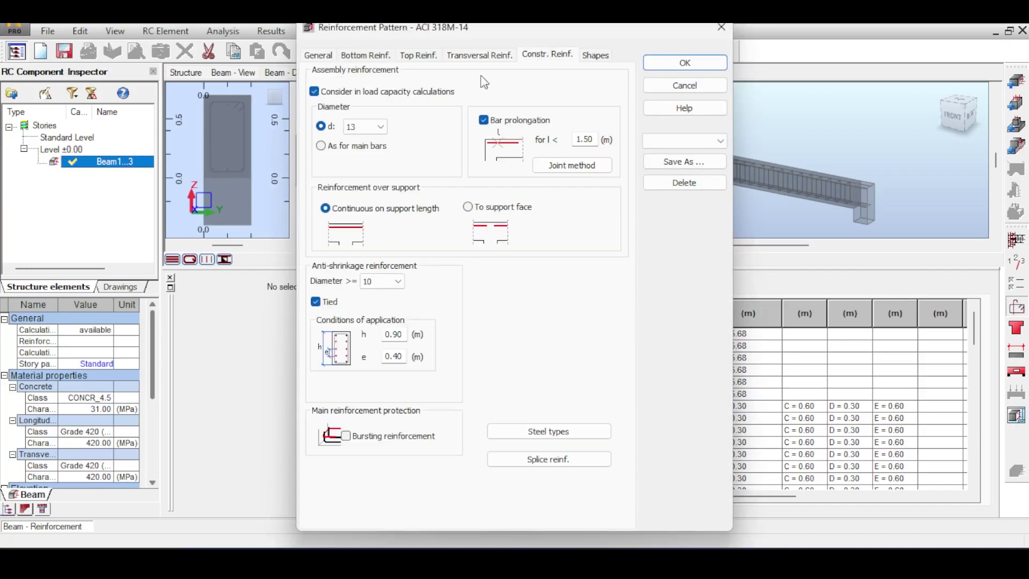
pyautogui.click(685, 63)
pyautogui.click(331, 51)
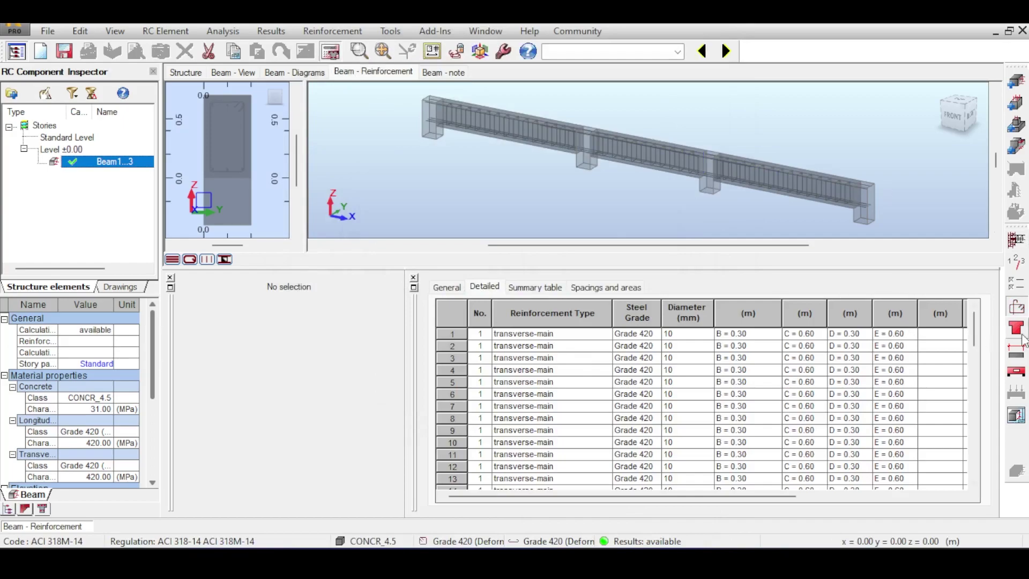
# - Check the stirrup spacing, turn consideration of assembly reinforcement in load capacity back on, recalculate the beam, and dismiss the errors report
pyautogui.click(1016, 308)
pyautogui.click(479, 56)
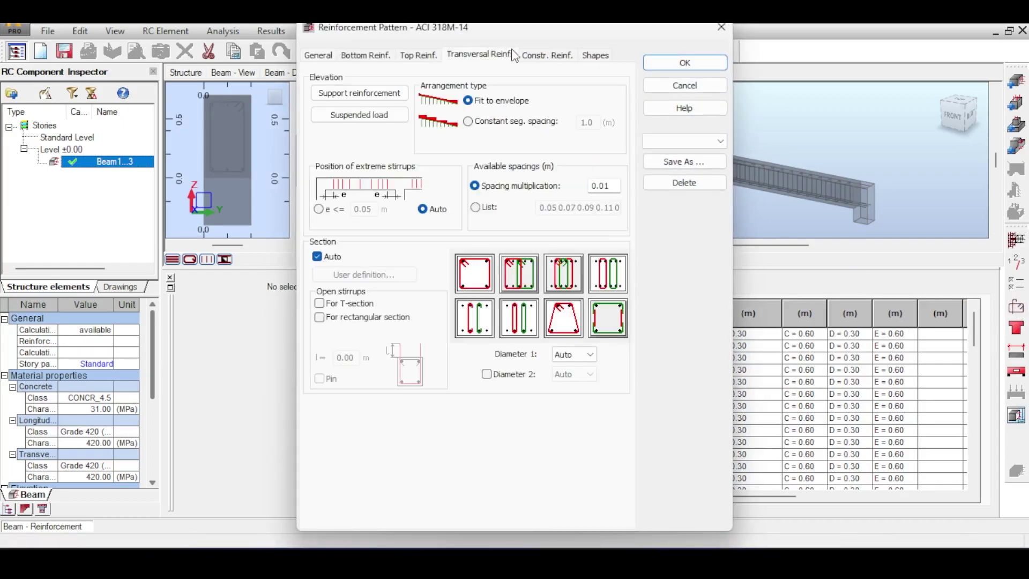
pyautogui.click(546, 54)
pyautogui.click(685, 63)
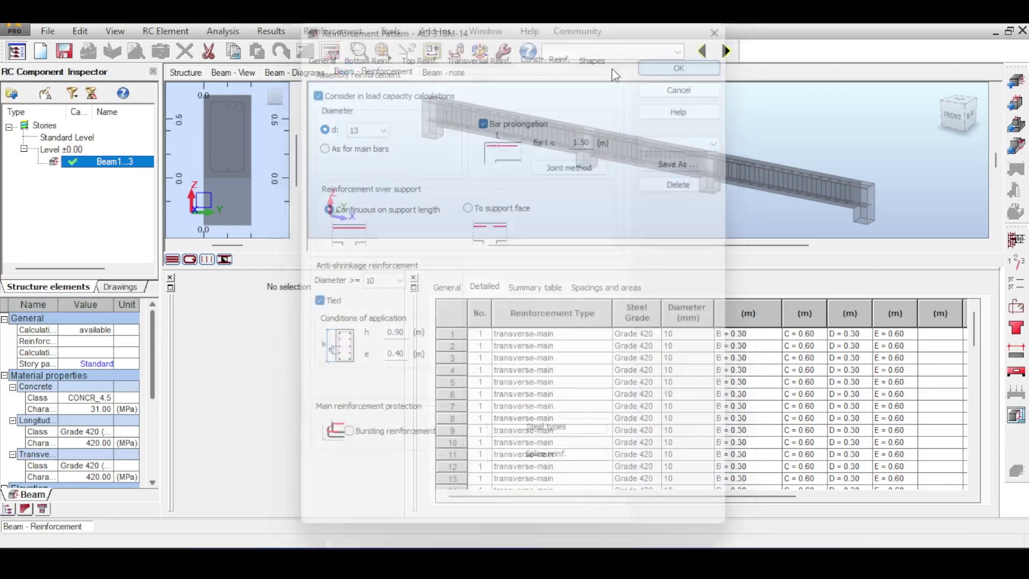
pyautogui.click(568, 352)
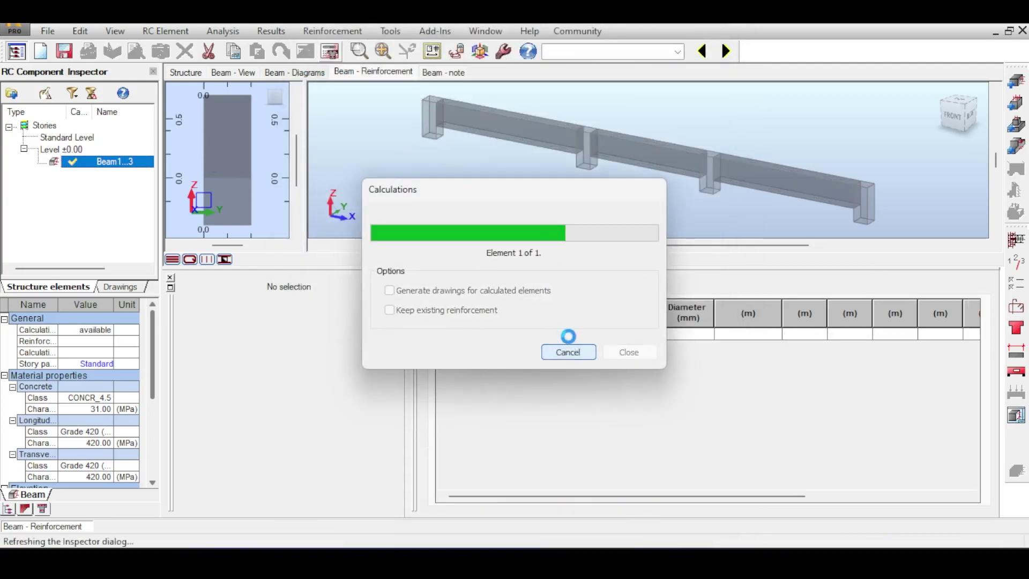
pyautogui.click(623, 441)
# - Examine the top bars and stirrups around the middle span, then the ULS shear force and bending moment diagrams
pyautogui.scroll(3, 760, 182)
pyautogui.moveTo(761, 182); pyautogui.dragTo(614, 131, button='middle')
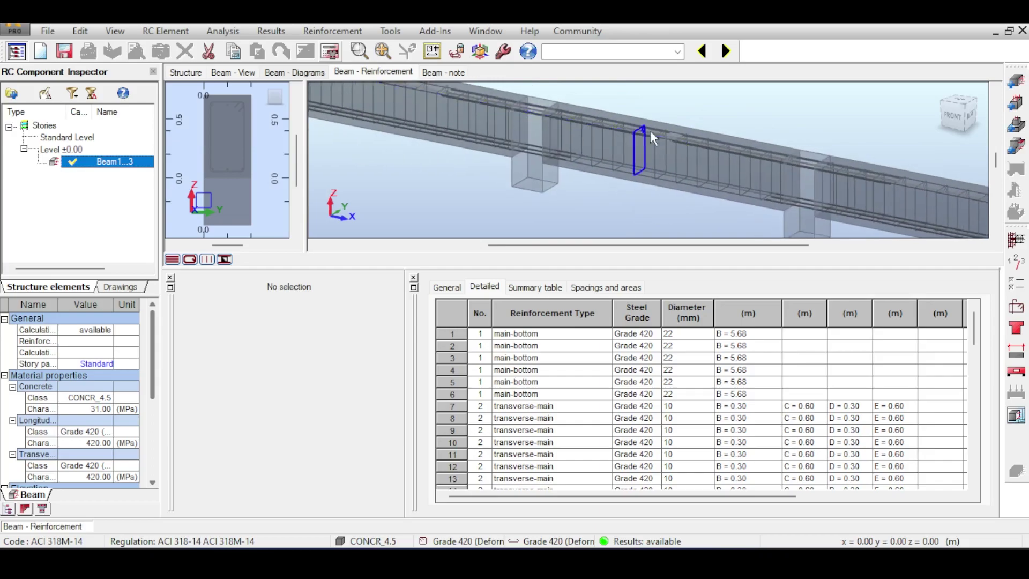
pyautogui.scroll(5, 721, 124)
pyautogui.scroll(-6, 680, 105)
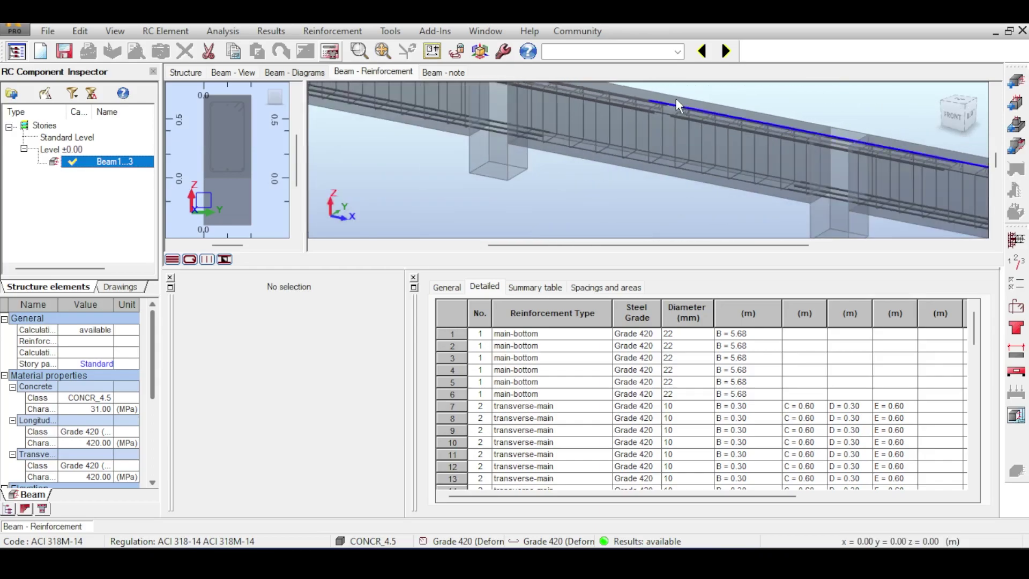
pyautogui.click(302, 72)
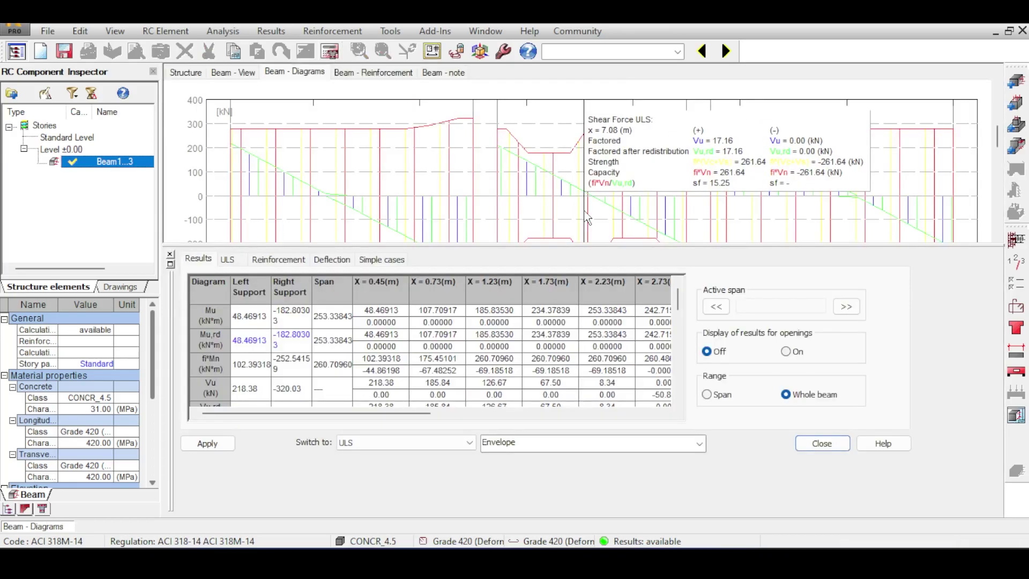
pyautogui.scroll(3, 391, 195)
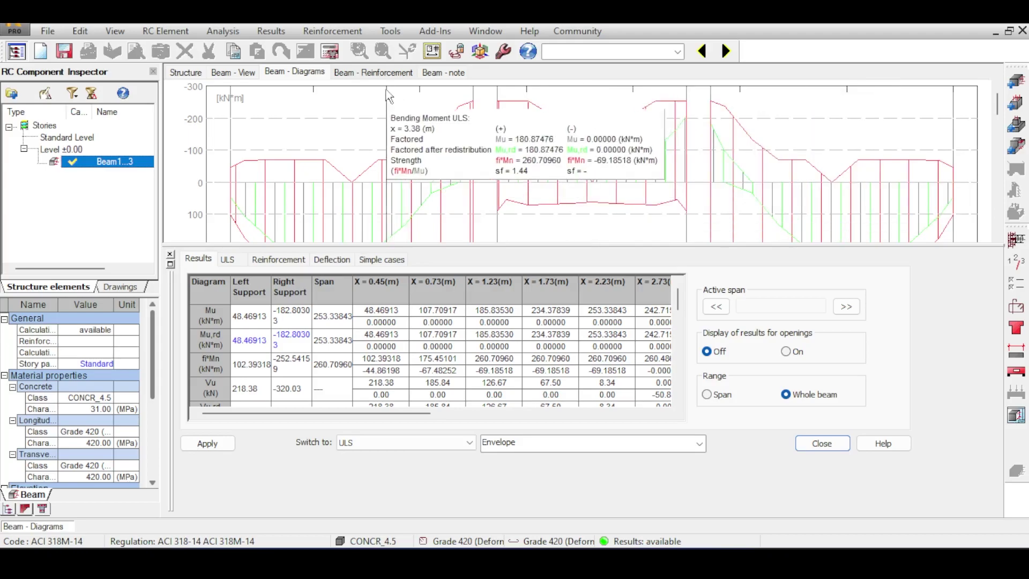
# - Select a 13 mm top assembly bar in the first span and examine where it meets the stirrups and adjoining top bar
pyautogui.click(370, 72)
pyautogui.scroll(5, 544, 134)
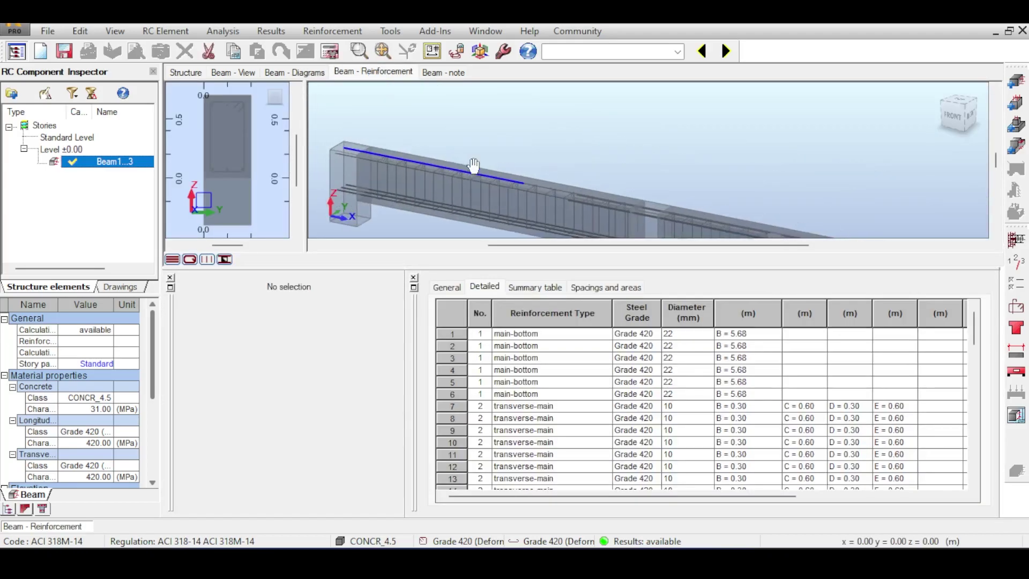
pyautogui.scroll(-3, 479, 165)
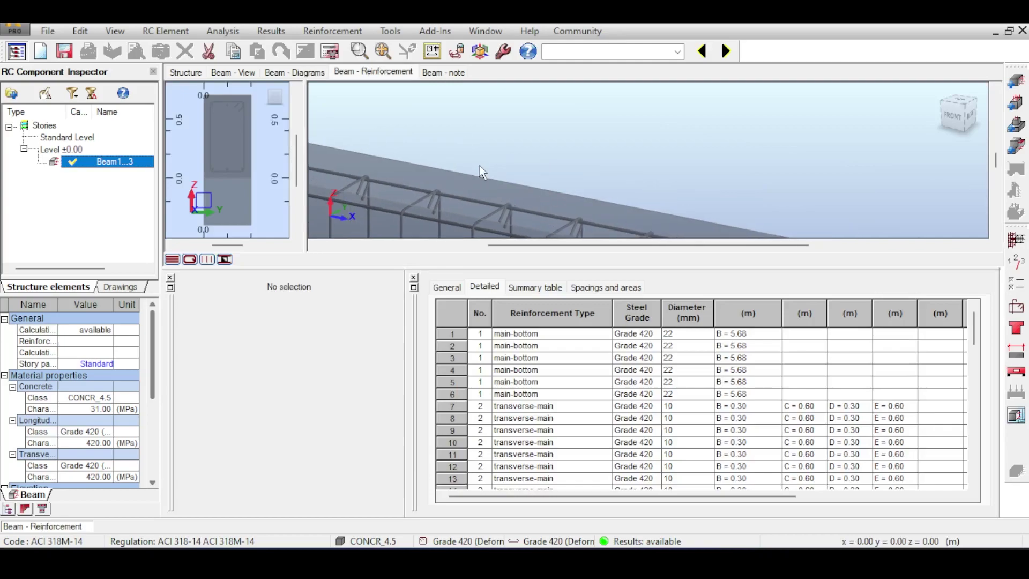
pyautogui.click(403, 163)
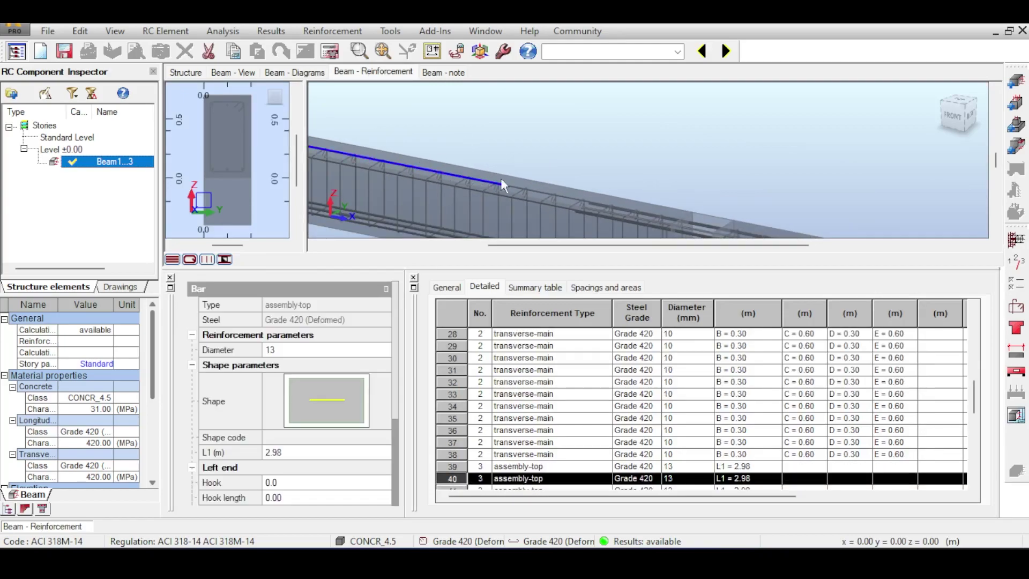
pyautogui.scroll(5, 501, 178)
pyautogui.moveTo(628, 42); pyautogui.dragTo(616, 53, button='middle')
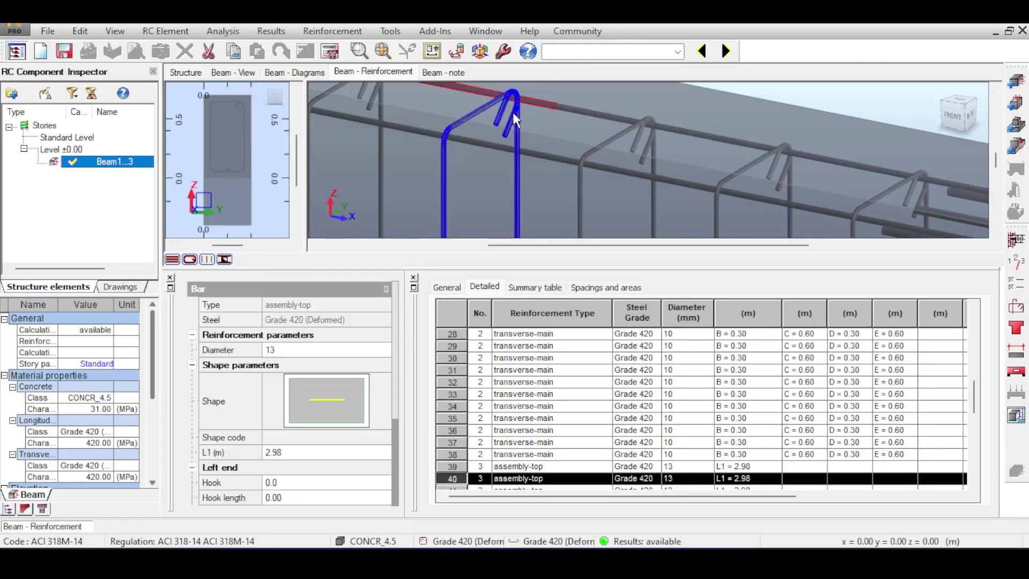
pyautogui.moveTo(559, 106); pyautogui.dragTo(545, 164, button='middle')
pyautogui.scroll(-3, 576, 154)
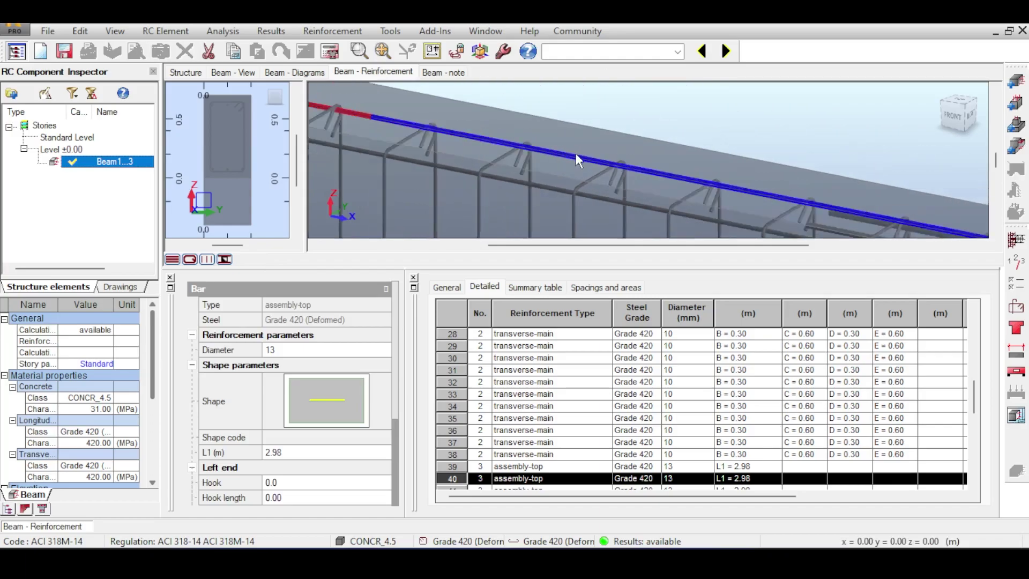
# - Clear the bar selection and examine the top bars and stirrups along the middle span, including where the main top bars end
pyautogui.press('Escape')
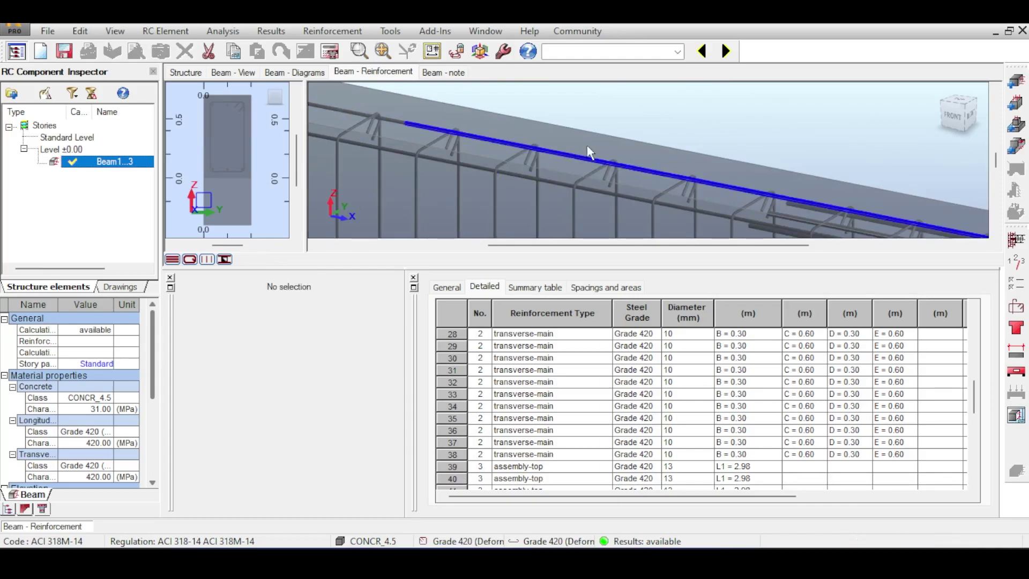
pyautogui.click(581, 169)
pyautogui.moveTo(525, 167); pyautogui.dragTo(528, 161, button='middle')
pyautogui.press('Escape')
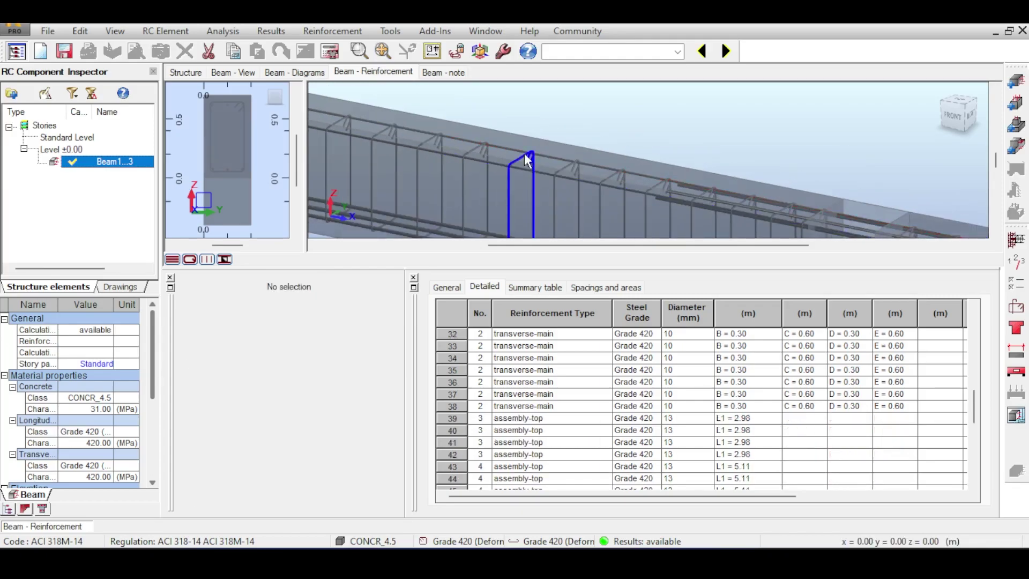
pyautogui.scroll(-4, 528, 161)
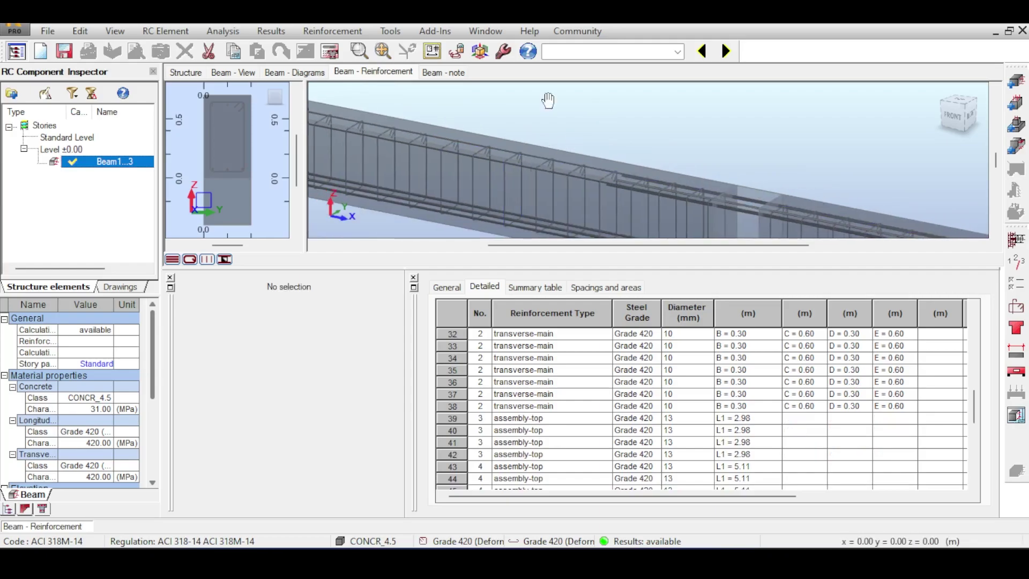
pyautogui.scroll(6, 676, 128)
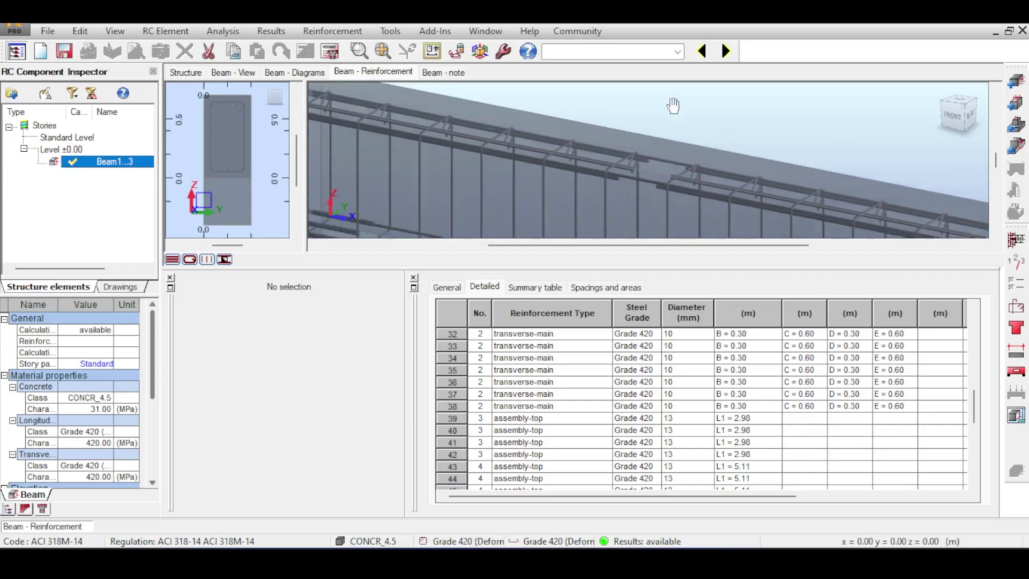
pyautogui.scroll(-3, 661, 92)
pyautogui.scroll(1, 628, 156)
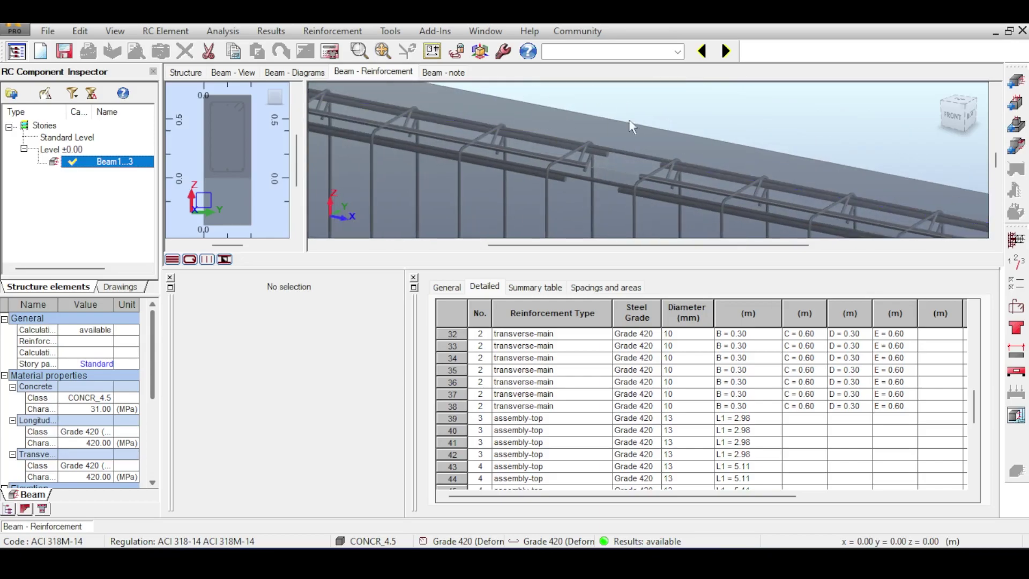
pyautogui.scroll(1, 635, 140)
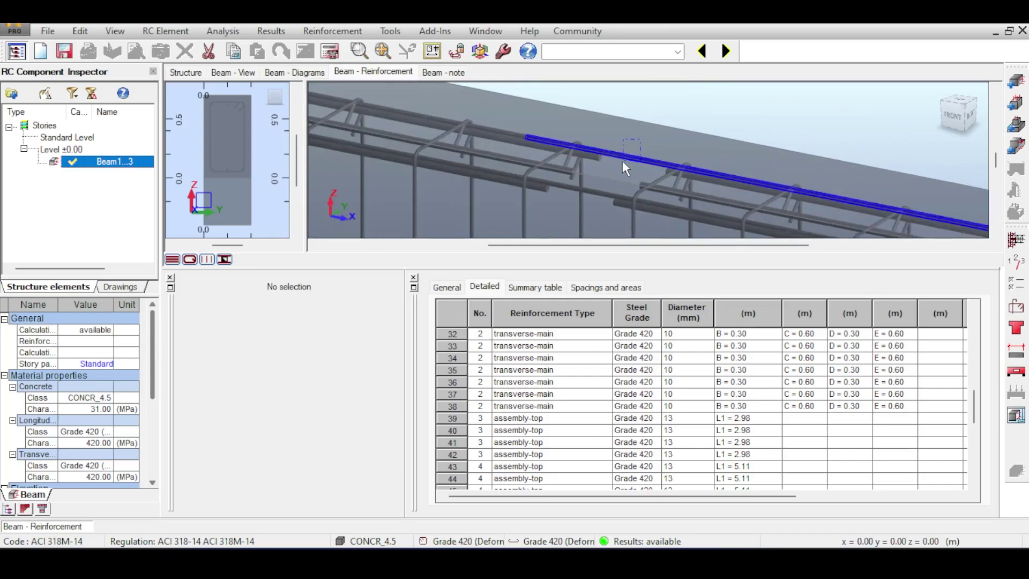
# - Select the 13 mm top assembly bar in the middle span and examine where it meets the main top bars and stirrups
pyautogui.click(622, 159)
pyautogui.scroll(1, 600, 164)
pyautogui.scroll(-1, 605, 170)
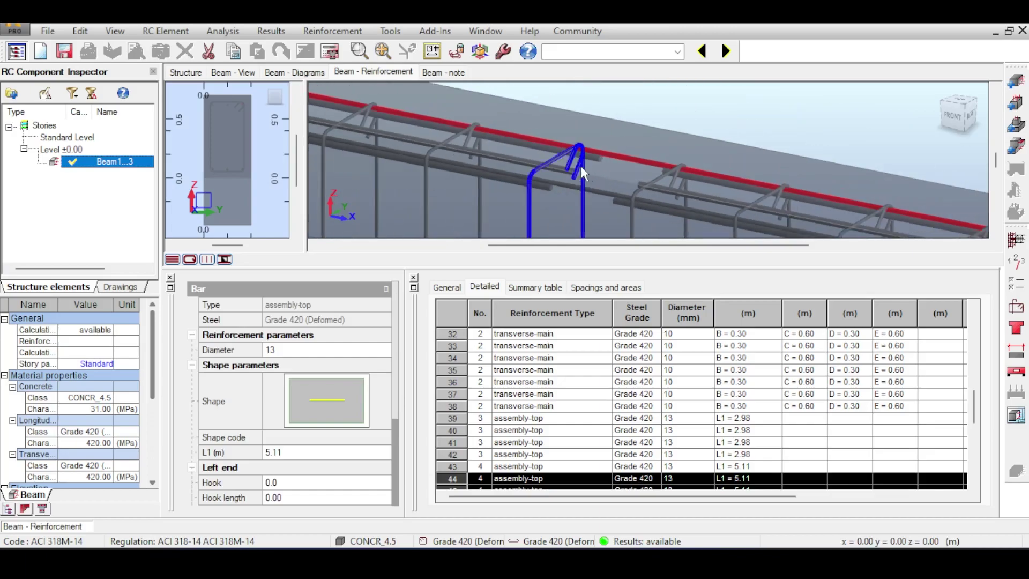
pyautogui.click(706, 159)
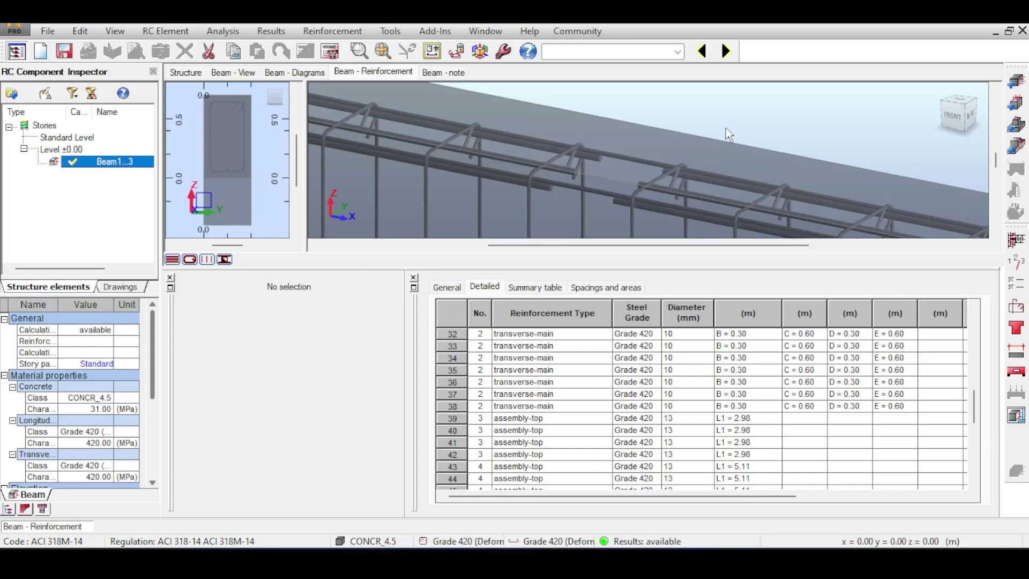
pyautogui.scroll(1, 645, 165)
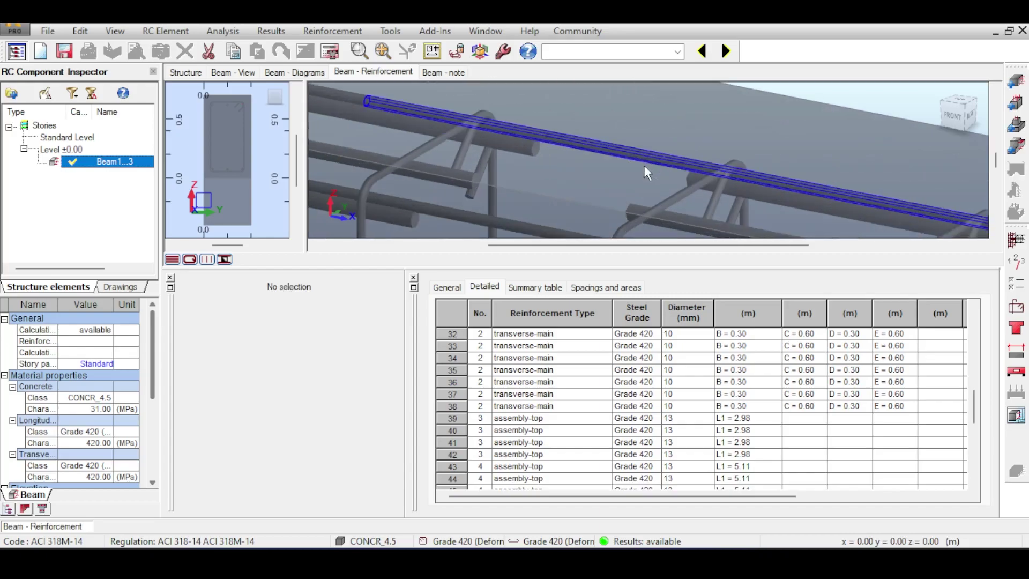
pyautogui.scroll(-1, 644, 165)
pyautogui.scroll(2, 641, 166)
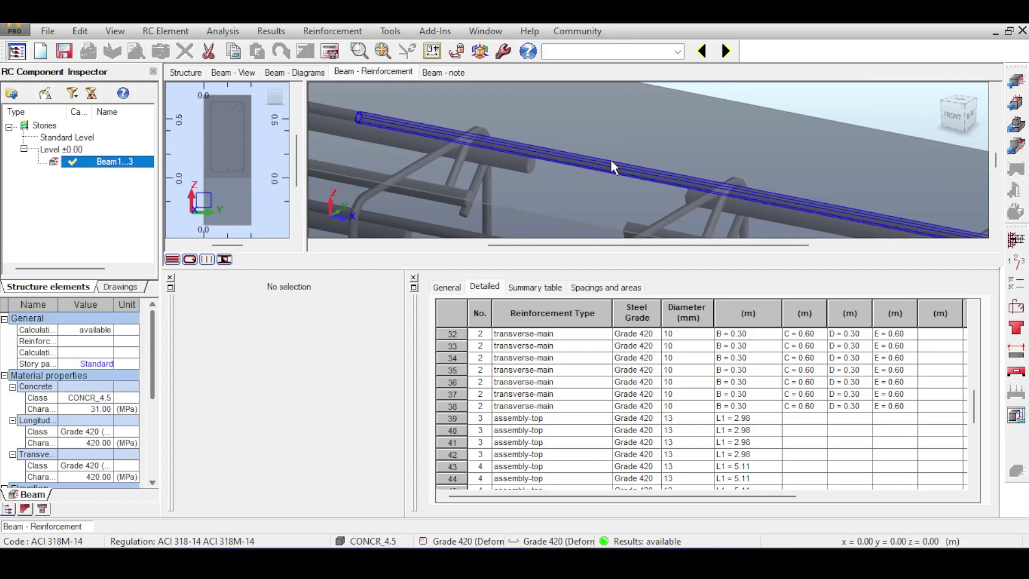
pyautogui.scroll(-2, 610, 159)
pyautogui.click(590, 181)
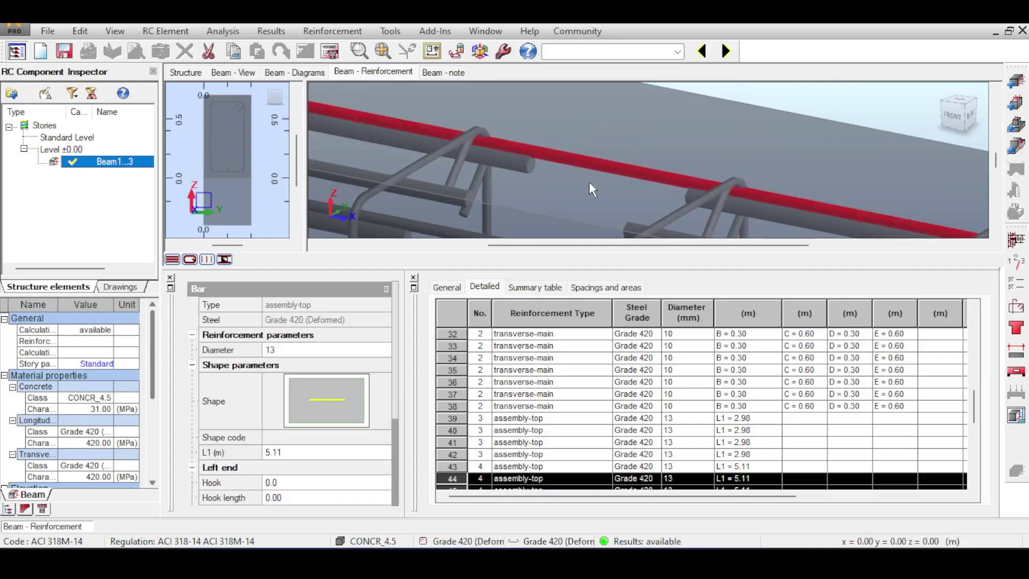
# - Review the ULS bending moment diagram and the middle span's reinforcement
pyautogui.click(316, 72)
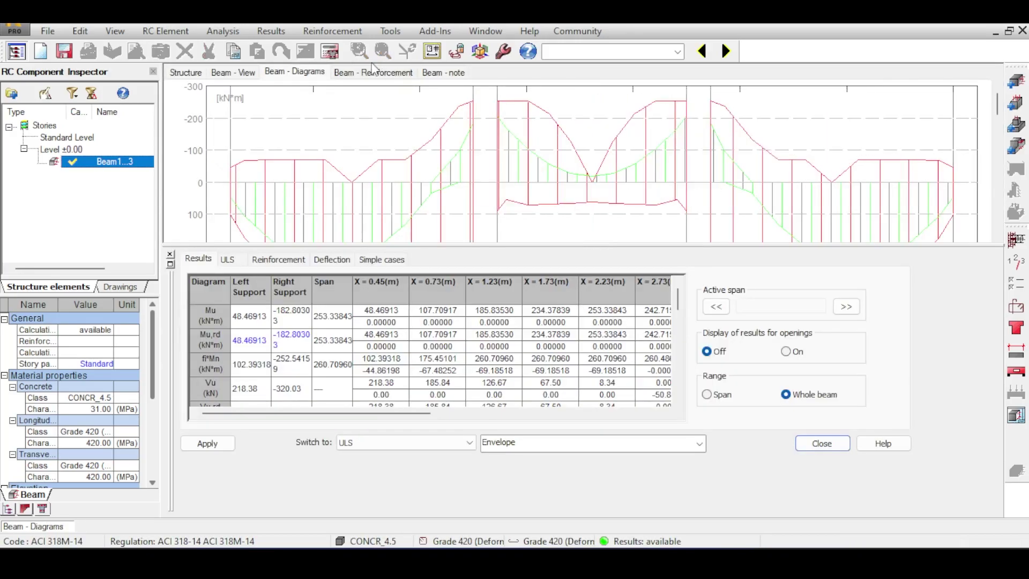
pyautogui.click(372, 74)
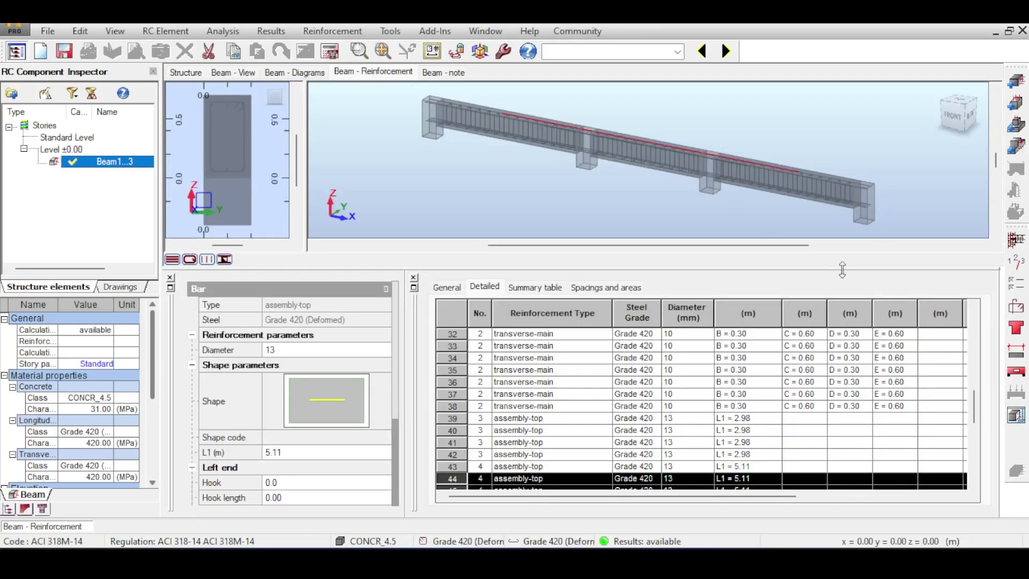
pyautogui.click(1015, 303)
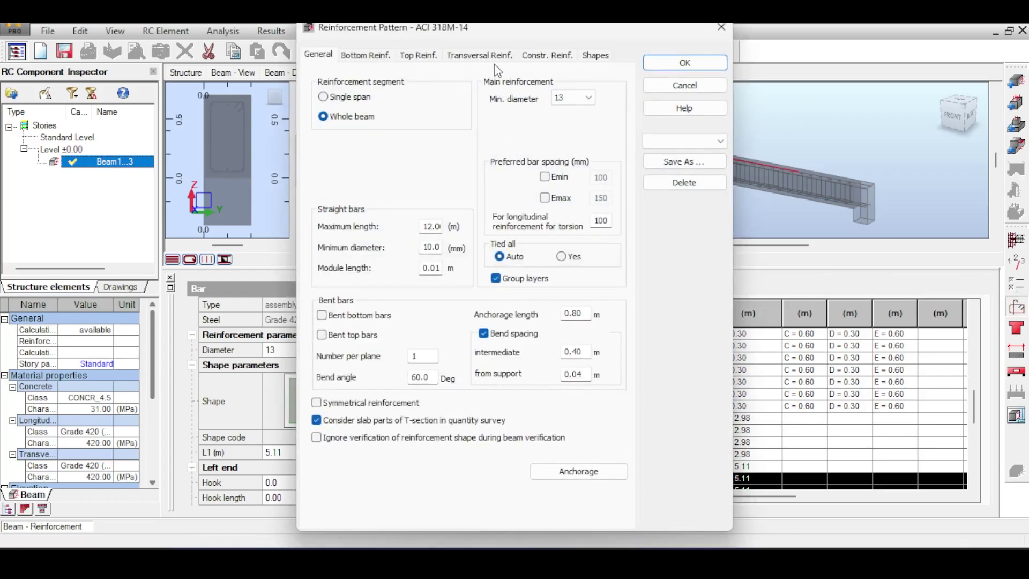
pyautogui.click(712, 31)
pyautogui.scroll(4, 722, 199)
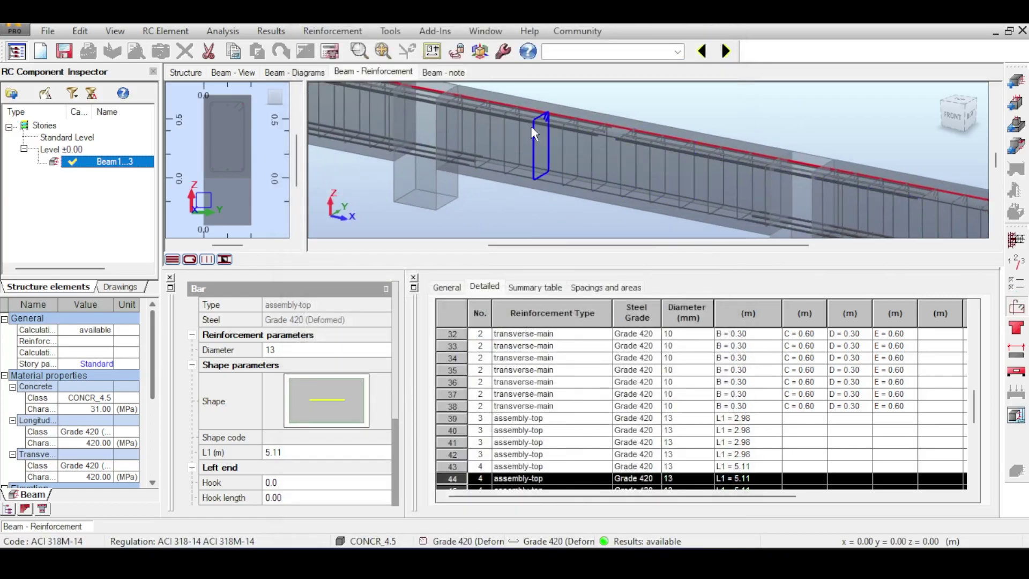
# - Turn off consideration of assembly reinforcement in load capacity calculations in the reinforcement pattern and recalculate the beam
pyautogui.click(1015, 306)
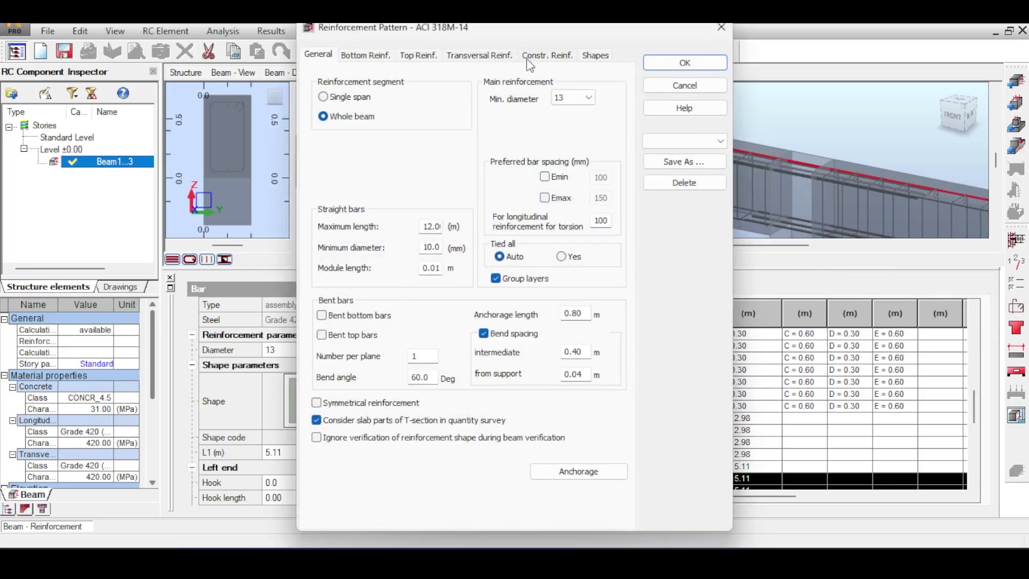
pyautogui.click(479, 55)
pyautogui.click(545, 55)
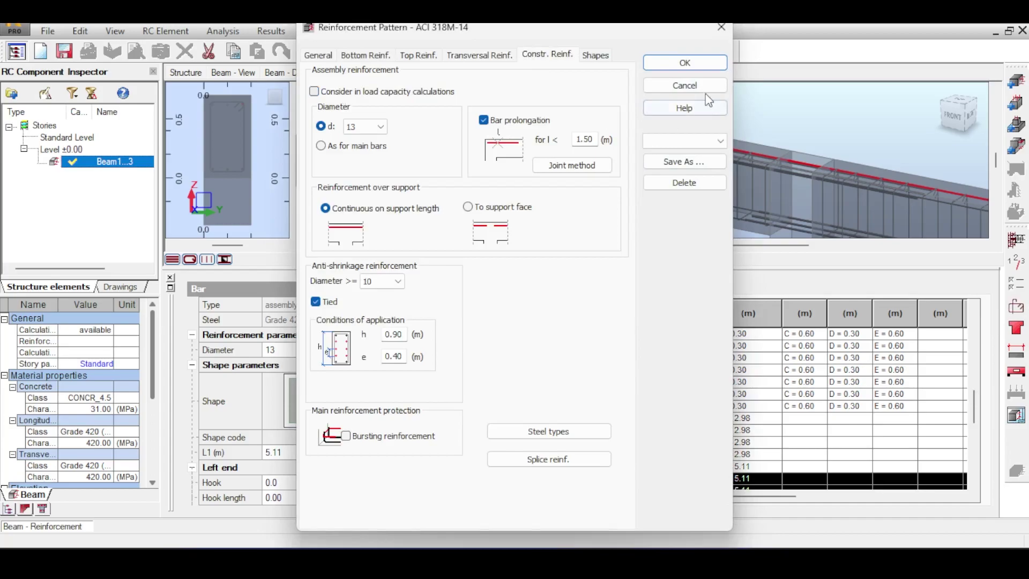
pyautogui.click(712, 64)
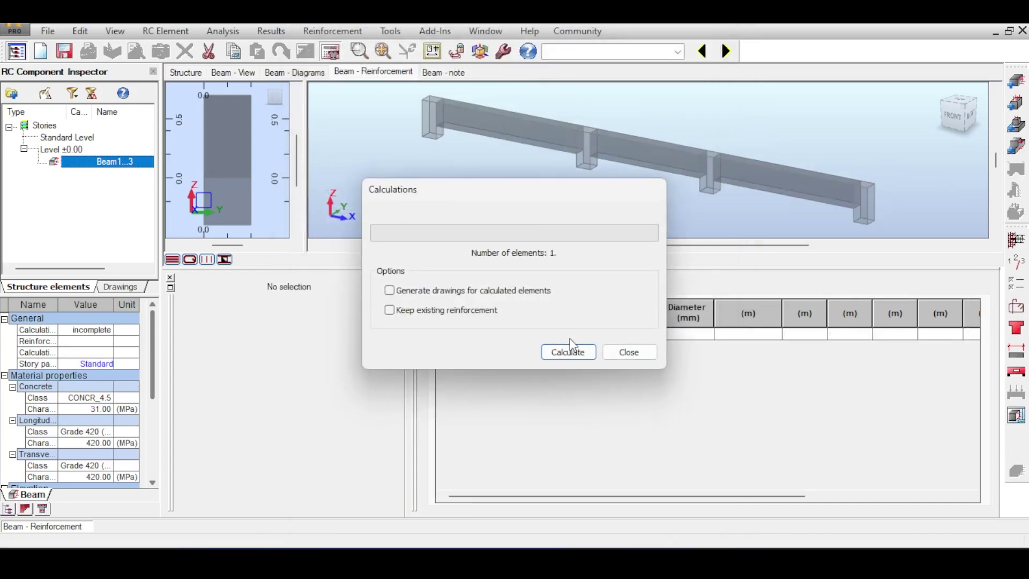
pyautogui.click(573, 345)
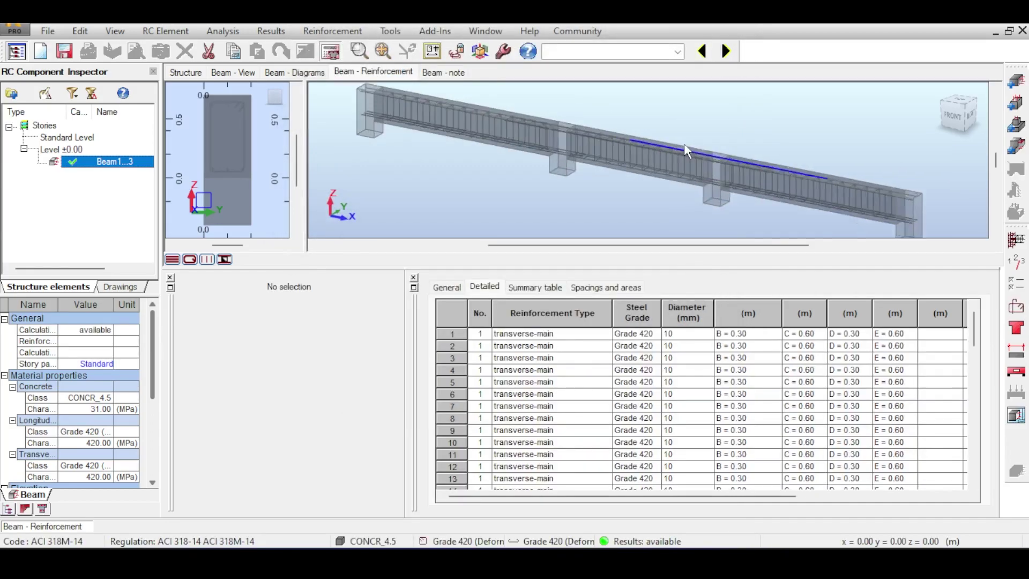
# - Examine the recalculated bars around the middle span and check the ULS bending moment diagram against the moment strength
pyautogui.scroll(5, 686, 150)
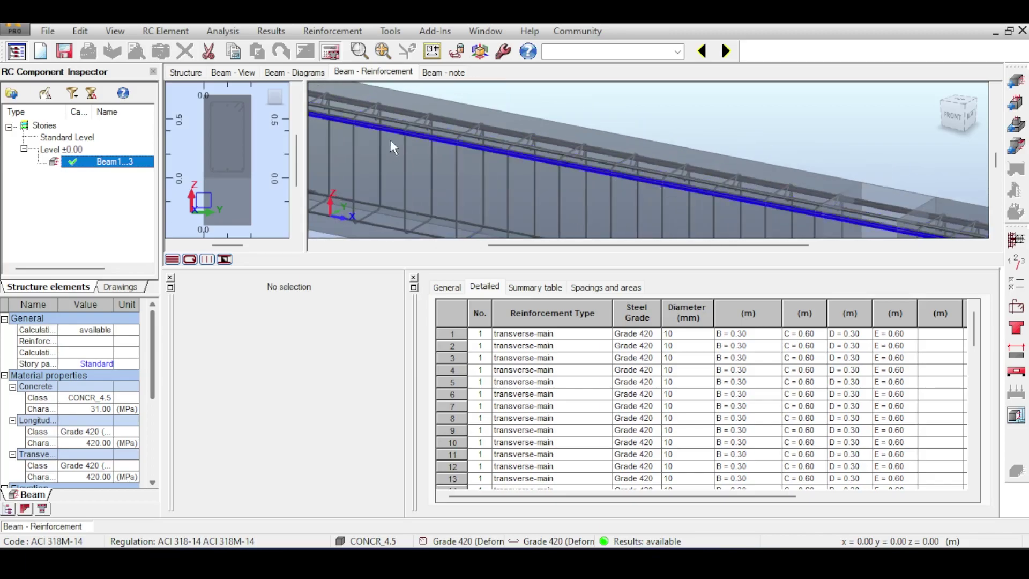
pyautogui.scroll(-3, 394, 147)
pyautogui.click(295, 72)
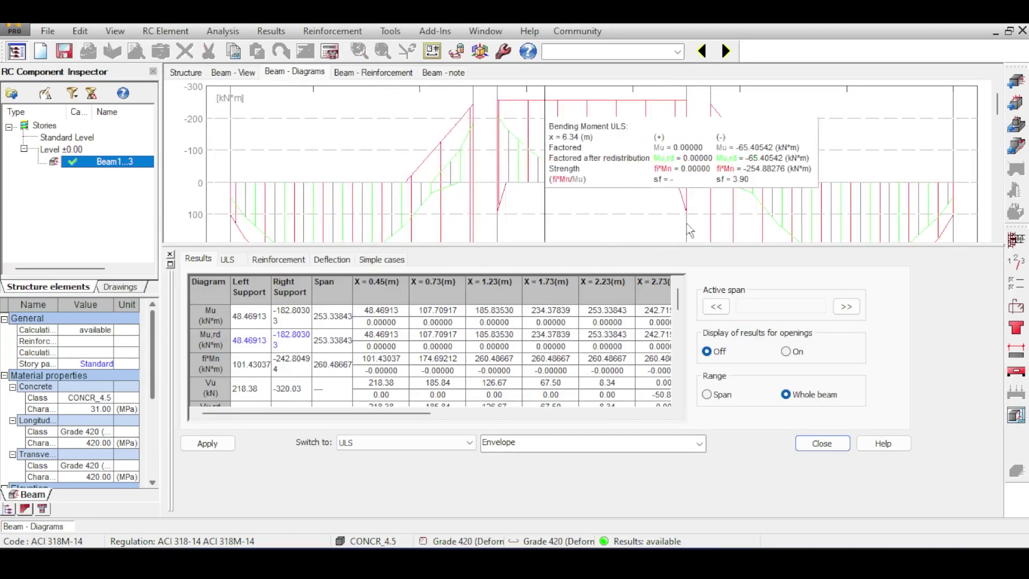
pyautogui.click(375, 73)
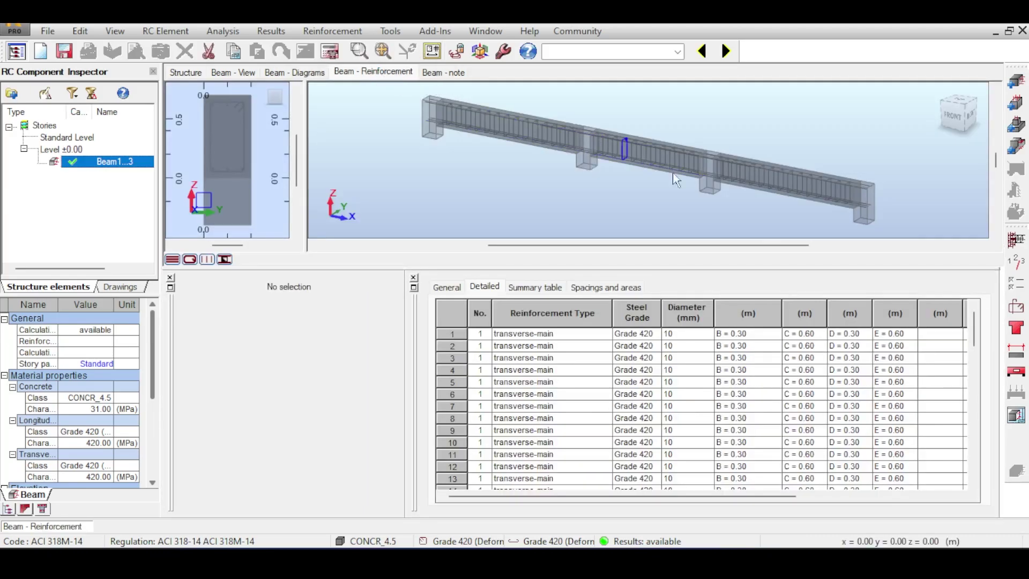
pyautogui.scroll(5, 676, 179)
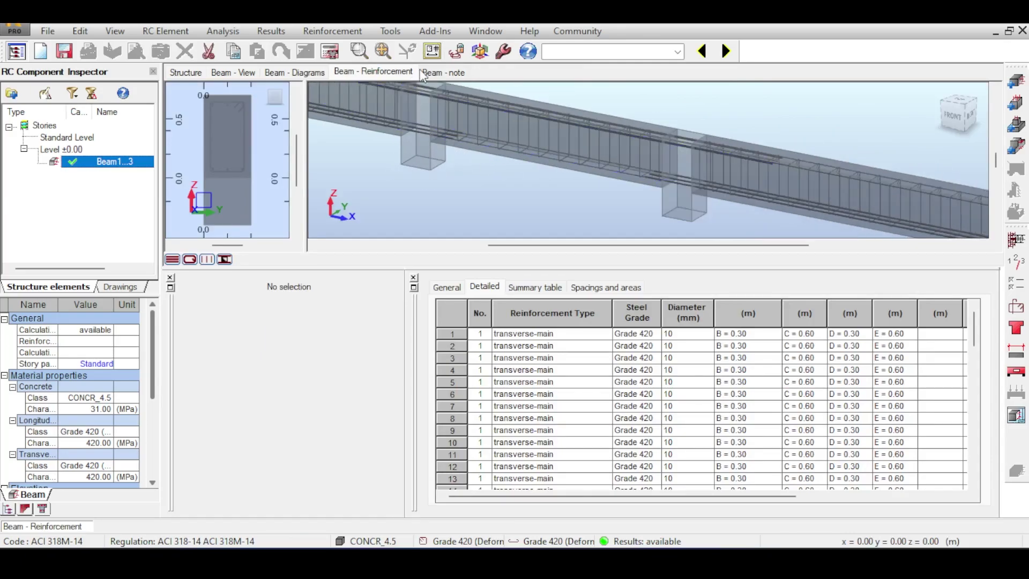
# - Read through the beam's calculation note, from the ULS force diagrams down to the deflections section
pyautogui.click(439, 74)
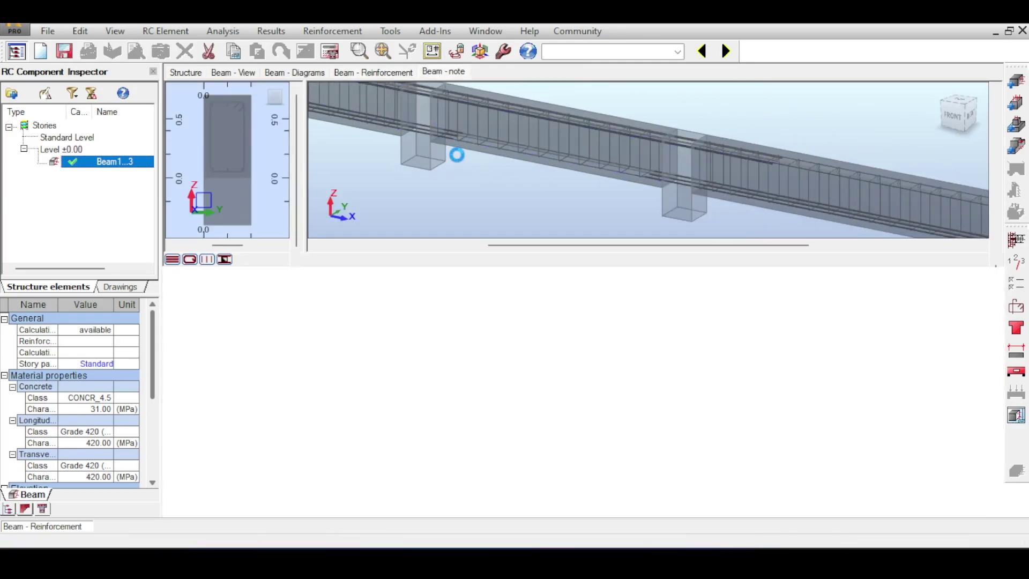
pyautogui.scroll(-10, 411, 219)
pyautogui.scroll(-15, 411, 218)
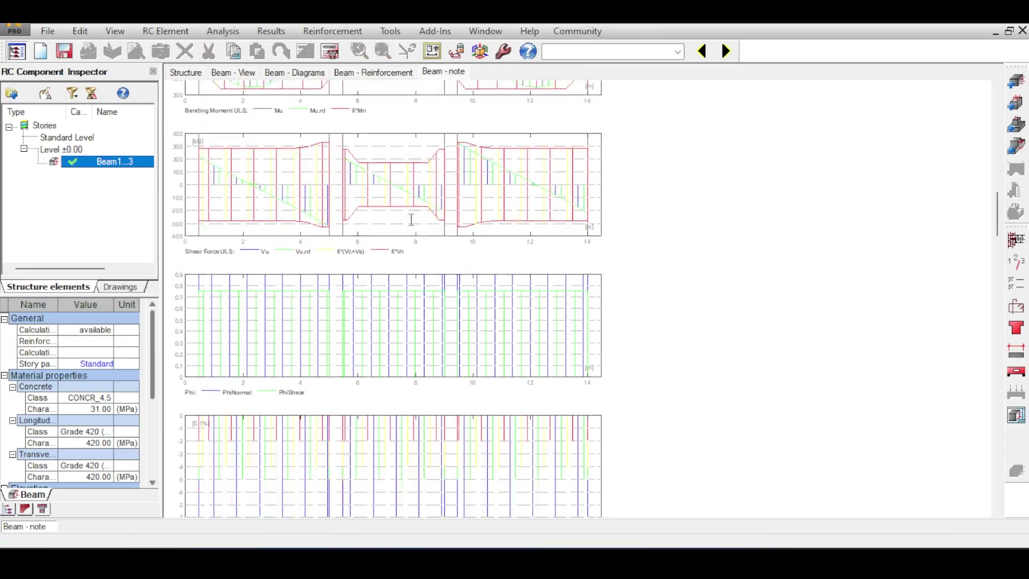
pyautogui.scroll(-15, 422, 219)
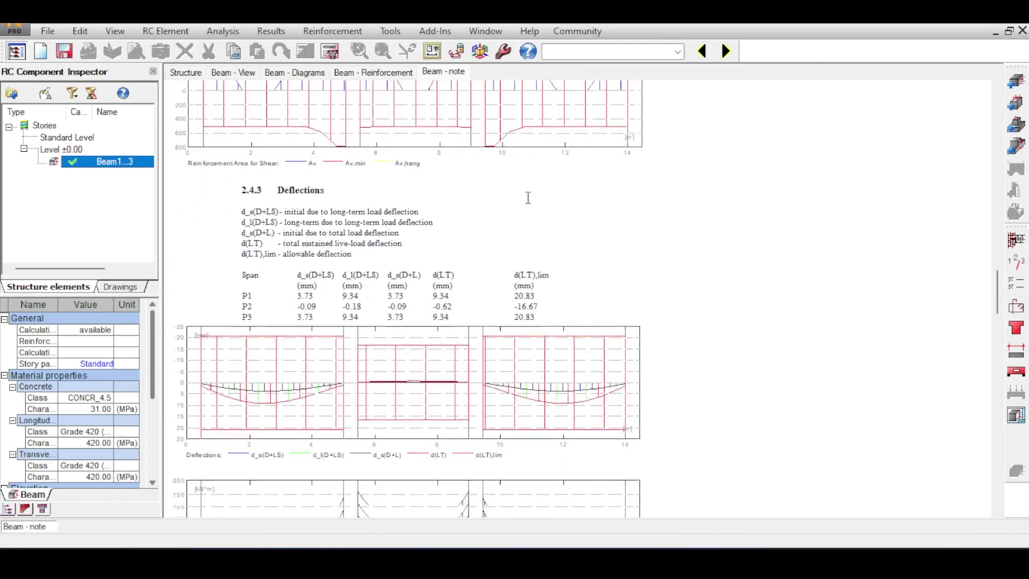
# - Generate the beam's reinforcement drawings and page through the three sheets, ending on the first span's sheet
pyautogui.click(1016, 415)
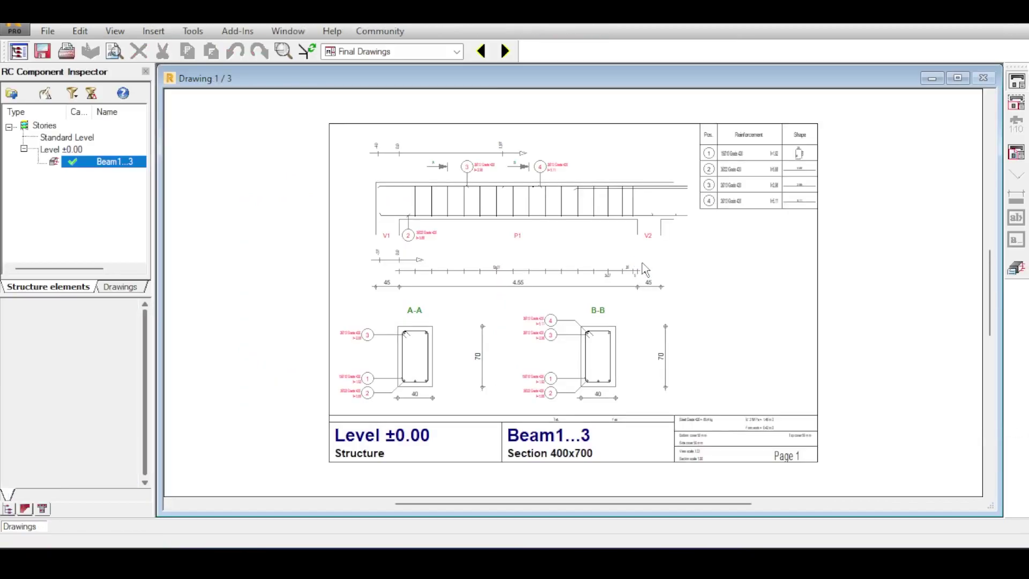
pyautogui.click(504, 51)
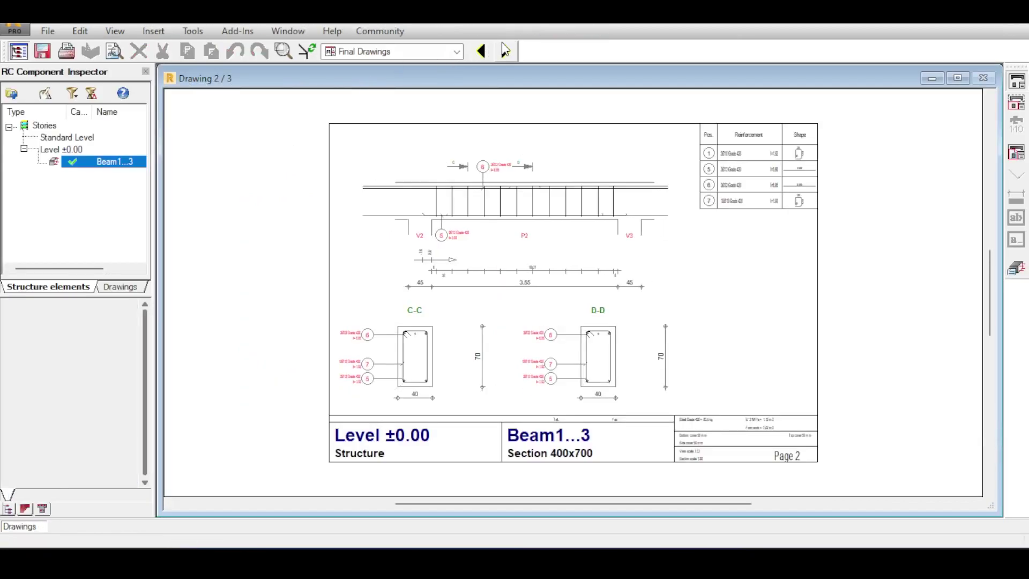
pyautogui.click(504, 51)
pyautogui.click(503, 51)
pyautogui.click(504, 51)
pyautogui.click(504, 51)
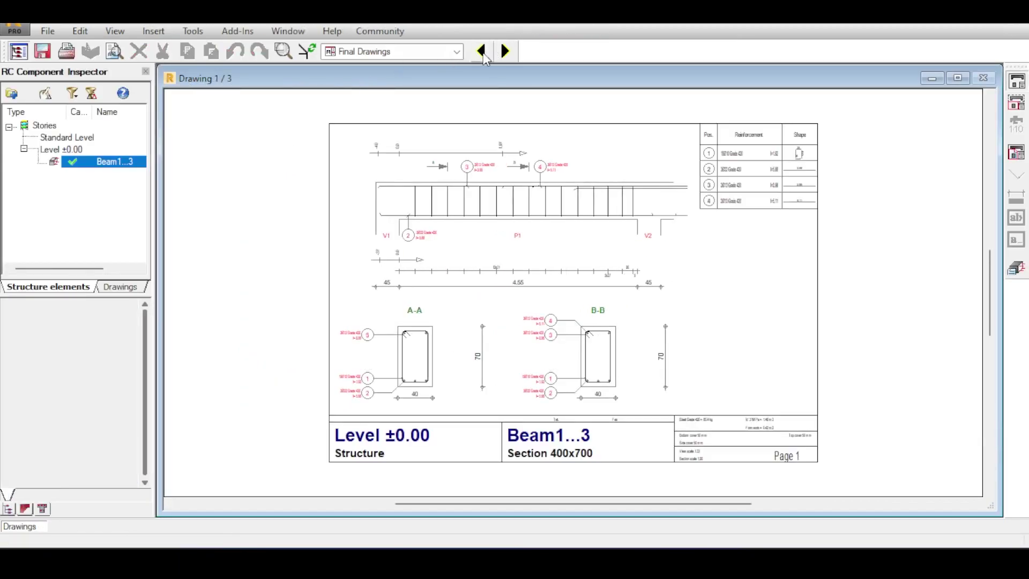
pyautogui.click(482, 52)
pyautogui.click(482, 52)
# - Make the drawing components editable, move section A-A's bar 1 label outward, and shift its height dimension closer to the section
pyautogui.click(1018, 104)
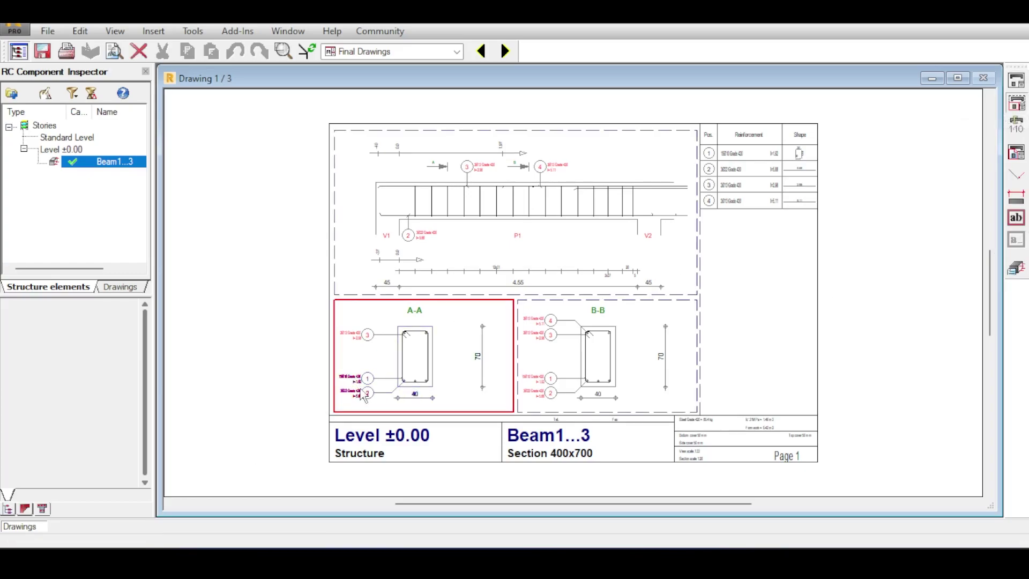
pyautogui.click(395, 365)
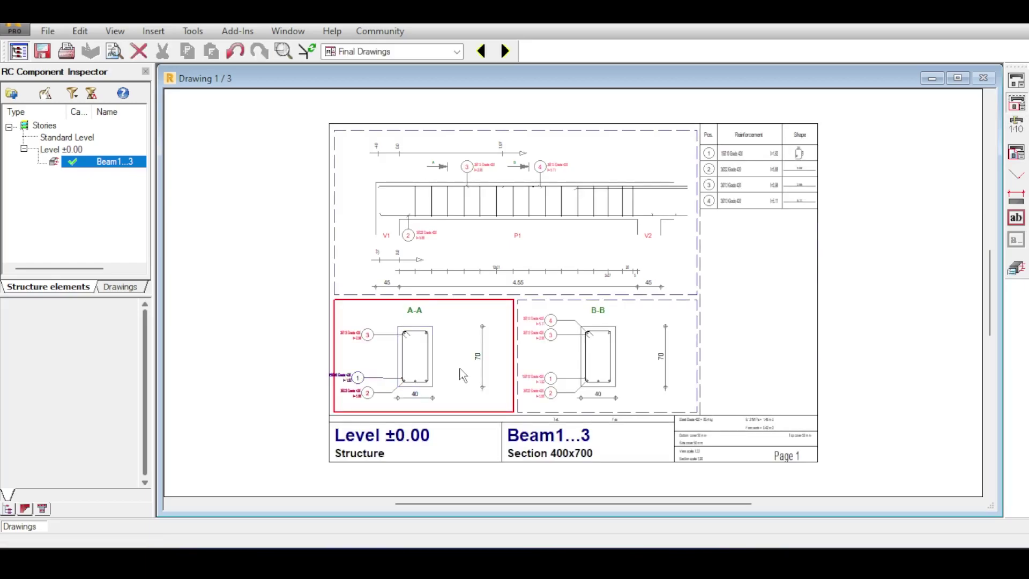
pyautogui.moveTo(475, 359); pyautogui.dragTo(447, 360)
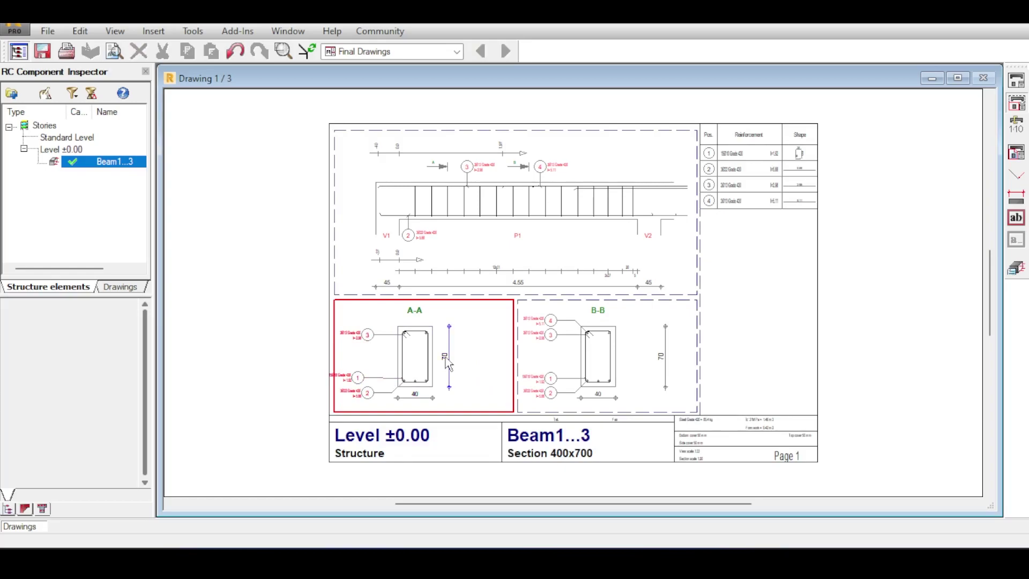
pyautogui.click(448, 364)
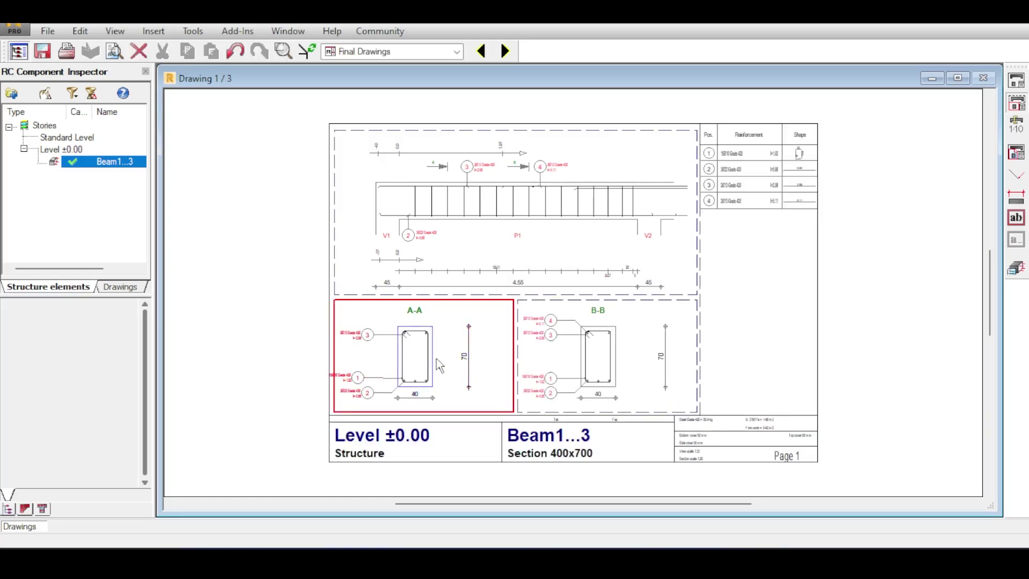
# - Move section A-A of span 1 to 1.37 m from the left support, keeping its right orientation
pyautogui.rightClick(431, 337)
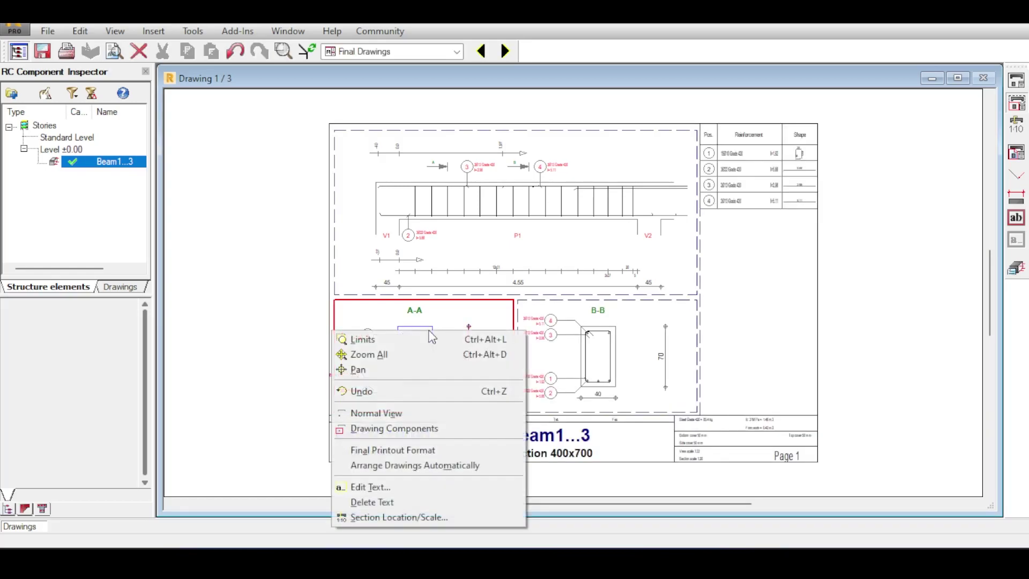
pyautogui.click(409, 517)
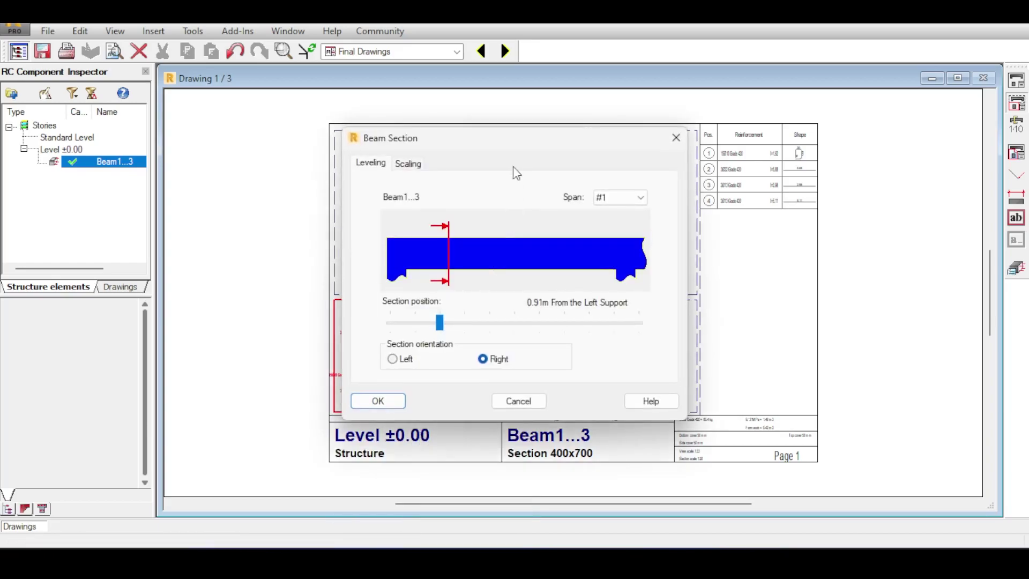
pyautogui.moveTo(514, 138); pyautogui.dragTo(834, 167)
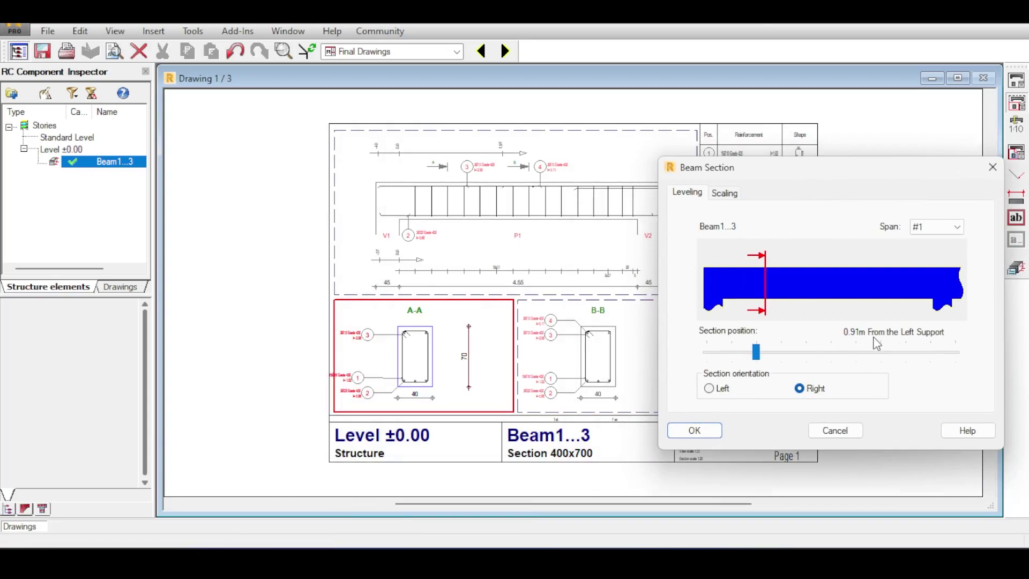
pyautogui.moveTo(756, 360); pyautogui.dragTo(779, 358)
pyautogui.click(709, 431)
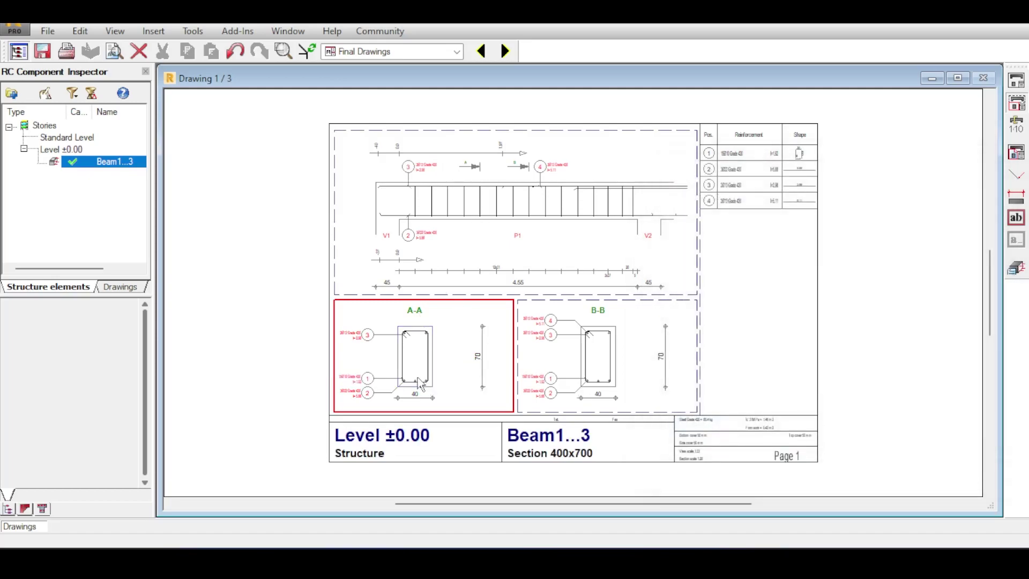
# - Switch section A-A's scaling from automatic to user-defined and set its scale to 1:100
pyautogui.rightClick(437, 359)
pyautogui.click(402, 342)
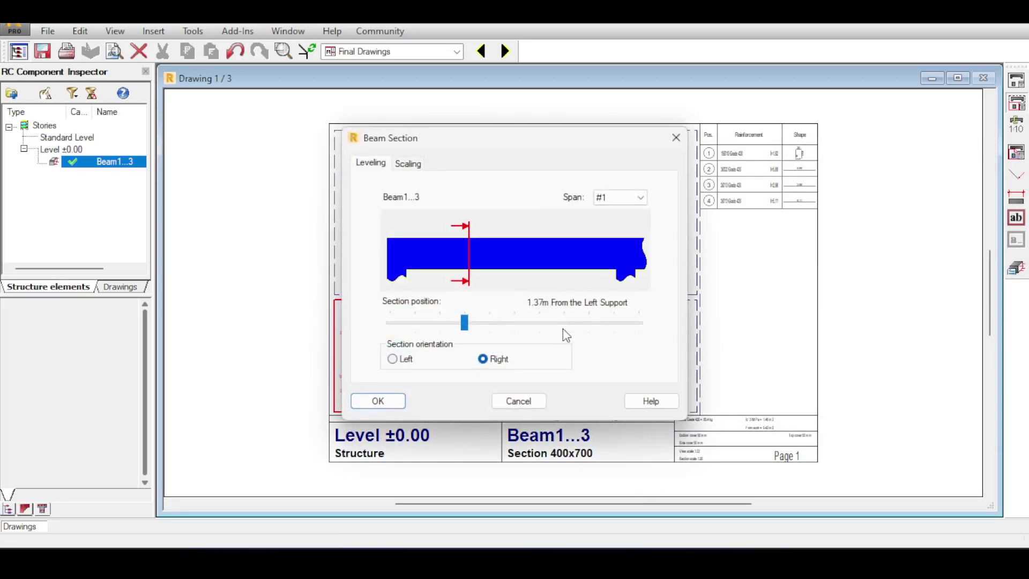
pyautogui.click(683, 196)
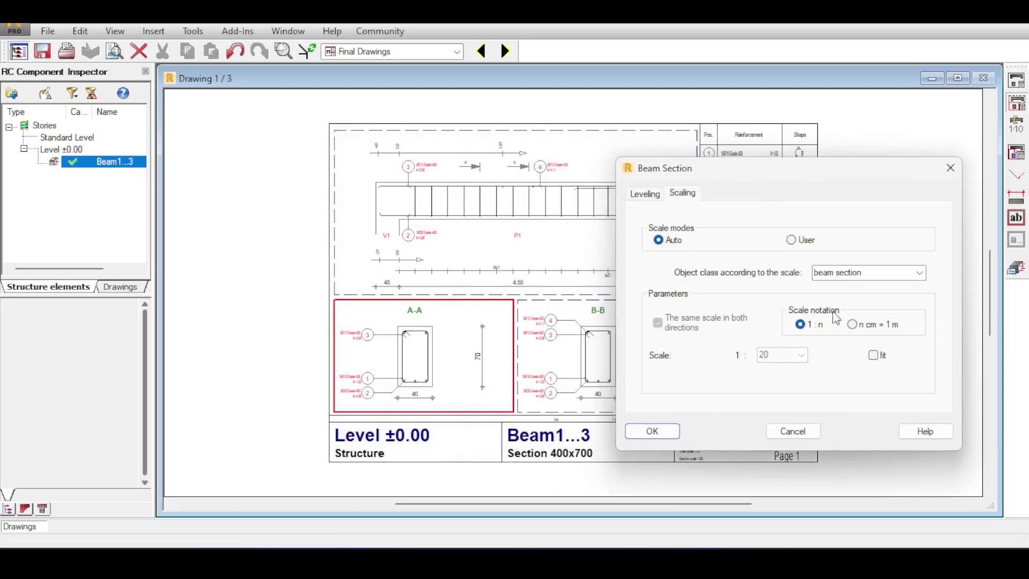
pyautogui.click(873, 273)
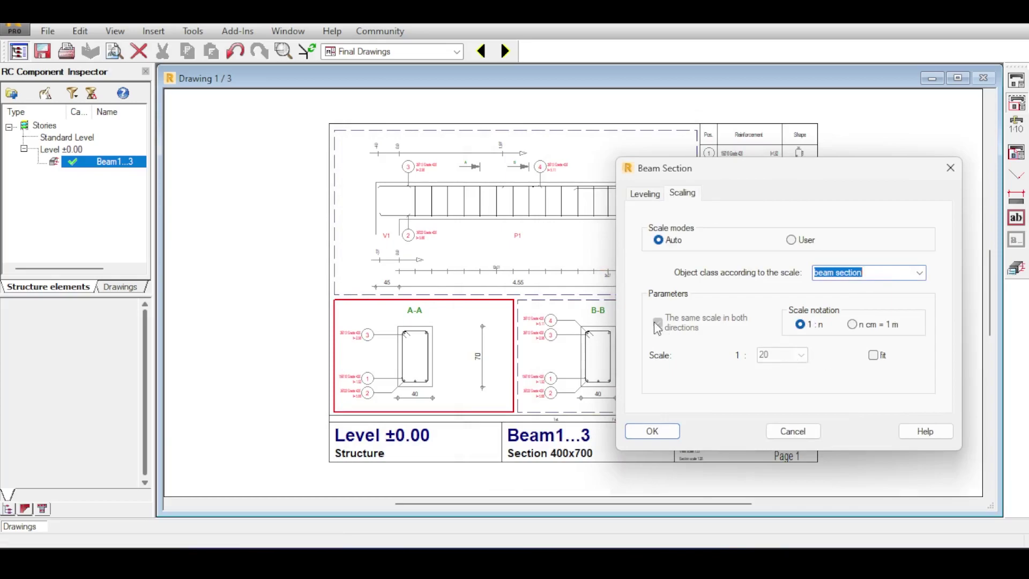
pyautogui.click(791, 242)
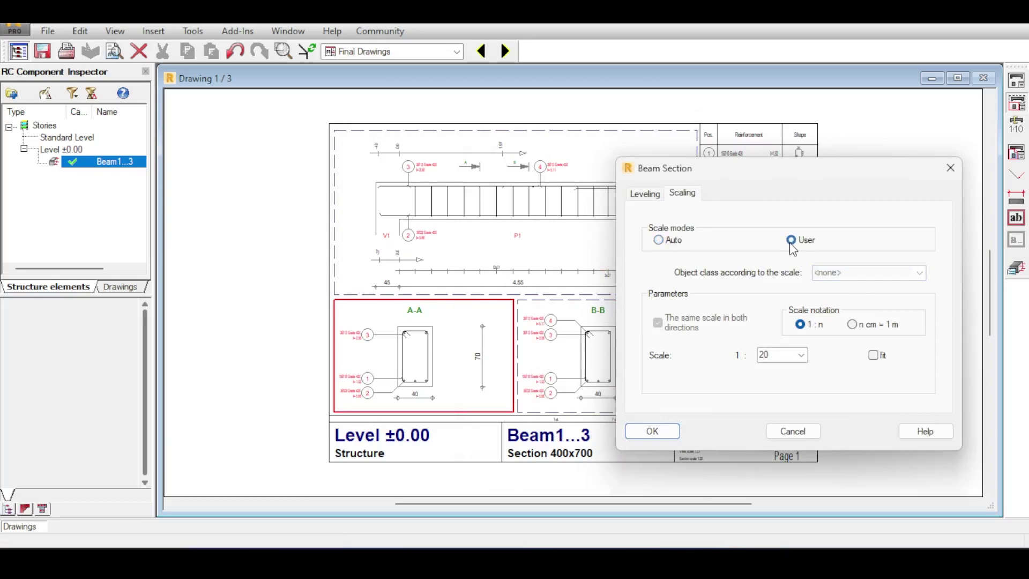
pyautogui.click(800, 356)
pyautogui.click(780, 409)
pyautogui.click(652, 431)
pyautogui.scroll(10, 400, 354)
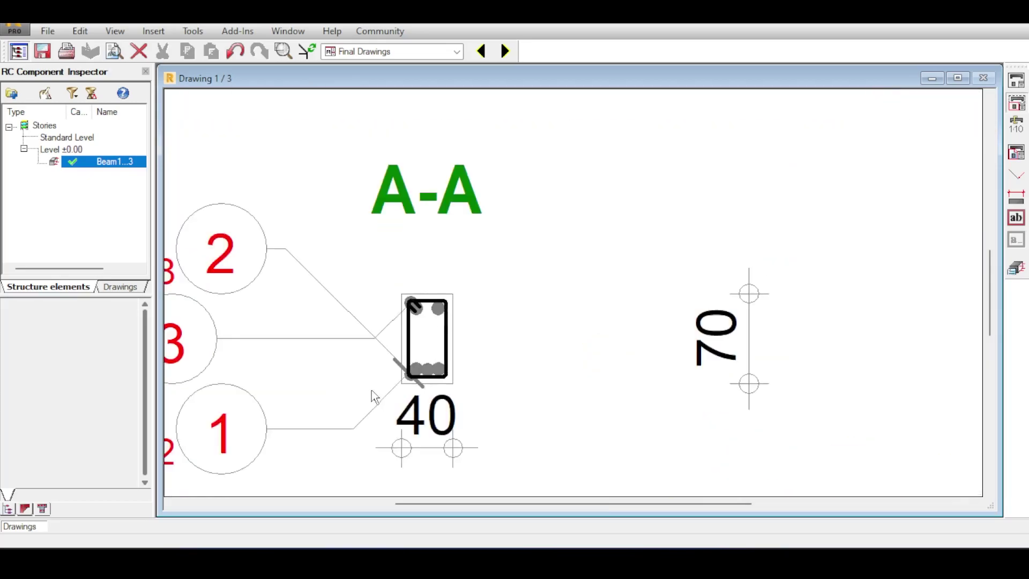
pyautogui.scroll(-8, 435, 358)
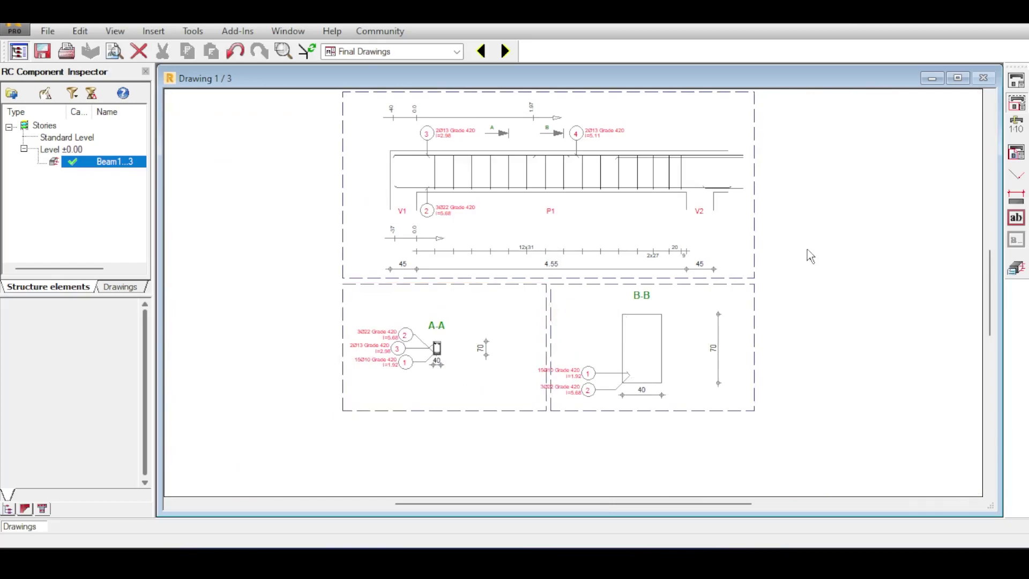
# - Sketch three loose slanted lines and place an aligned dimension in the blank area below the reinforcement table
pyautogui.scroll(-1, 771, 276)
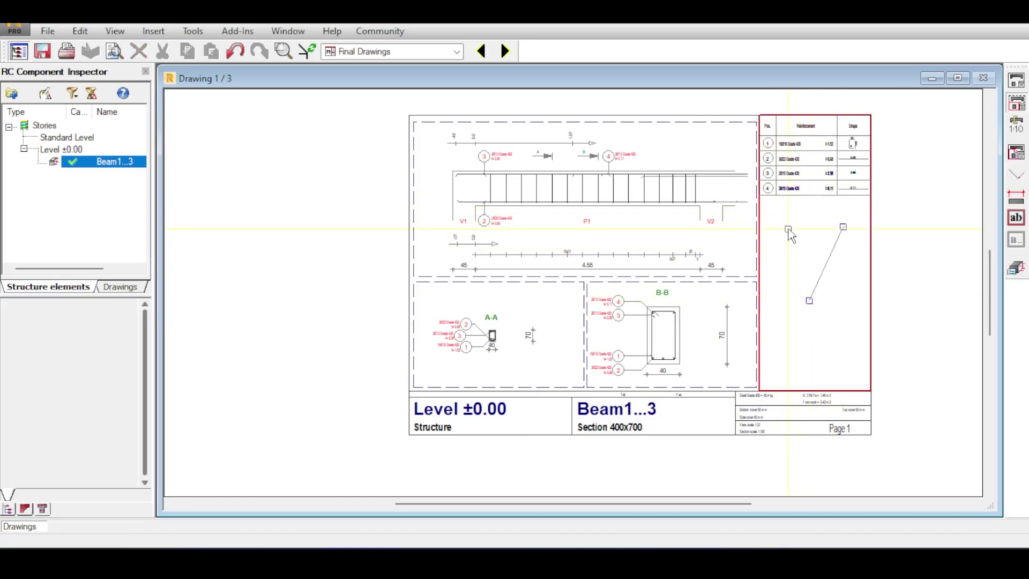
pyautogui.click(790, 353)
pyautogui.scroll(6, 783, 249)
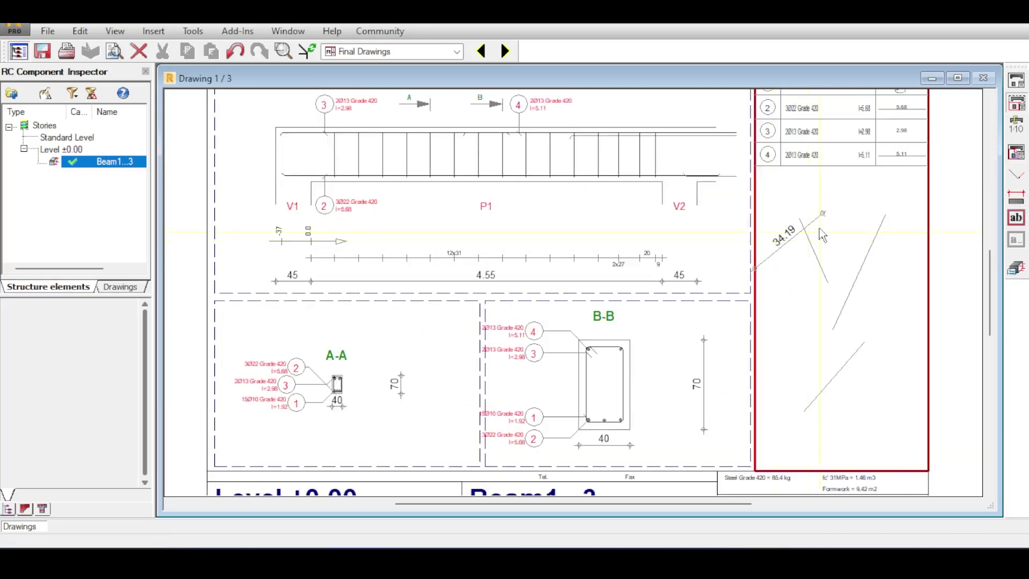
pyautogui.scroll(-10, 798, 246)
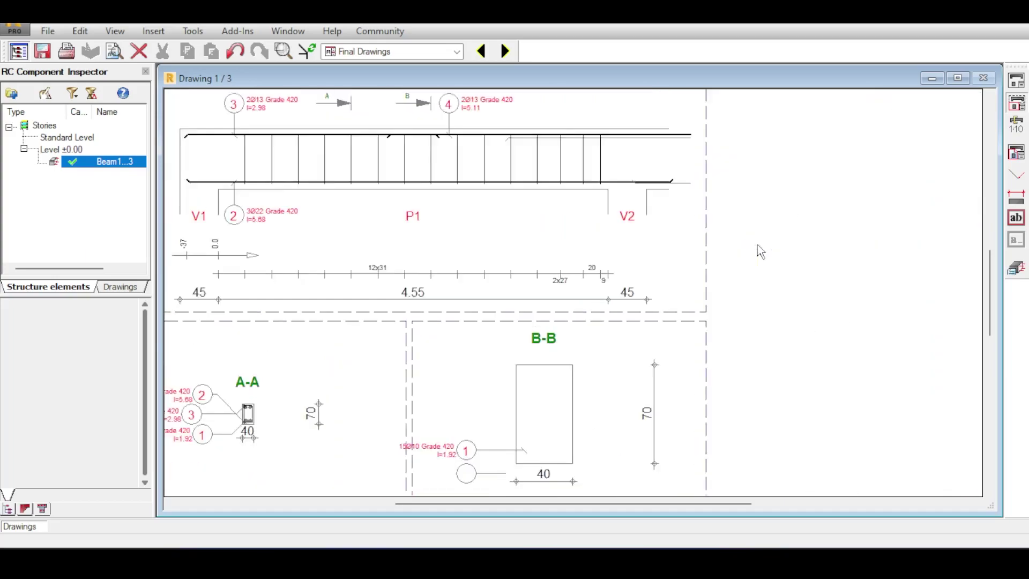
pyautogui.scroll(5, 697, 282)
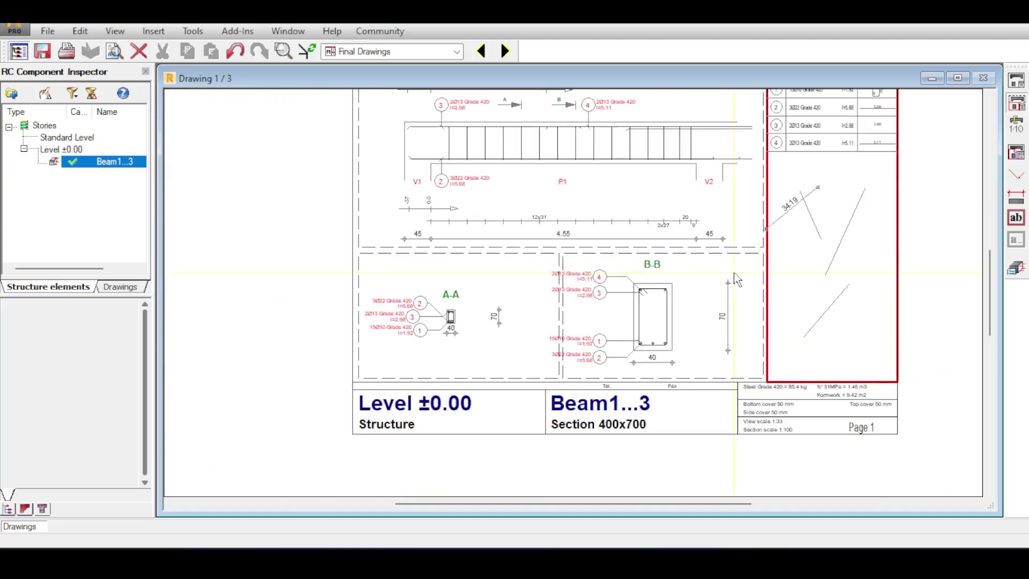
pyautogui.scroll(-2, 774, 195)
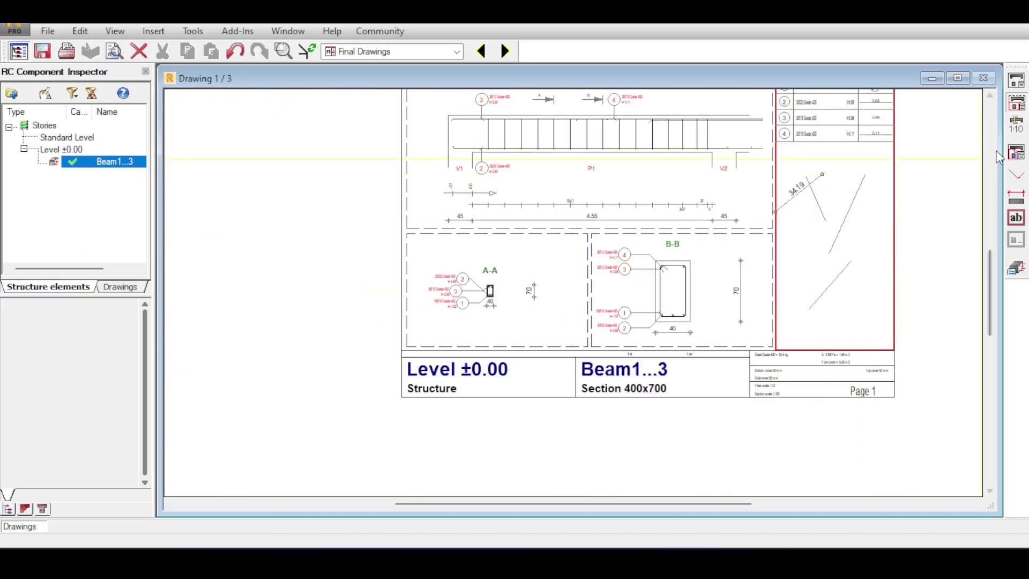
pyautogui.scroll(2, 993, 266)
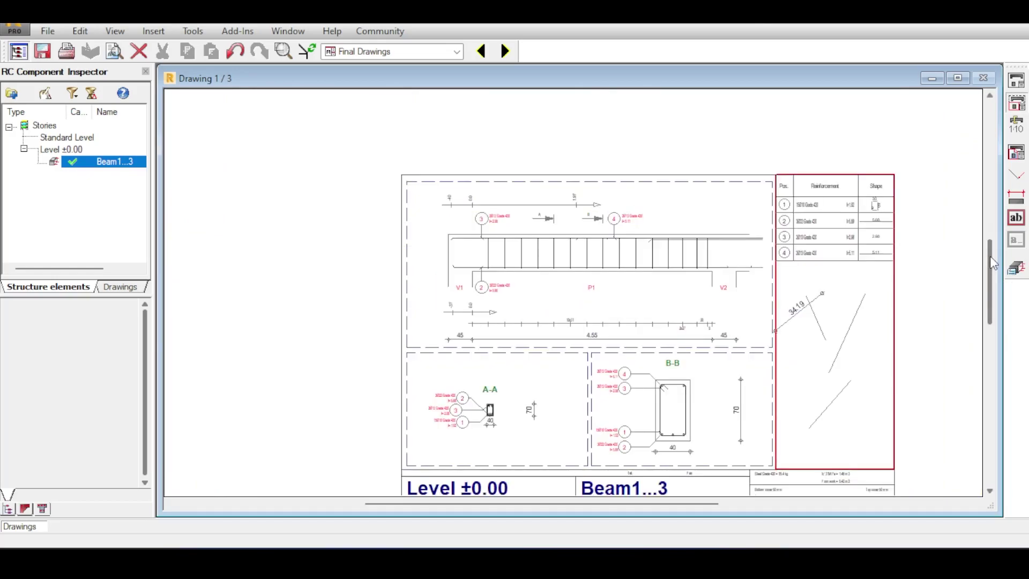
# - View the DXF option for saving the drawing in a different format, and dismiss it without saving
pyautogui.click(48, 30)
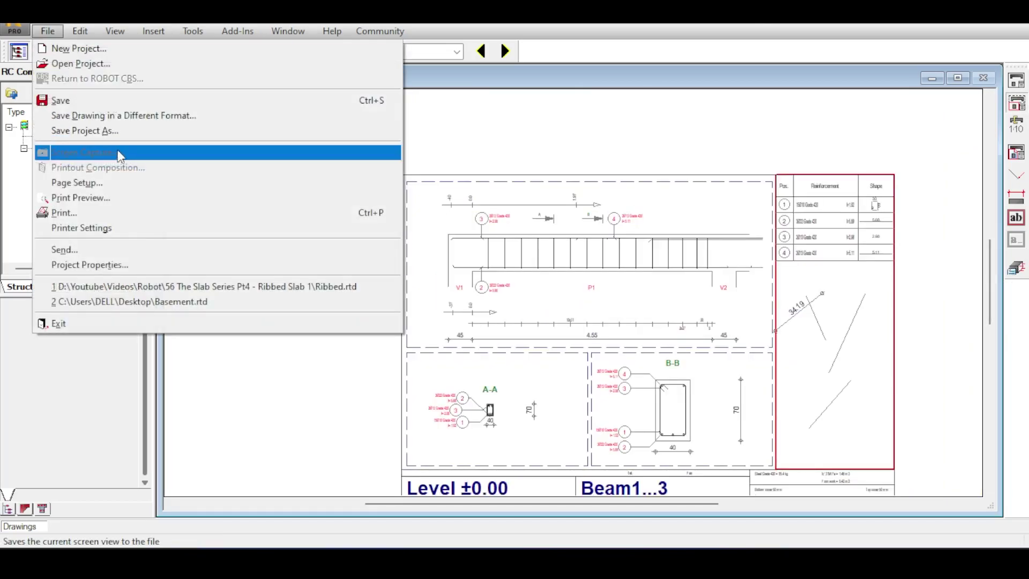
pyautogui.click(148, 119)
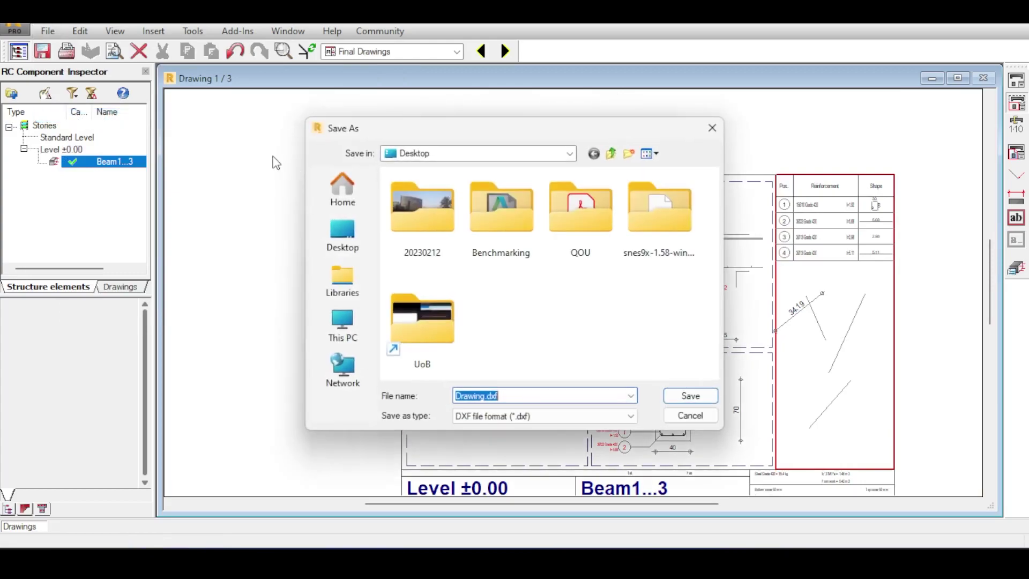
pyautogui.click(695, 416)
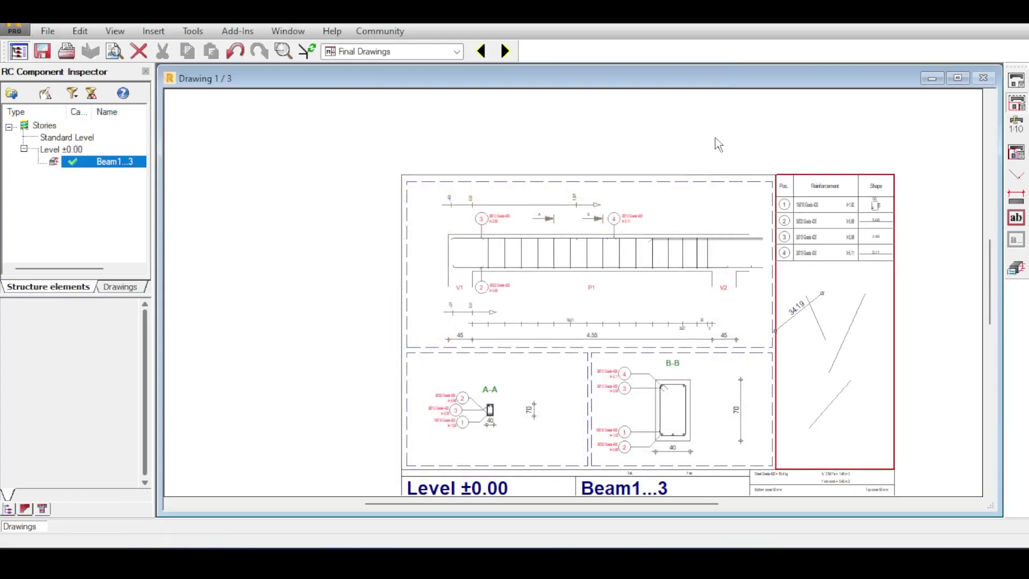
pyautogui.scroll(-1, 718, 145)
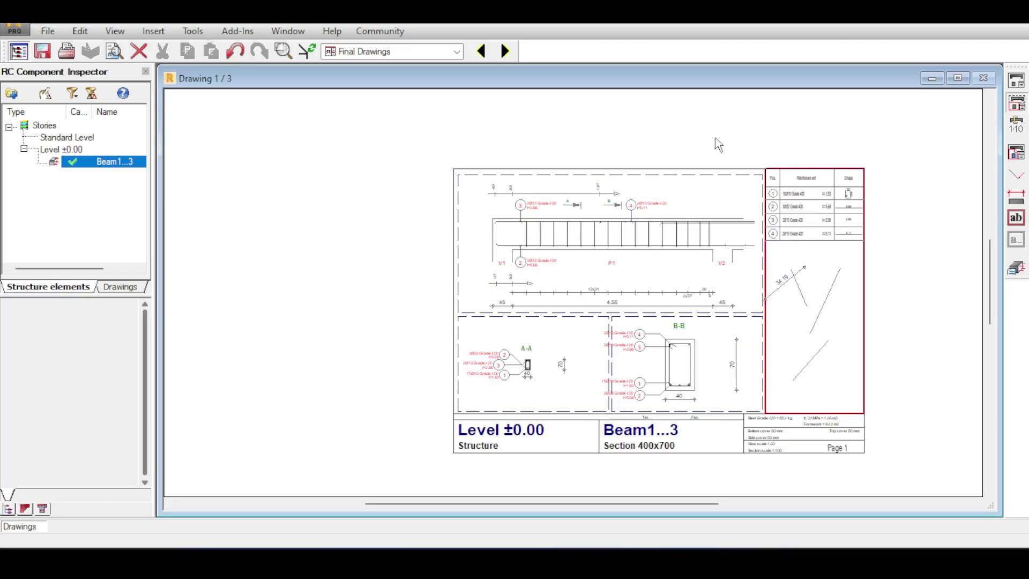